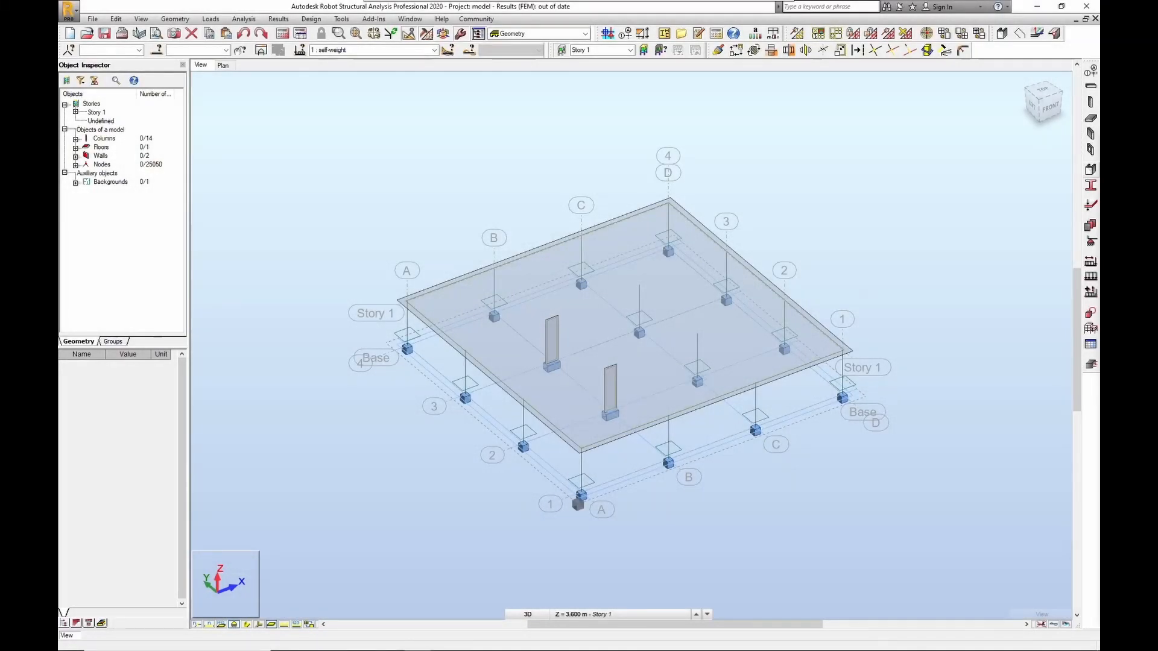
# Show the finite element mesh on the slab and walls, and hide it again.
pyautogui.click(309, 625)
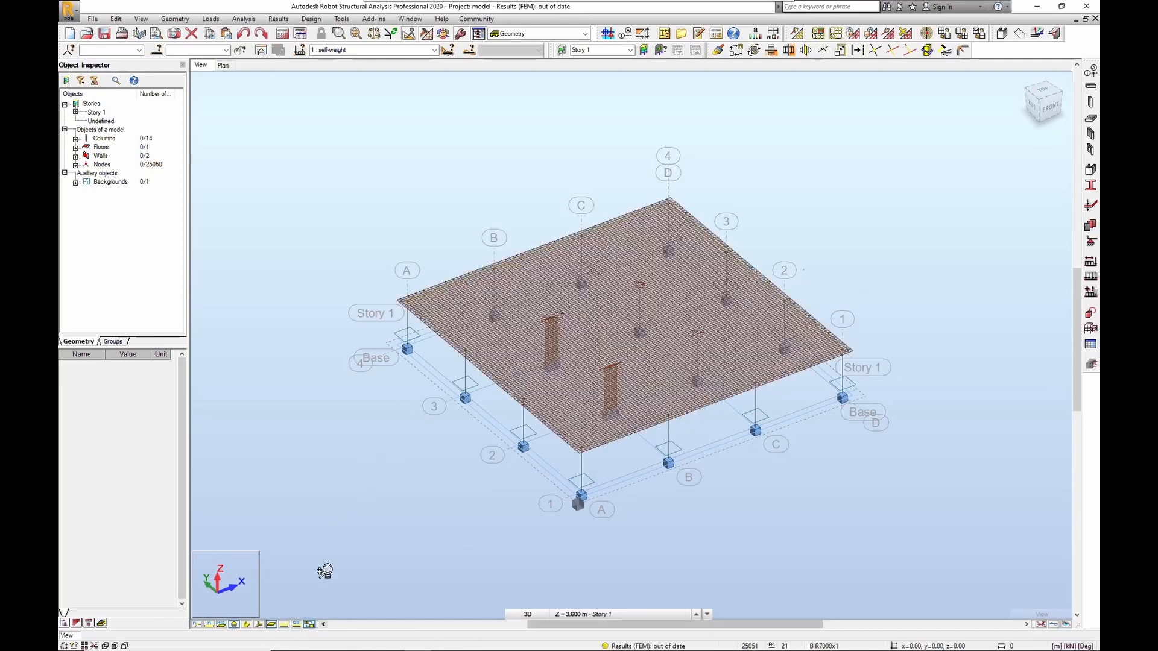
pyautogui.click(310, 625)
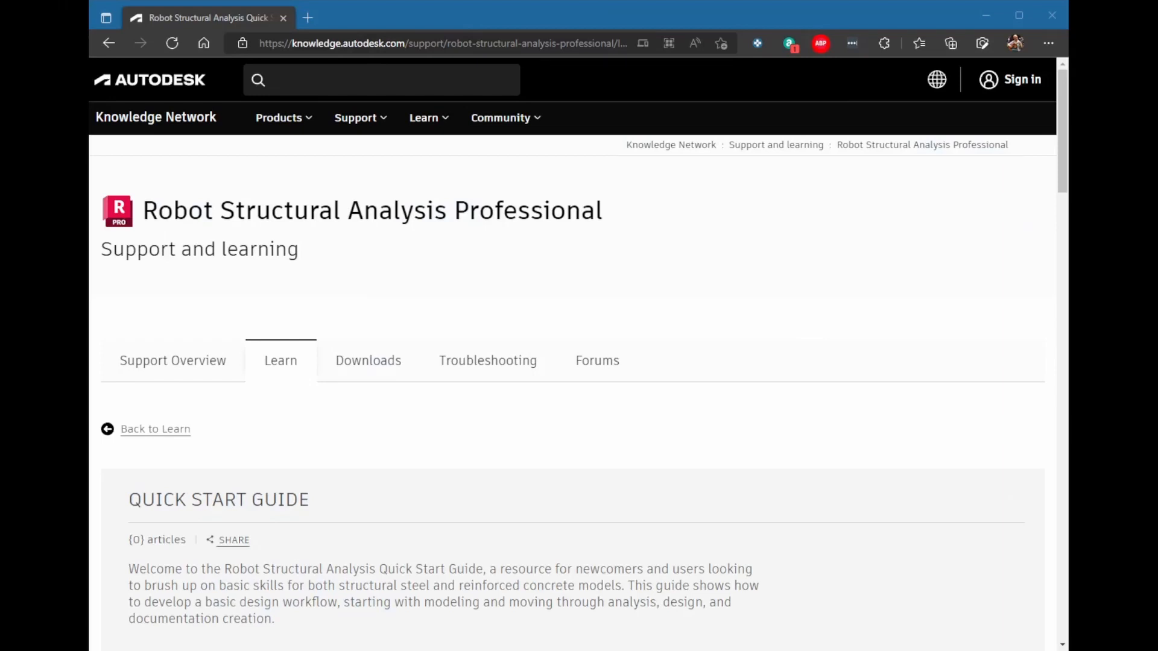
# Switch to the browser and examine the topics of the Robot Structural Analysis Quick Start Guide, from user interface to BIM connectivity.
pyautogui.click(798, 16)
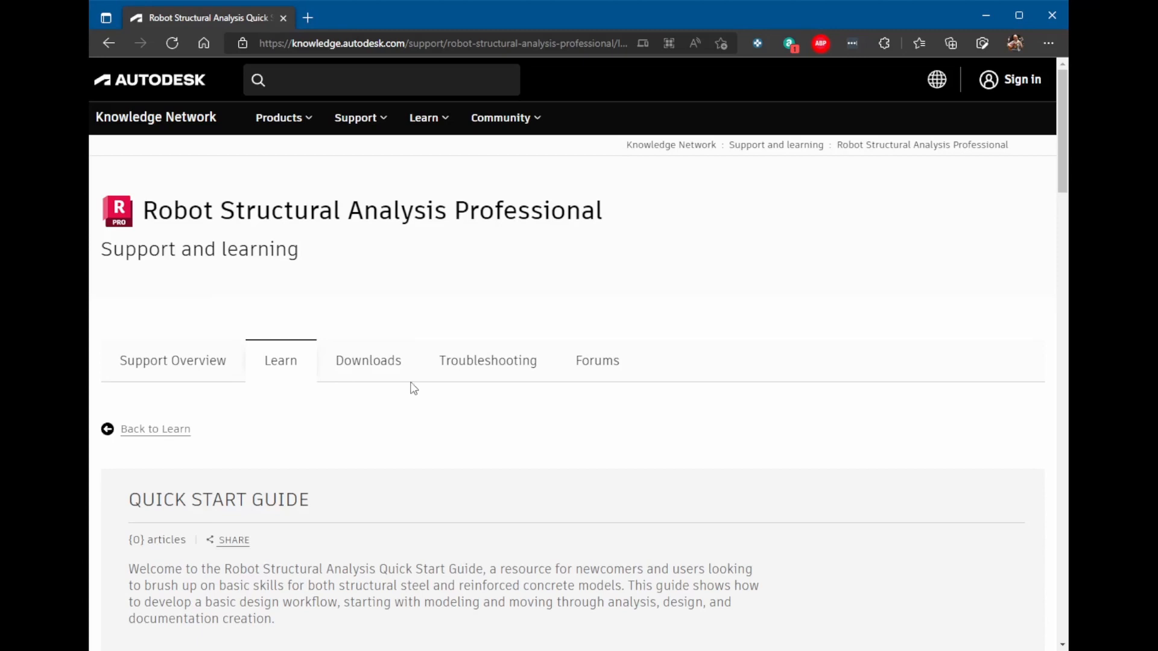
pyautogui.scroll(-1, 780, 427)
pyautogui.scroll(-3, 786, 422)
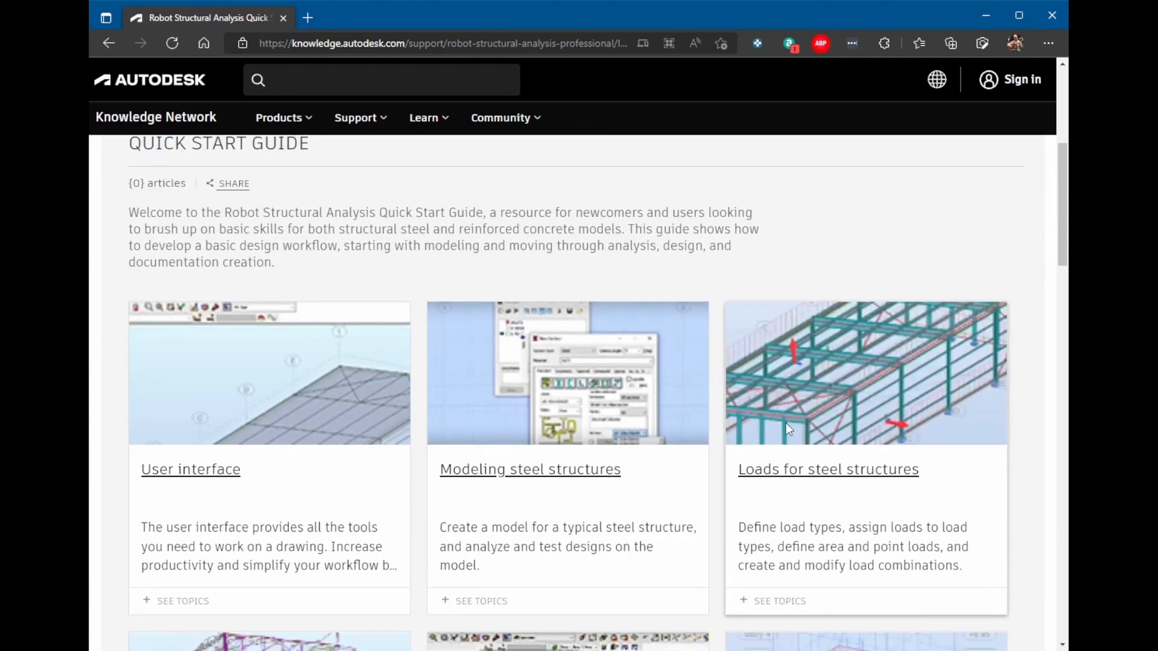
pyautogui.scroll(-6, 807, 407)
pyautogui.scroll(-5, 803, 413)
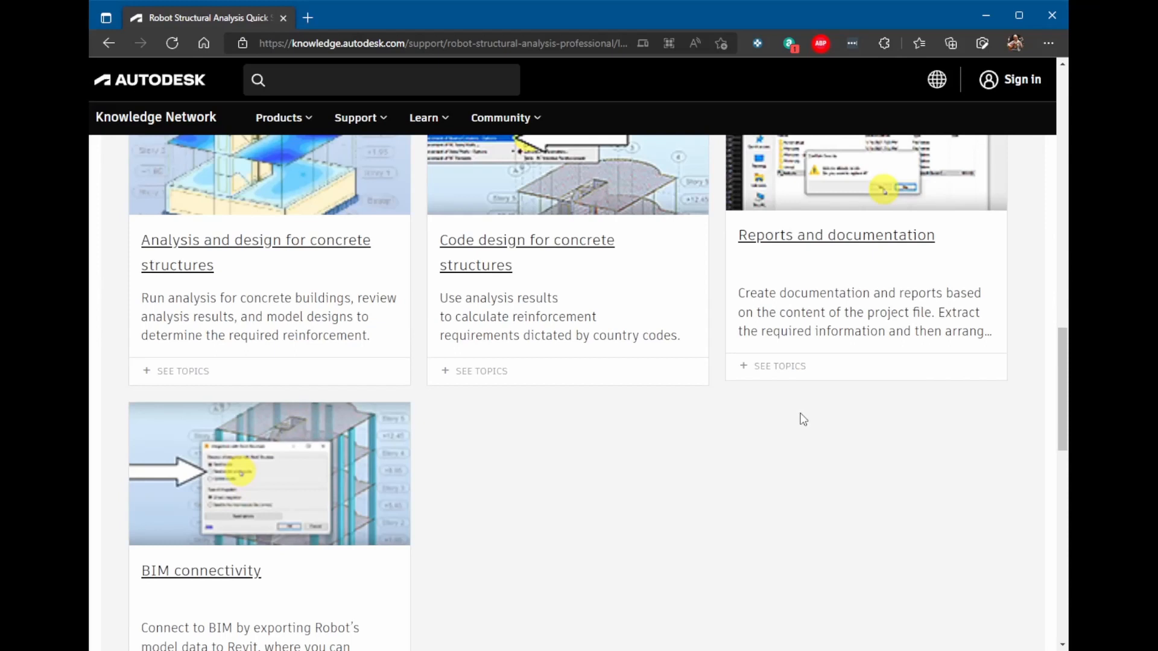
pyautogui.scroll(7, 803, 420)
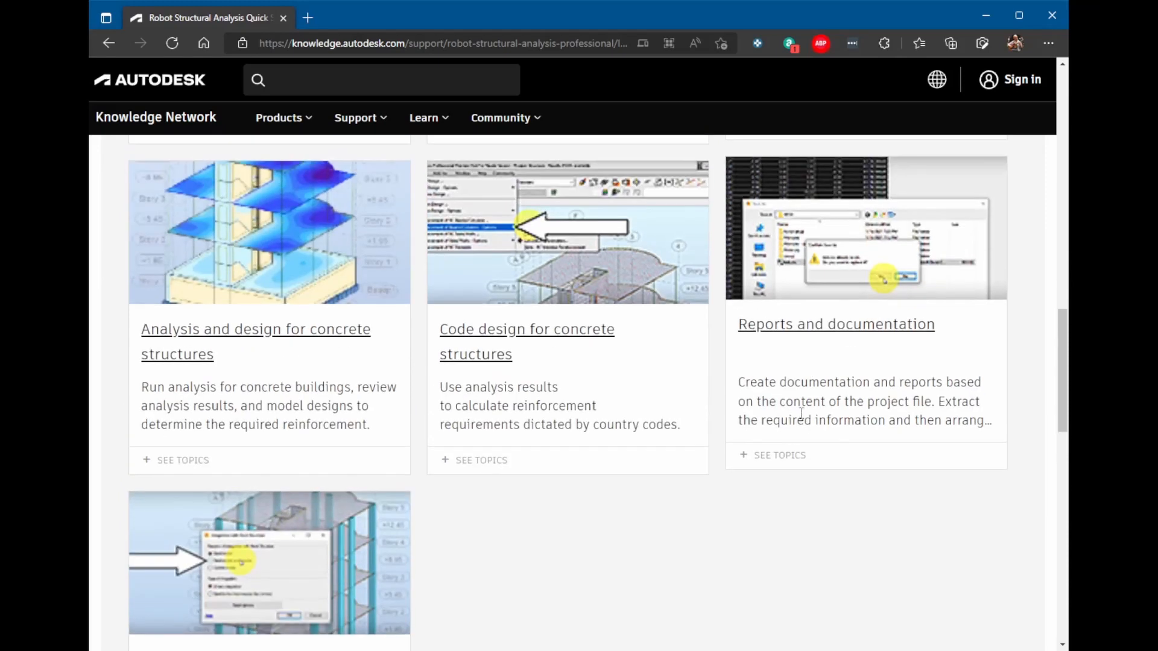
pyautogui.scroll(5, 801, 416)
pyautogui.scroll(-4, 801, 415)
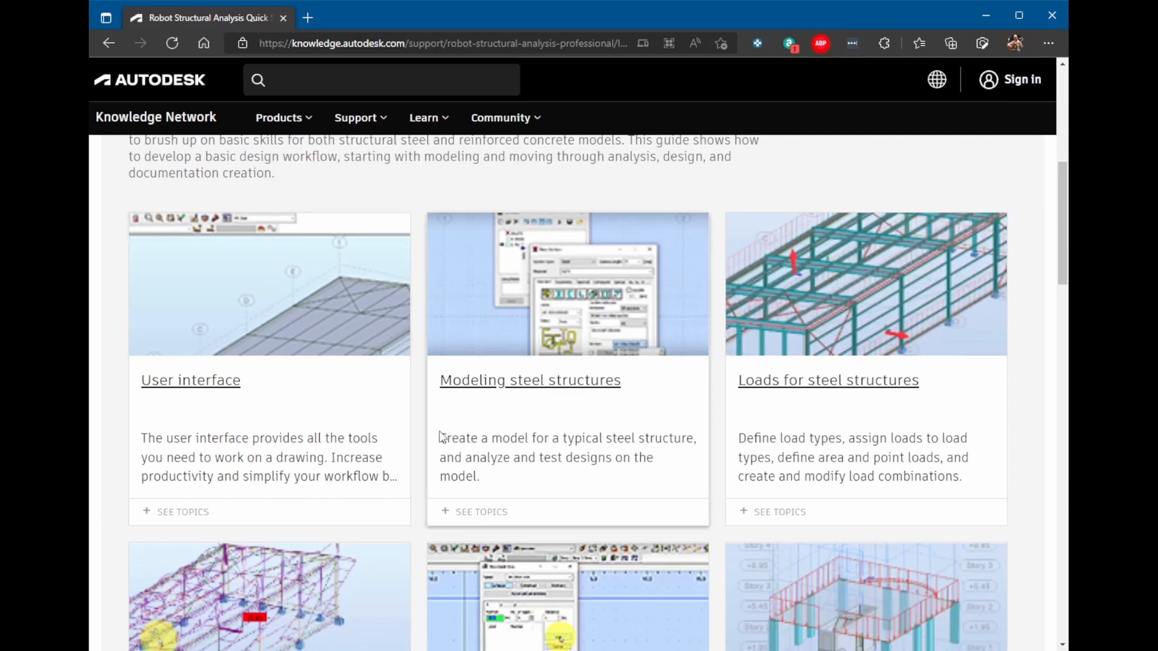
pyautogui.scroll(-3, 811, 429)
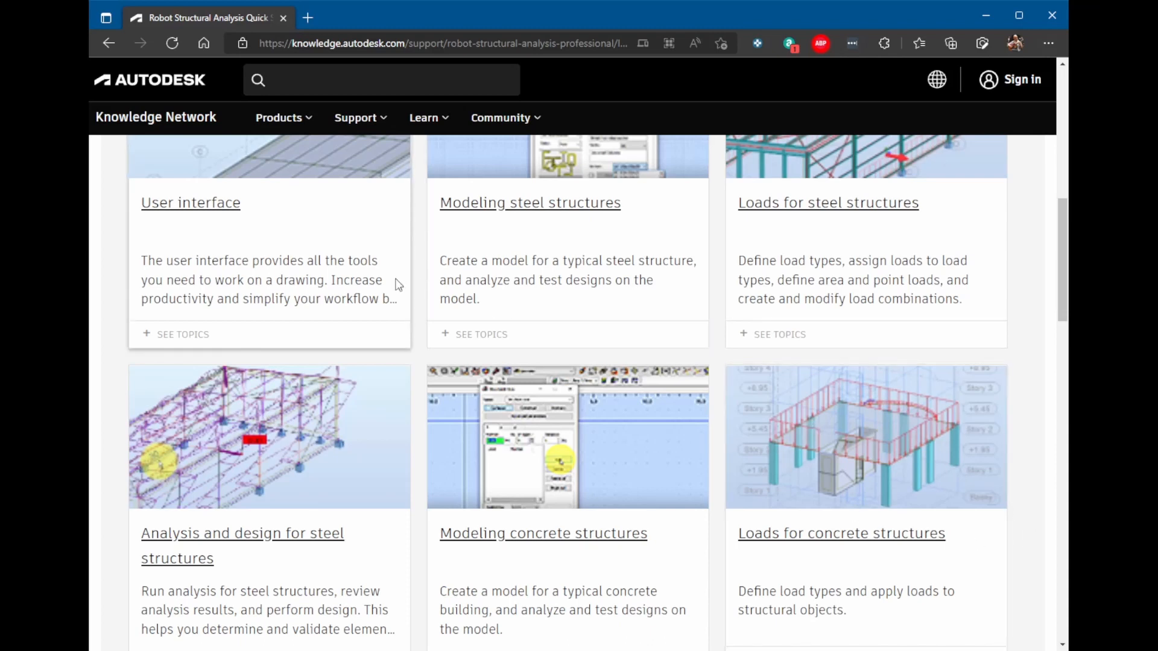
pyautogui.scroll(4, 398, 283)
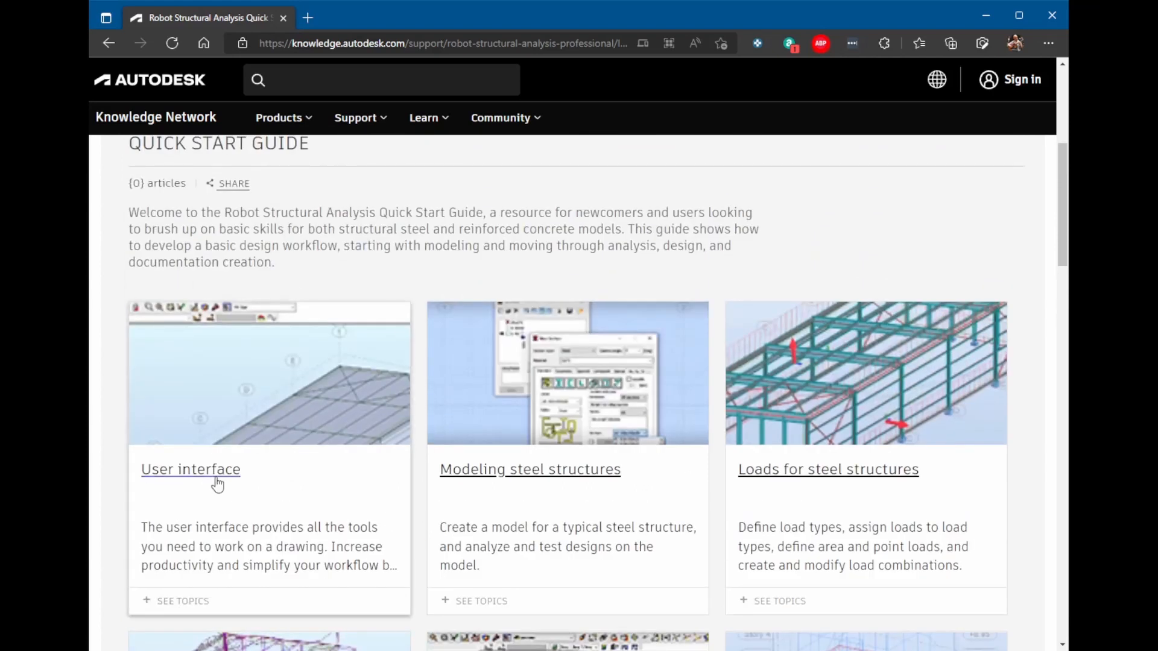
pyautogui.scroll(-10, 217, 481)
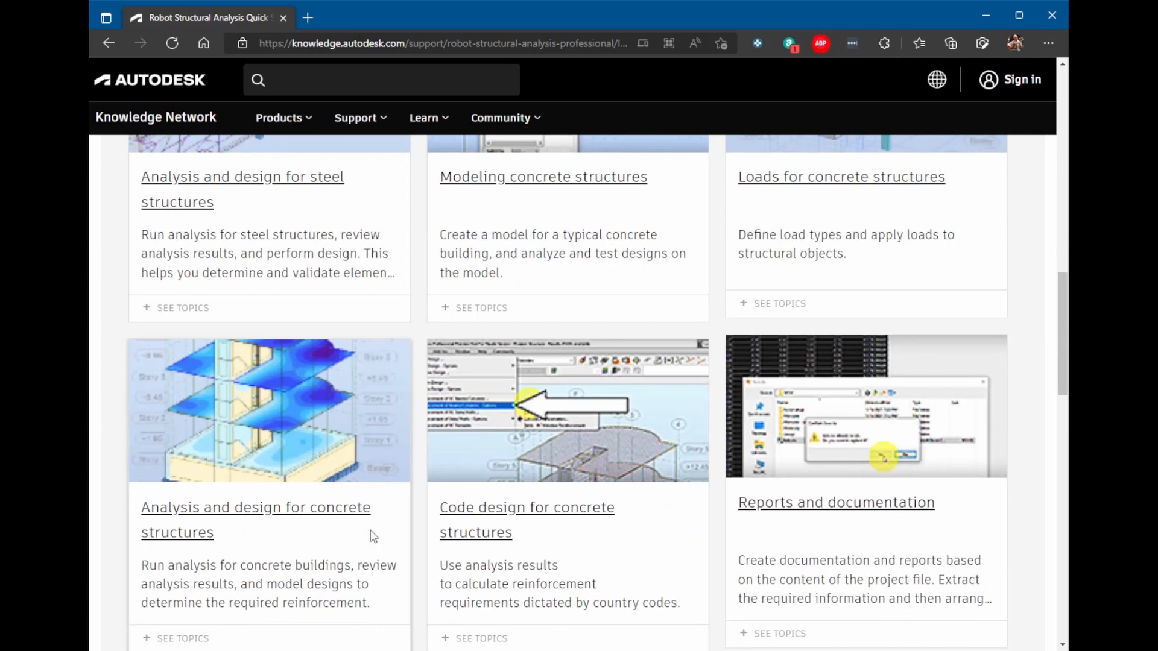
pyautogui.scroll(3, 765, 383)
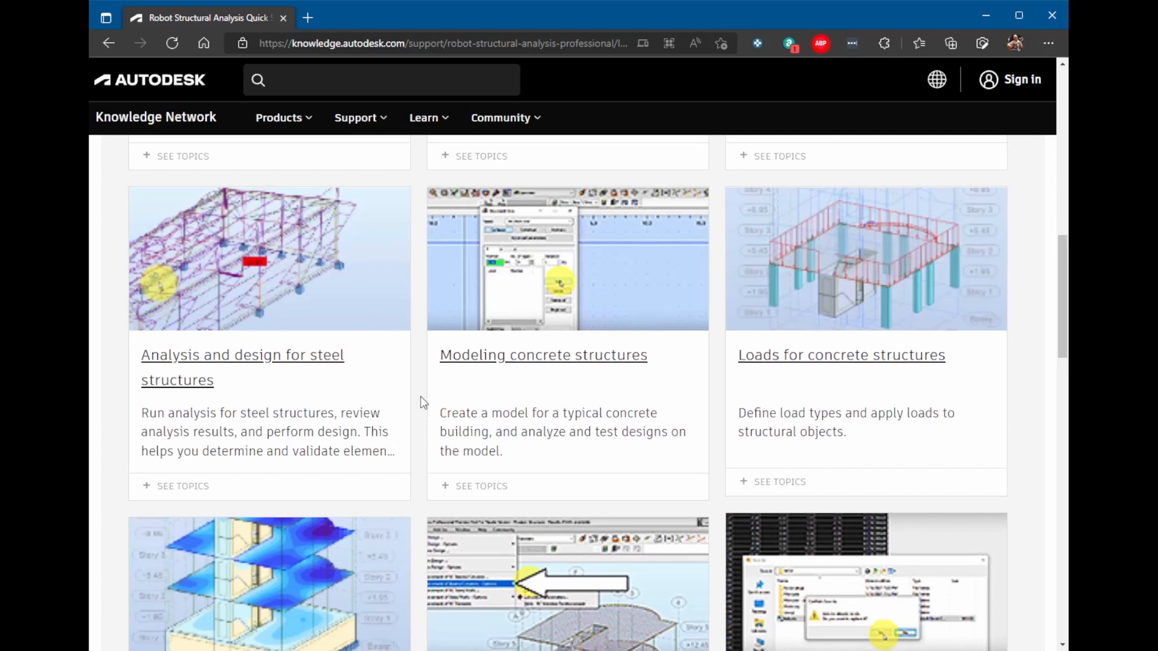
pyautogui.scroll(-4, 380, 415)
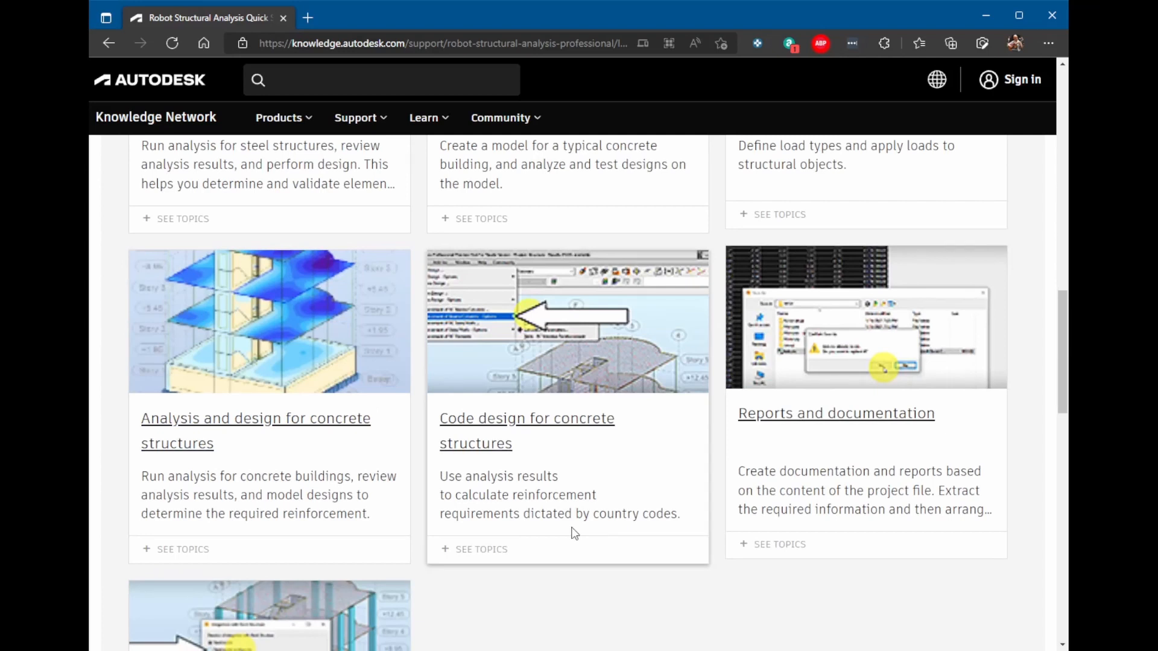
pyautogui.scroll(-4, 575, 533)
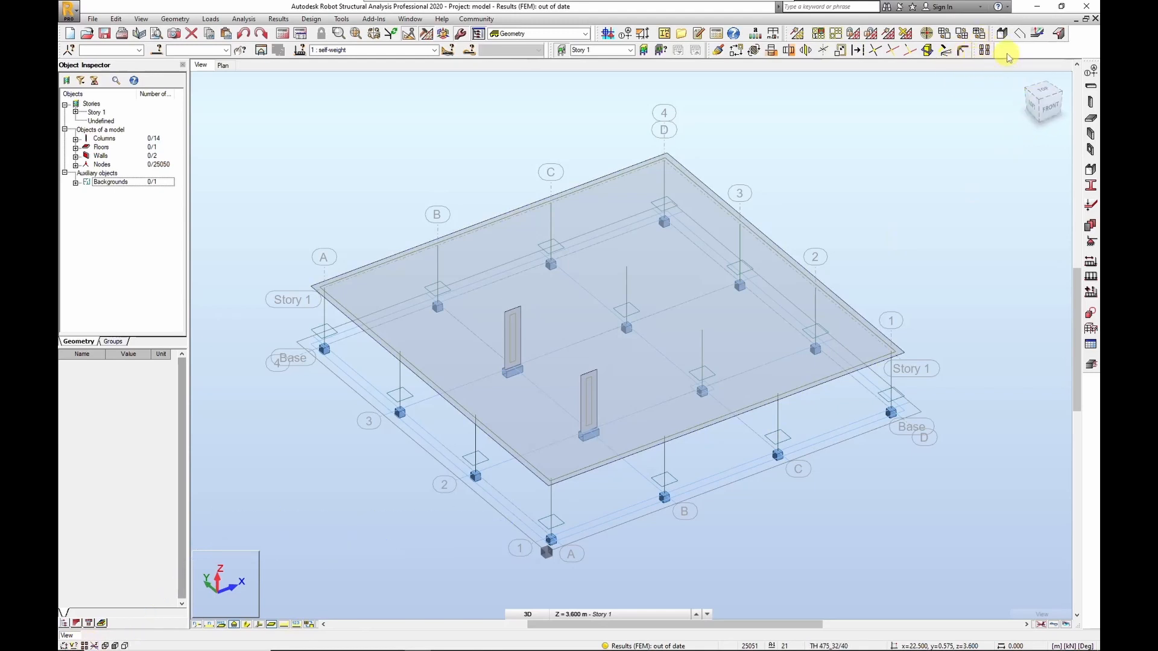
pyautogui.click(985, 50)
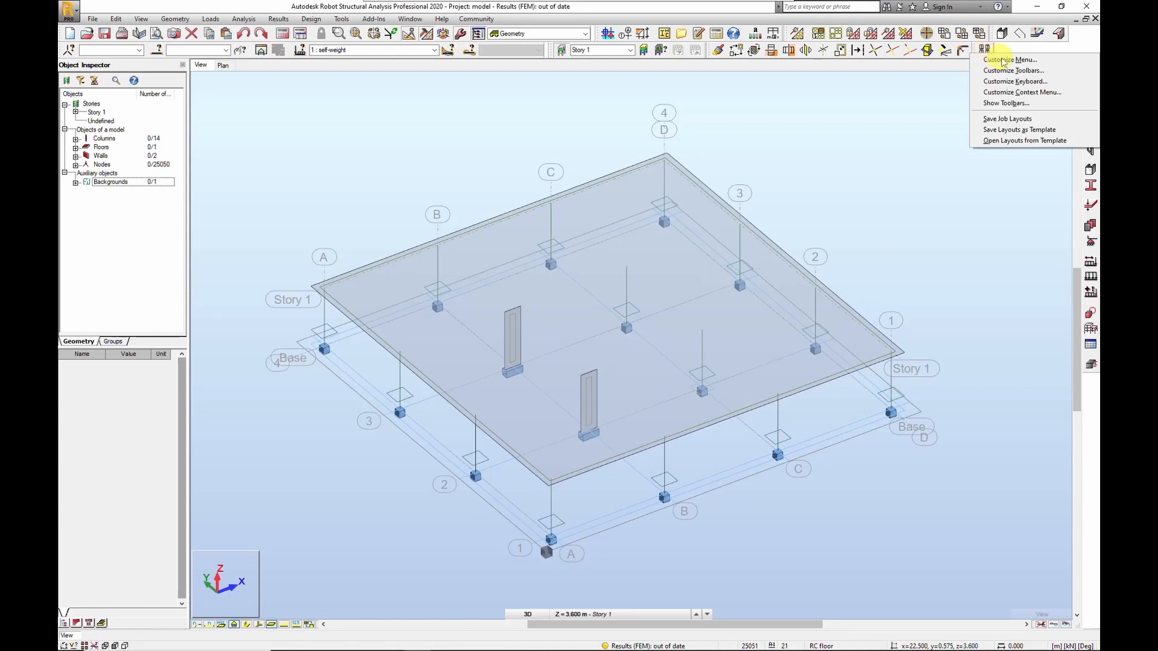
pyautogui.click(1027, 50)
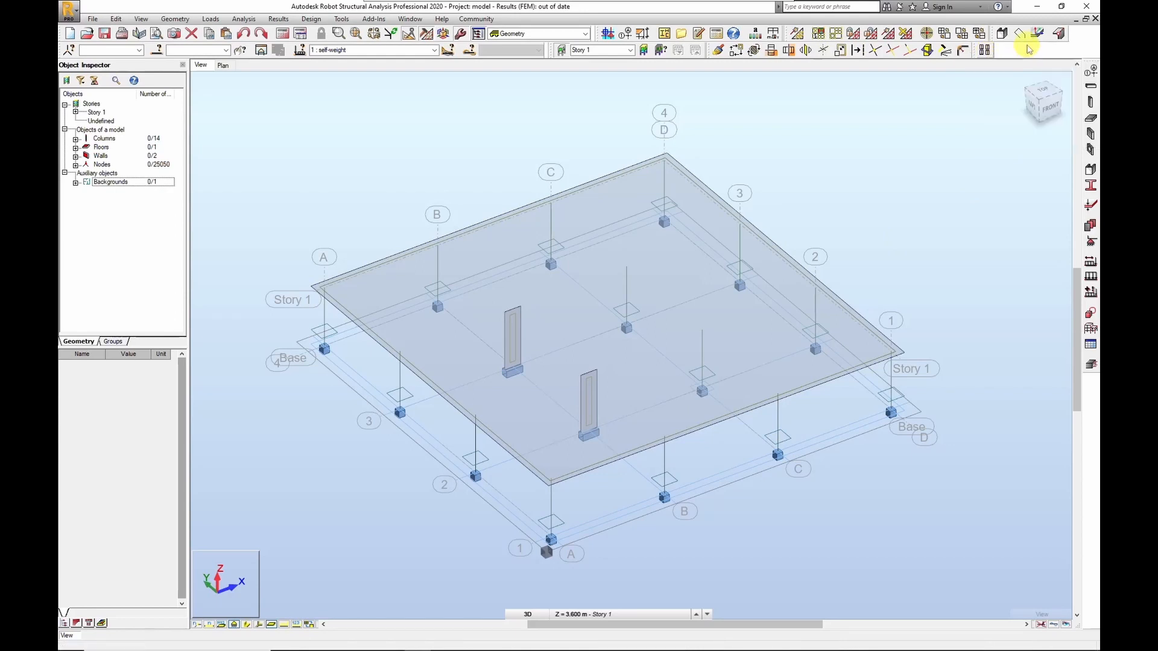
# Open the Display settings, and reposition and narrow the dialog to uncover more of the model.
pyautogui.click(985, 51)
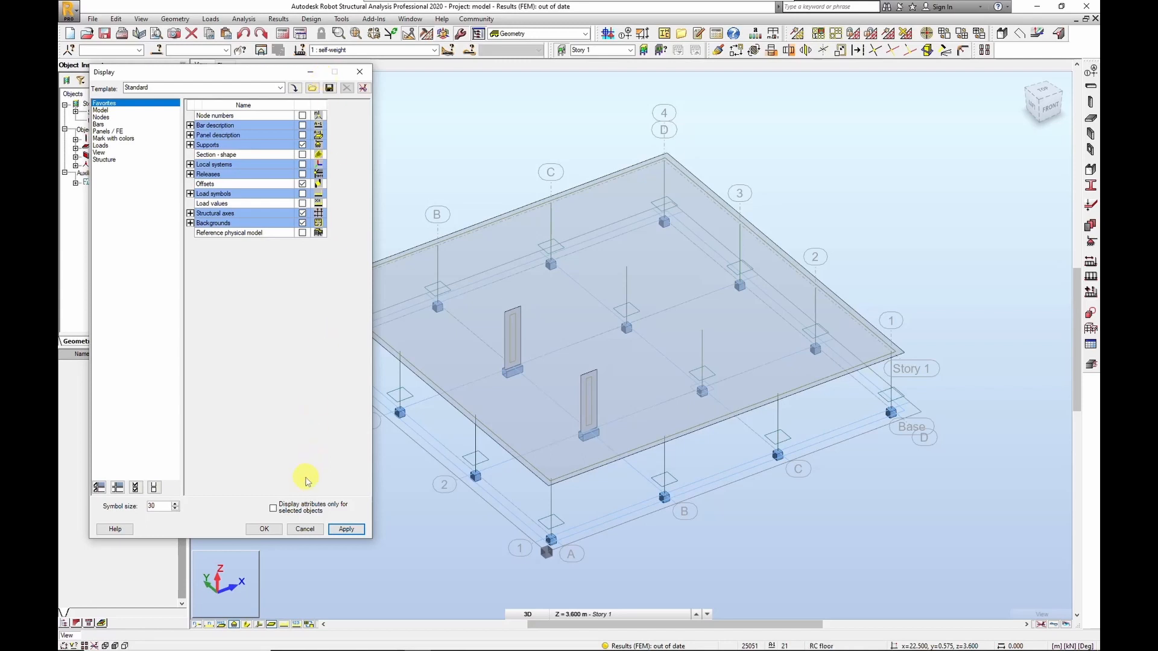
pyautogui.moveTo(234, 75); pyautogui.dragTo(219, 128)
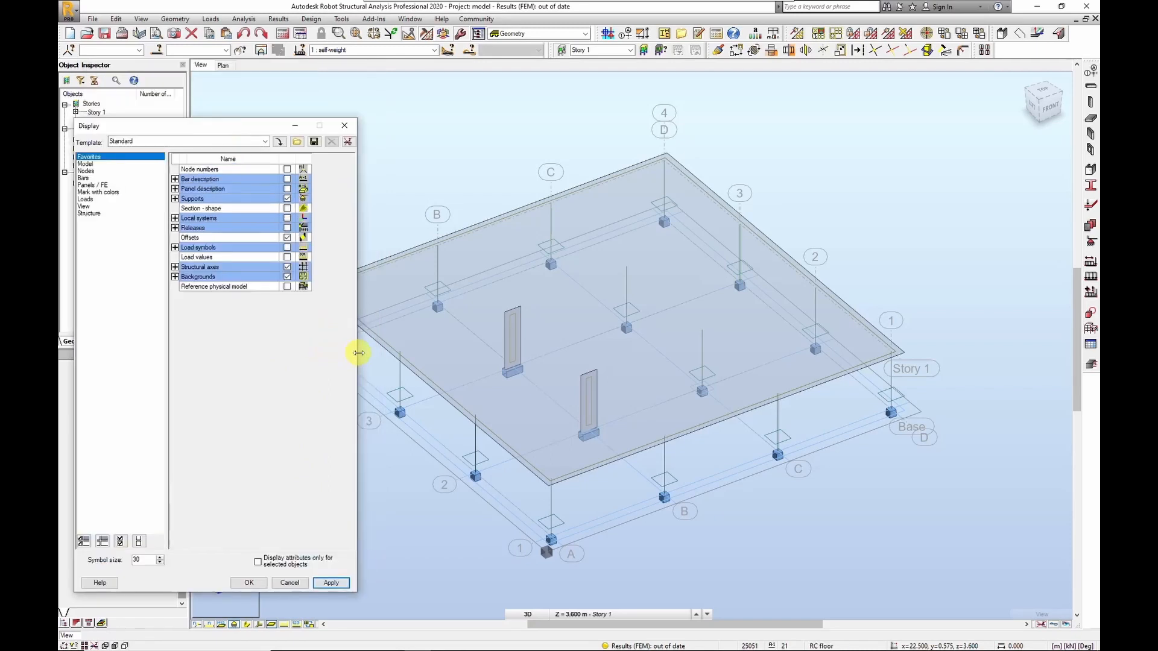
pyautogui.moveTo(357, 357); pyautogui.dragTo(300, 355)
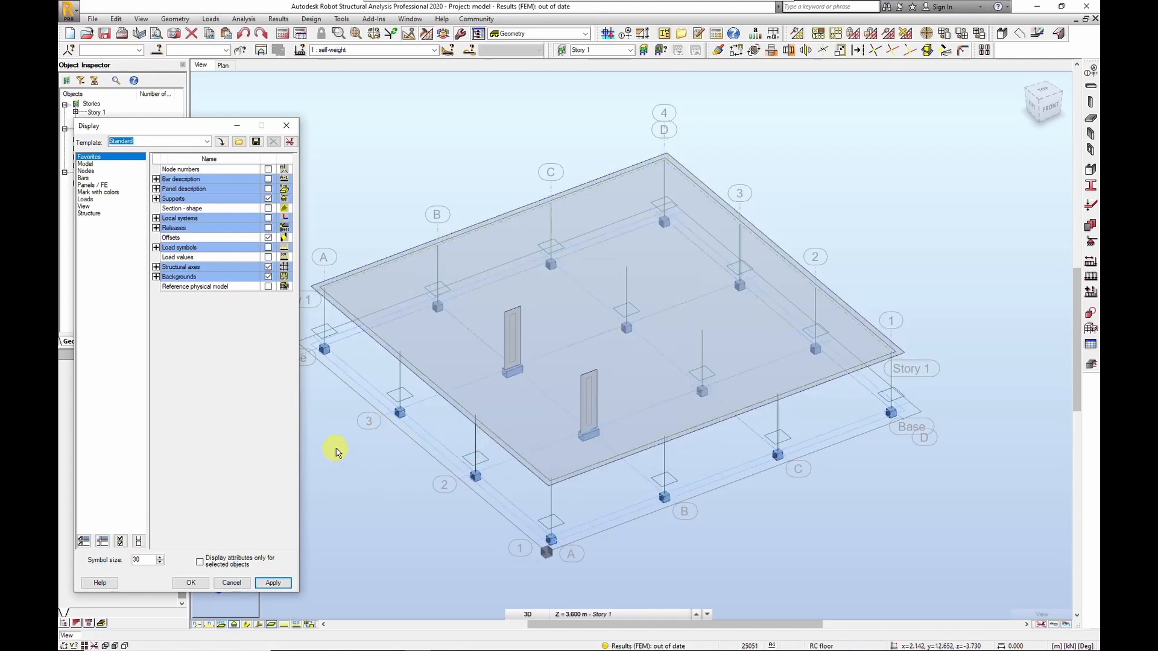
# Show the section shapes of the columns, and hide them again.
pyautogui.click(246, 626)
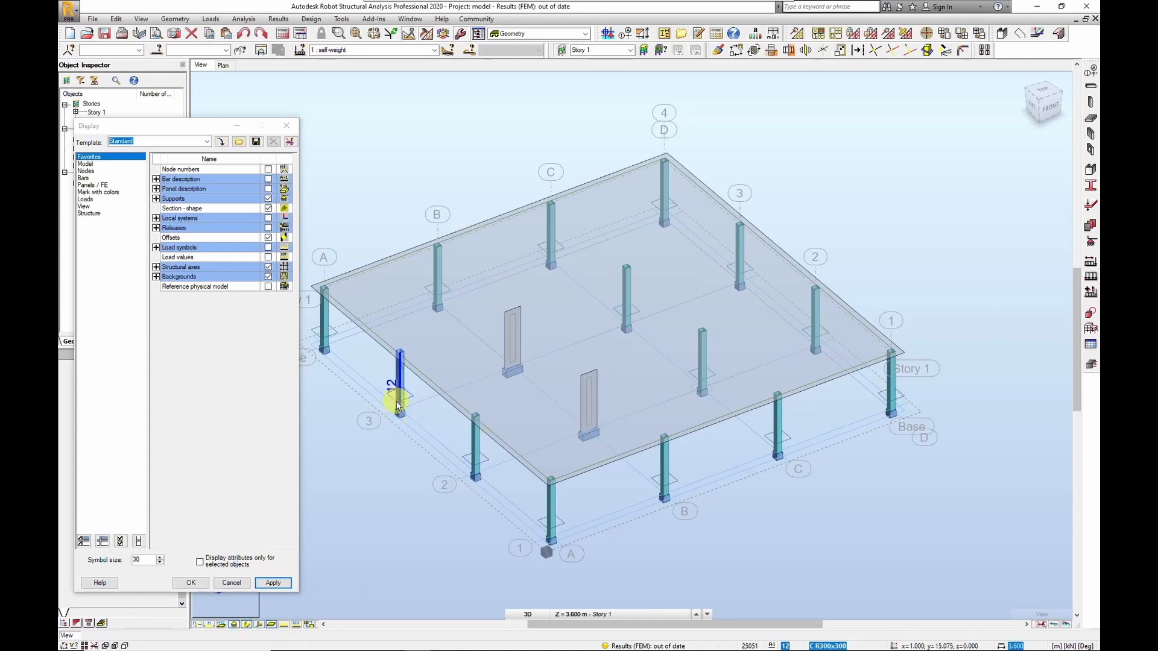
pyautogui.click(249, 624)
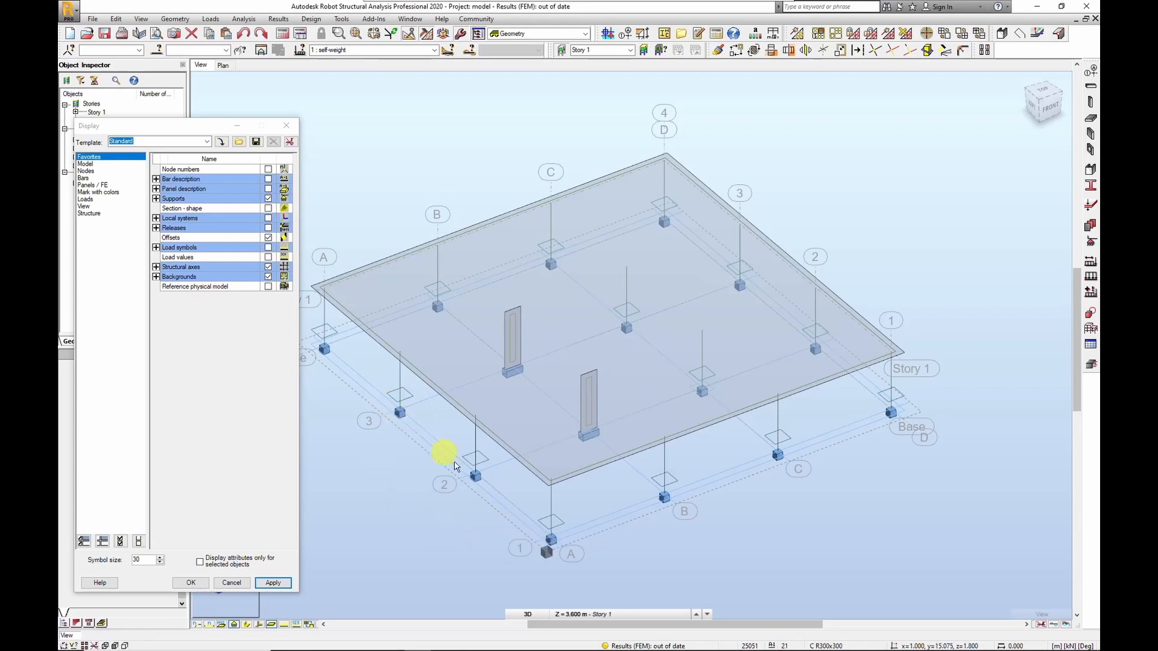
# Switch off Symbols in the Bars display attributes and apply the change to the model view.
pyautogui.scroll(5, 454, 466)
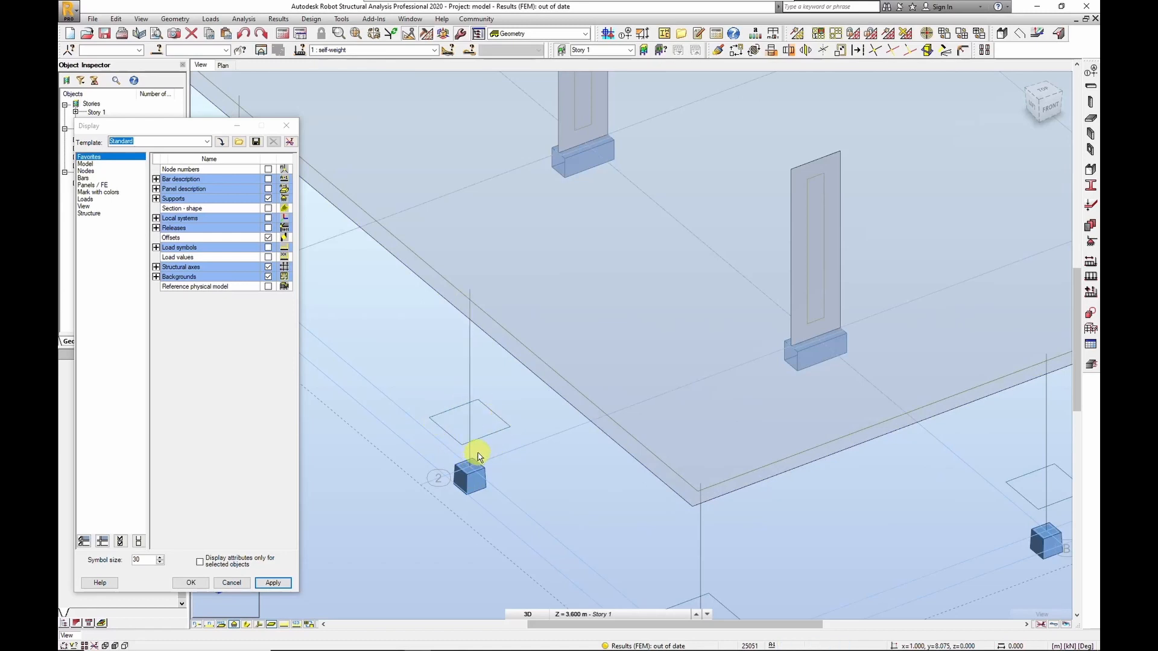
pyautogui.scroll(-3, 369, 374)
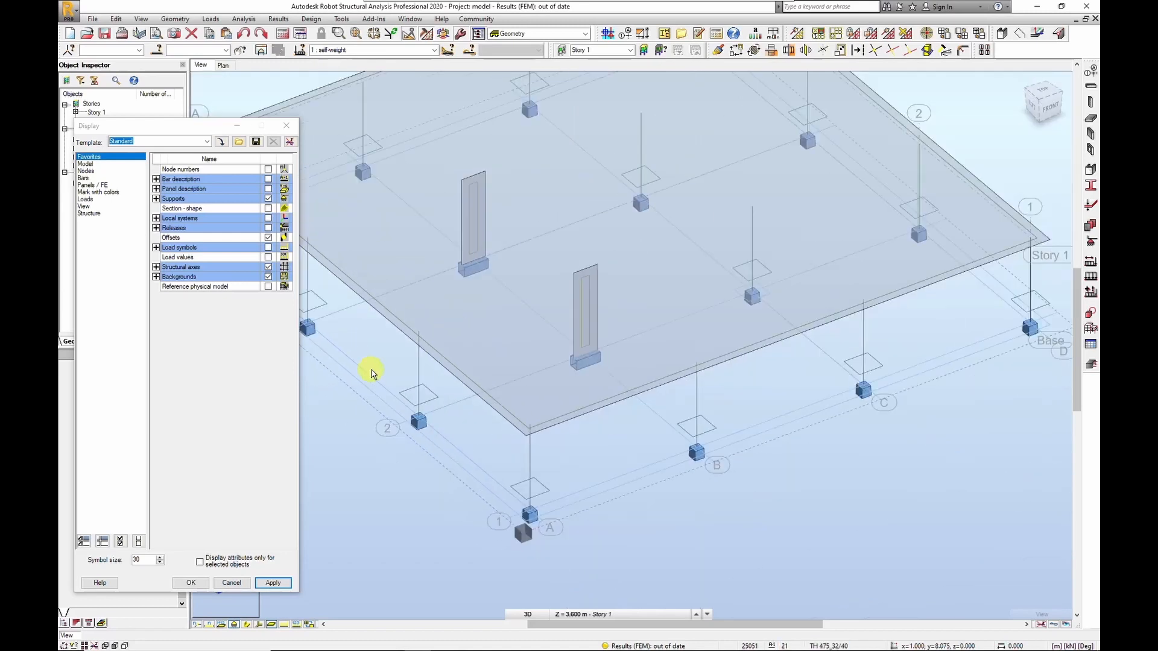
pyautogui.scroll(1, 423, 398)
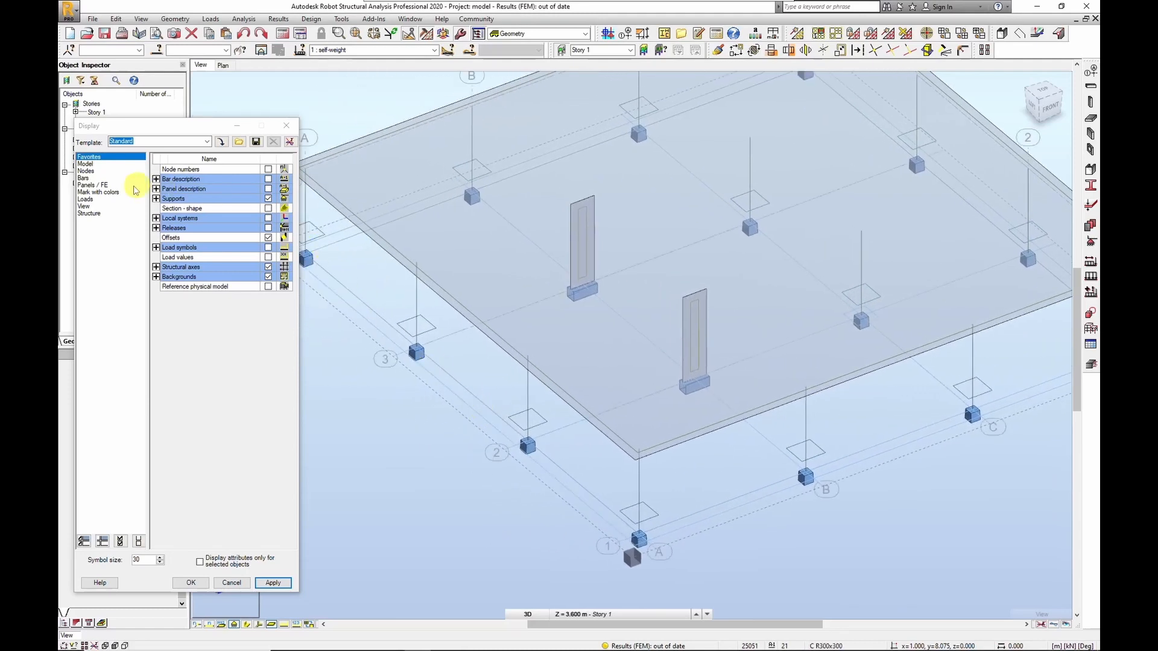
pyautogui.click(88, 179)
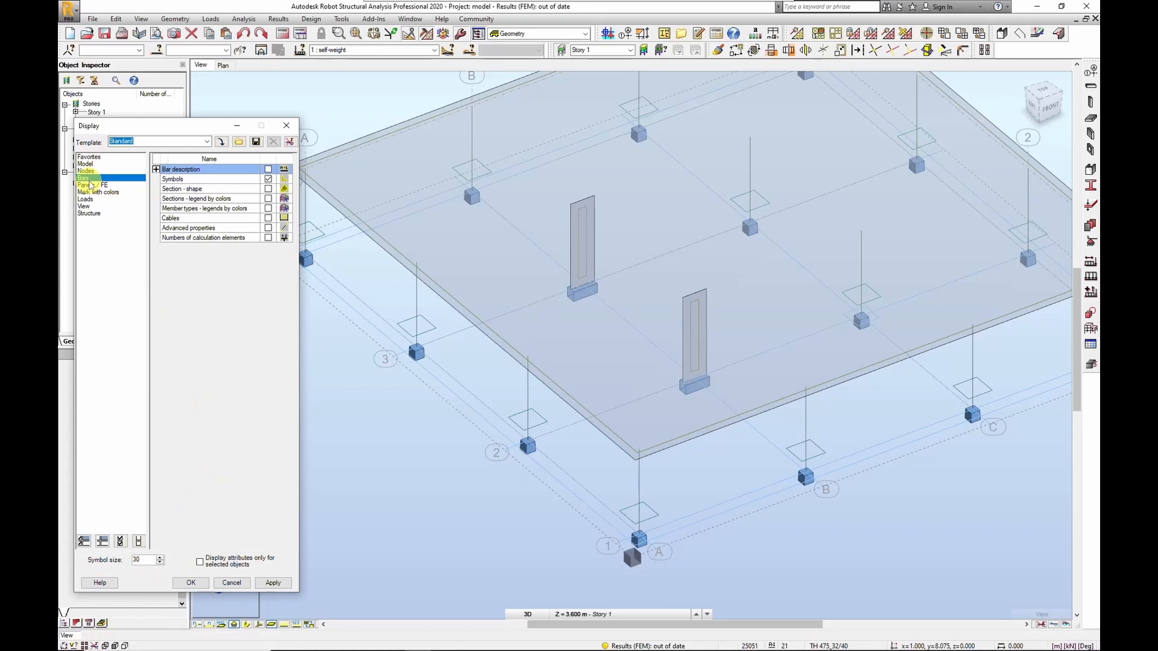
pyautogui.click(268, 179)
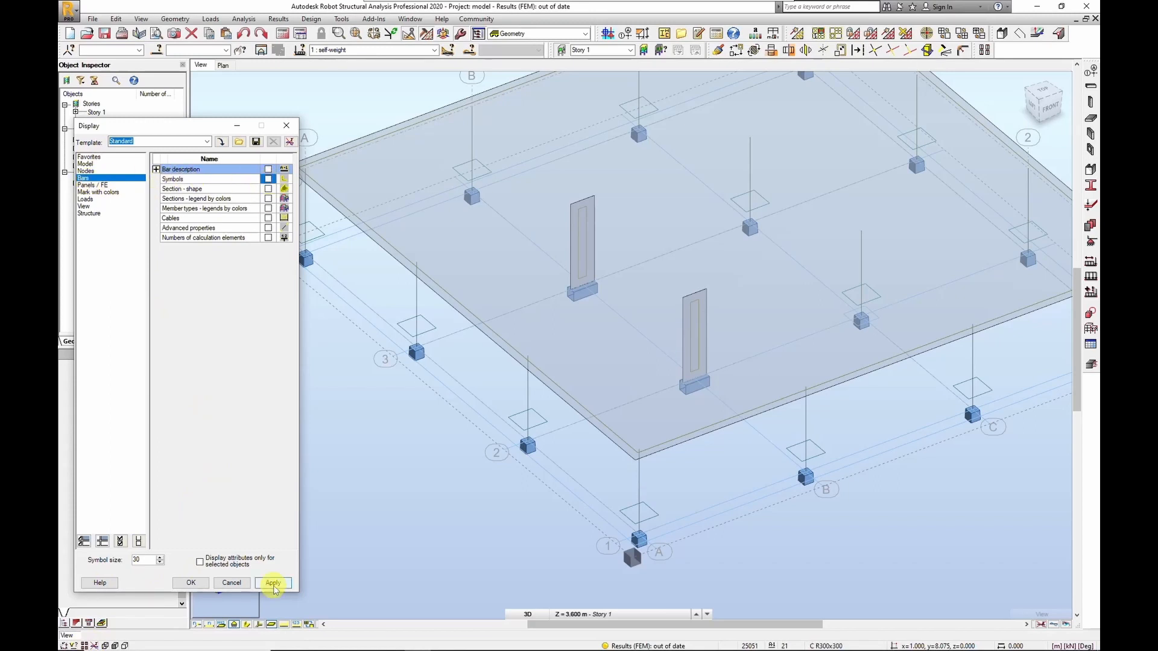
pyautogui.click(273, 583)
# Switch the bar Symbols back on, apply the change and close the Display settings.
pyautogui.click(268, 179)
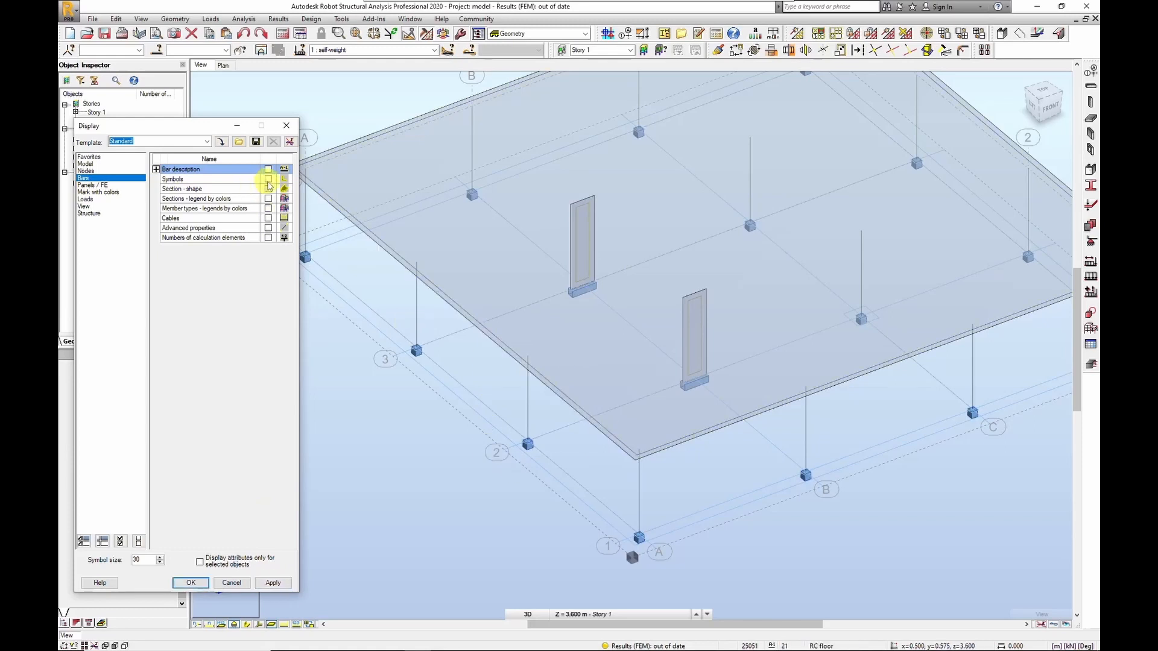
pyautogui.click(272, 583)
pyautogui.click(192, 583)
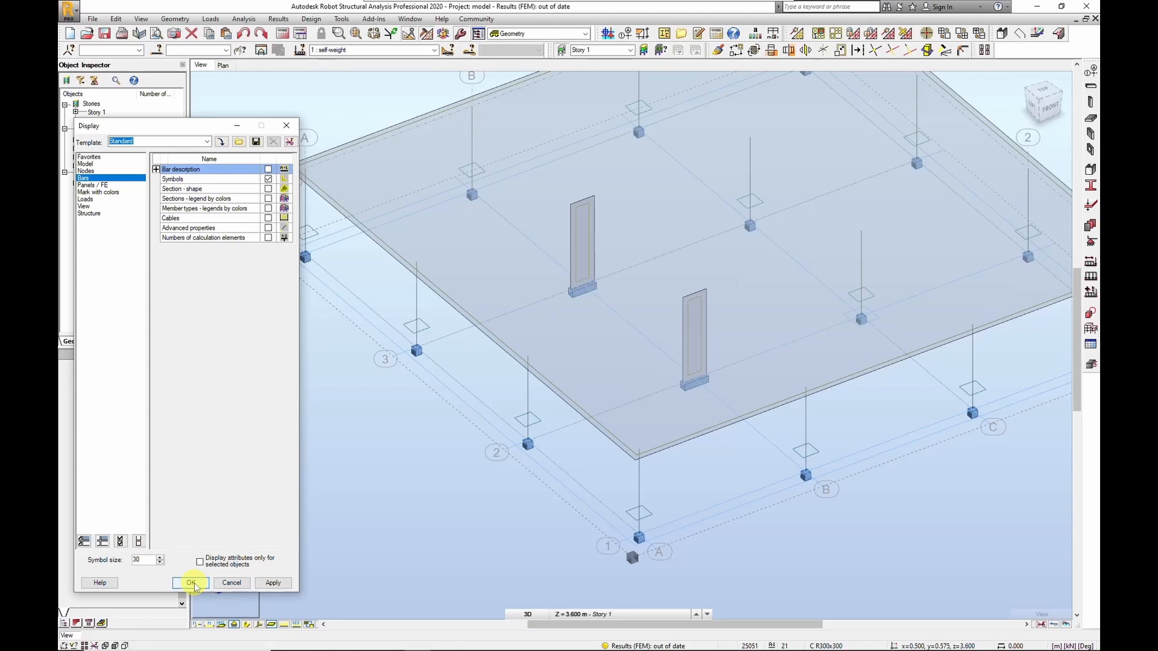
pyautogui.click(192, 583)
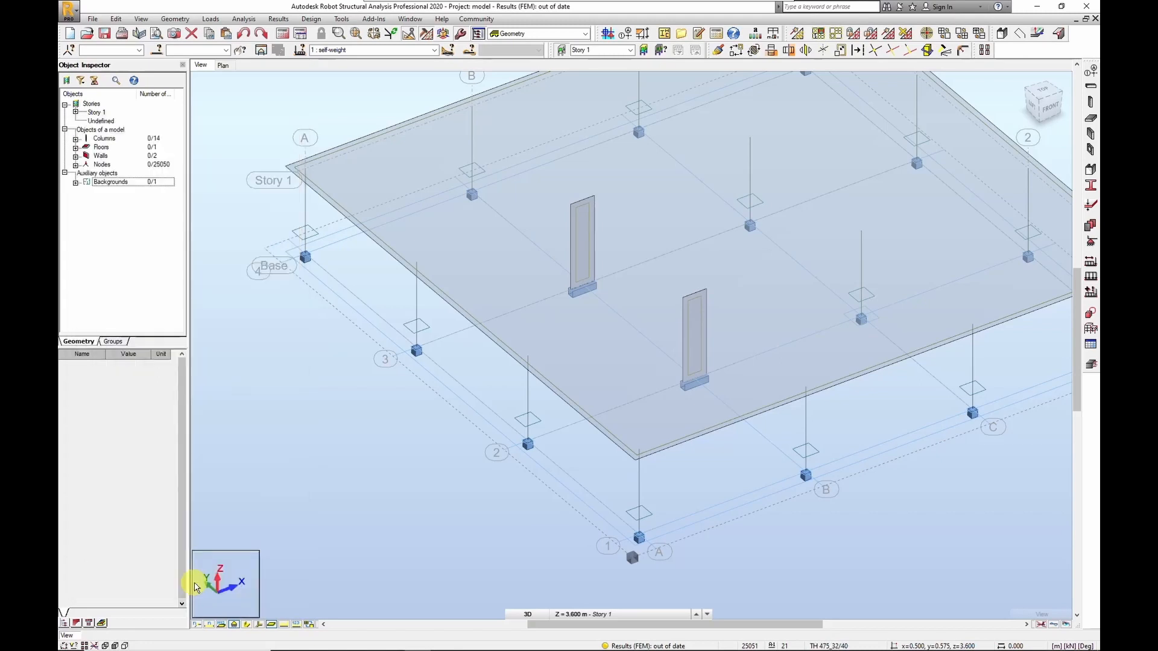
# Raise the transparency of the 3D model view to slightly above the middle of its range.
pyautogui.scroll(-3, 510, 468)
pyautogui.scroll(1, 739, 476)
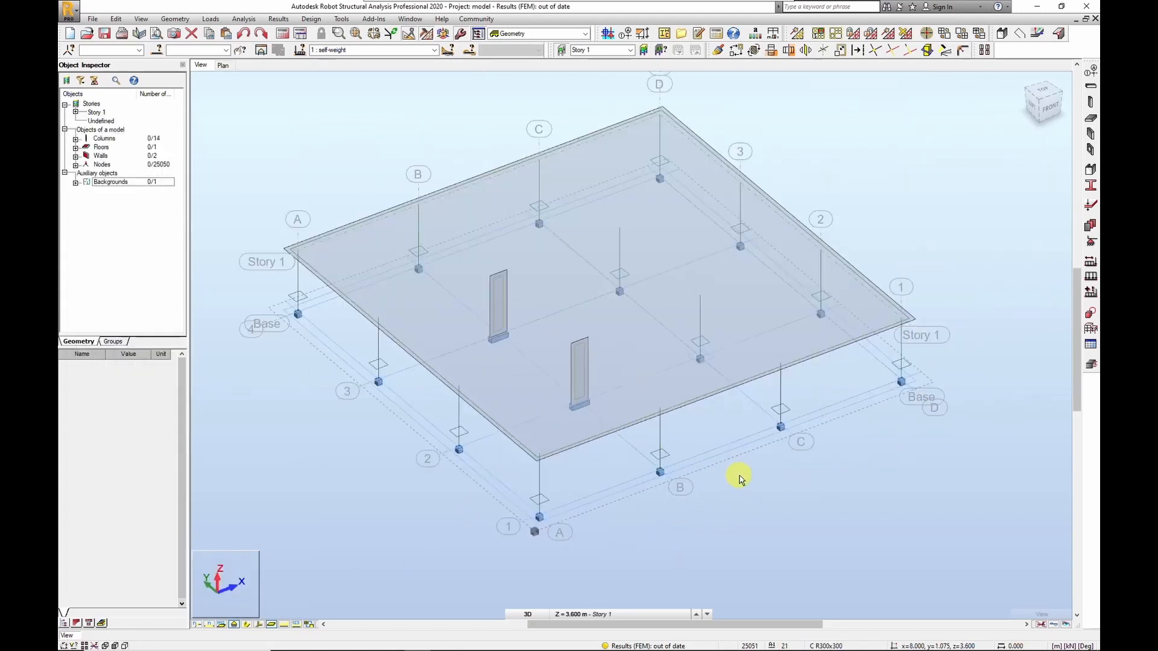
pyautogui.moveTo(731, 424); pyautogui.dragTo(693, 461, button='middle')
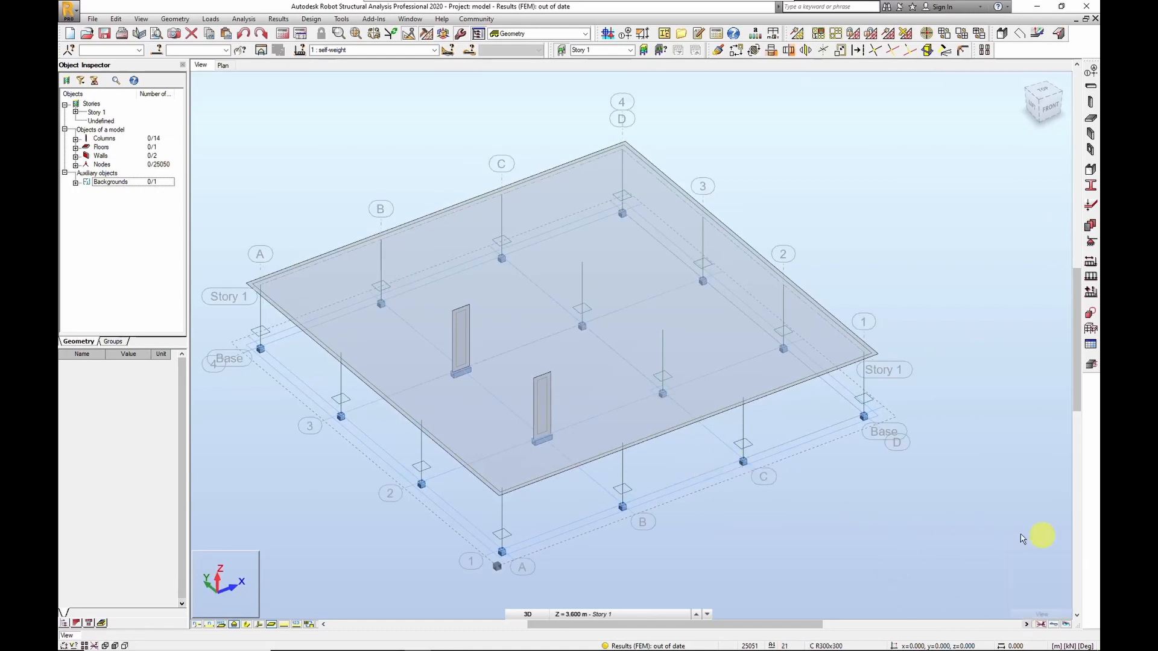
pyautogui.moveTo(1043, 614)
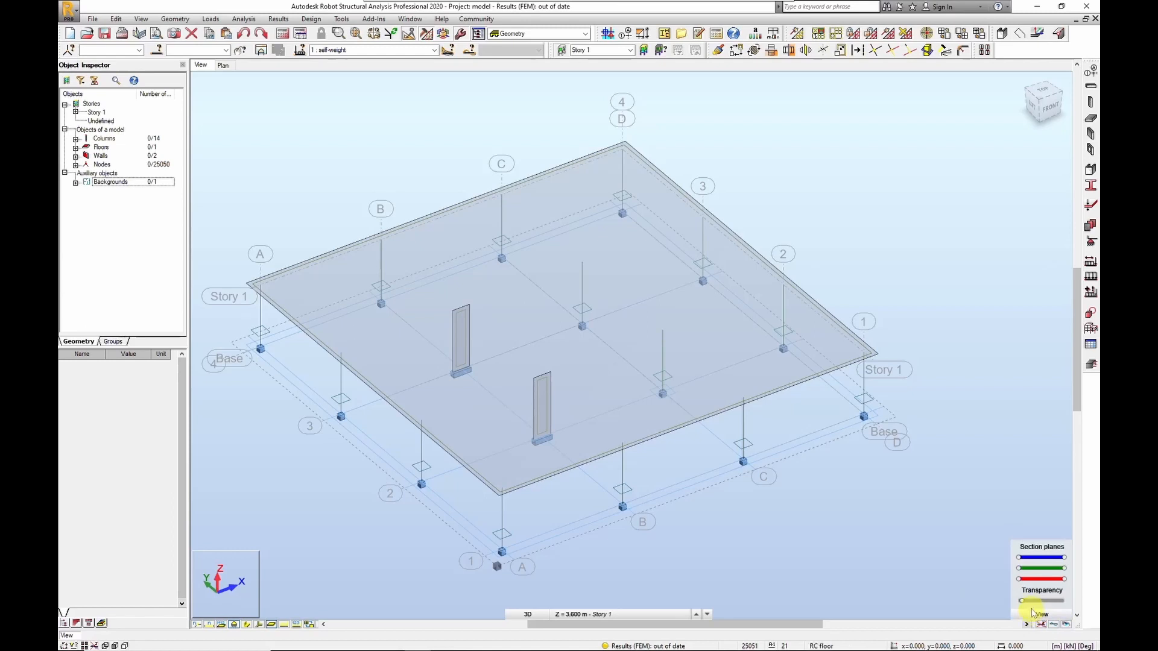
pyautogui.moveTo(1026, 601); pyautogui.dragTo(1048, 600)
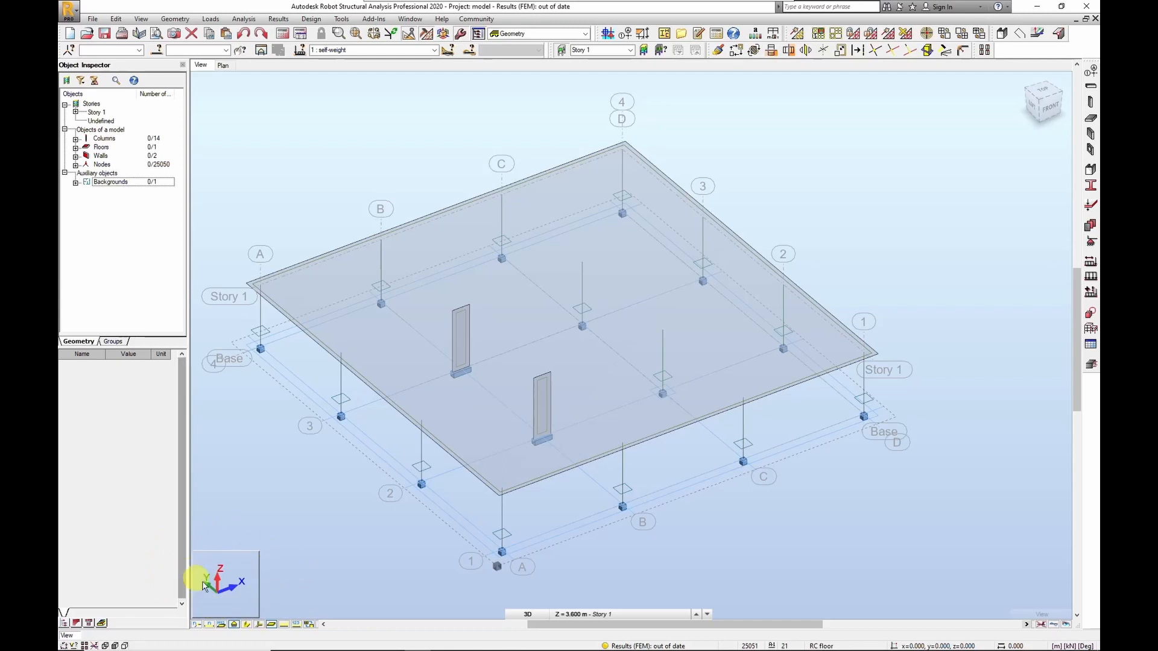
# Cut the 3D model with the blue section plane, positioning the cut along grid line B.
pyautogui.moveTo(1048, 616)
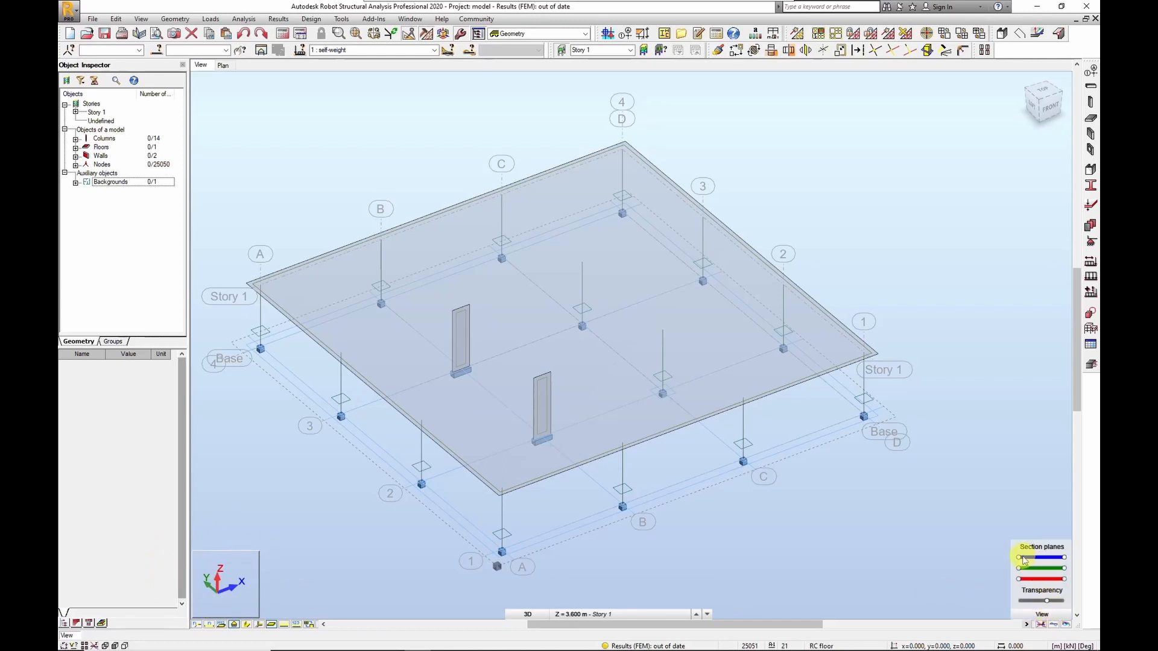
pyautogui.moveTo(1020, 558); pyautogui.dragTo(1051, 604)
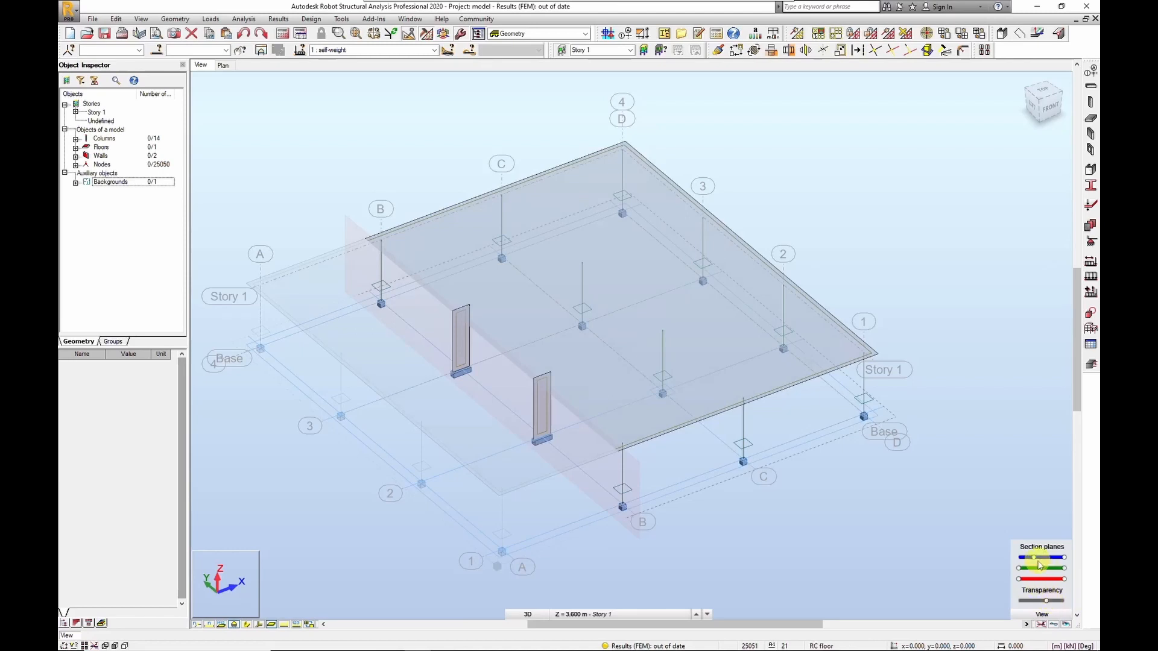
pyautogui.moveTo(1038, 561); pyautogui.dragTo(1036, 565)
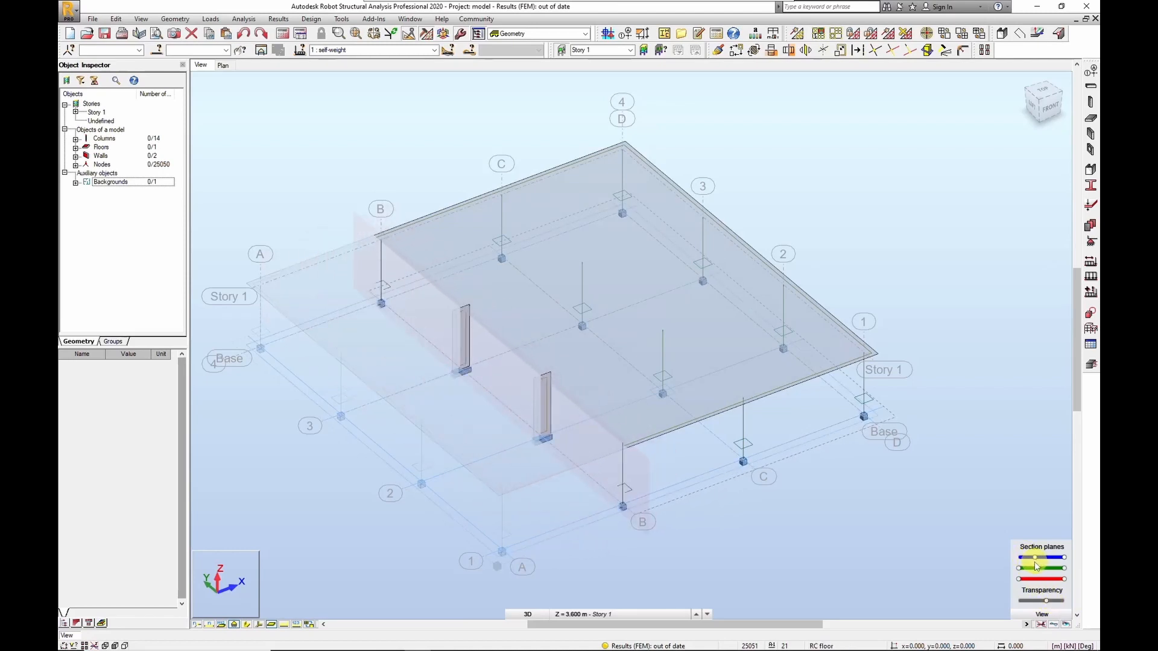
# Look around the model cut along grid line B, and return the blue section plane to the start of its range.
pyautogui.scroll(-5, 830, 360)
pyautogui.scroll(5, 829, 360)
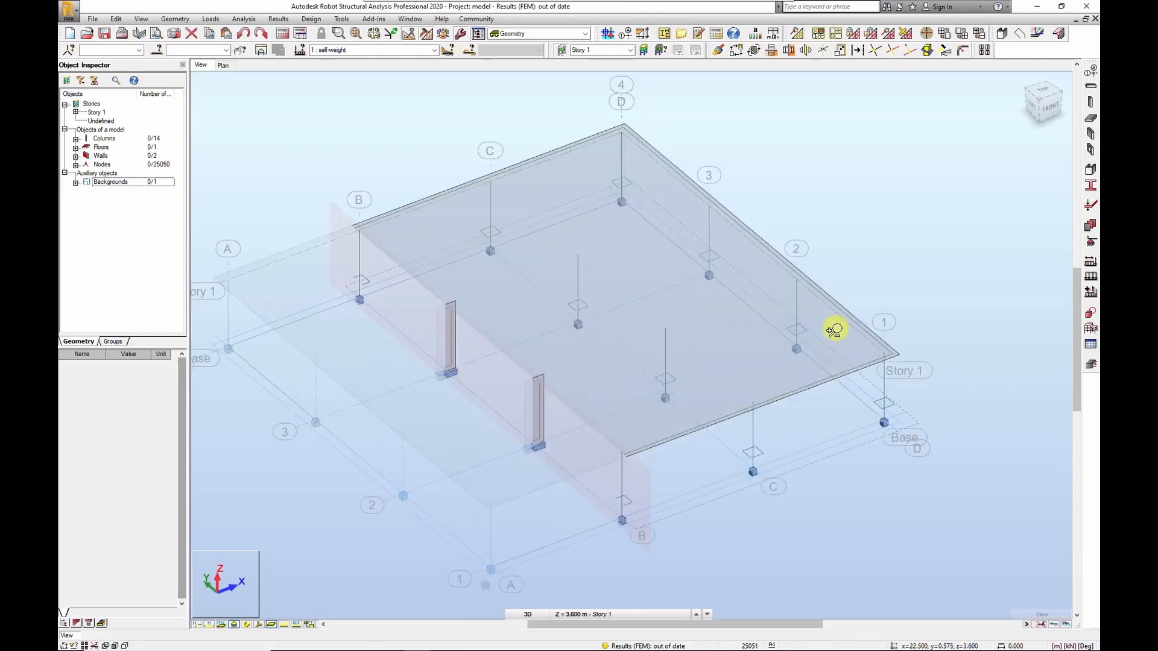
pyautogui.keyDown('shift'); pyautogui.moveTo(835, 328); pyautogui.dragTo(776, 328, button='middle'); pyautogui.keyUp('shift')
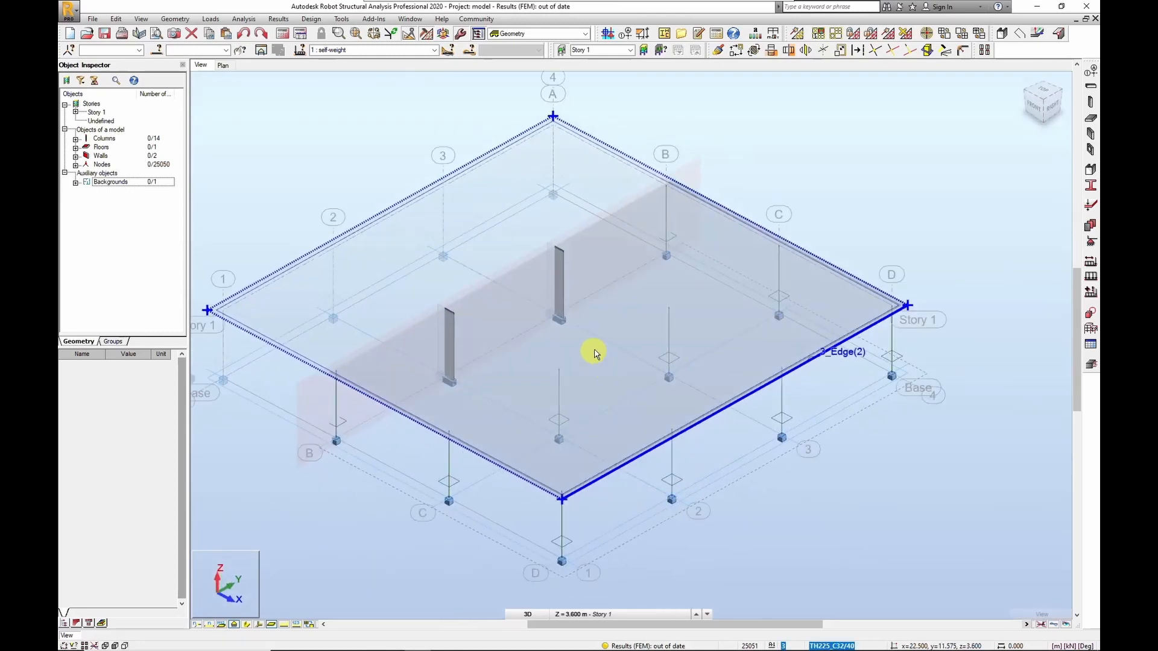
pyautogui.keyDown('shift'); pyautogui.moveTo(531, 354); pyautogui.dragTo(605, 362, button='middle'); pyautogui.keyUp('shift')
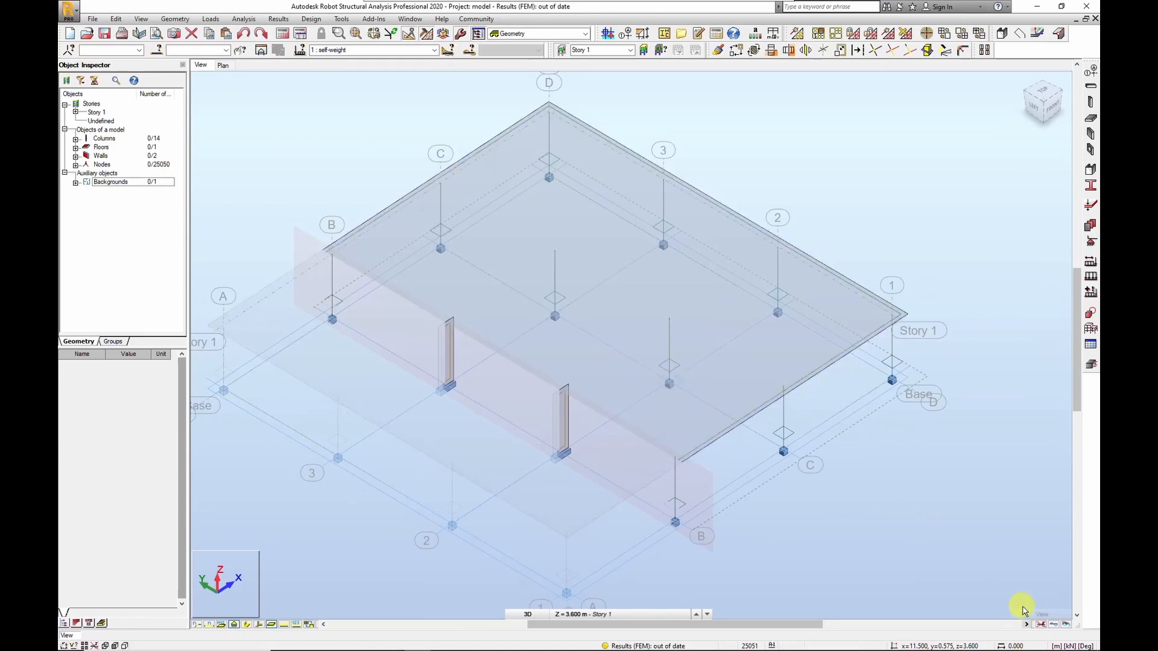
pyautogui.moveTo(1037, 551)
pyautogui.moveTo(1037, 559); pyautogui.dragTo(1019, 558)
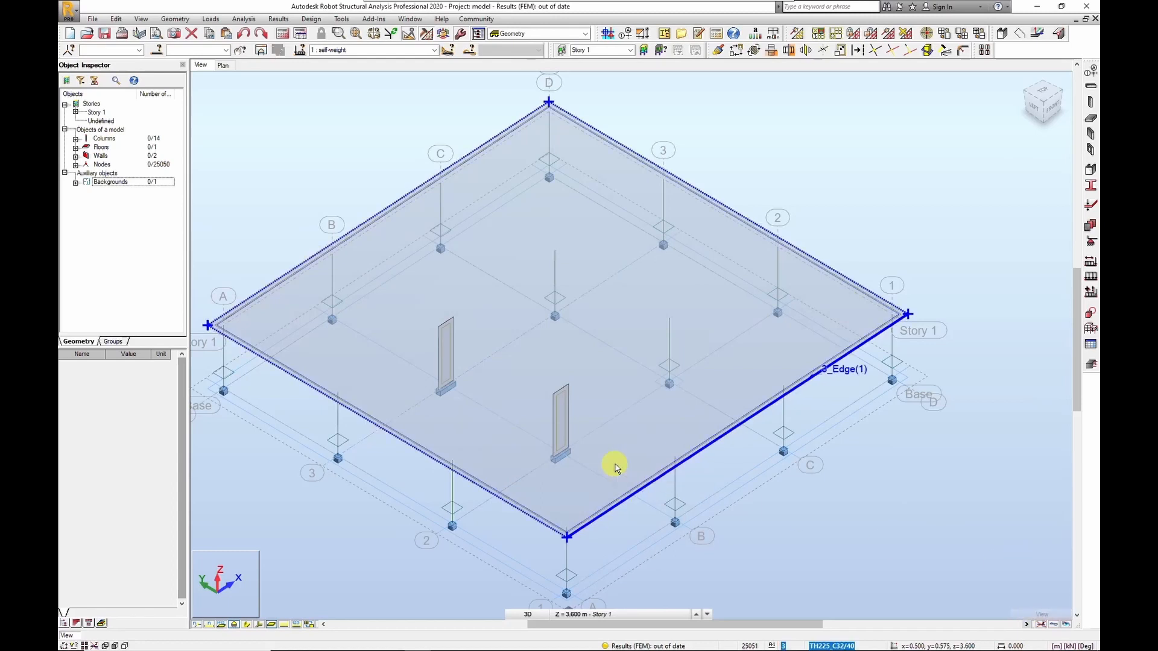
pyautogui.scroll(-1, 574, 377)
pyautogui.moveTo(570, 374); pyautogui.dragTo(648, 360, button='middle')
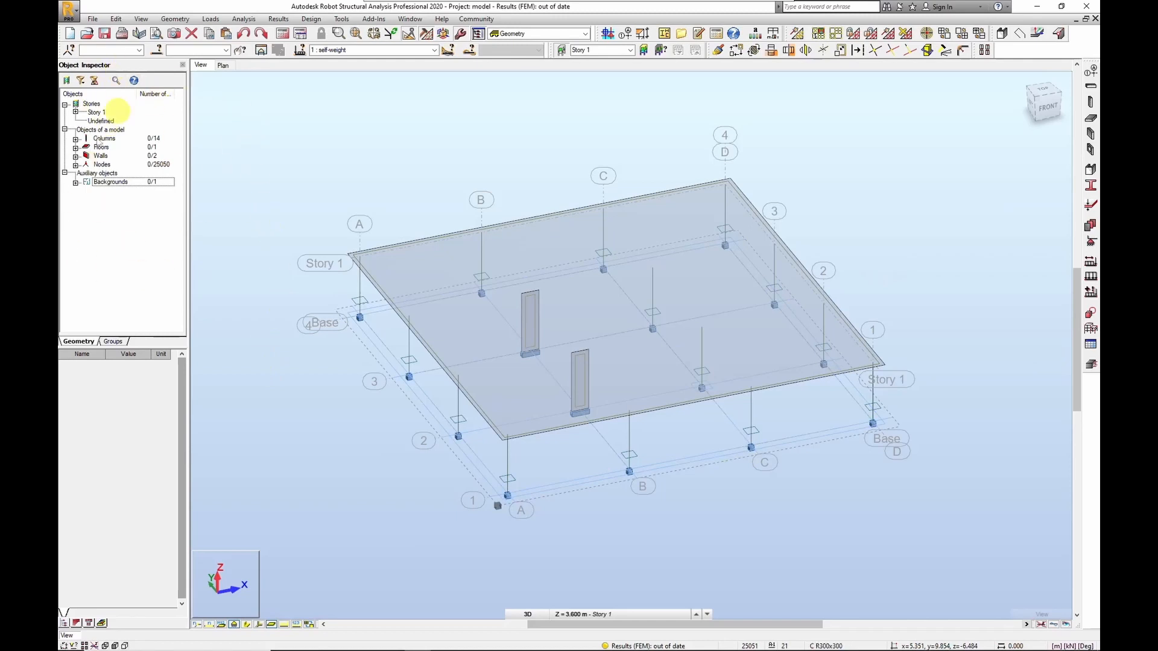
# Select the IC background drawing among the auxiliary objects and open its object properties.
pyautogui.click(76, 181)
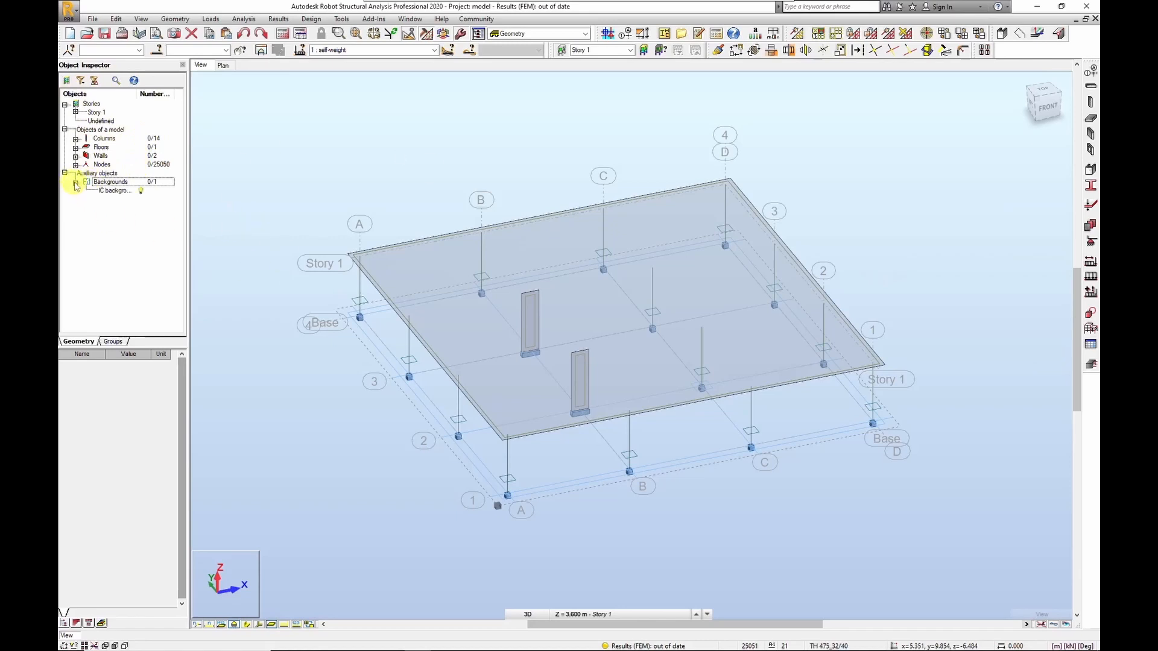
pyautogui.click(111, 192)
pyautogui.rightClick(256, 219)
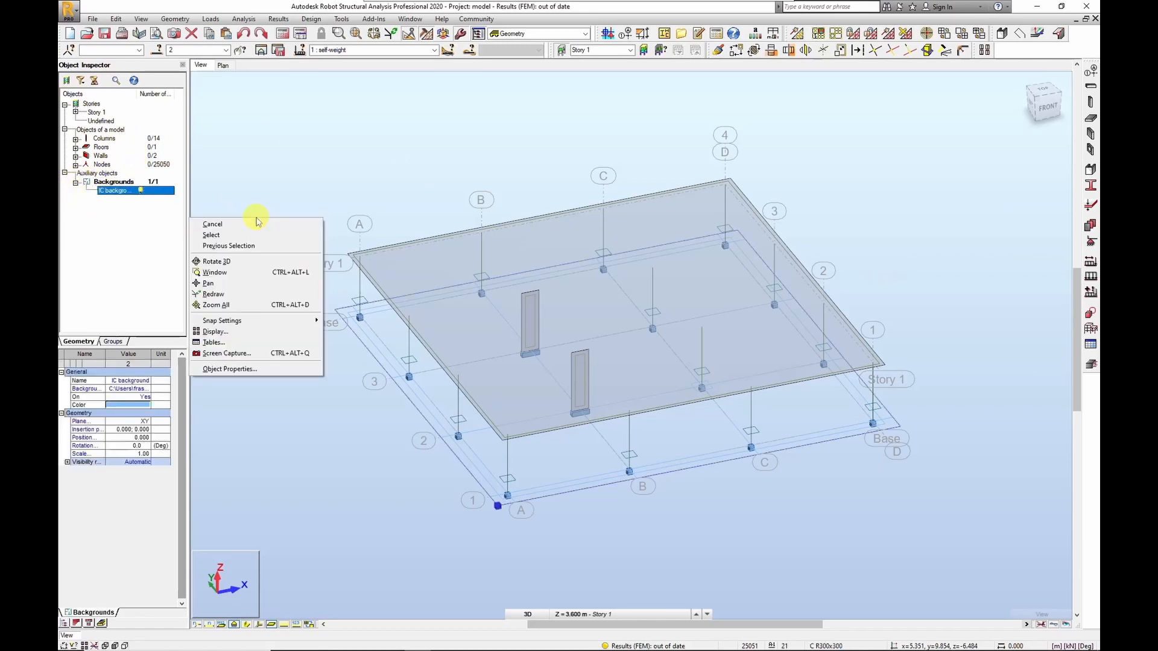
pyautogui.rightClick(252, 170)
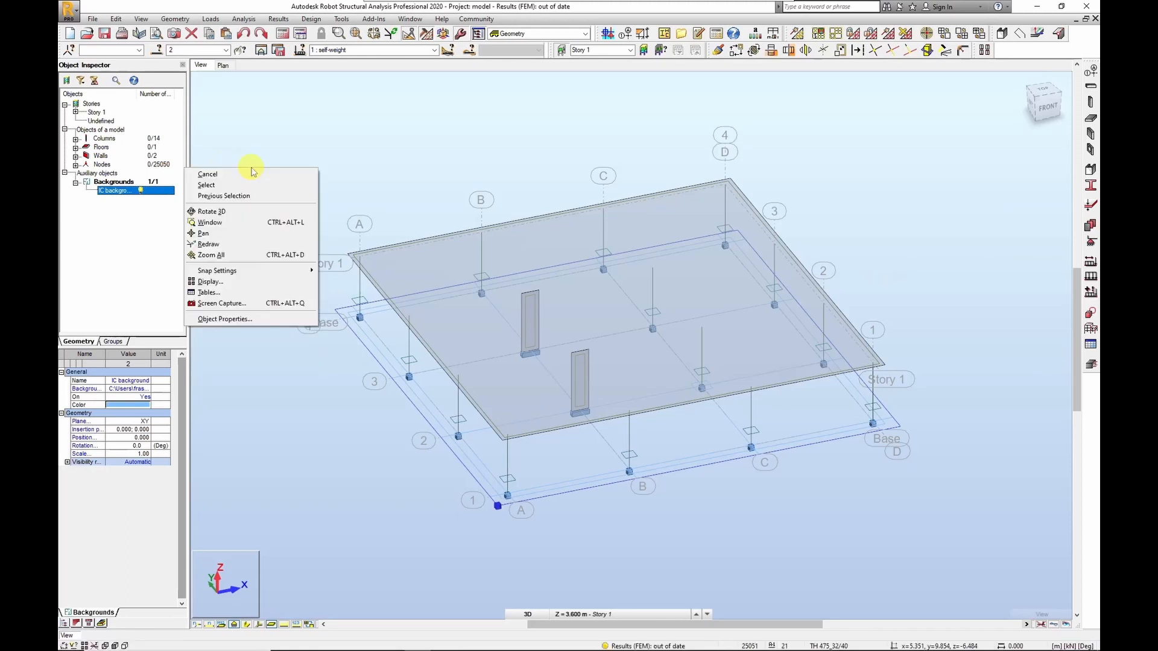
pyautogui.click(244, 320)
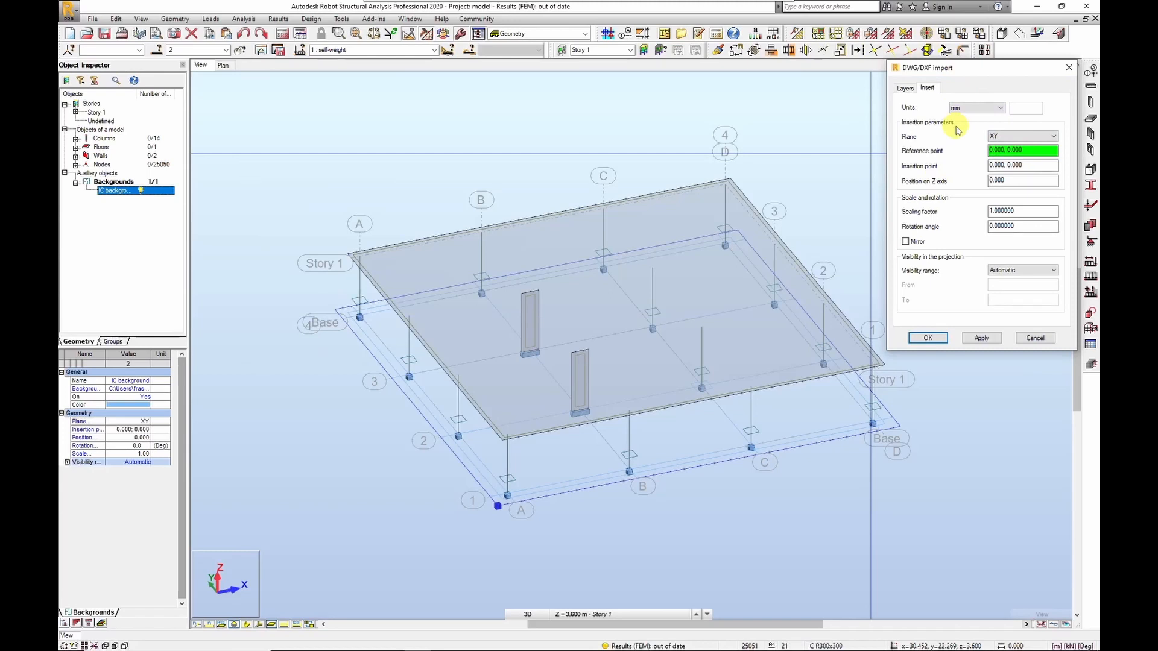
# Exclude the gridlines layer from the IC background's imported layers and apply the change.
pyautogui.click(905, 89)
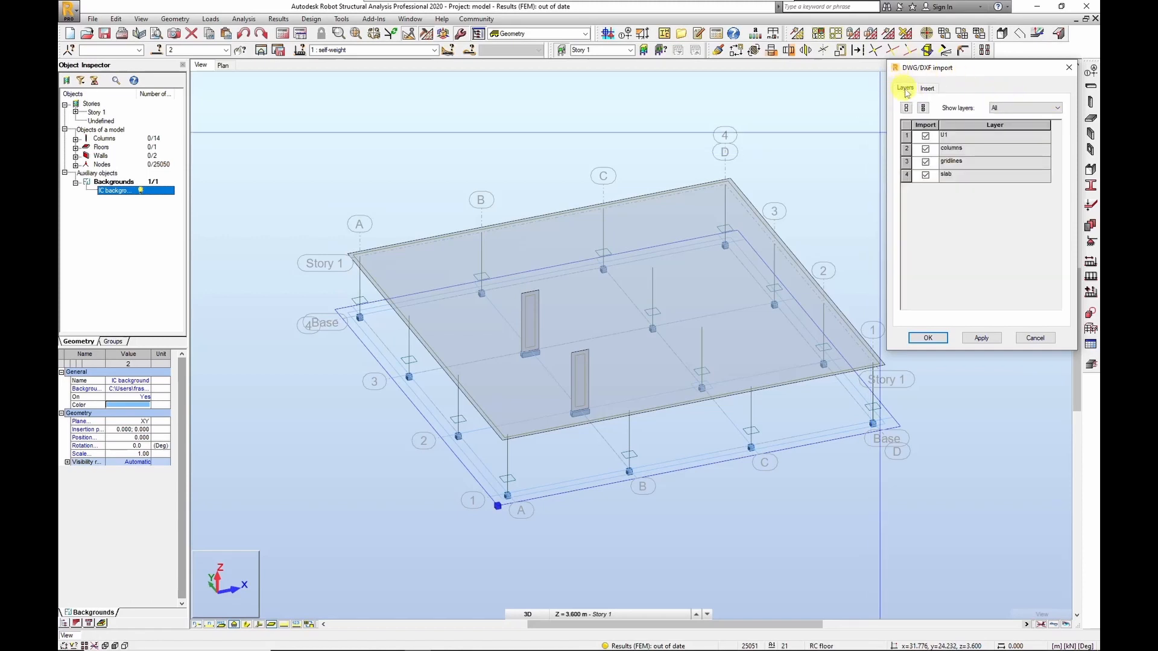
pyautogui.click(927, 162)
pyautogui.click(981, 338)
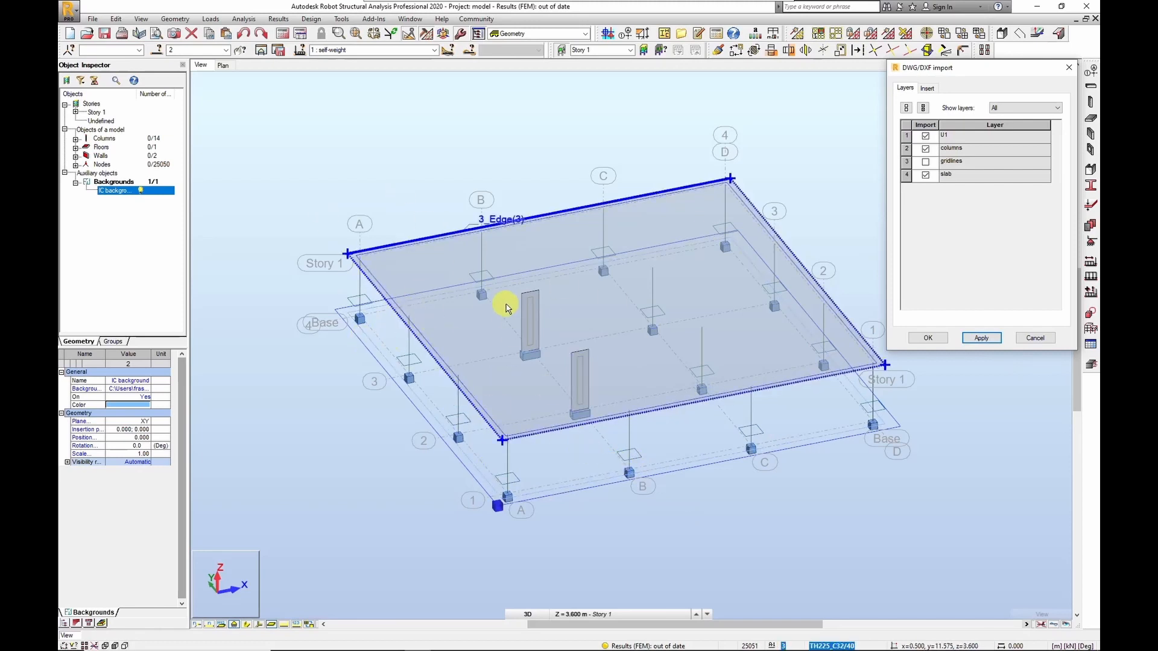
# Include the gridlines layer in the IC background again, apply the change and close the import settings.
pyautogui.click(925, 161)
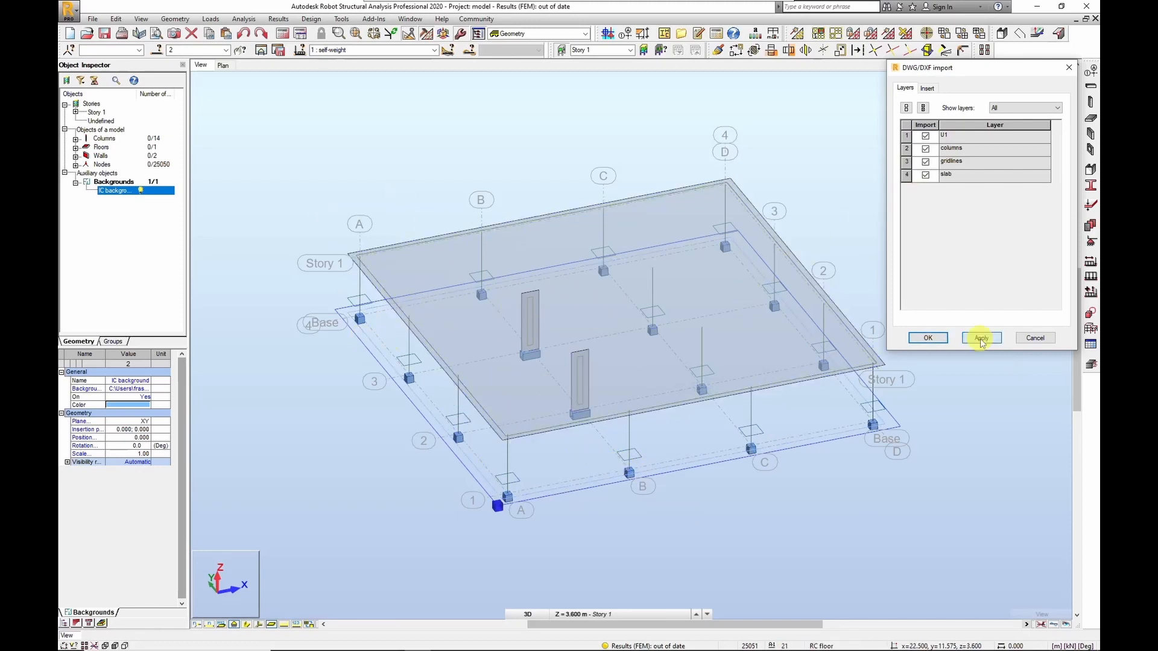
pyautogui.click(942, 339)
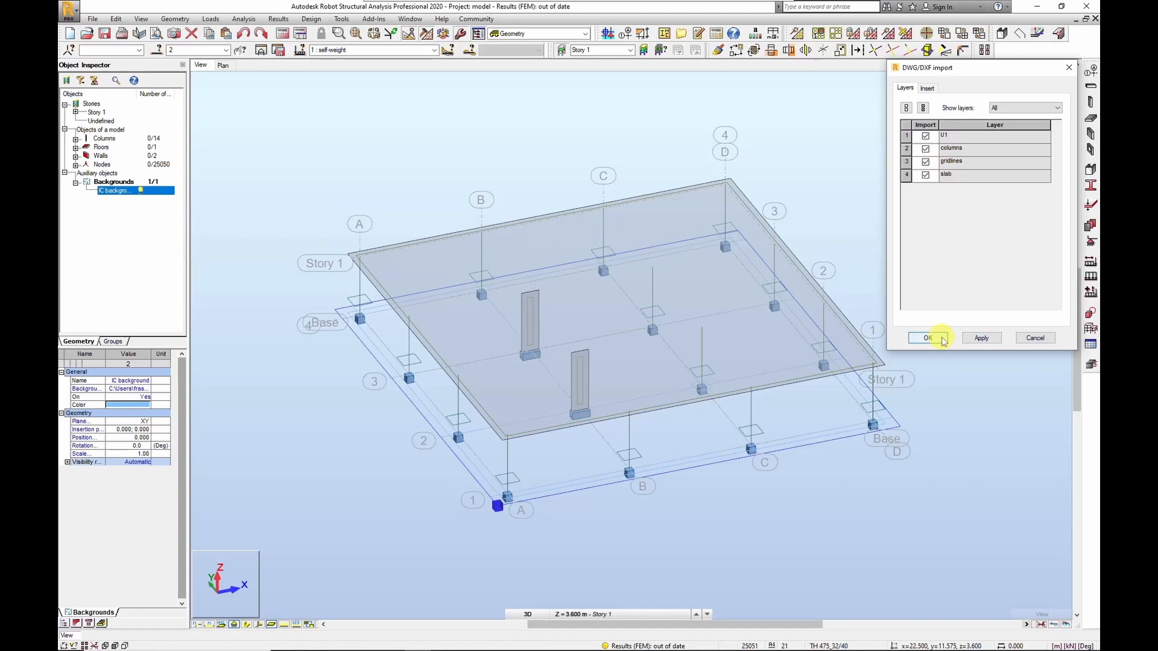
pyautogui.click(943, 339)
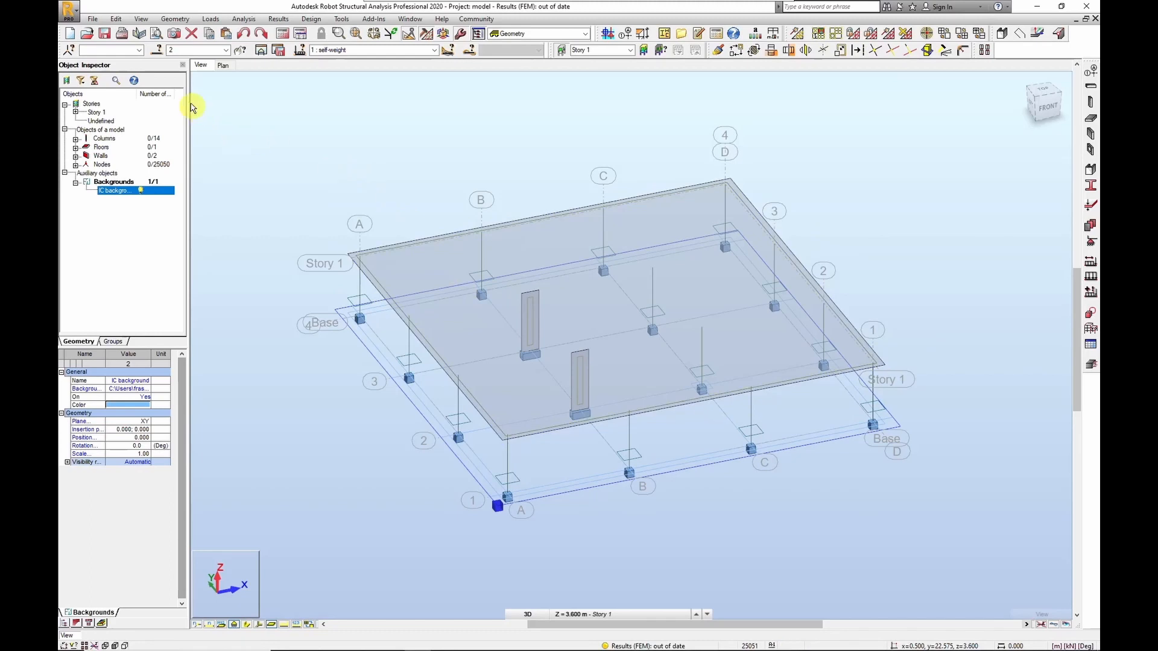
# Start a new multi-storey building project, discarding the unsaved changes to the current model.
pyautogui.click(92, 19)
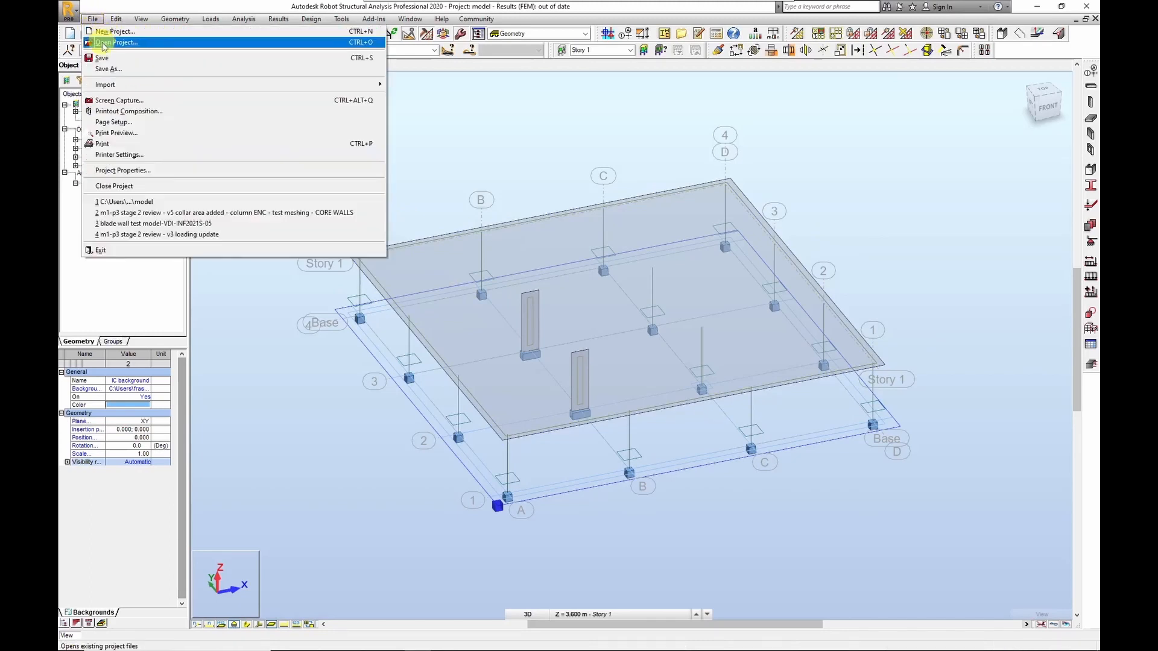
pyautogui.click(103, 43)
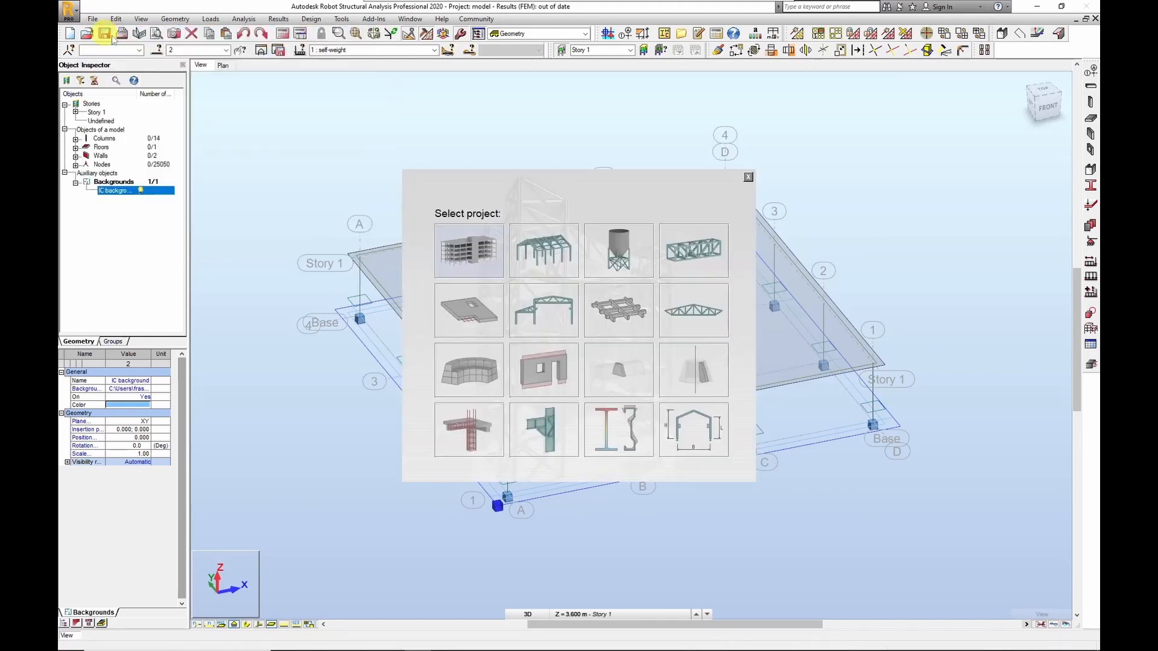
pyautogui.click(459, 249)
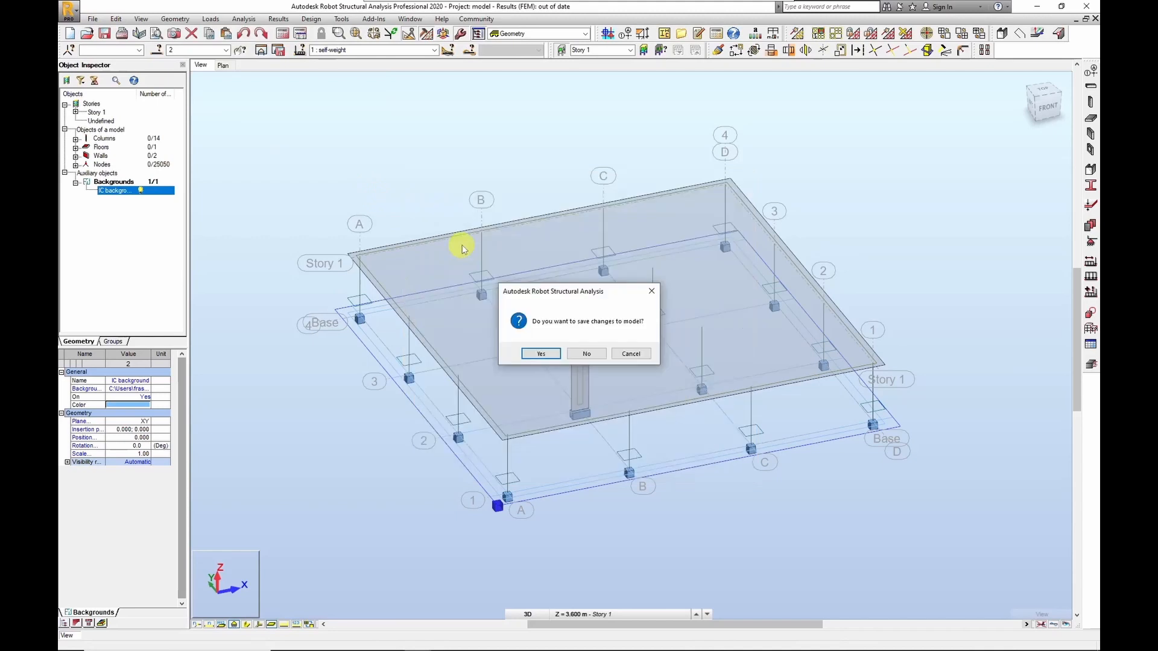
pyautogui.click(586, 355)
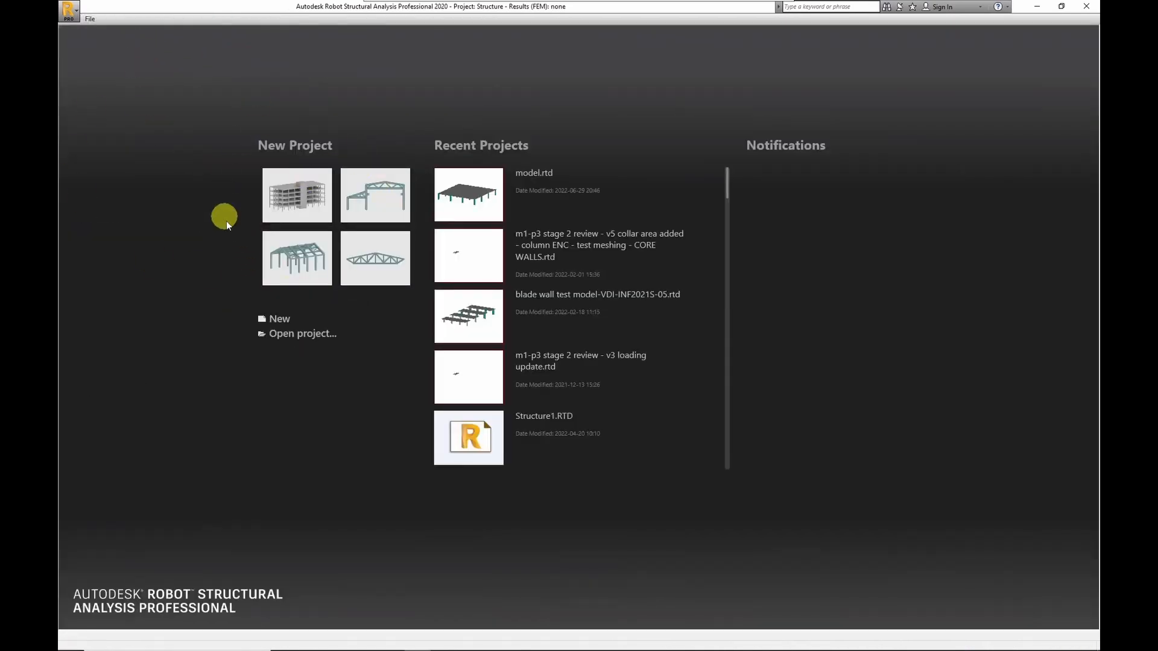
pyautogui.click(296, 195)
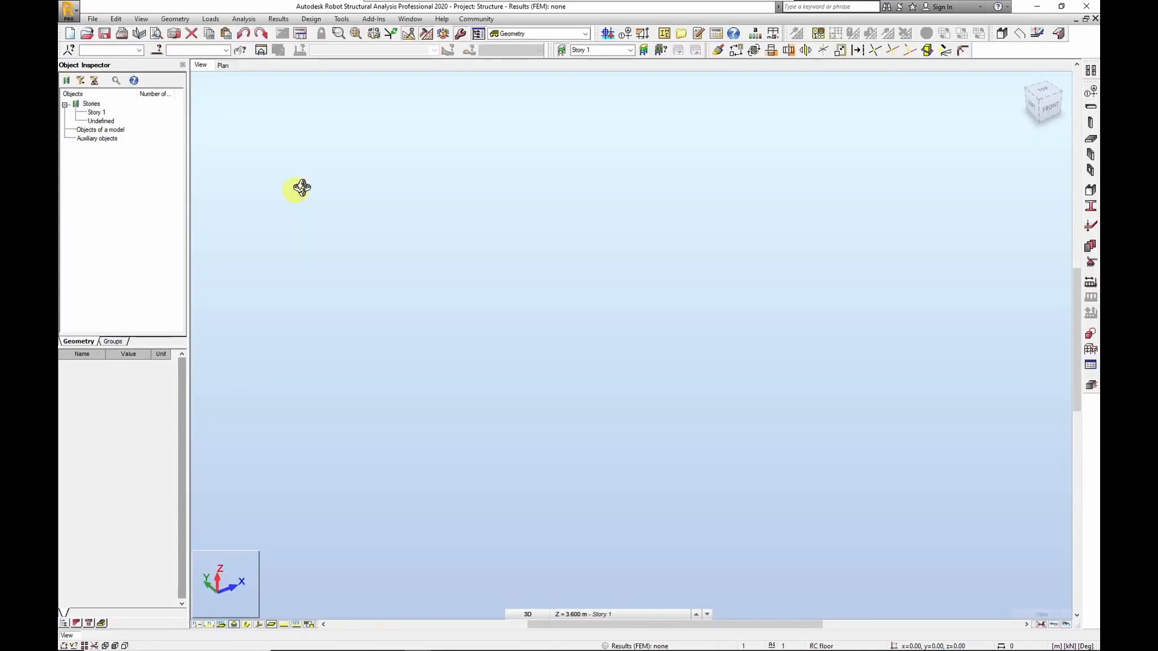
# Switch the new empty project to the Plan view.
pyautogui.click(224, 66)
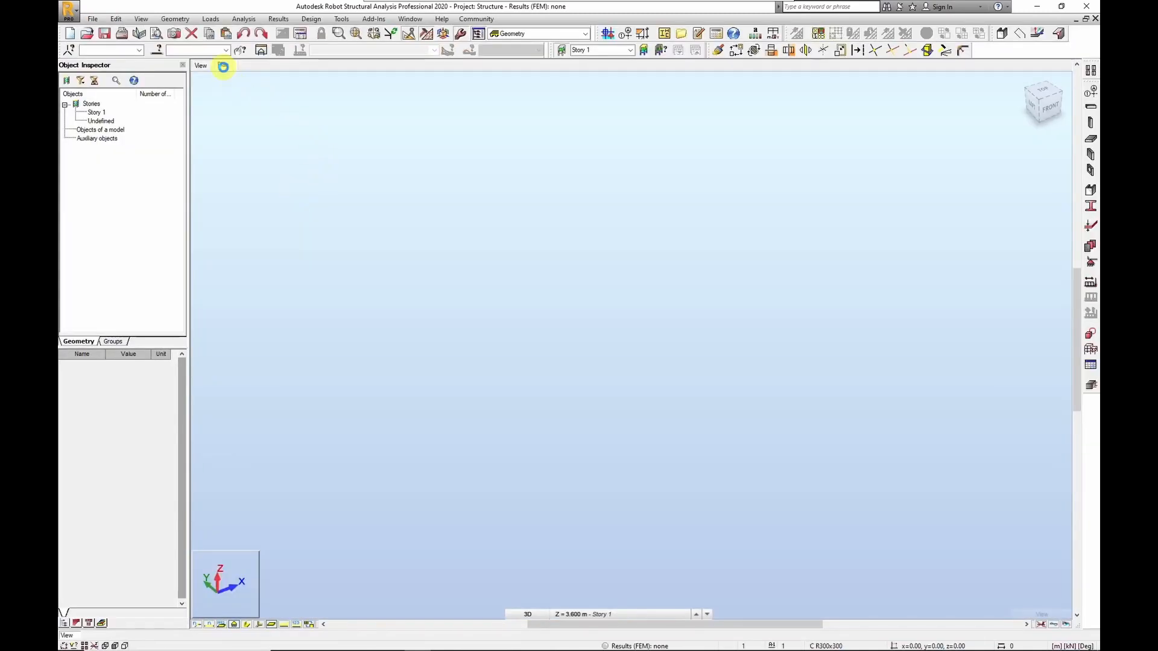
pyautogui.click(205, 66)
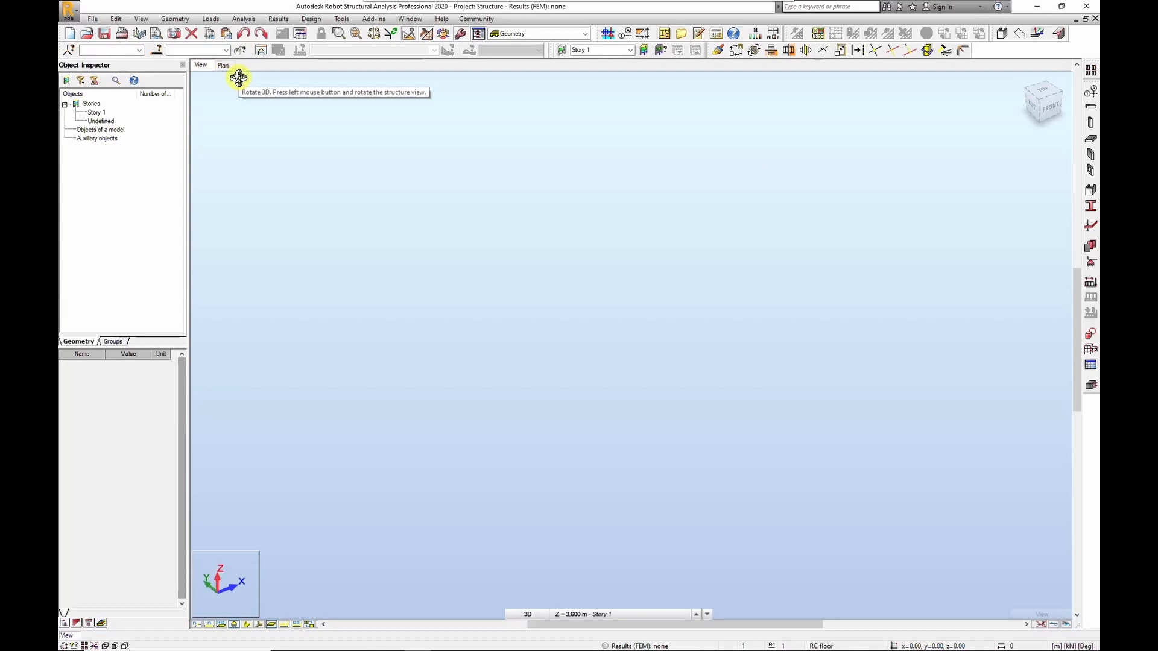
pyautogui.click(228, 69)
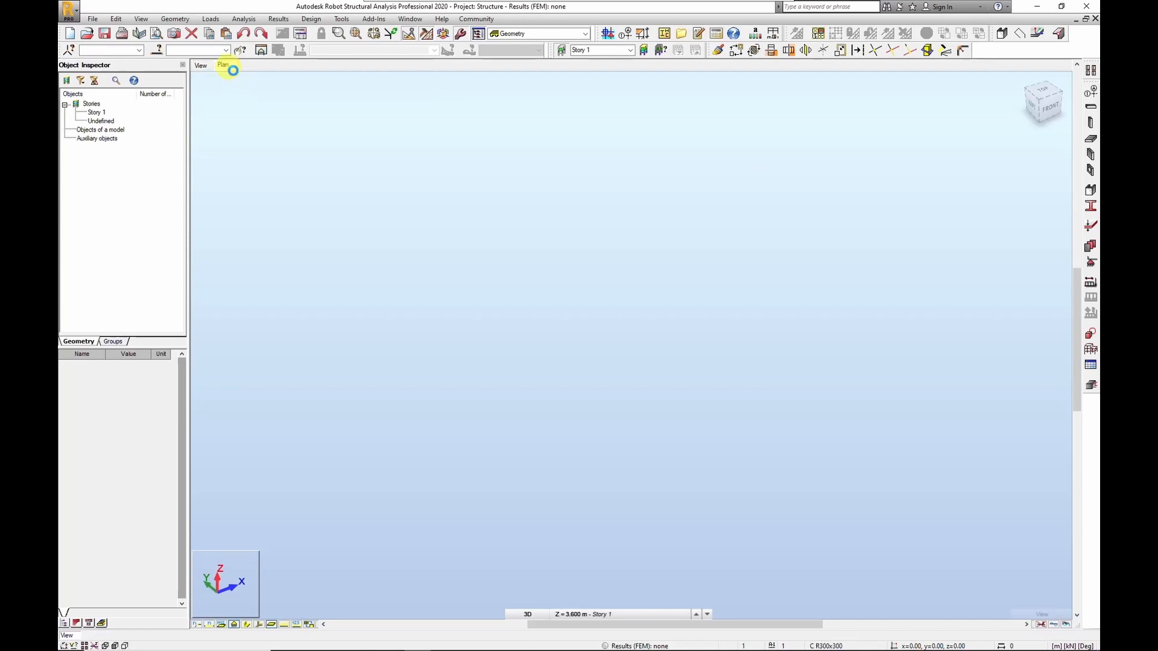
# Switch to AutoCAD and review the layers of the IC background drawing.
pyautogui.hotkey('alt', 'Tab')
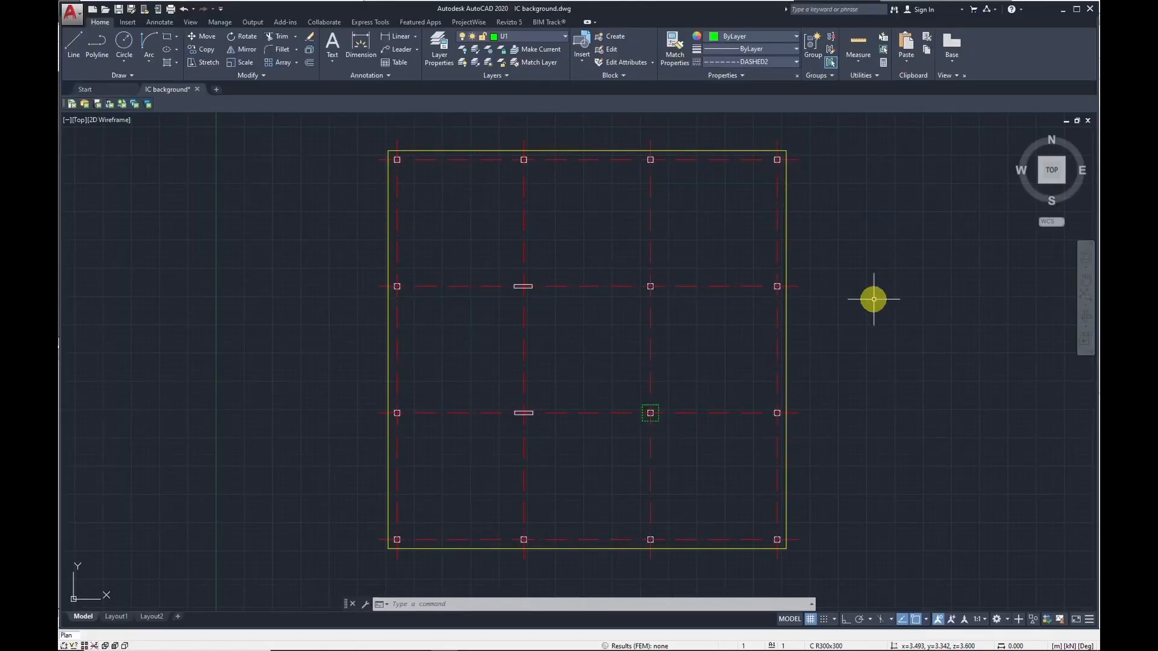
pyautogui.click(439, 48)
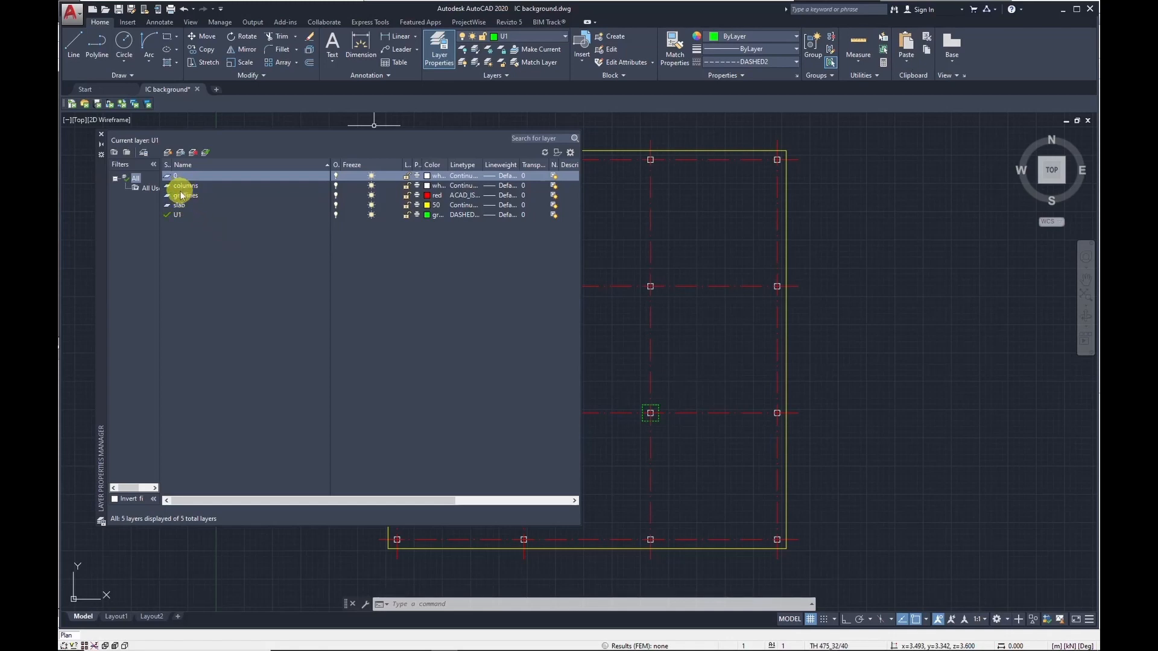
pyautogui.click(101, 134)
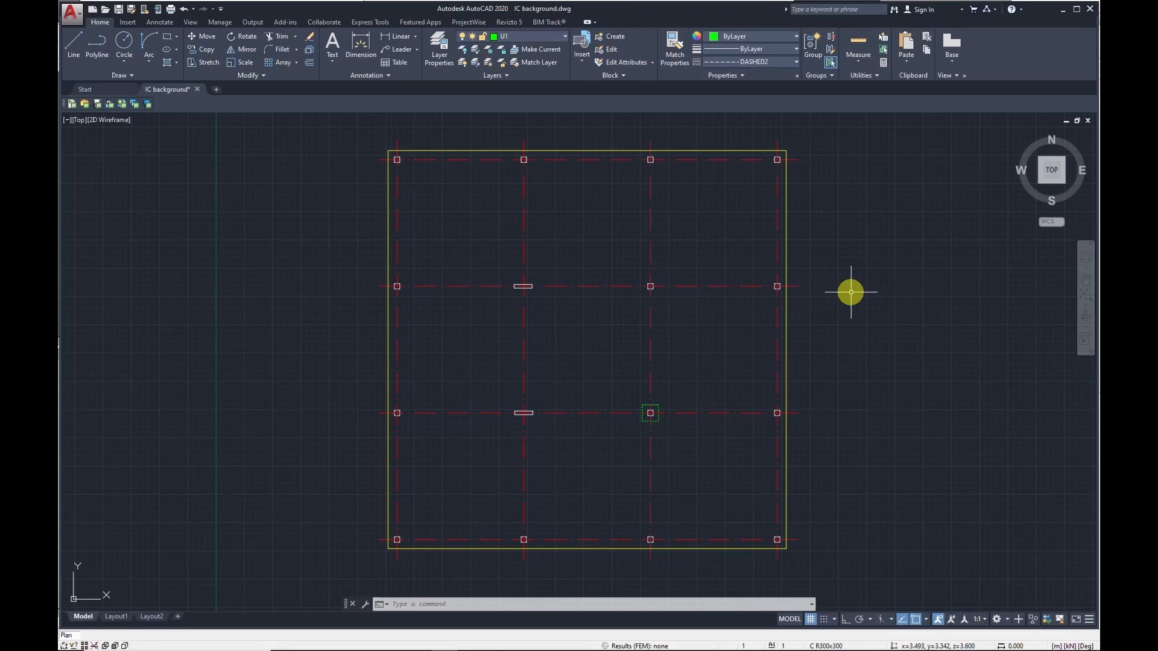
# Examine the columns, blade walls and dashed green outline around one column in the IC background floor plan.
pyautogui.scroll(2, 445, 304)
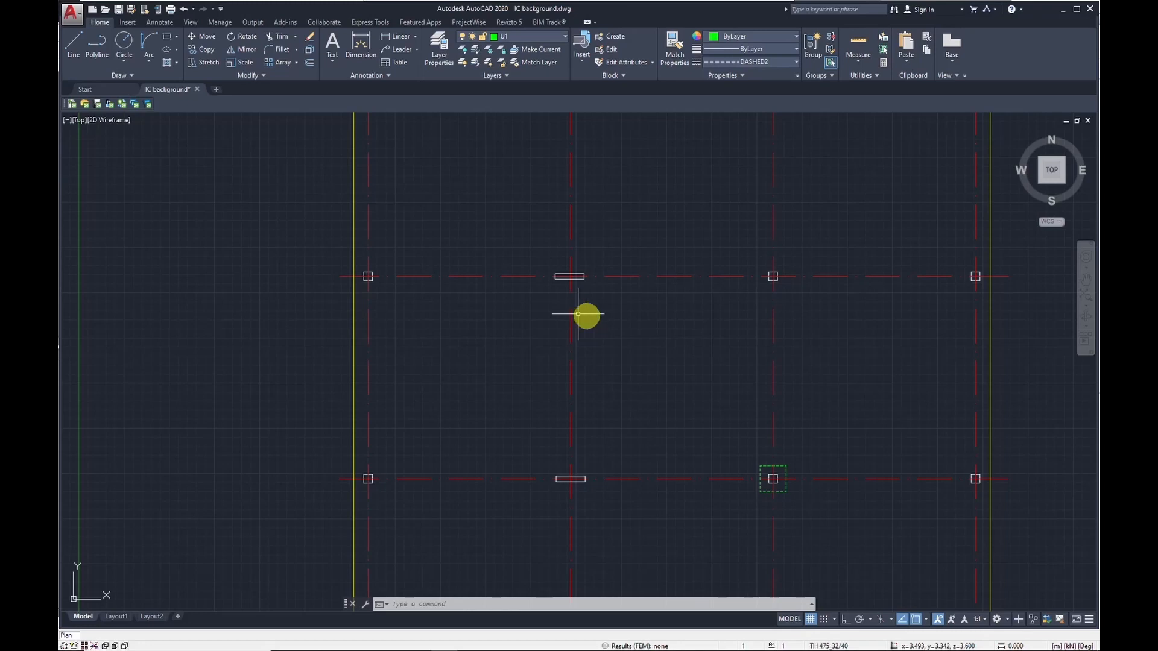
pyautogui.scroll(-2, 589, 315)
pyautogui.scroll(8, 729, 445)
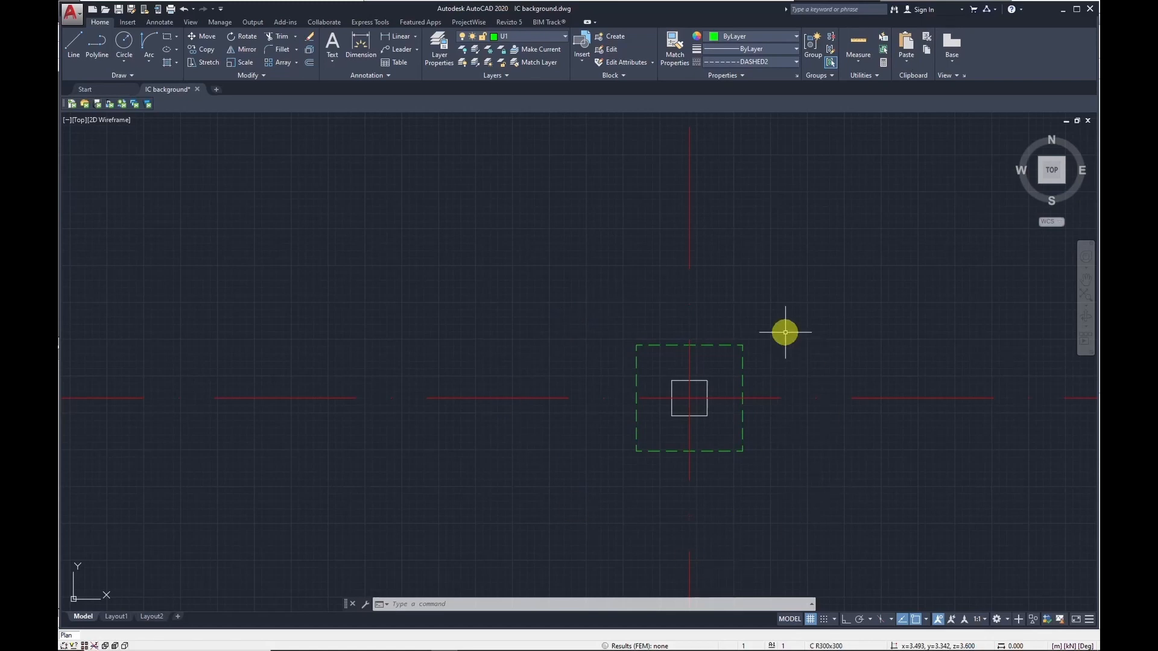
pyautogui.scroll(-7, 785, 332)
pyautogui.scroll(2, 796, 334)
pyautogui.scroll(3, 802, 331)
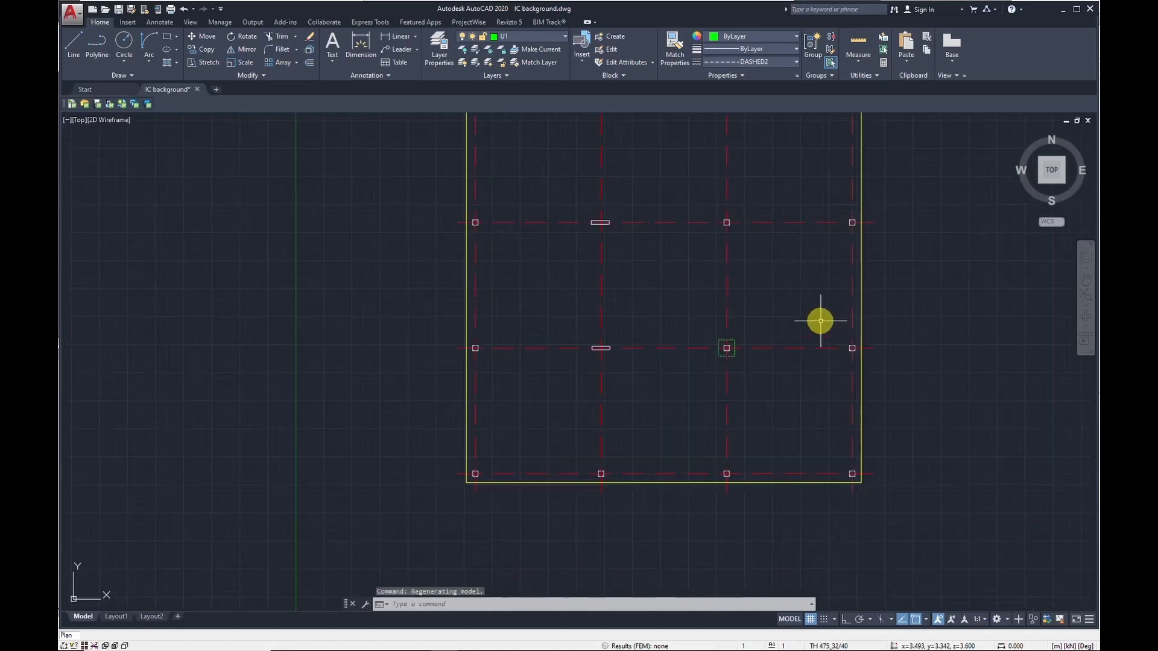
pyautogui.moveTo(848, 305); pyautogui.dragTo(734, 355, button='middle')
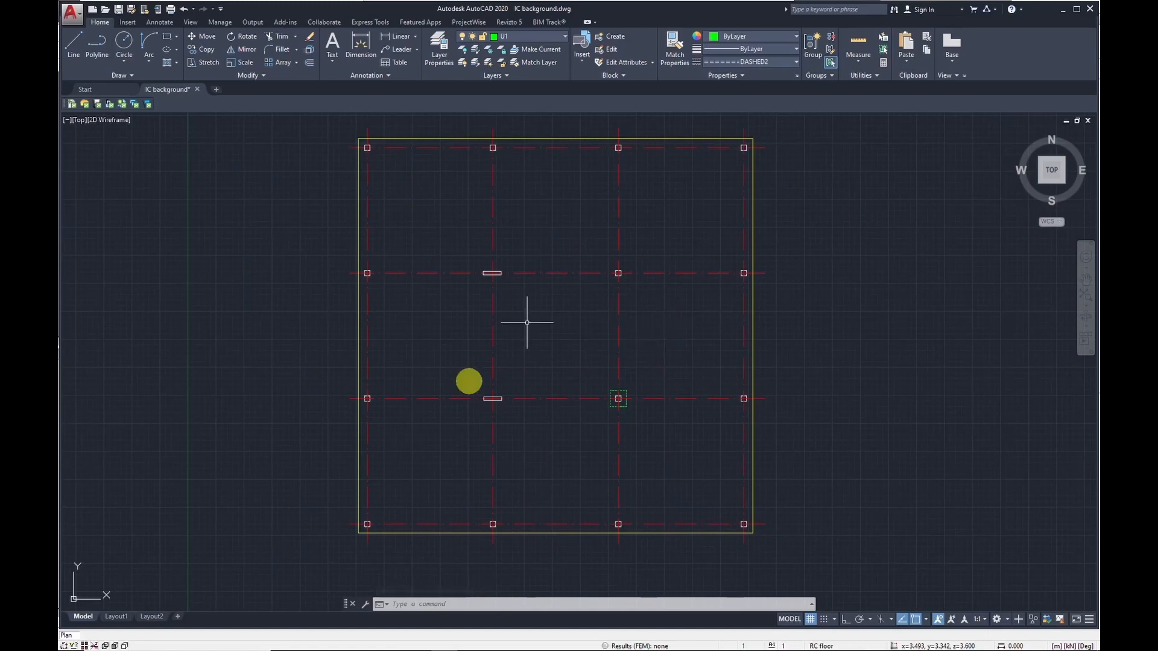
# Return to Robot Structural Analysis and import the IC background drawing as a linked DWG background.
pyautogui.hotkey('alt', 'Tab')
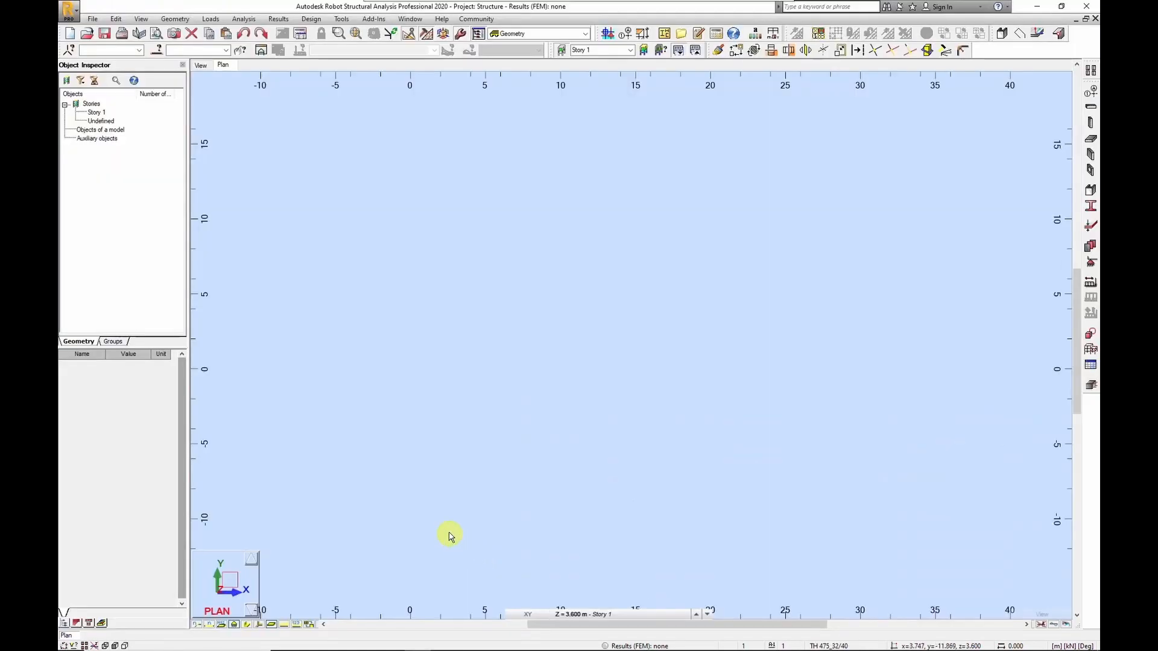
pyautogui.click(94, 19)
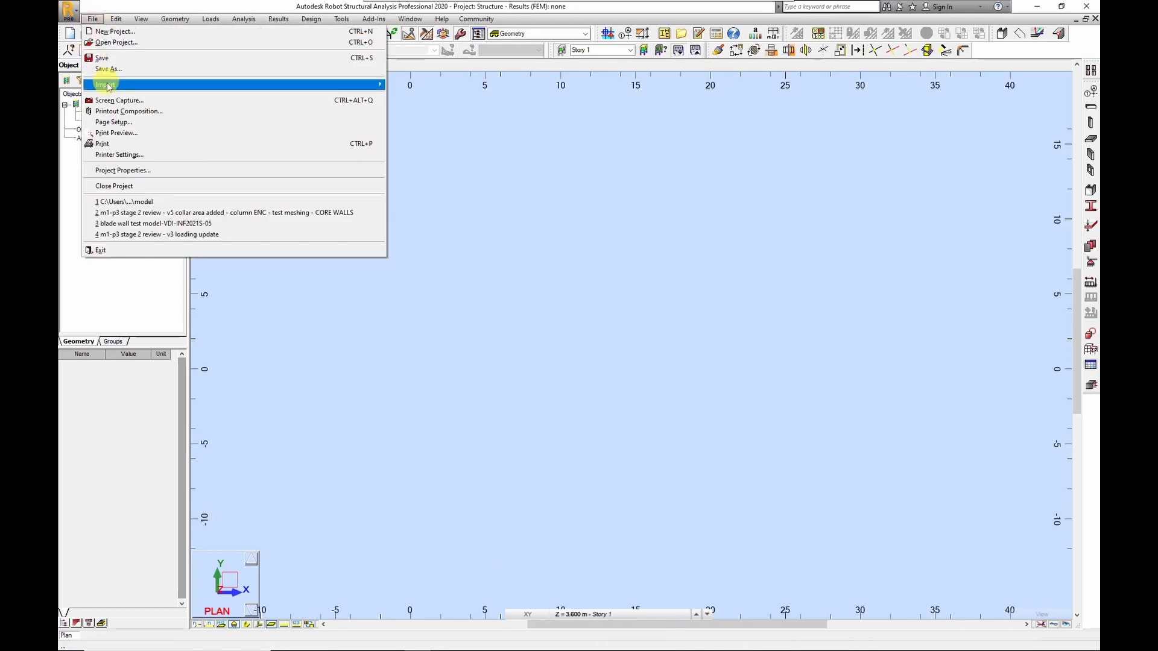
pyautogui.moveTo(109, 86)
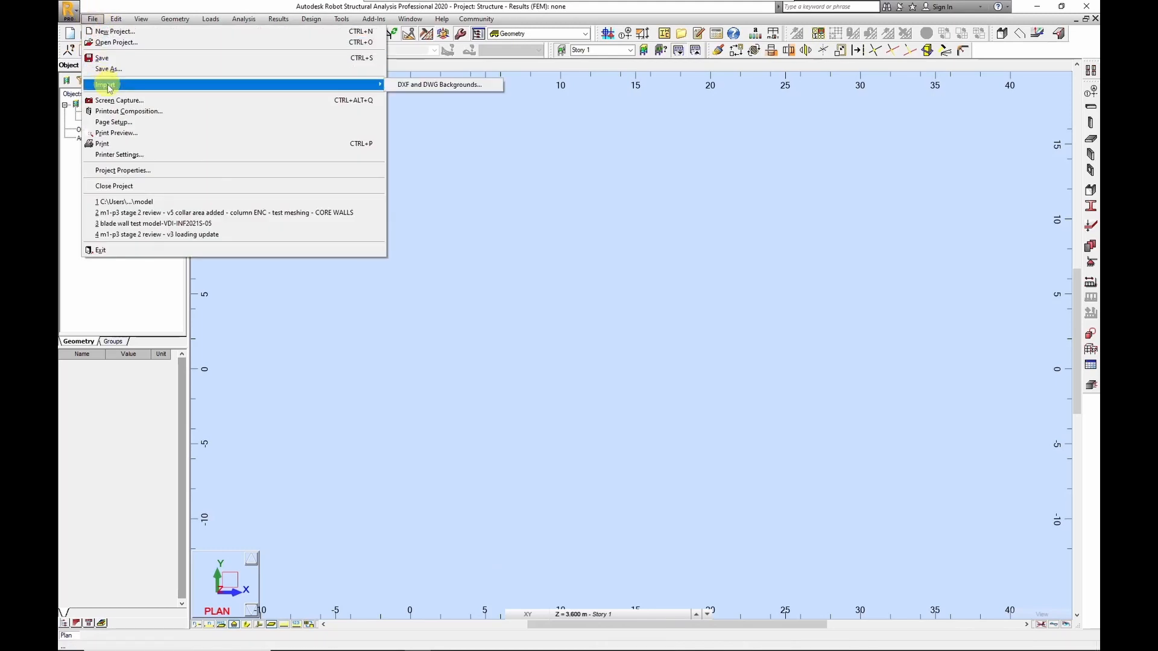
pyautogui.click(444, 86)
pyautogui.click(465, 289)
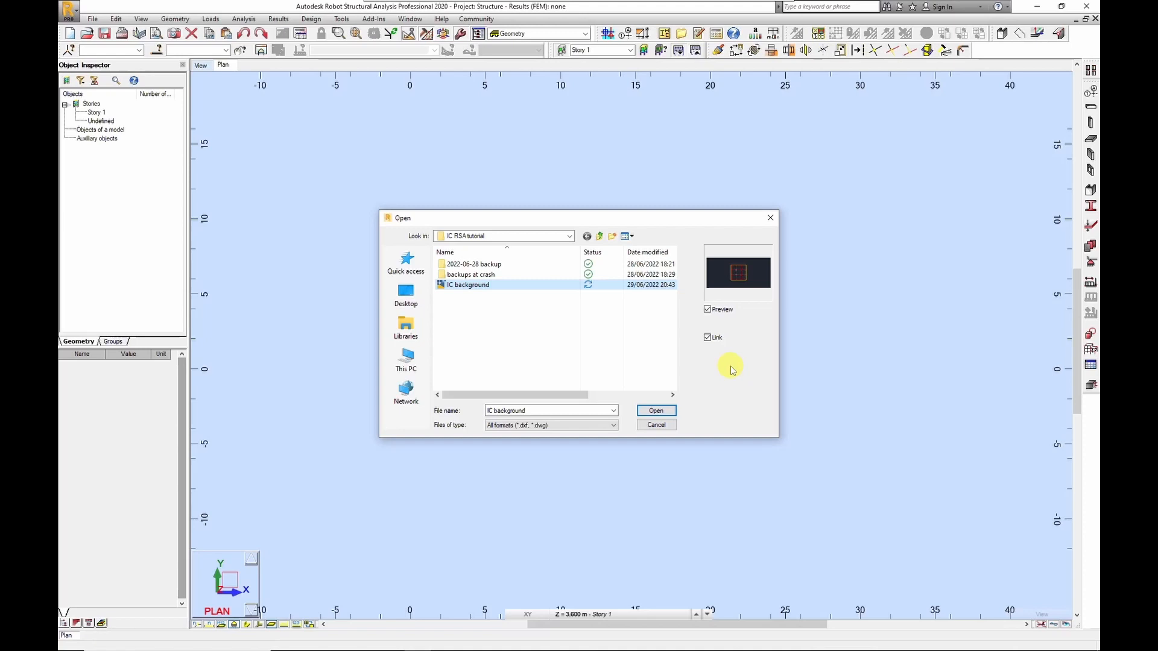
pyautogui.click(657, 410)
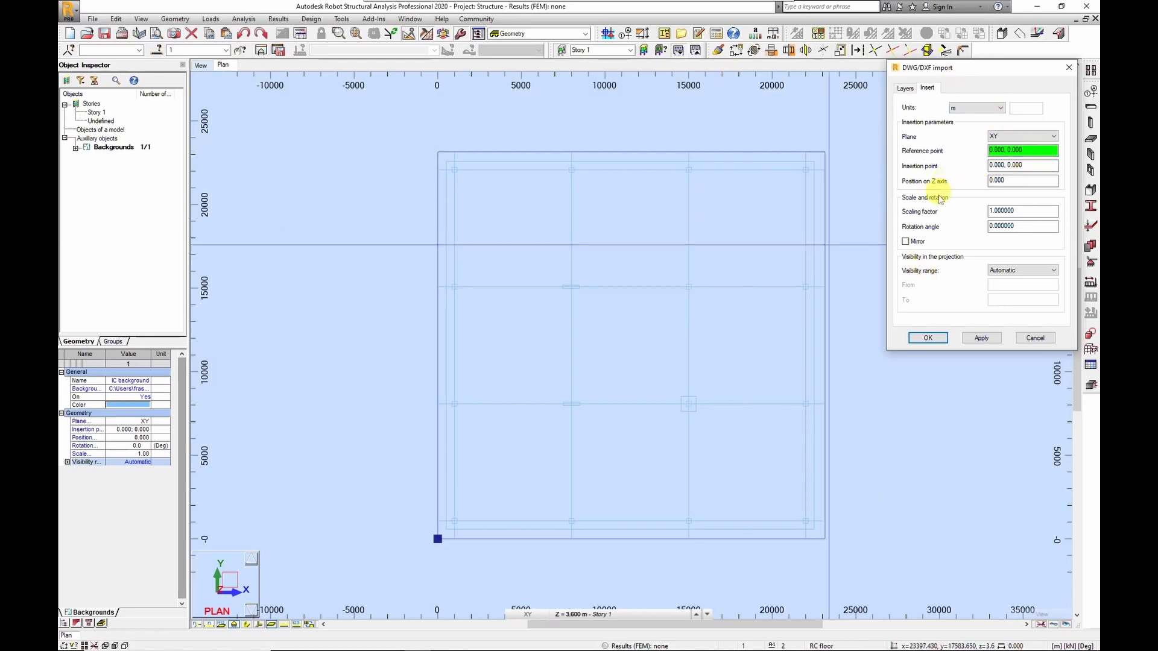
# Set the IC background's import units to mm, apply the change, review its imported layers and accept the settings.
pyautogui.click(965, 108)
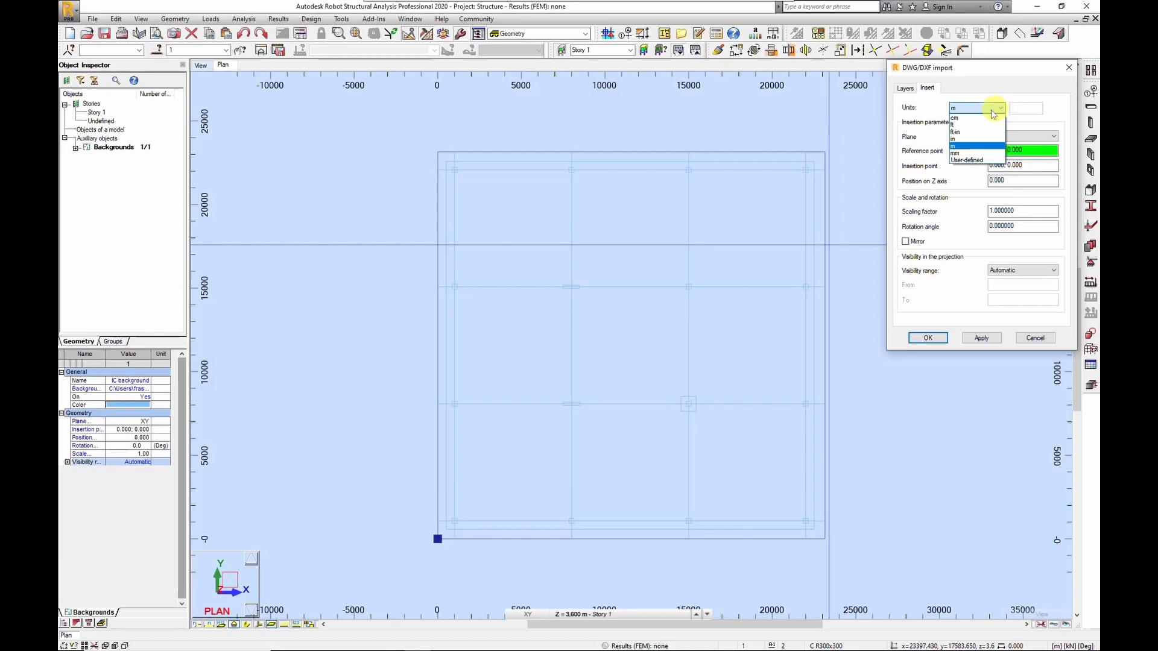
pyautogui.click(971, 154)
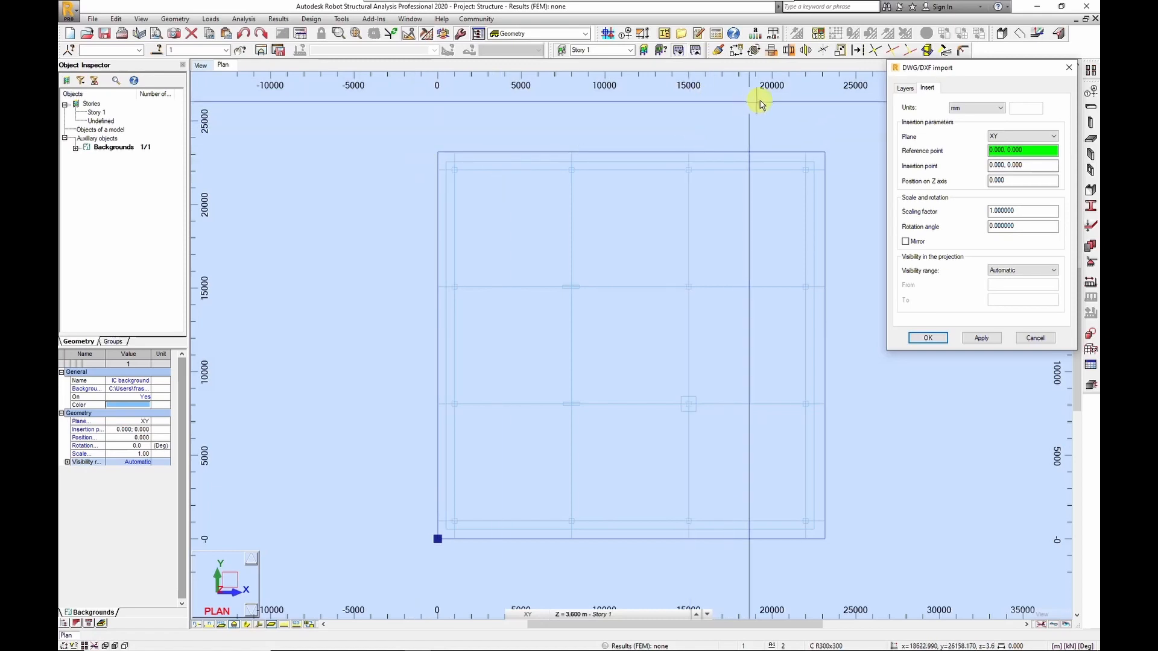
pyautogui.click(989, 339)
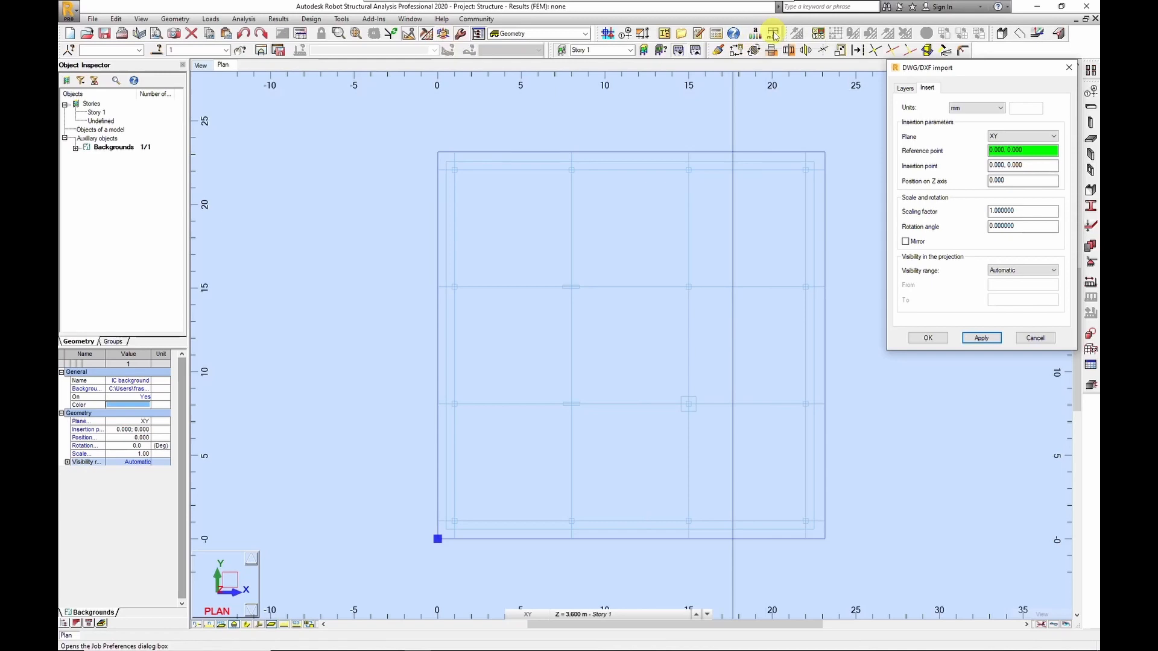
pyautogui.click(905, 89)
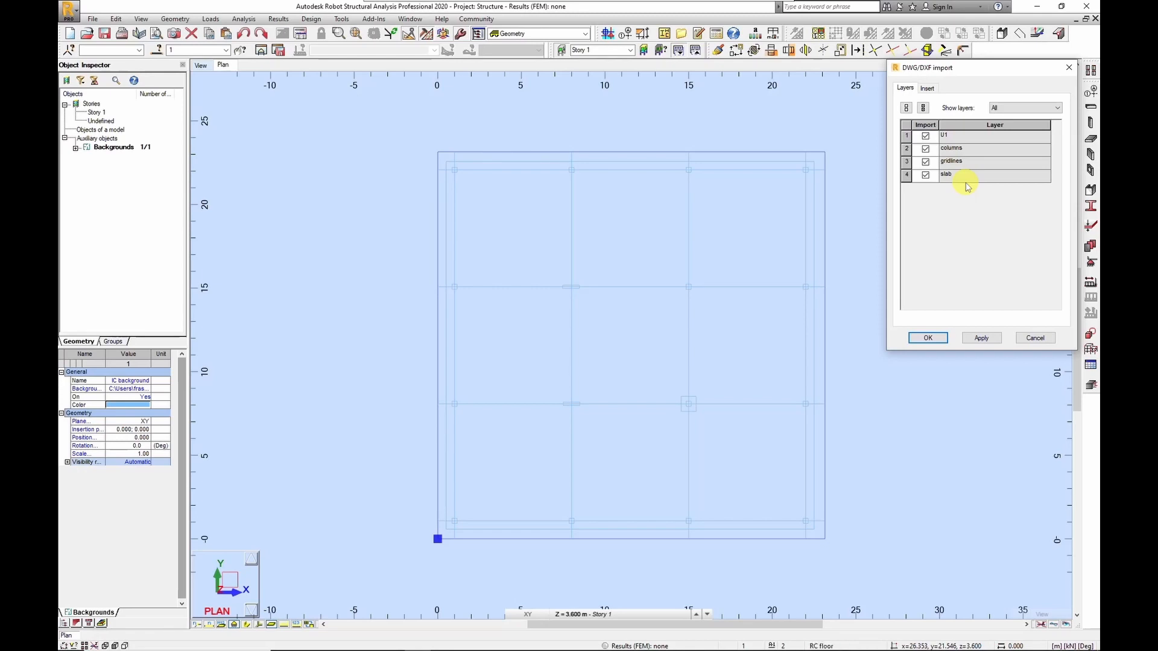
pyautogui.click(931, 339)
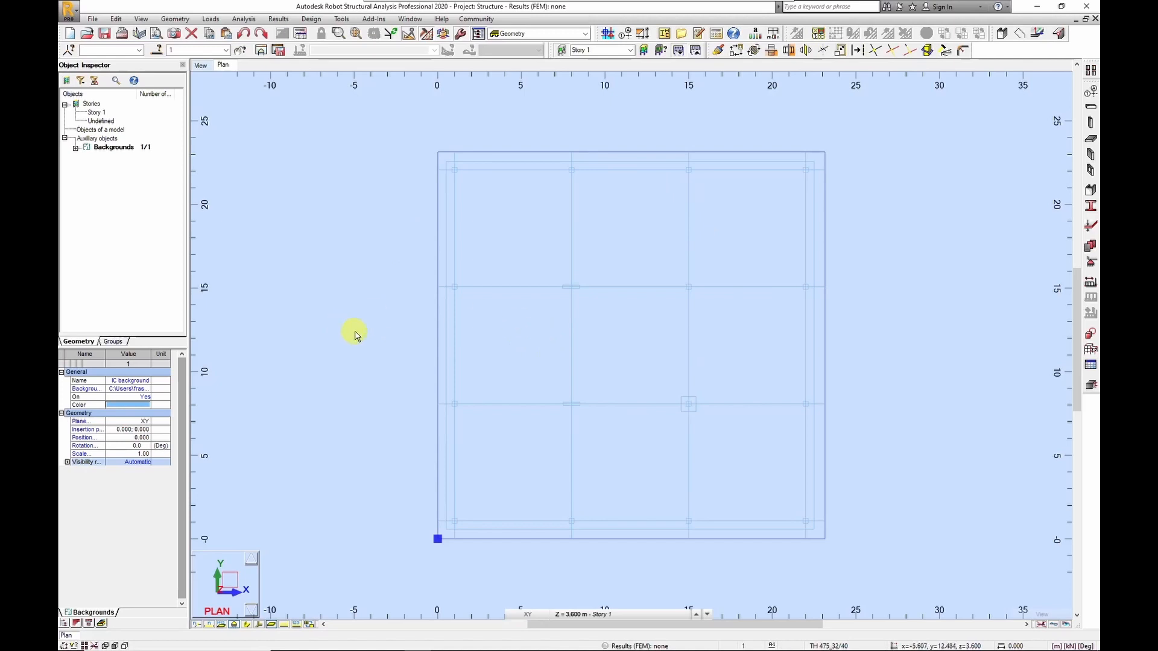
# Reopen the IC background's properties to review its insertion settings and close them without changes.
pyautogui.scroll(2, 663, 381)
pyautogui.scroll(-3, 455, 344)
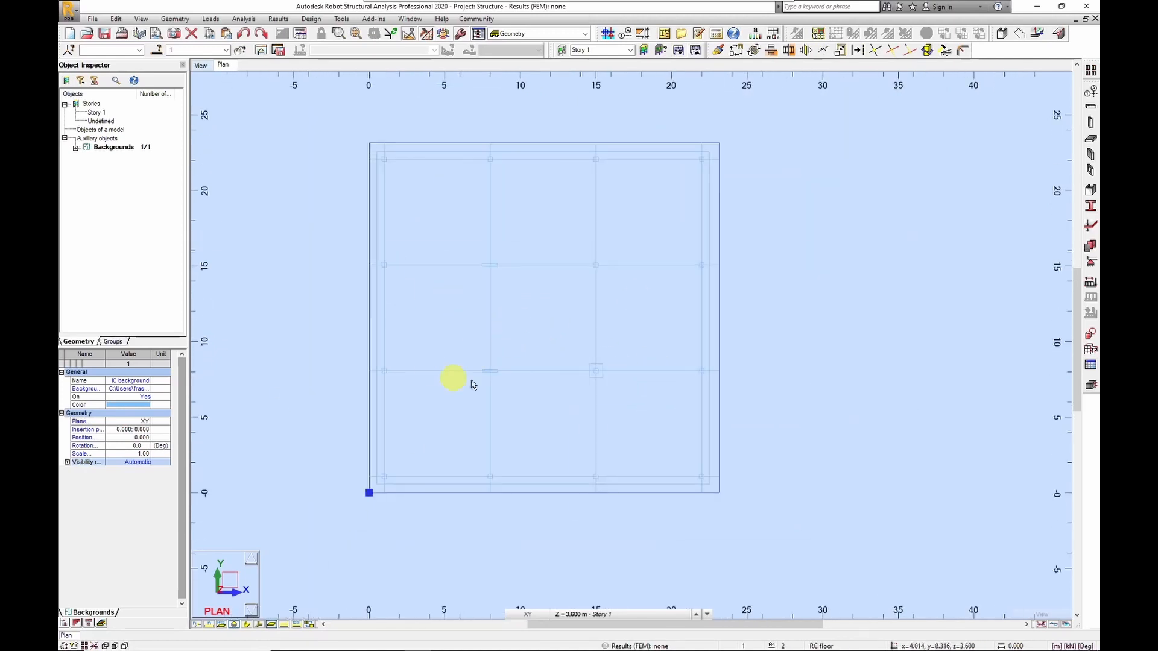
pyautogui.click(75, 148)
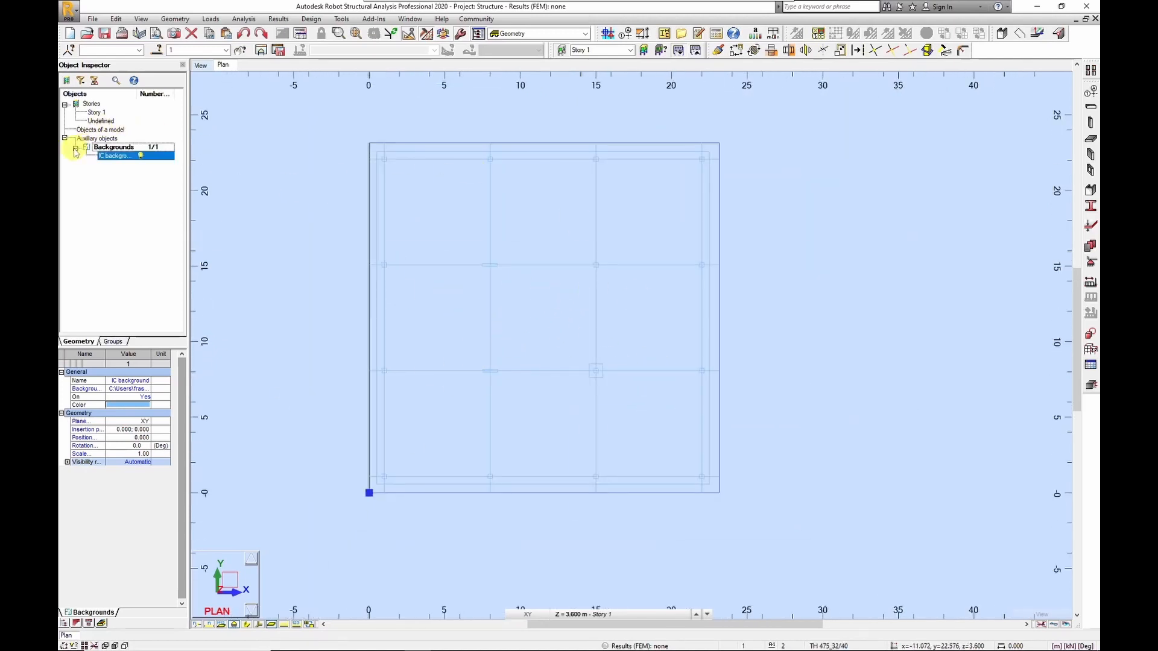
pyautogui.rightClick(266, 195)
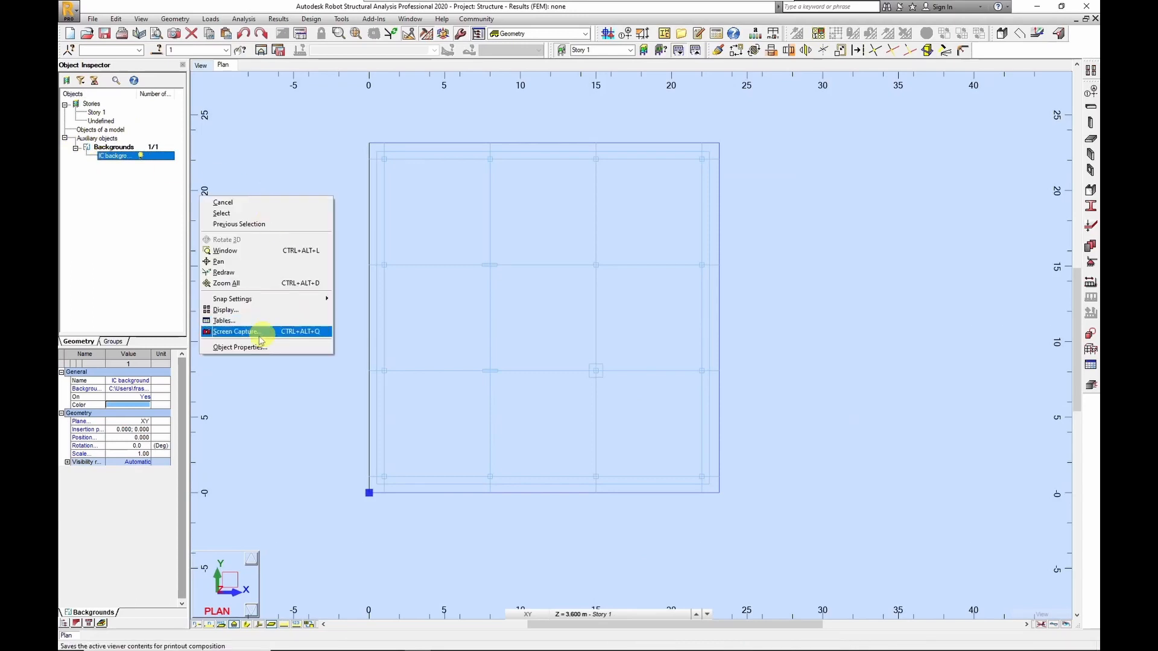
pyautogui.click(244, 347)
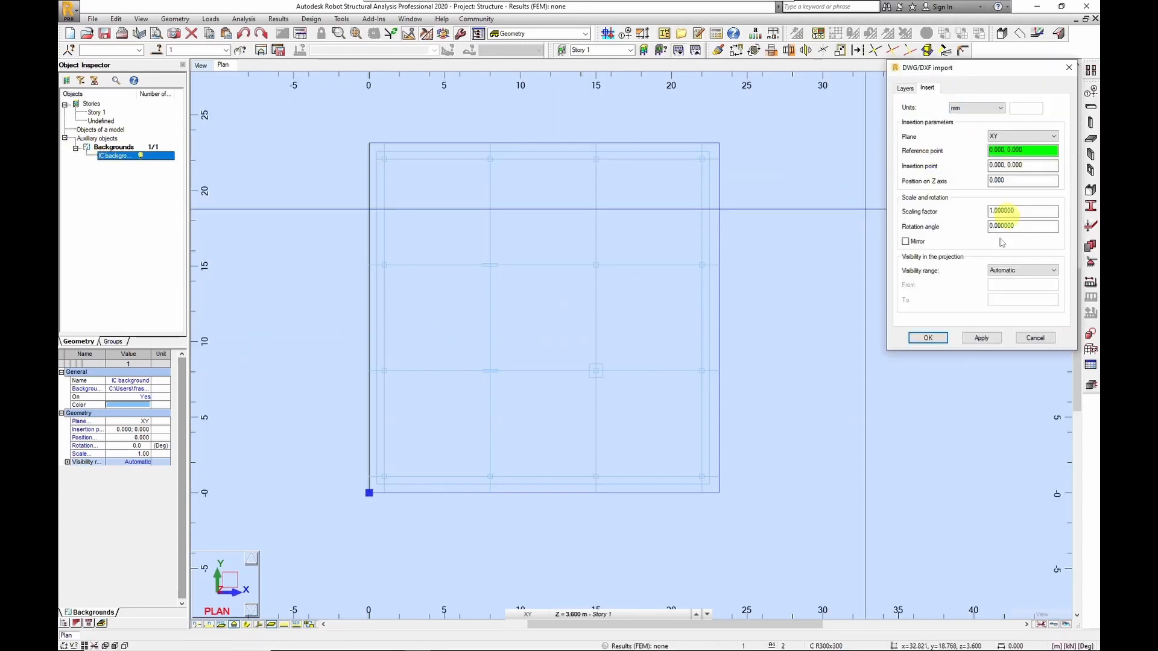
pyautogui.click(1032, 337)
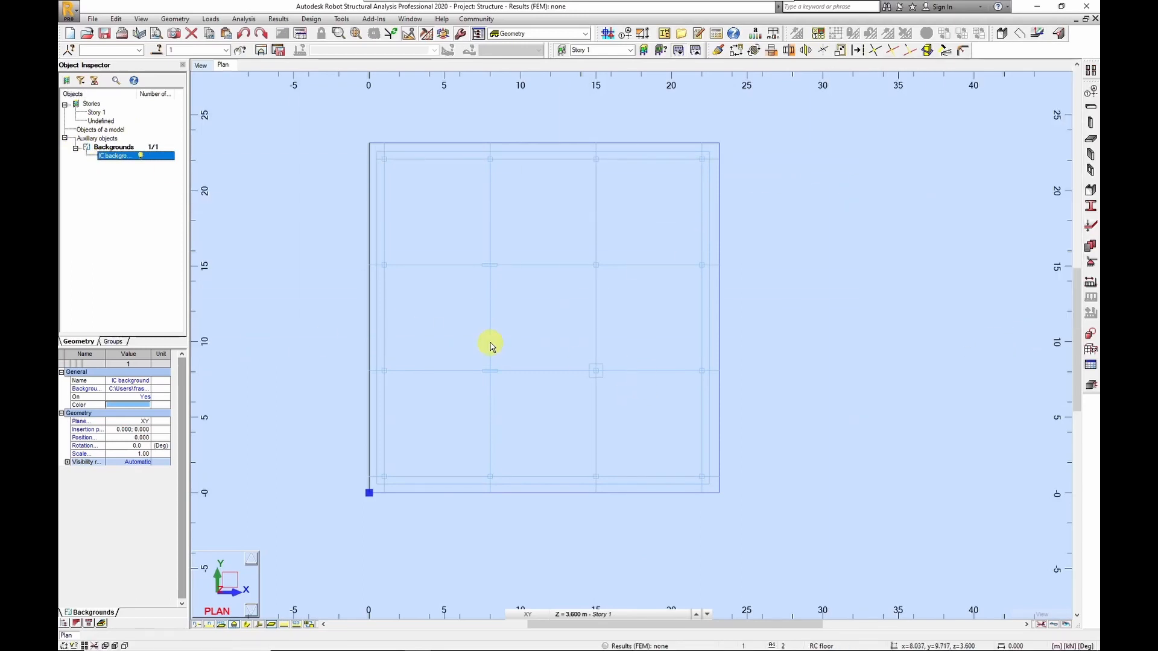
pyautogui.scroll(2, 491, 346)
pyautogui.scroll(-1, 534, 344)
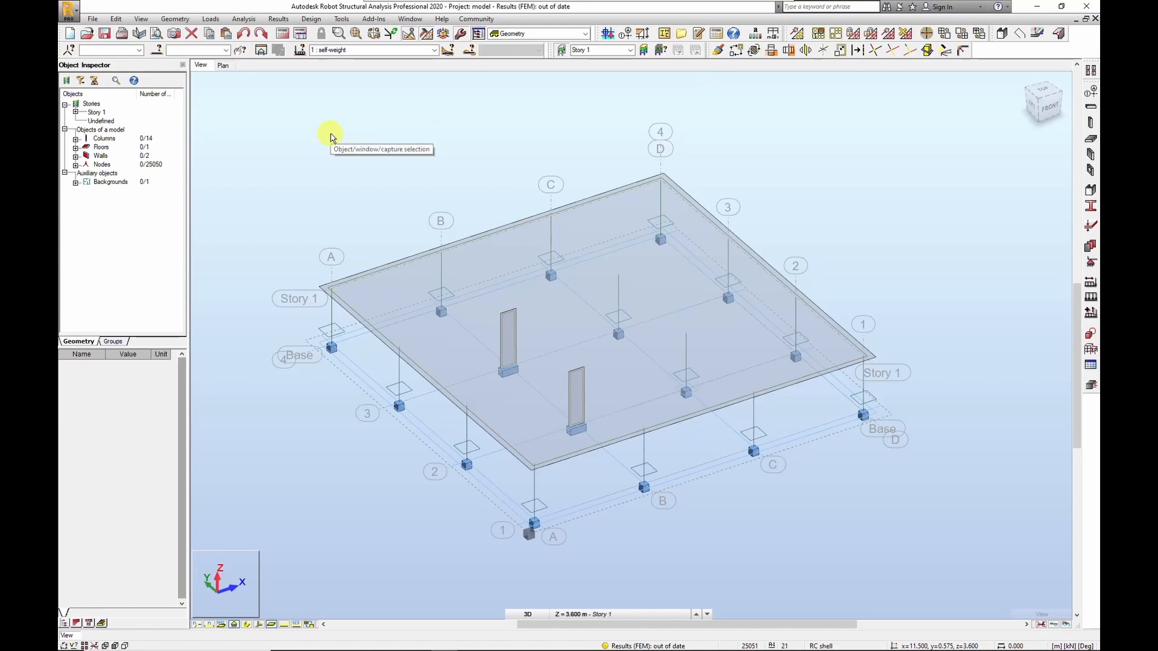
# Show the completed model in Plan view and switch to the IC background drawing in AutoCAD.
pyautogui.click(223, 67)
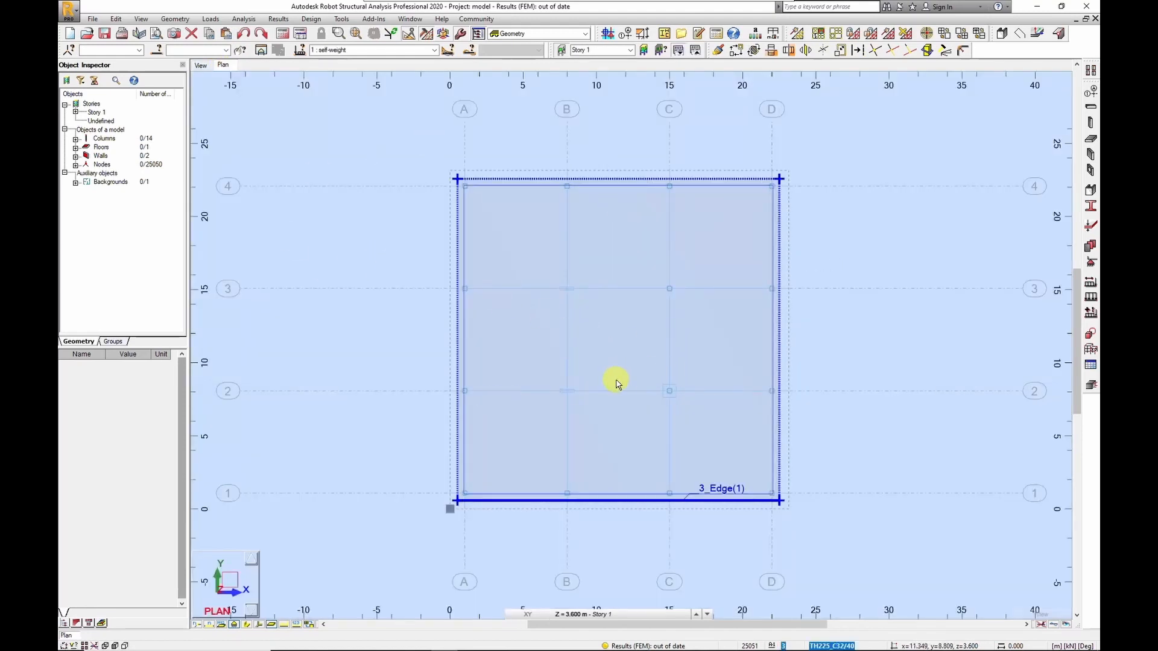
pyautogui.scroll(1, 617, 384)
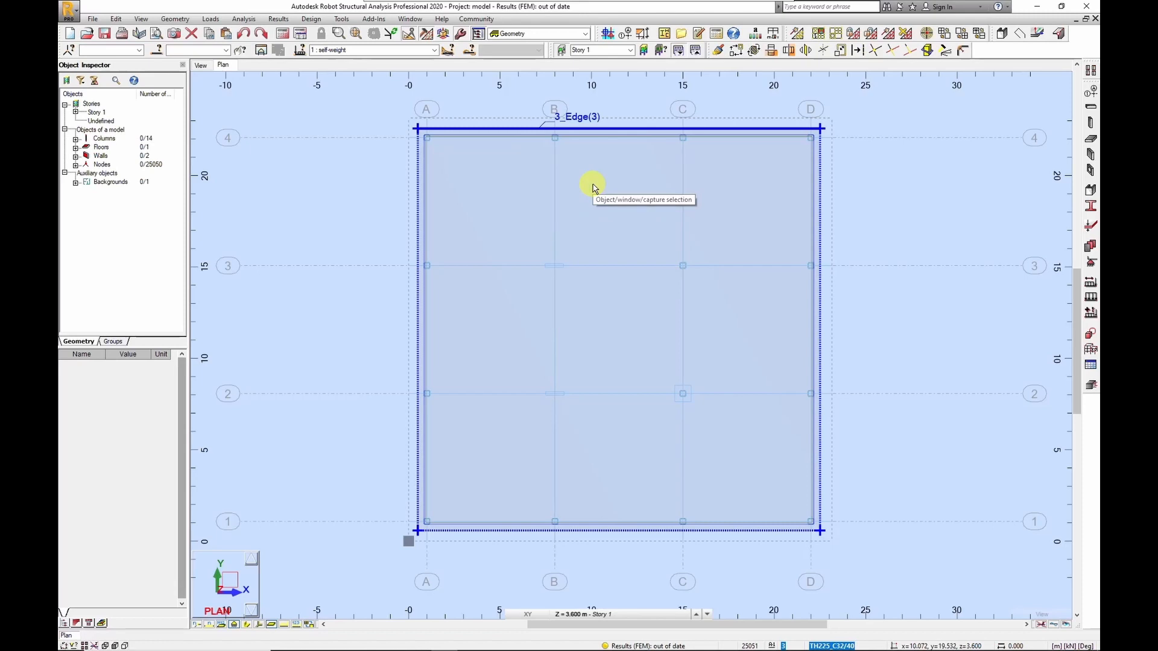
pyautogui.hotkey('alt', 'Tab')
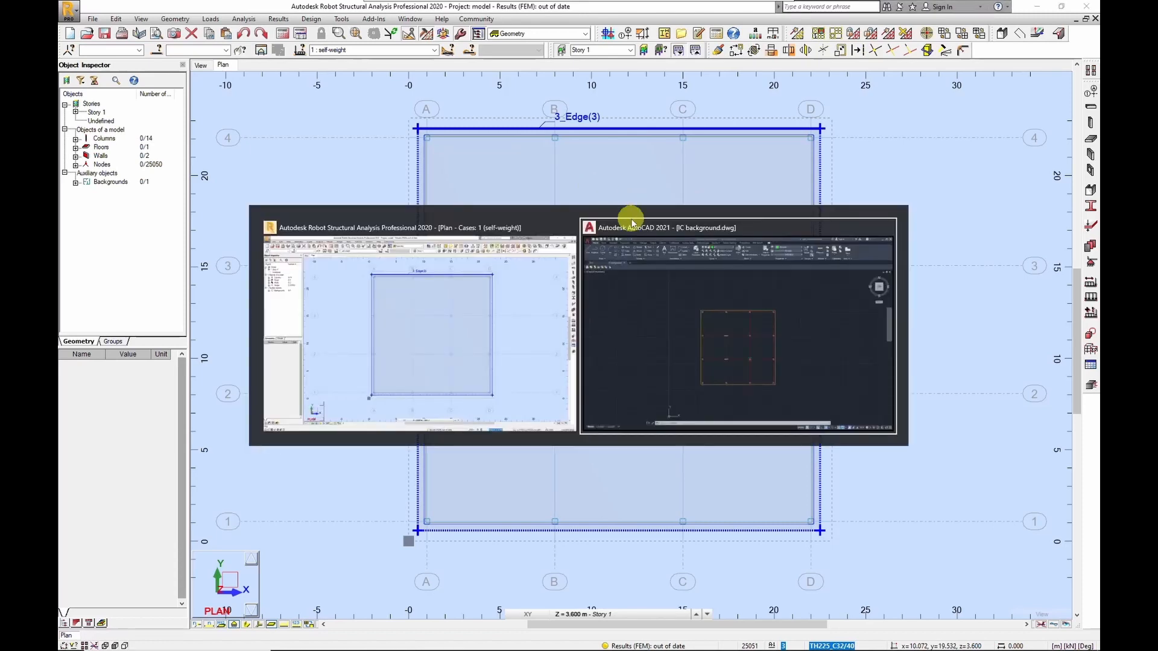
pyautogui.scroll(2, 603, 369)
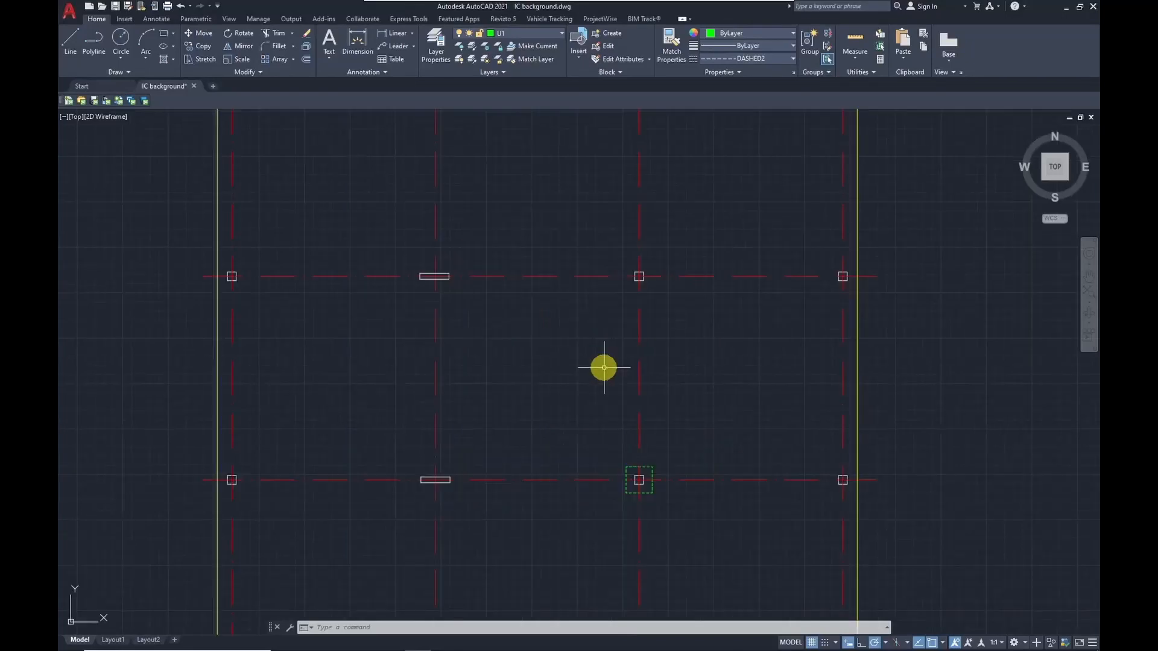
pyautogui.scroll(-1, 600, 372)
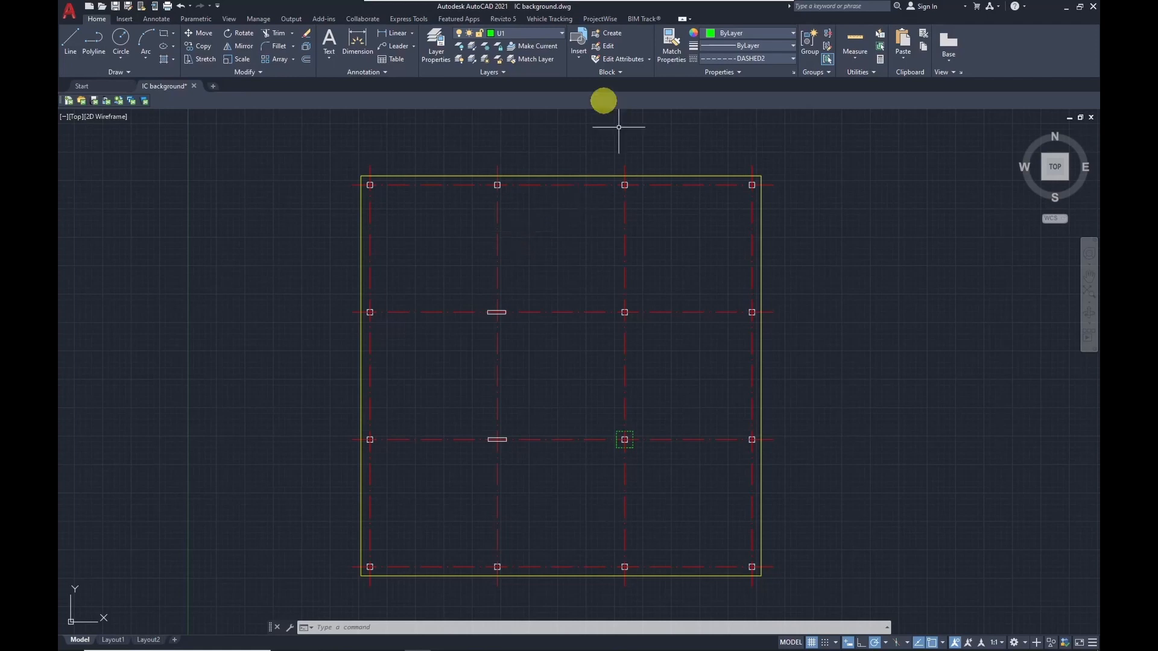
# Make the columns layer current and draw a bent two-segment line in the middle of the floor plan.
pyautogui.click(560, 37)
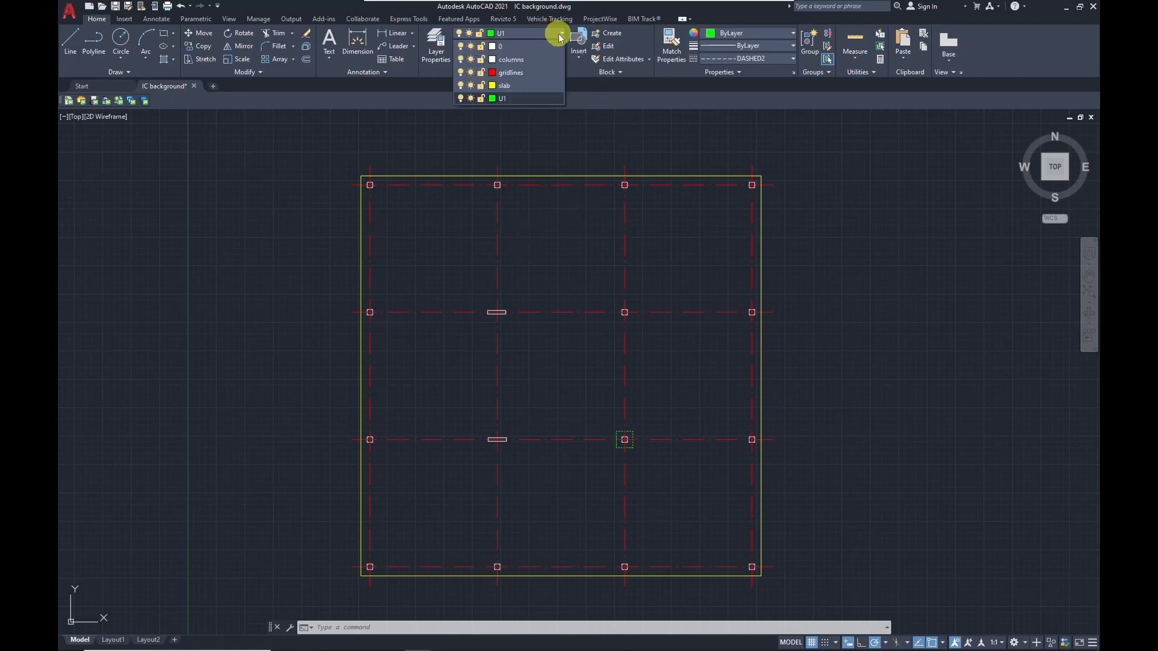
pyautogui.click(513, 59)
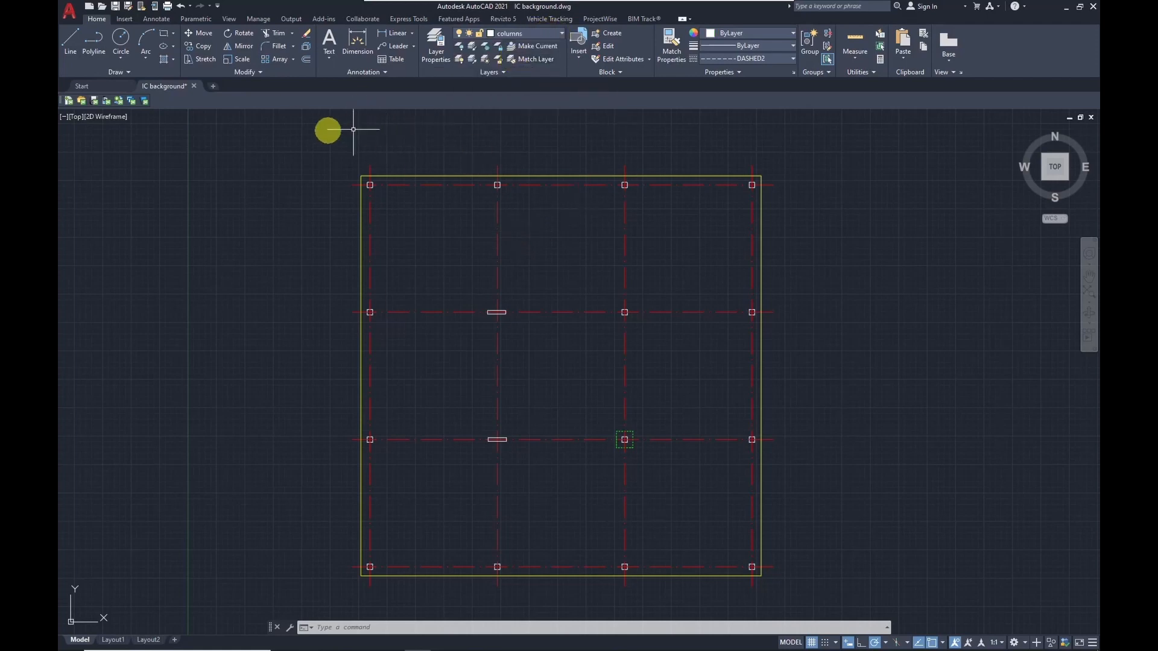
pyautogui.click(70, 43)
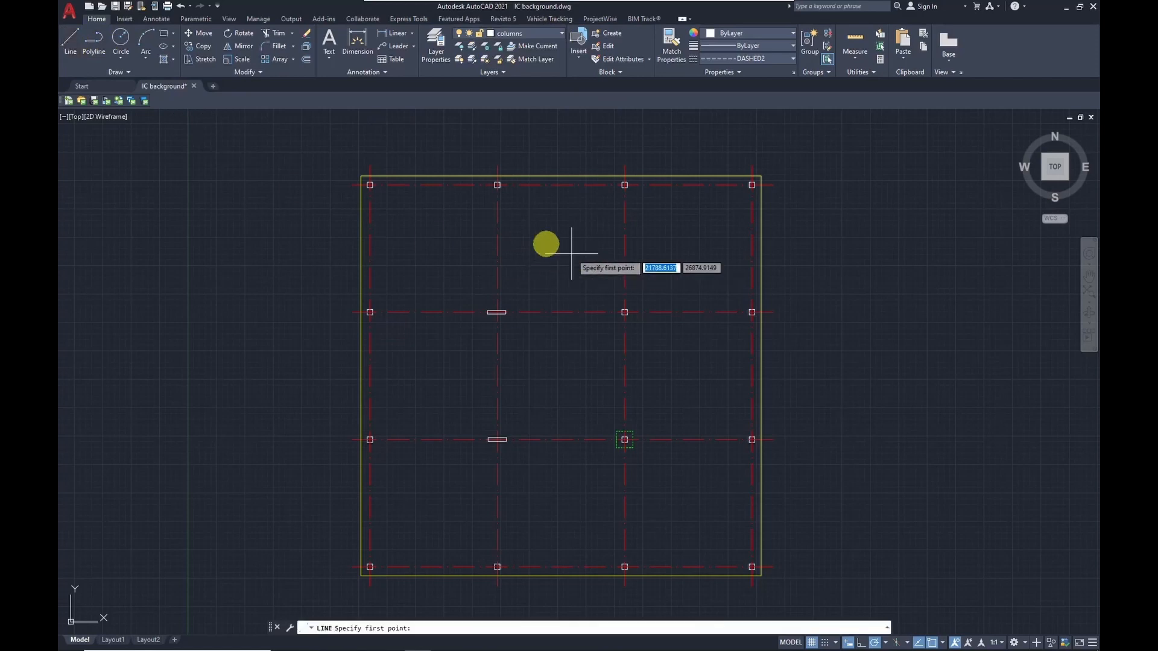
pyautogui.click(542, 241)
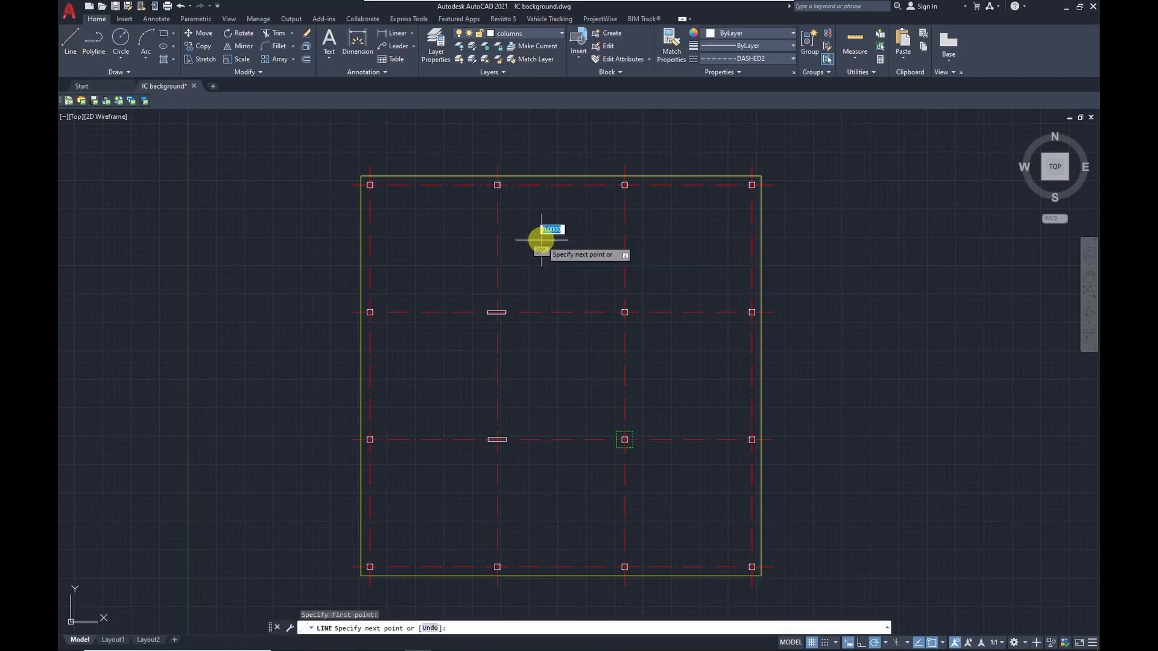
pyautogui.click(583, 353)
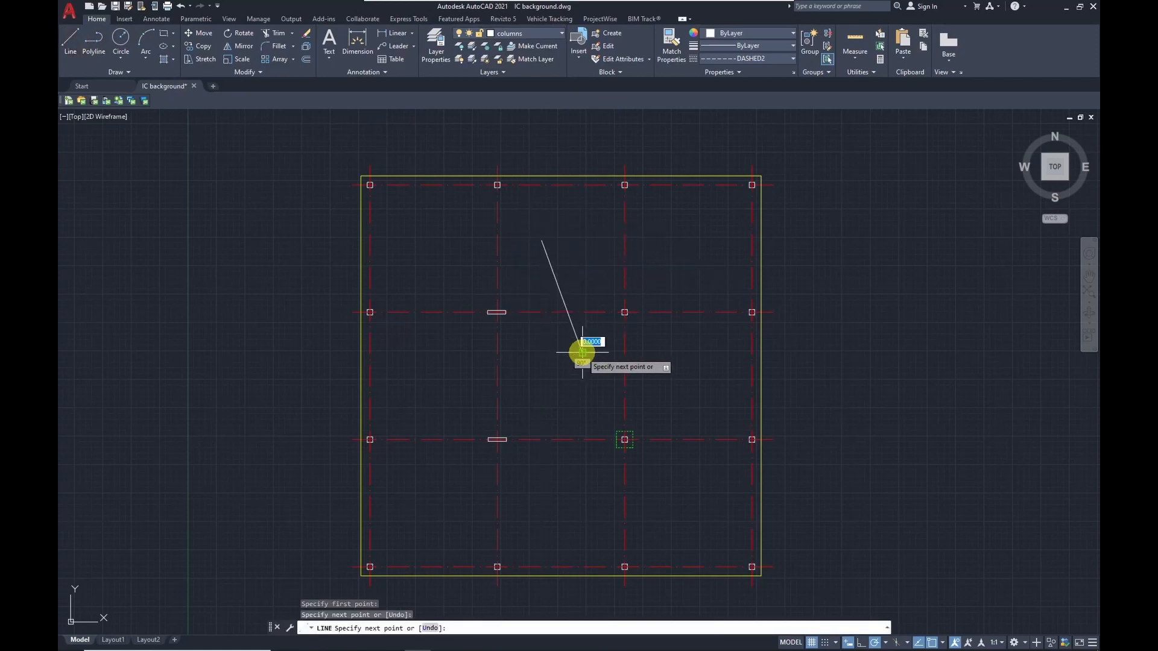
pyautogui.click(539, 396)
pyautogui.press('Escape')
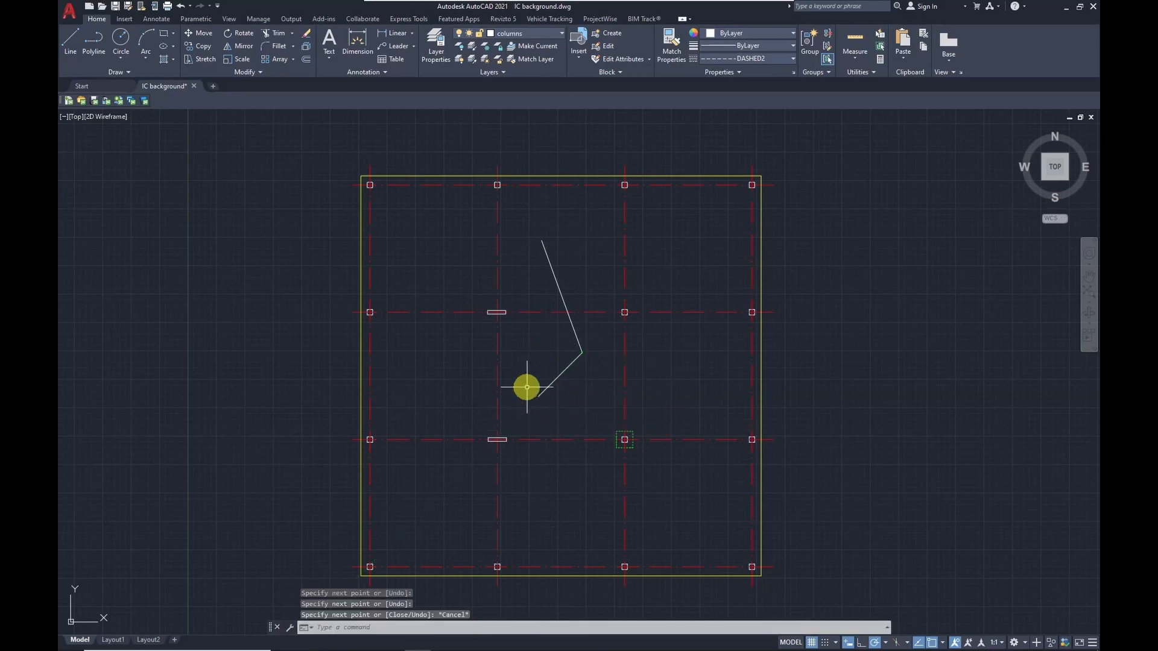
# Save the drawing, return to Robot Structural Analysis and update the linked background with the changed file.
pyautogui.click(116, 7)
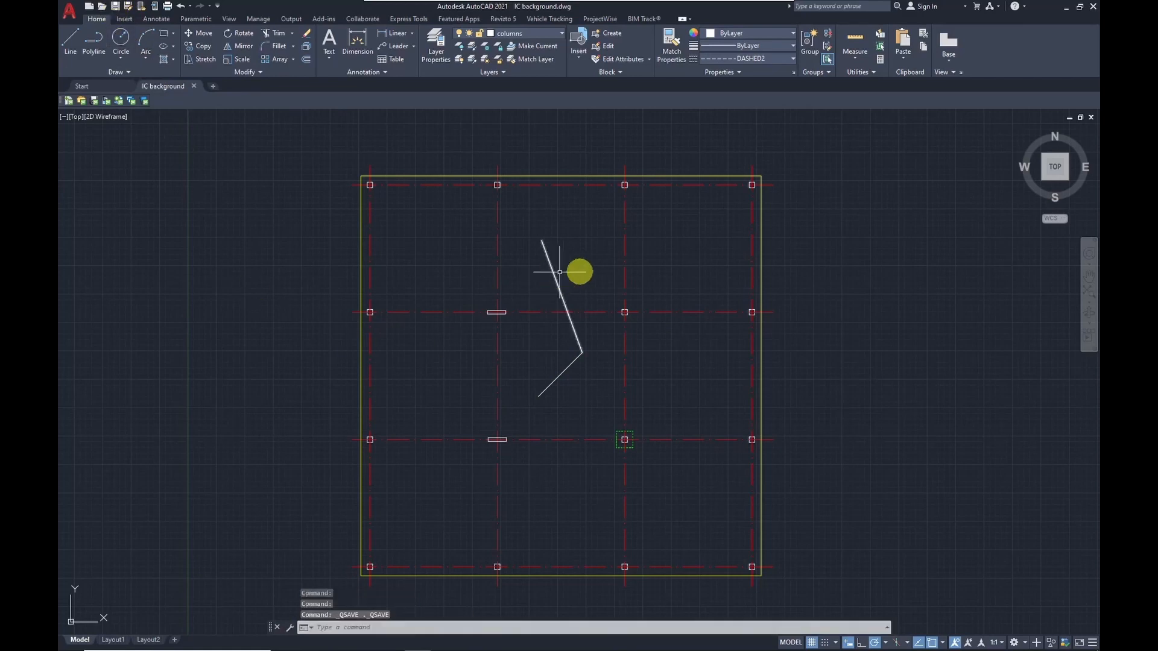
pyautogui.hotkey('alt', 'Tab')
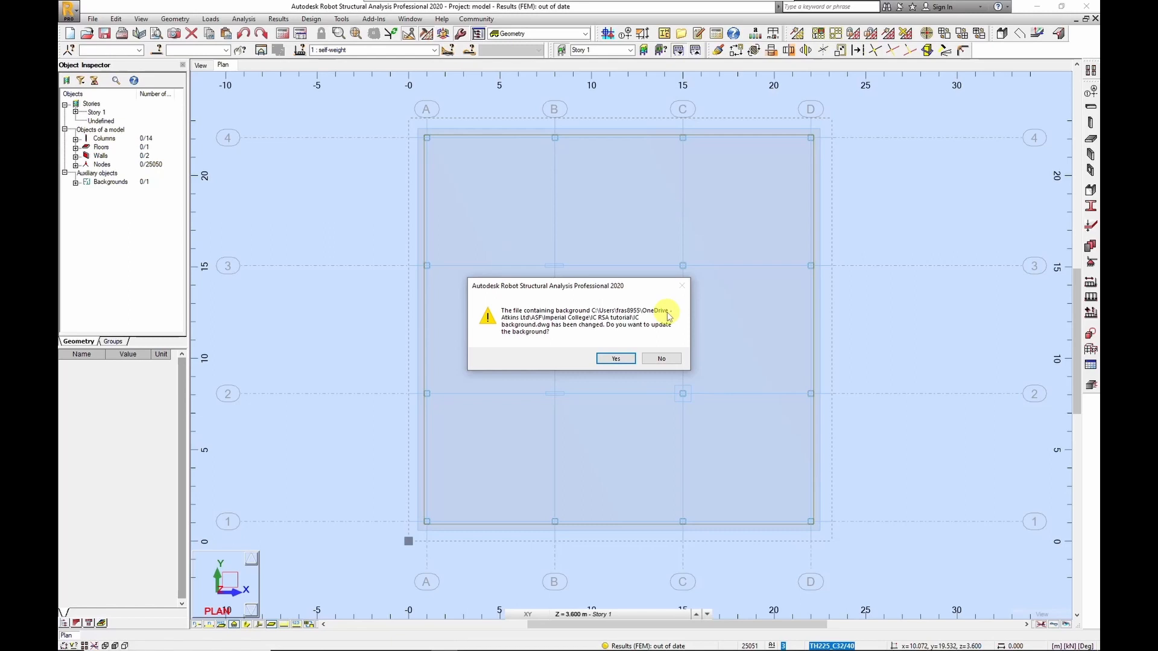
pyautogui.moveTo(608, 288); pyautogui.dragTo(527, 384)
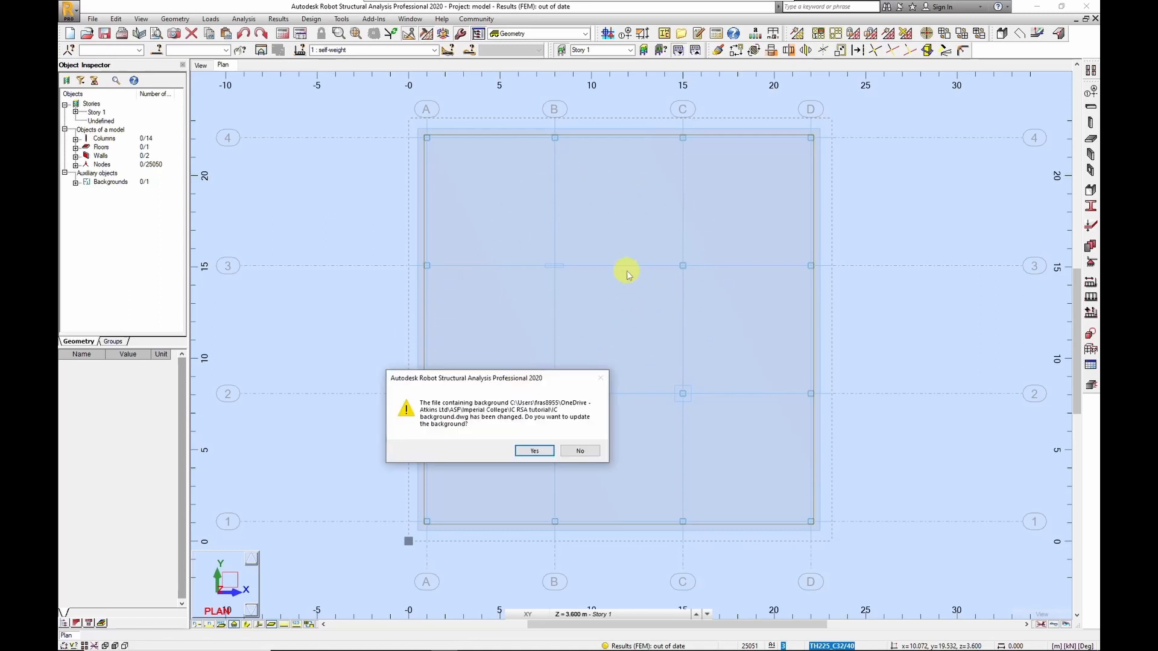
pyautogui.click(533, 451)
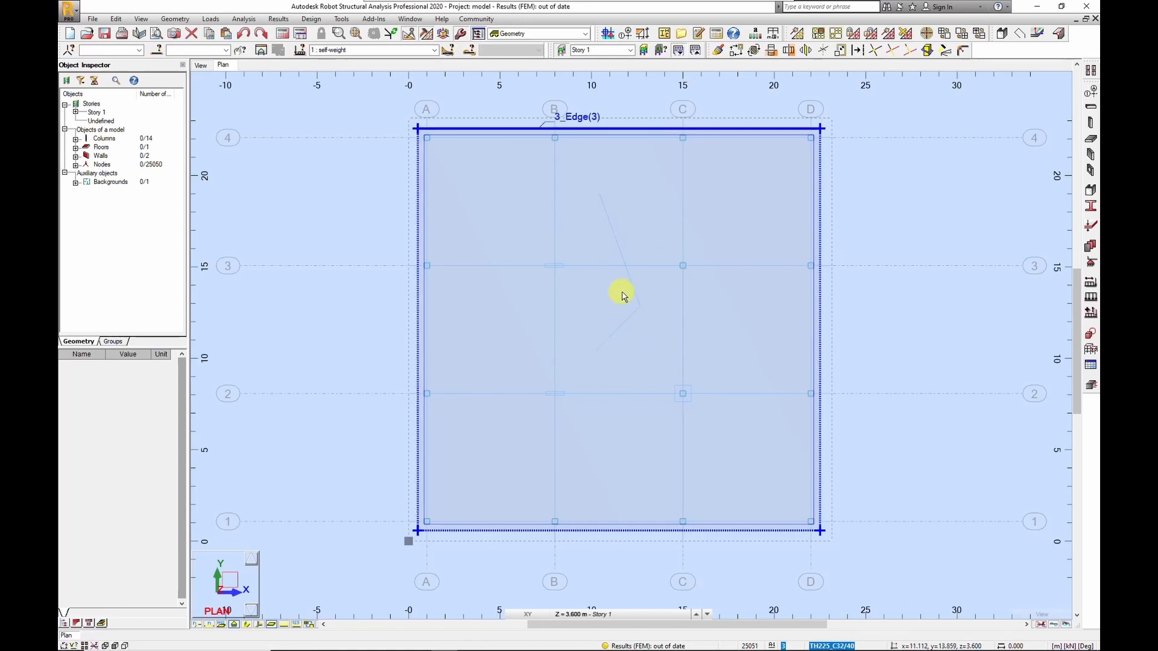
pyautogui.scroll(2, 634, 292)
pyautogui.moveTo(662, 274); pyautogui.dragTo(616, 347, button='middle')
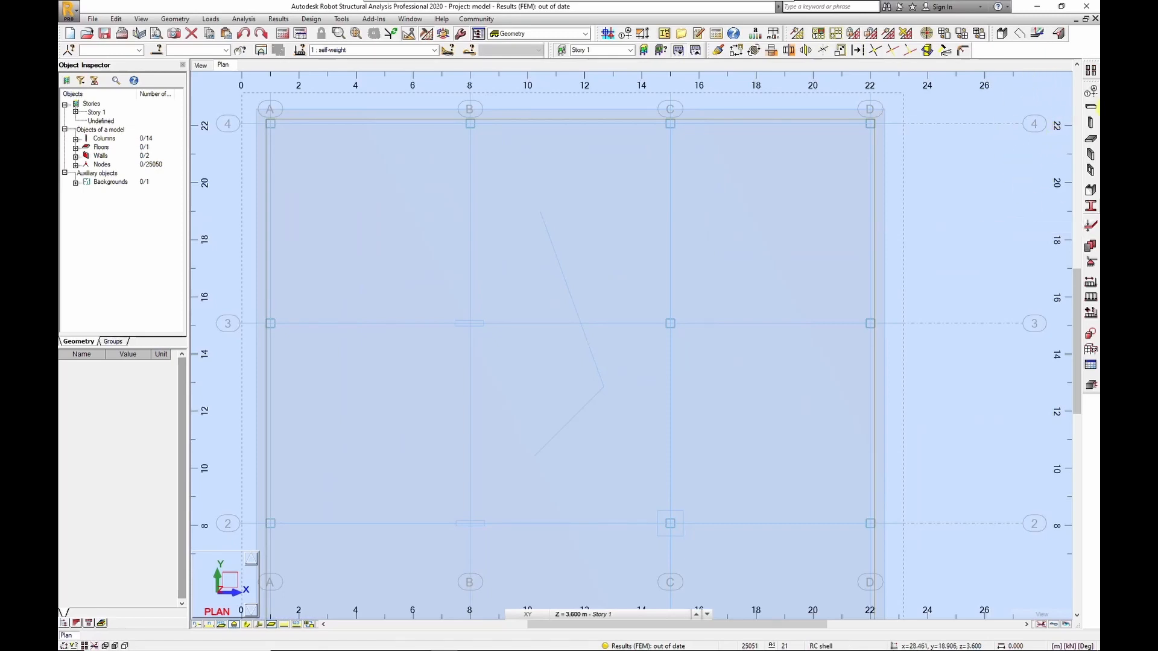
# Add a TH250 wall about 6.56 m long, tracing the longer segment of the new background line from its upper end to the bend.
pyautogui.click(1090, 155)
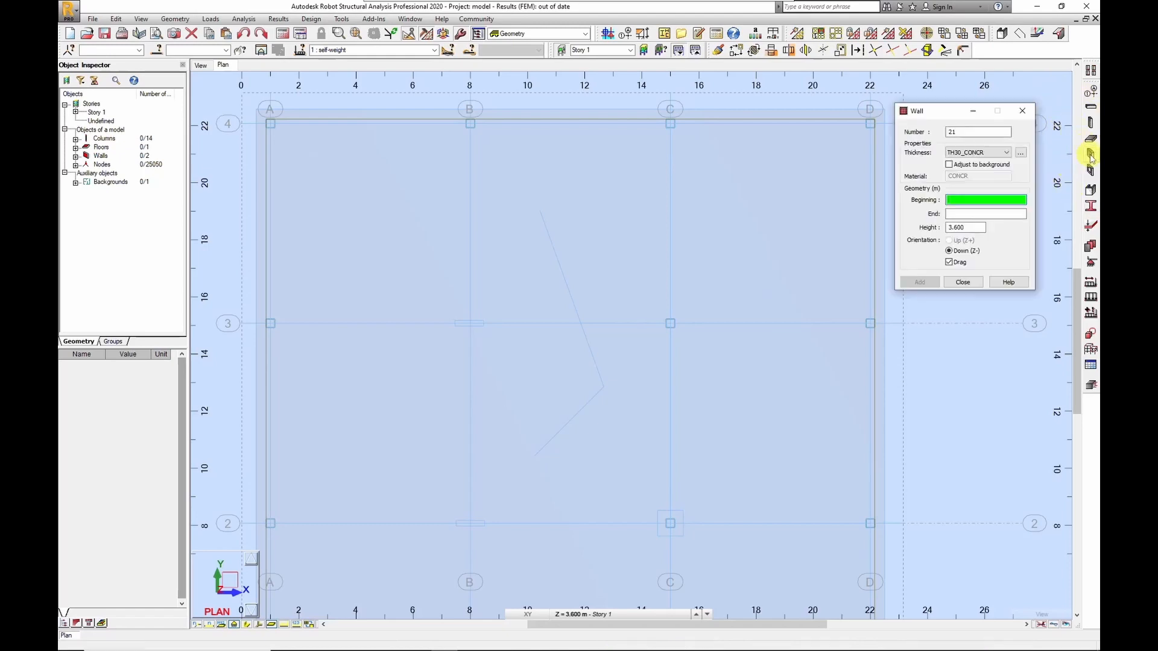
pyautogui.click(976, 152)
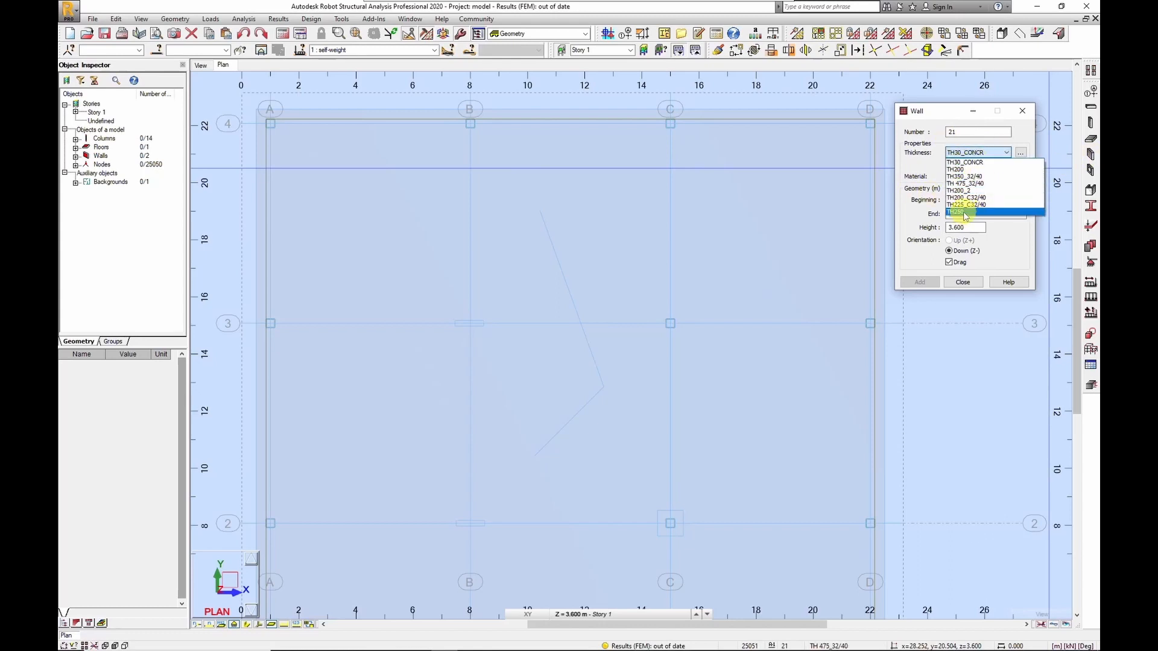
pyautogui.click(965, 212)
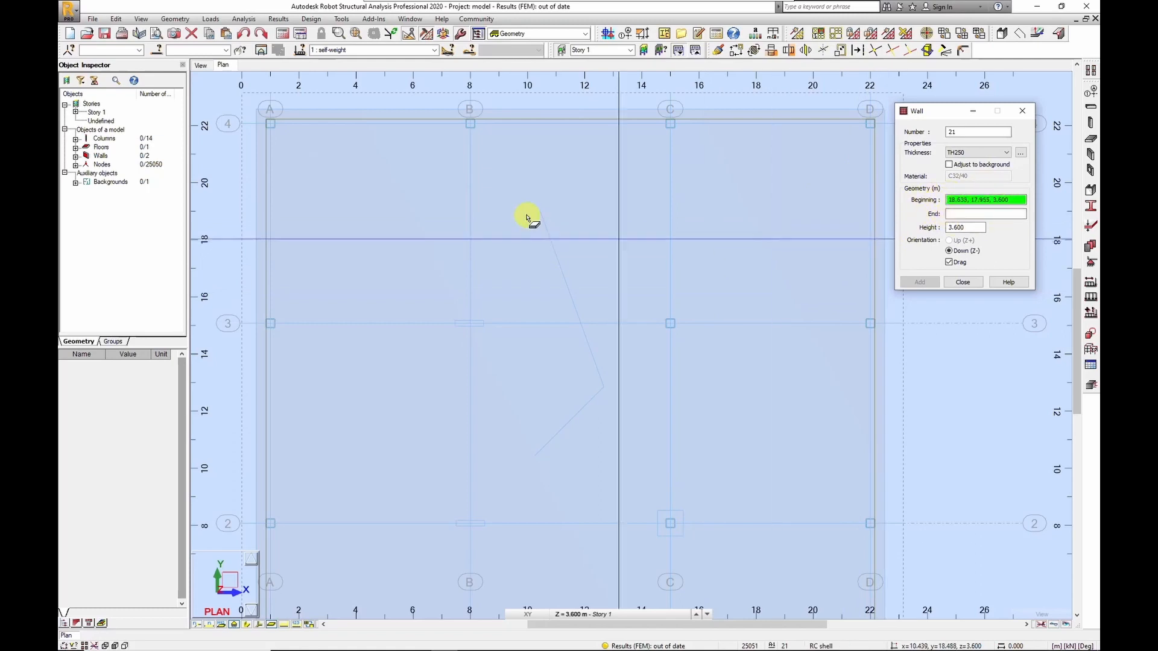
pyautogui.scroll(2, 538, 211)
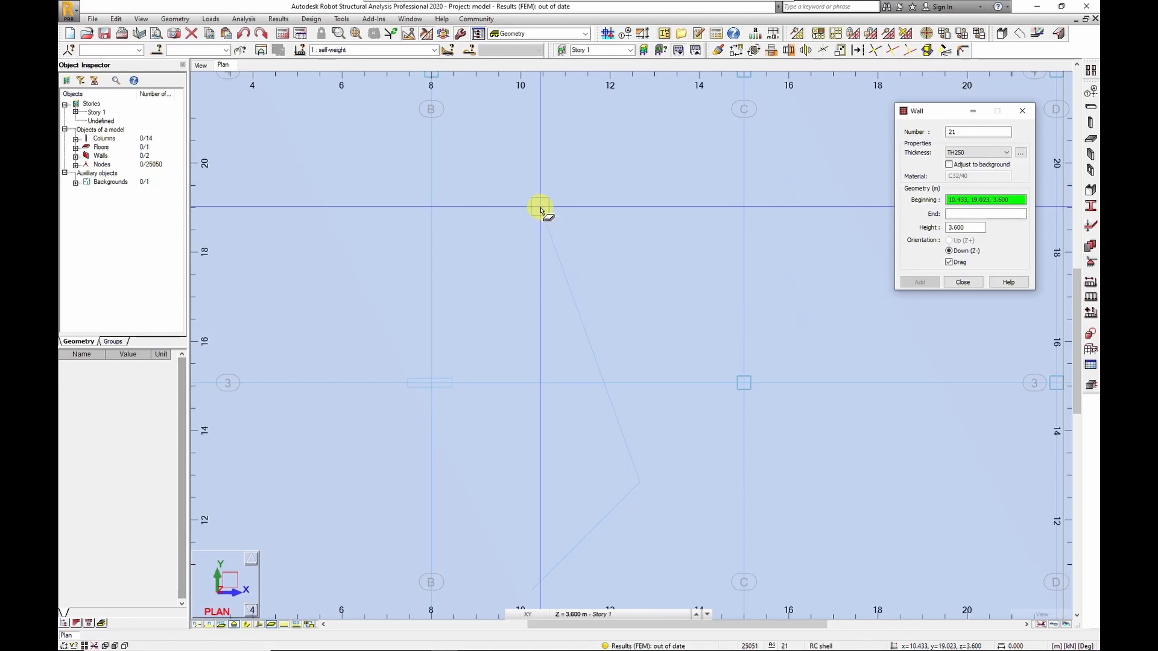
pyautogui.click(541, 209)
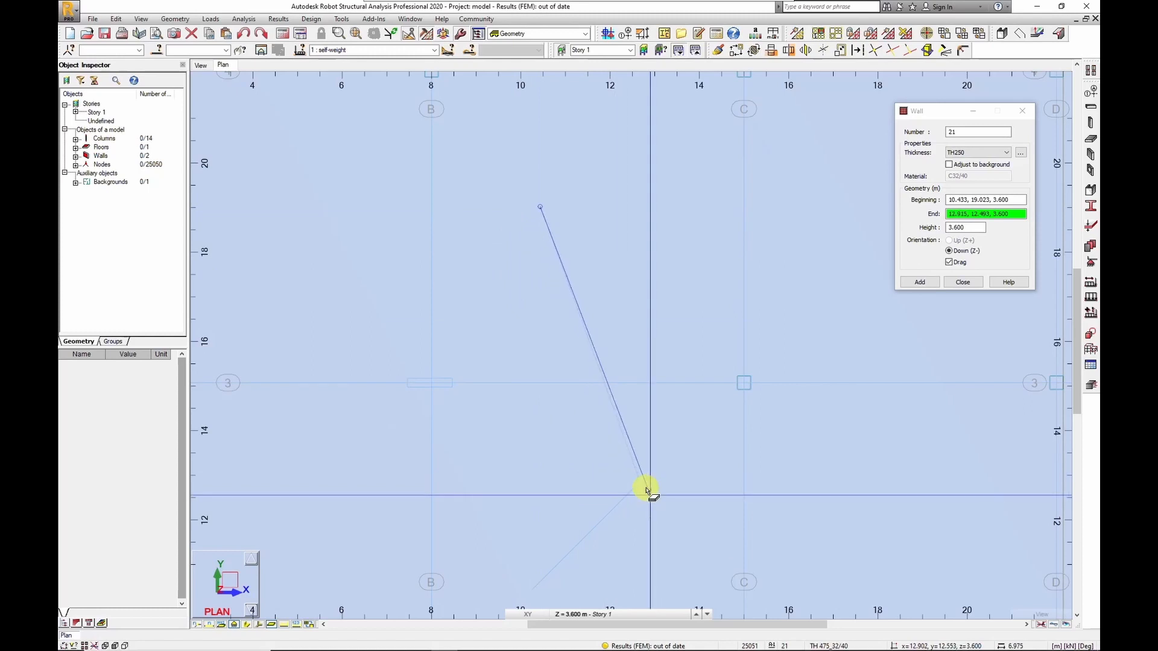
pyautogui.moveTo(643, 488); pyautogui.dragTo(645, 385, button='middle')
pyautogui.scroll(5, 645, 384)
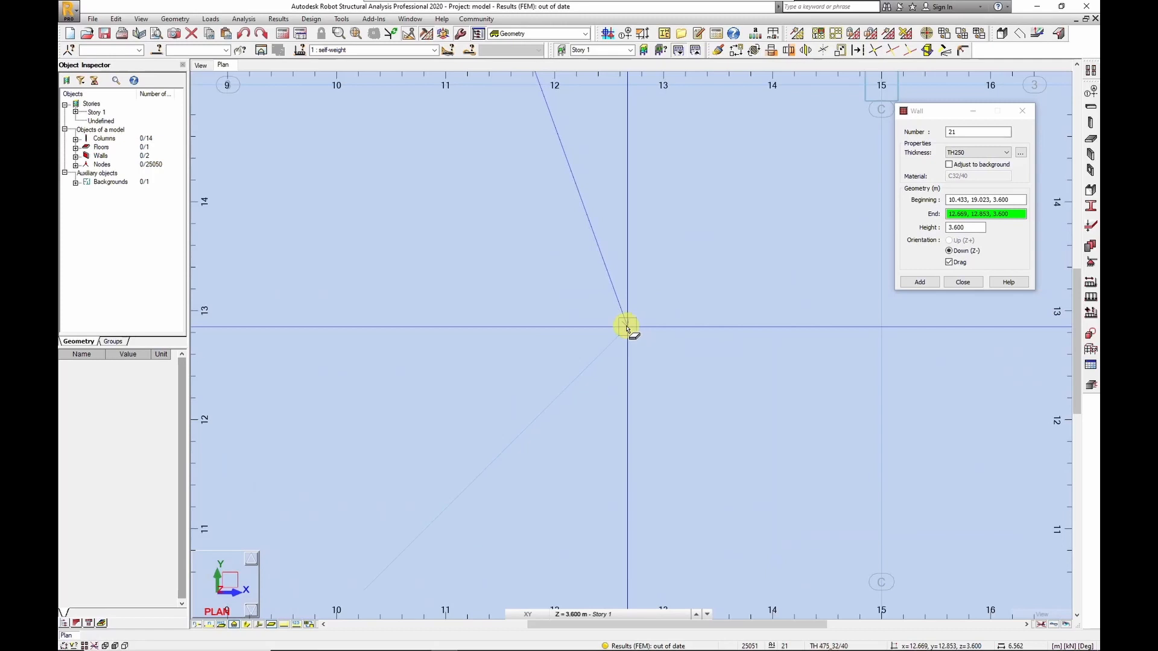
pyautogui.click(627, 328)
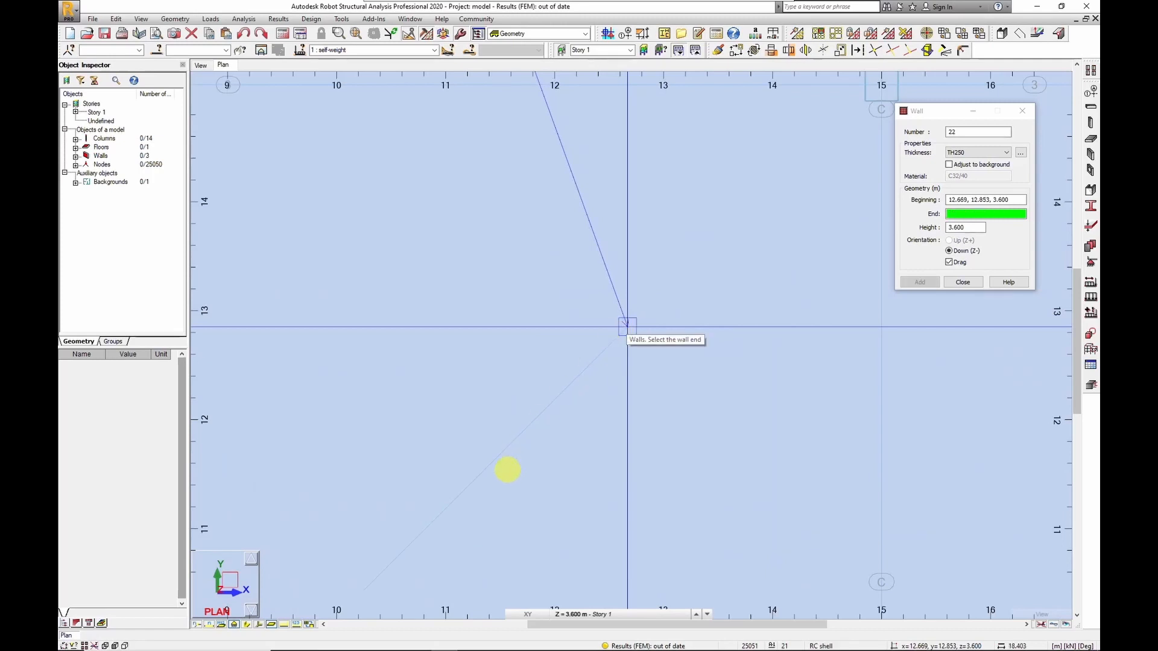
# Add a TH250 wall, tracing the shorter segment of the background line from the bend to its lower end at 10.255, 10.439.
pyautogui.moveTo(508, 480); pyautogui.dragTo(683, 243, button='middle')
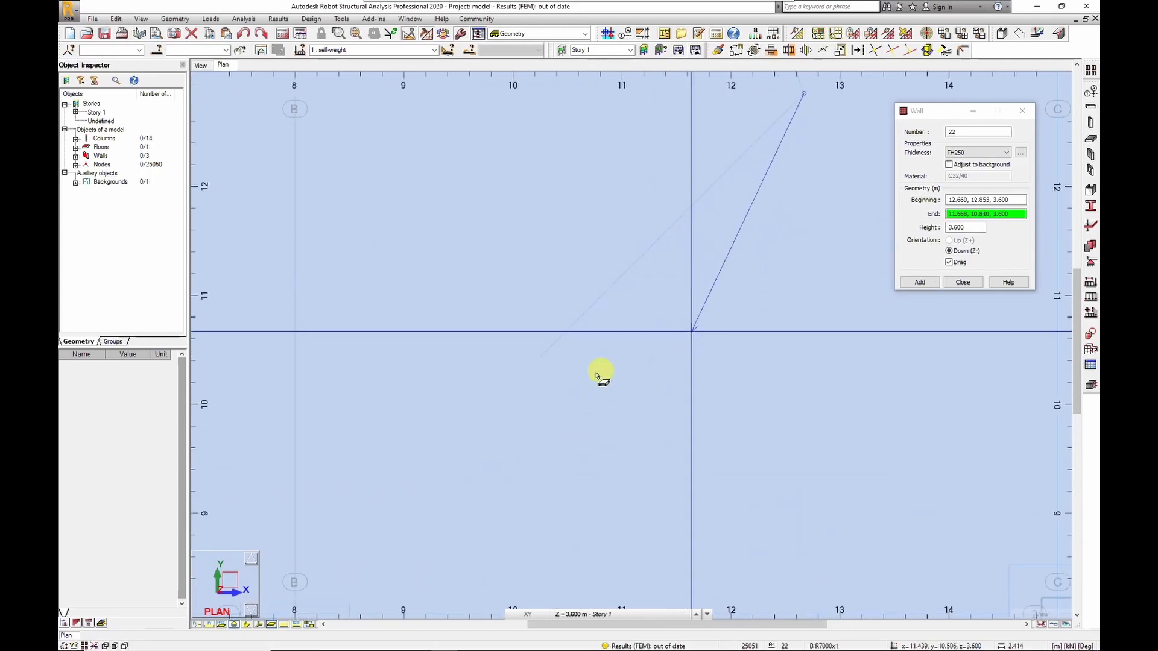
pyautogui.click(541, 357)
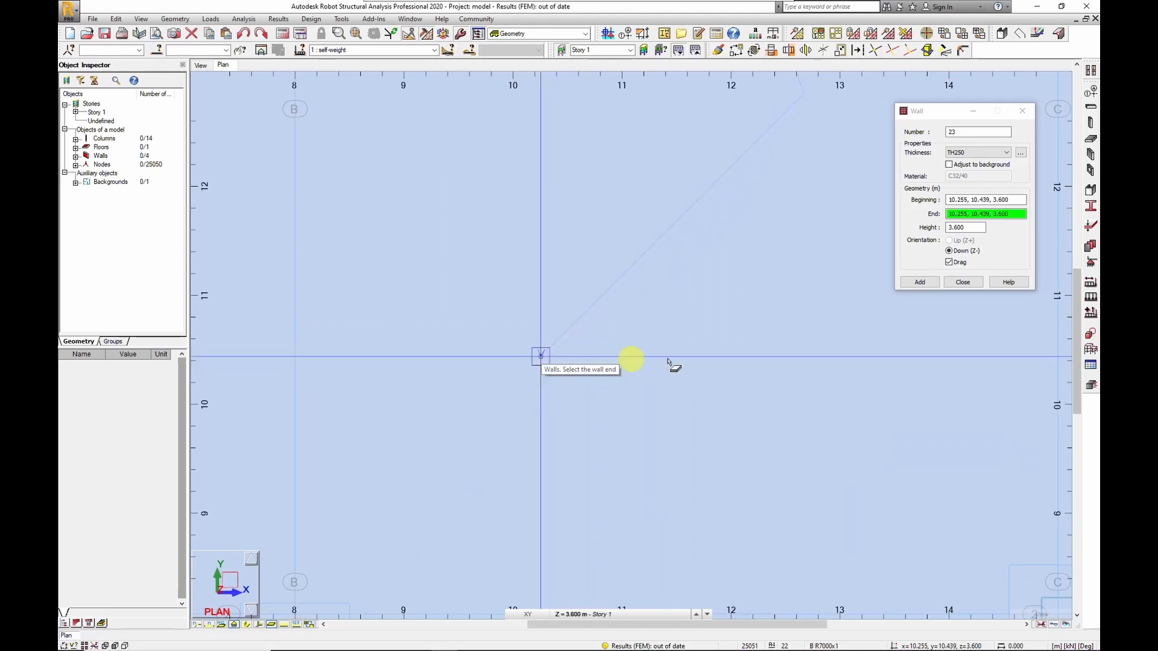
pyautogui.click(960, 282)
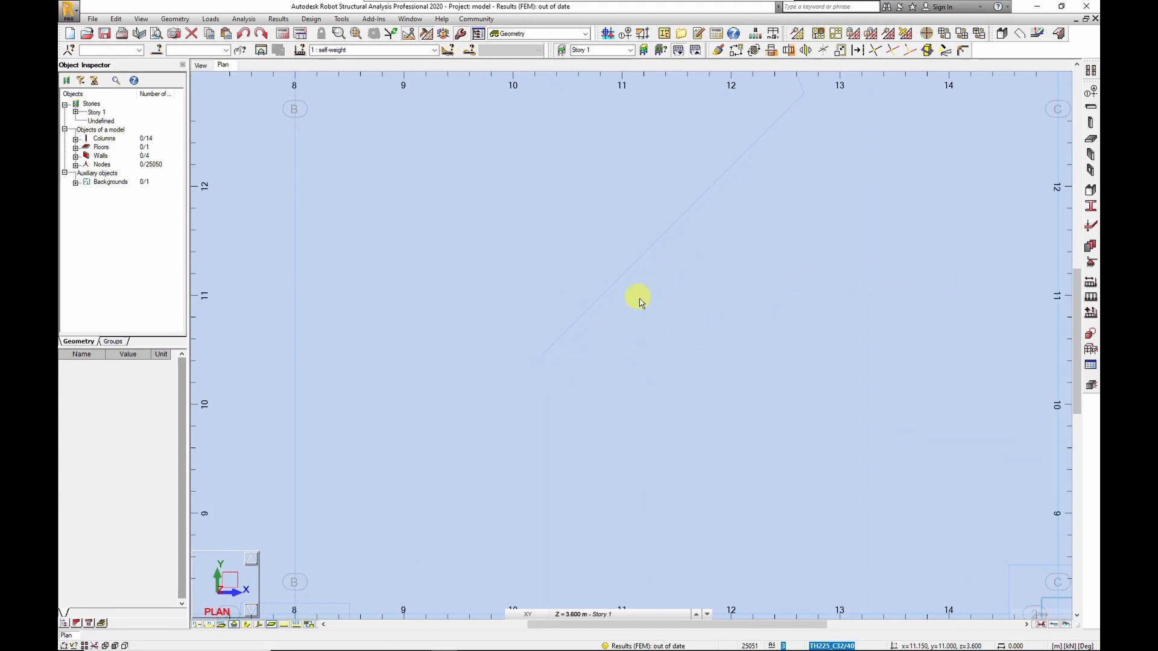
# Show the whole model in 3D and examine the two new walls from several angles.
pyautogui.scroll(-3, 645, 289)
pyautogui.scroll(-3, 689, 217)
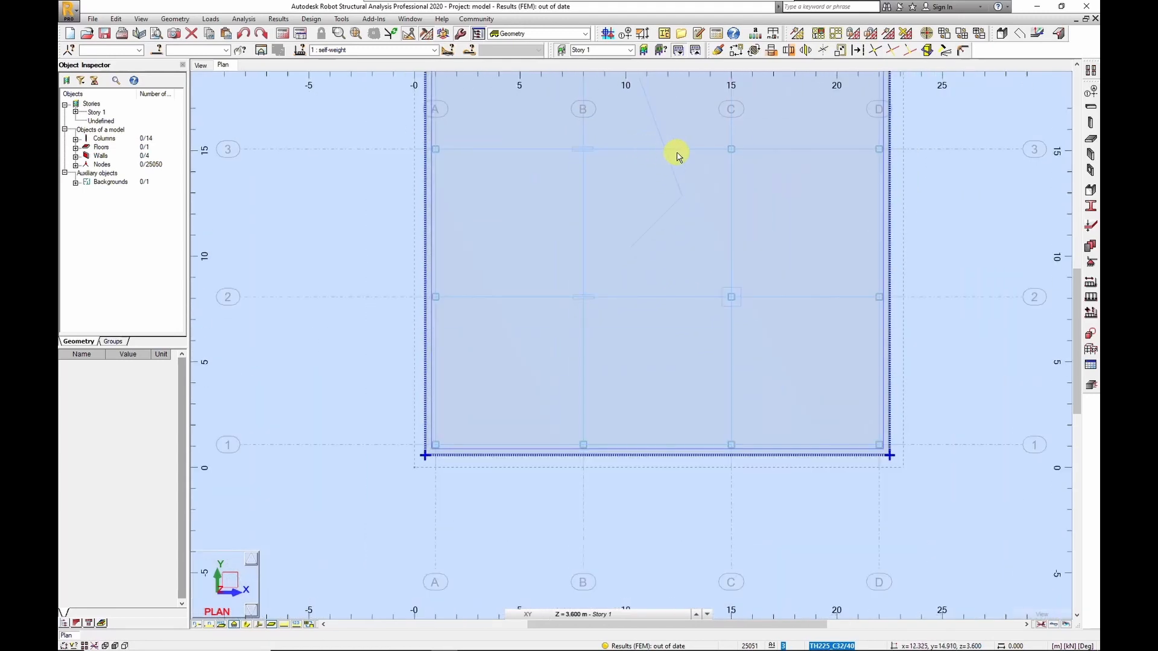
pyautogui.moveTo(664, 193); pyautogui.dragTo(596, 346, button='middle')
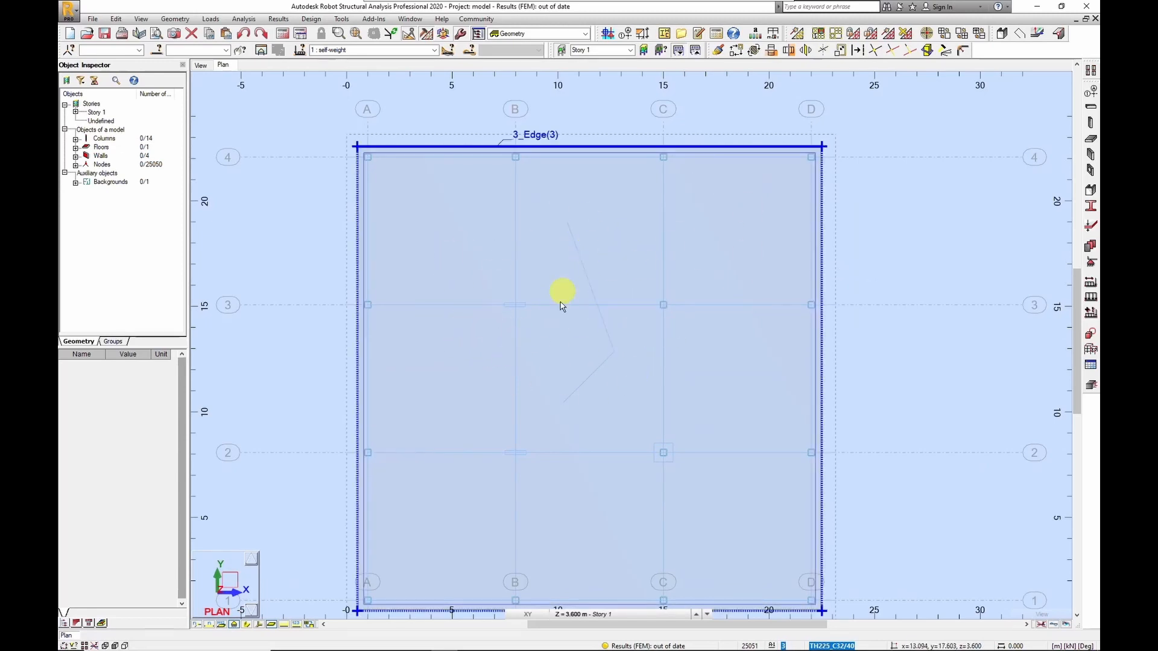
pyautogui.moveTo(581, 300); pyautogui.dragTo(597, 269, button='middle')
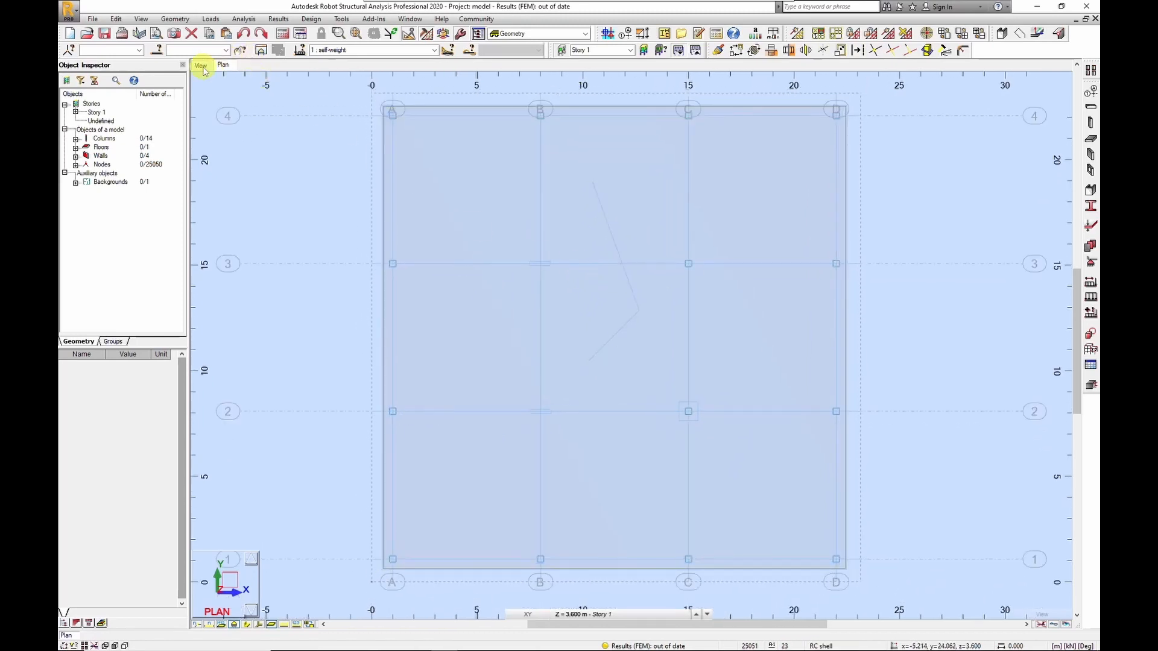
pyautogui.click(202, 67)
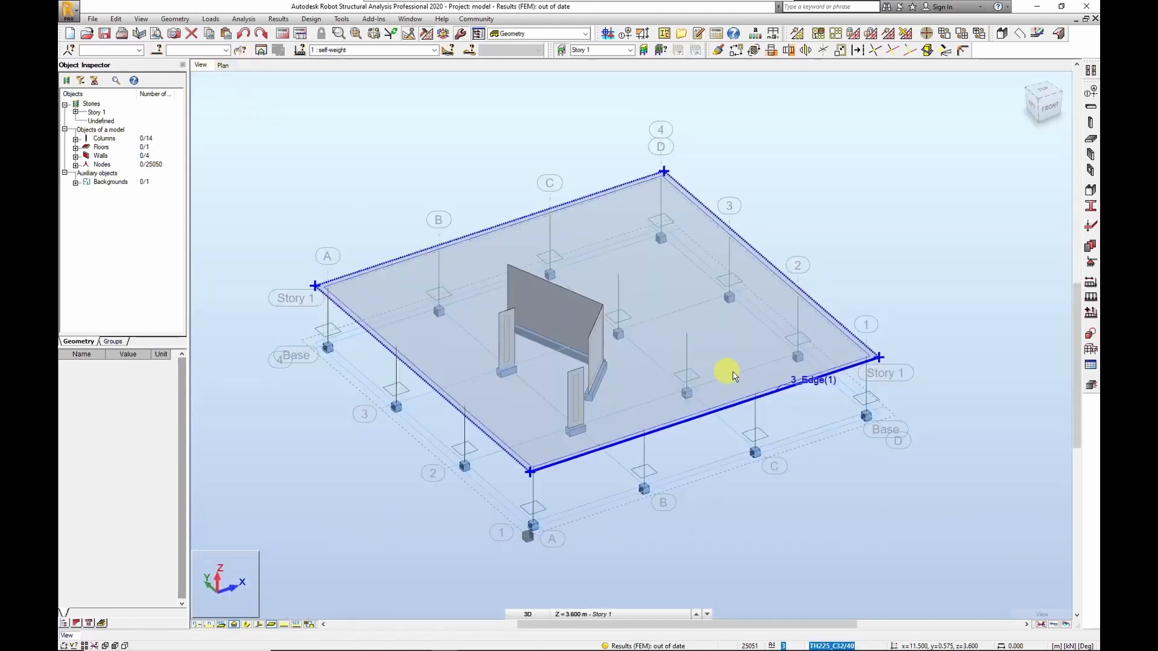
pyautogui.keyDown('shift'); pyautogui.moveTo(751, 370); pyautogui.dragTo(698, 380, button='middle'); pyautogui.keyUp('shift')
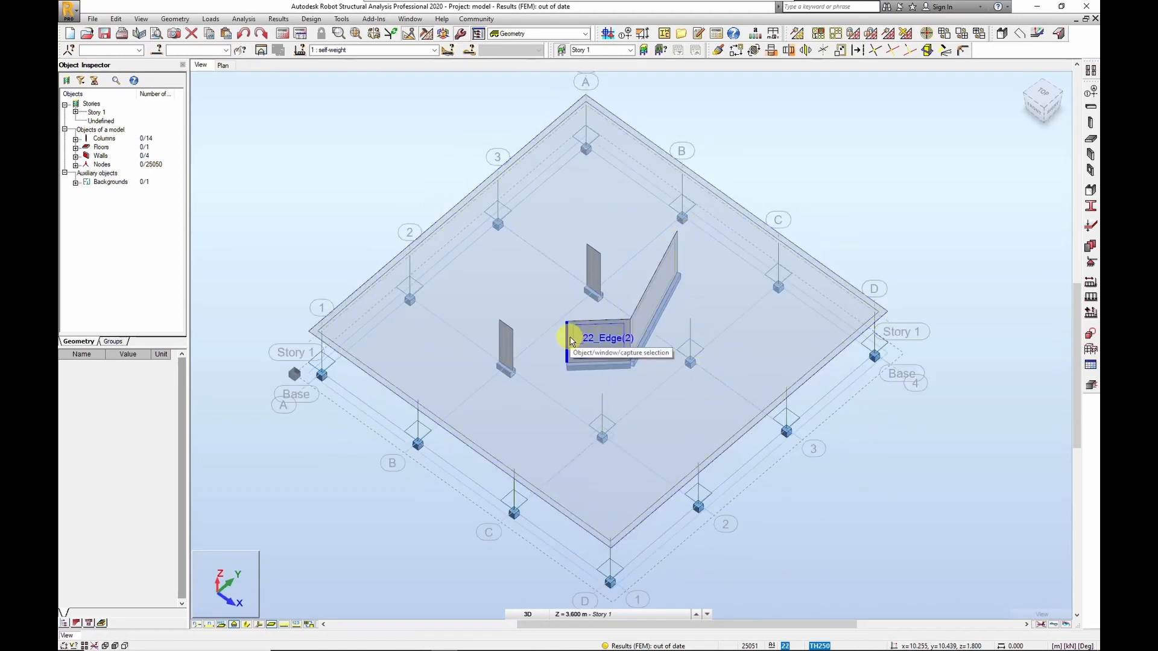
pyautogui.keyDown('shift'); pyautogui.moveTo(572, 341); pyautogui.dragTo(609, 339, button='middle'); pyautogui.keyUp('shift')
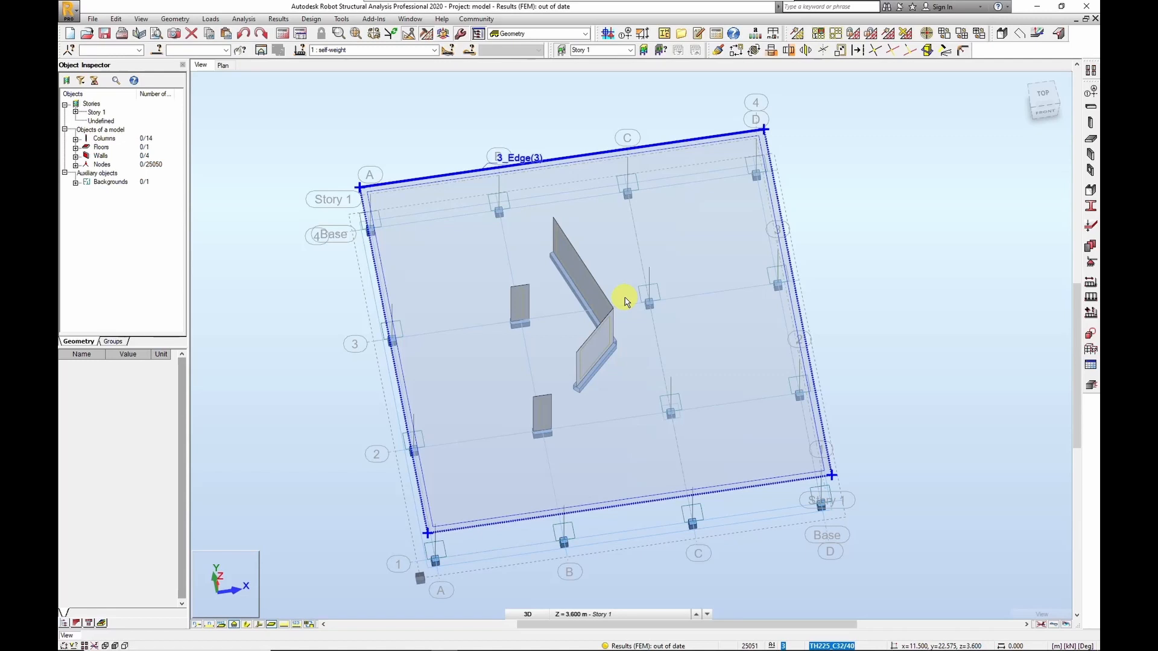
pyautogui.moveTo(693, 328)
pyautogui.mouseDown(button='middle')
pyautogui.moveTo(653, 321)
pyautogui.moveTo(703, 342)
pyautogui.moveTo(682, 320)
pyautogui.mouseUp(button='middle')
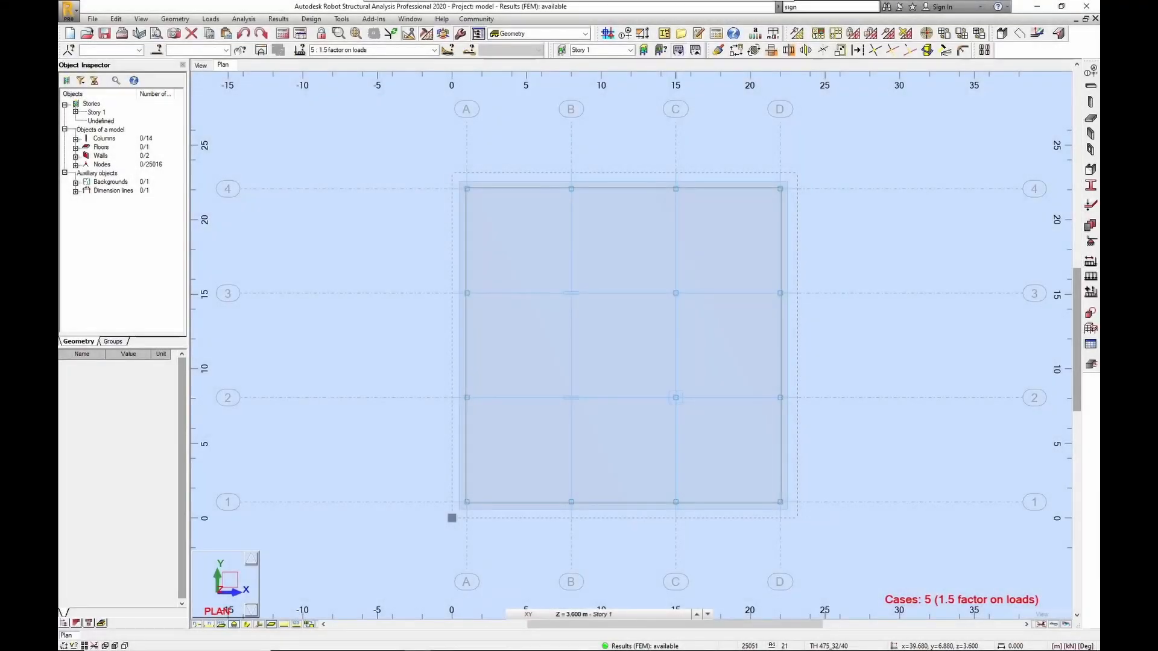
# View the analysed slab model in 3D and return to its Story 1 plan.
pyautogui.click(200, 65)
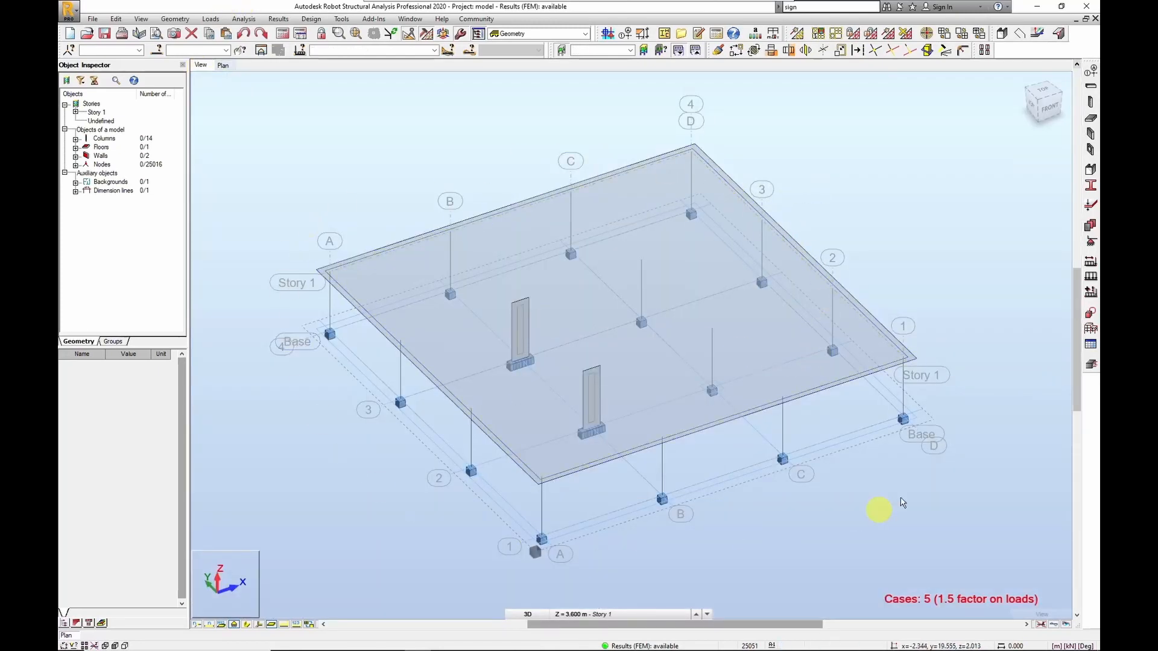
pyautogui.click(909, 463)
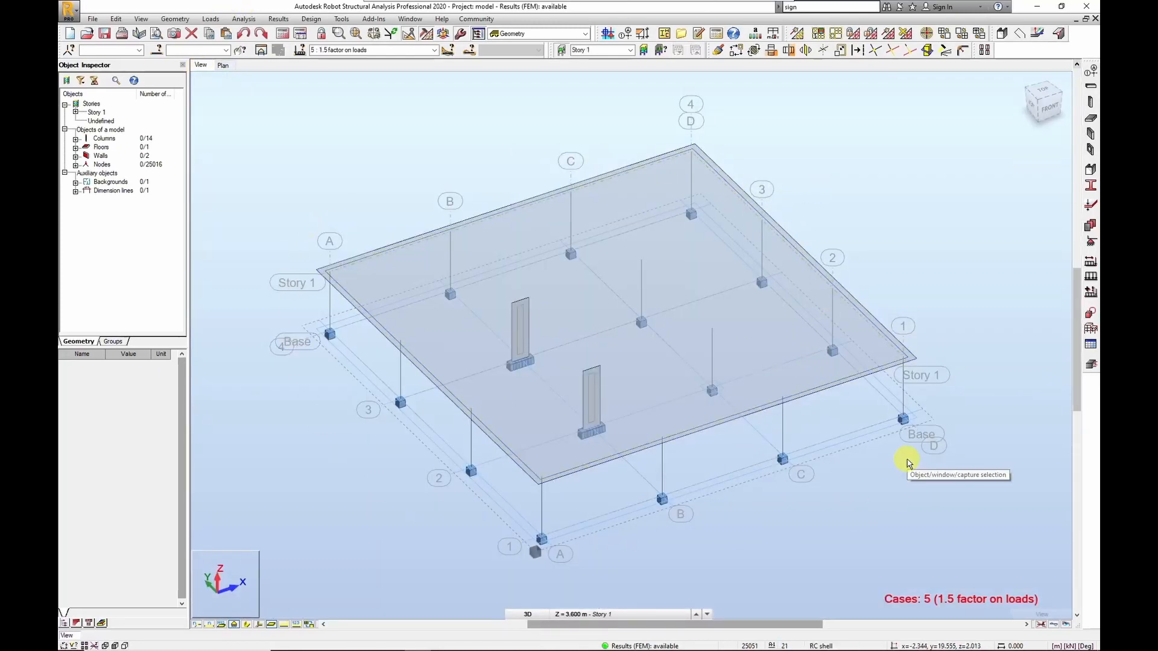
pyautogui.click(222, 65)
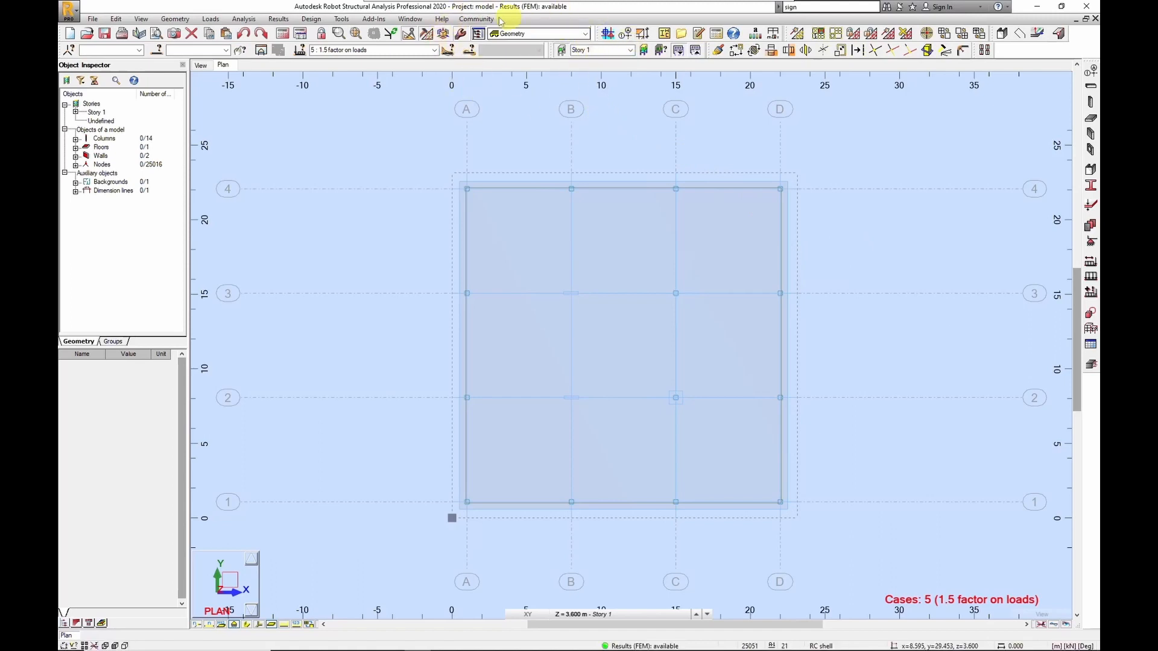
# Switch to the Results - maps layout and select load case 5, 1.5 factor on loads.
pyautogui.click(579, 34)
pyautogui.click(523, 81)
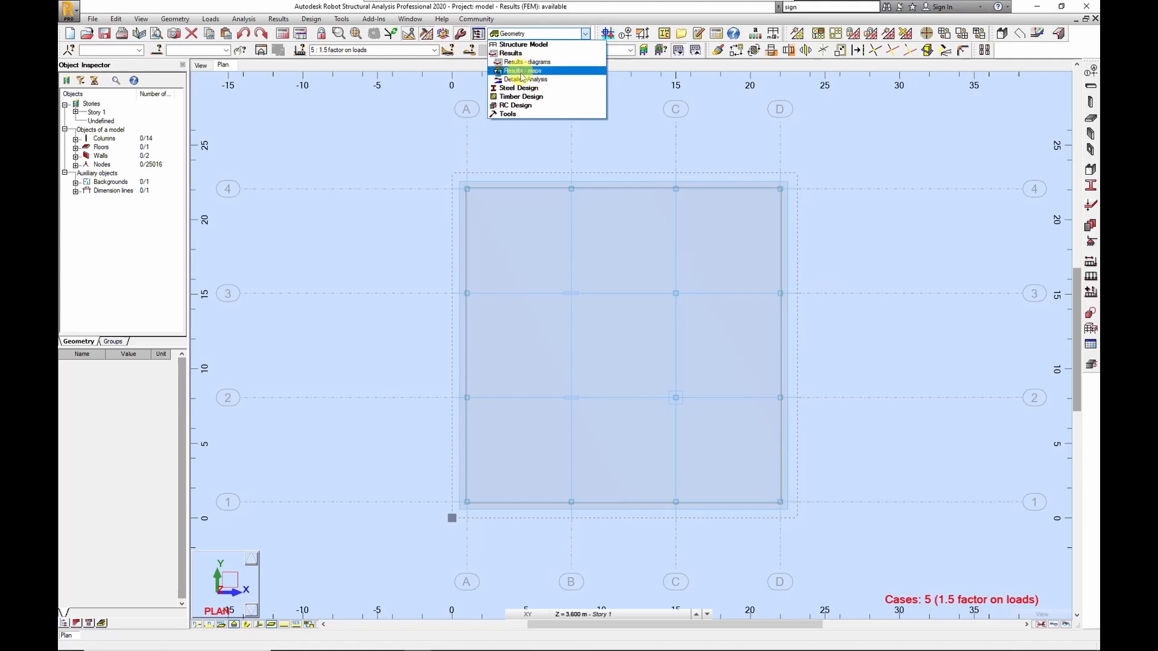
pyautogui.click(522, 71)
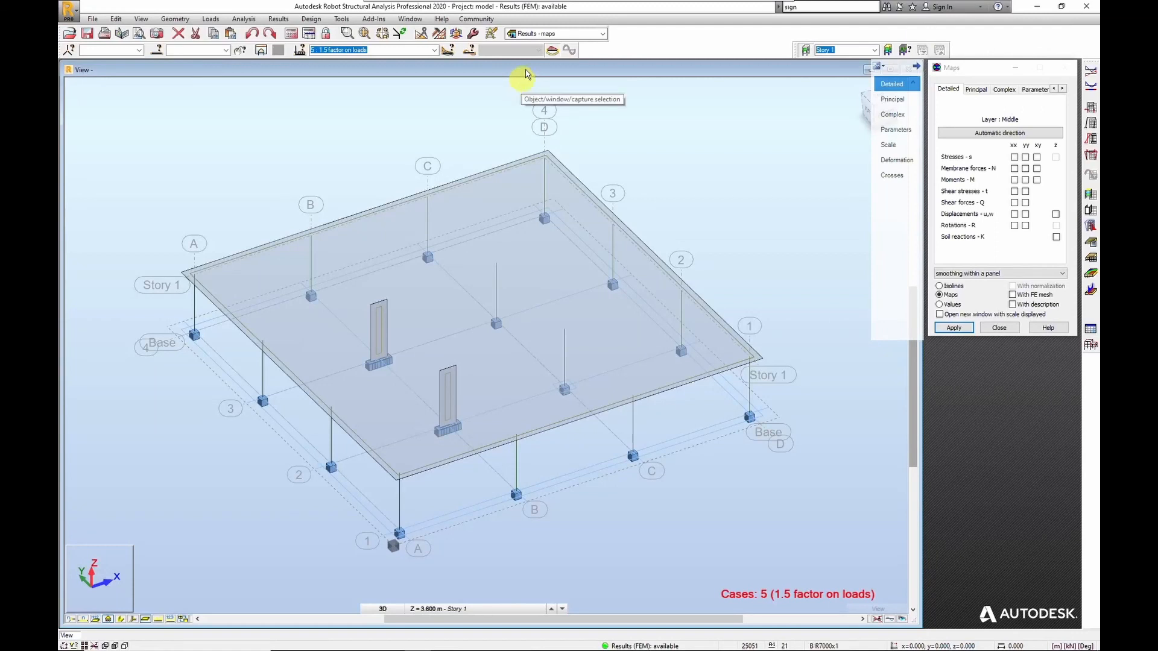
pyautogui.click(434, 50)
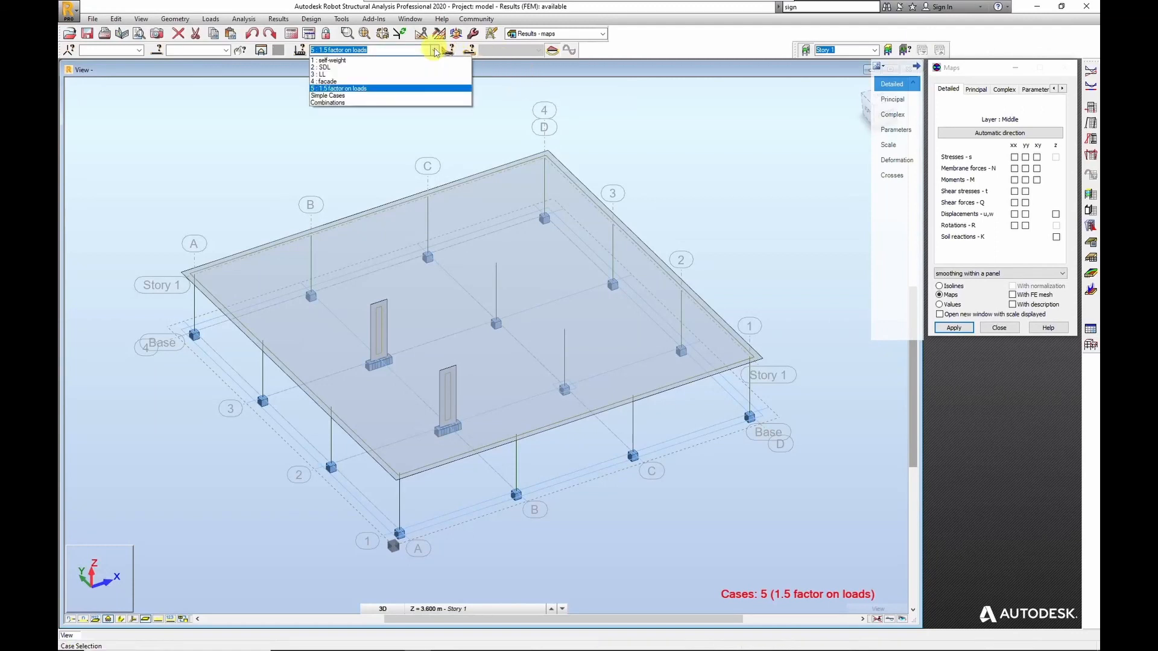
pyautogui.click(329, 89)
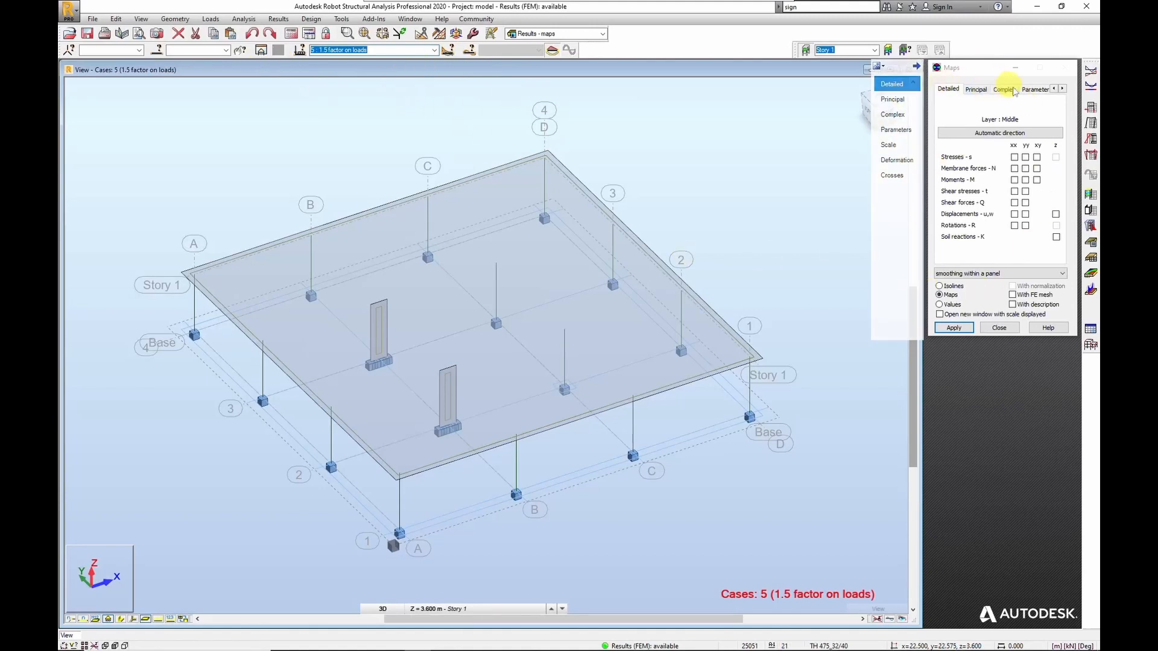
# Look through the Principal, Complex, Parameters and Scale map settings and return to the Detailed ones.
pyautogui.click(1065, 90)
pyautogui.click(1064, 90)
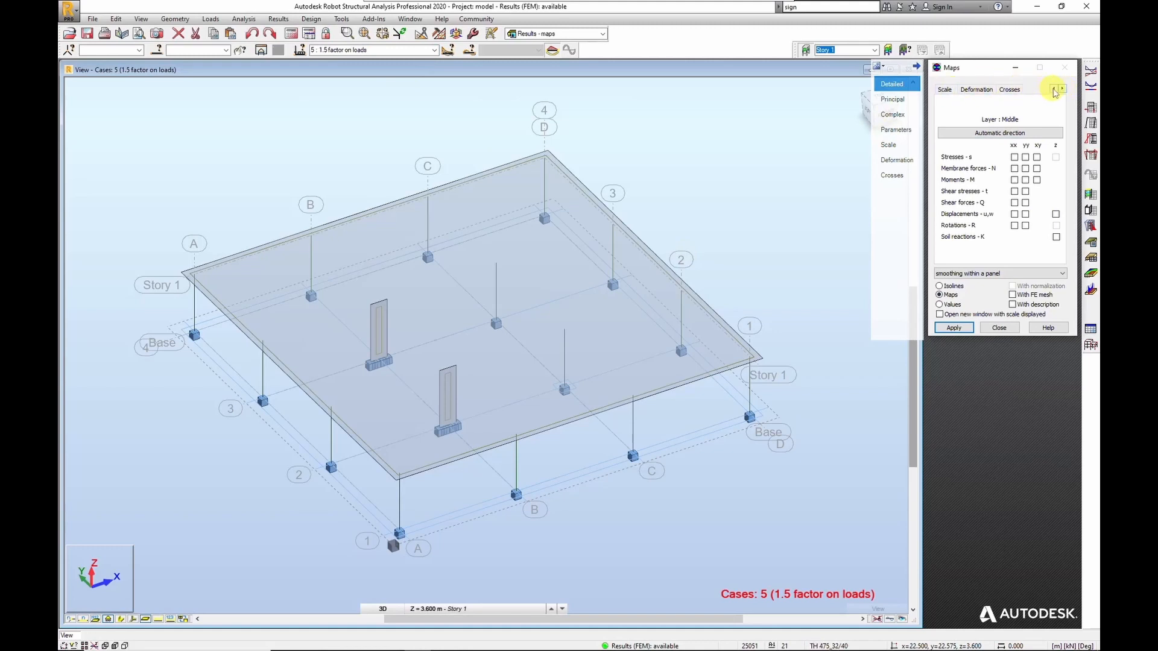
pyautogui.click(1055, 90)
pyautogui.click(1055, 90)
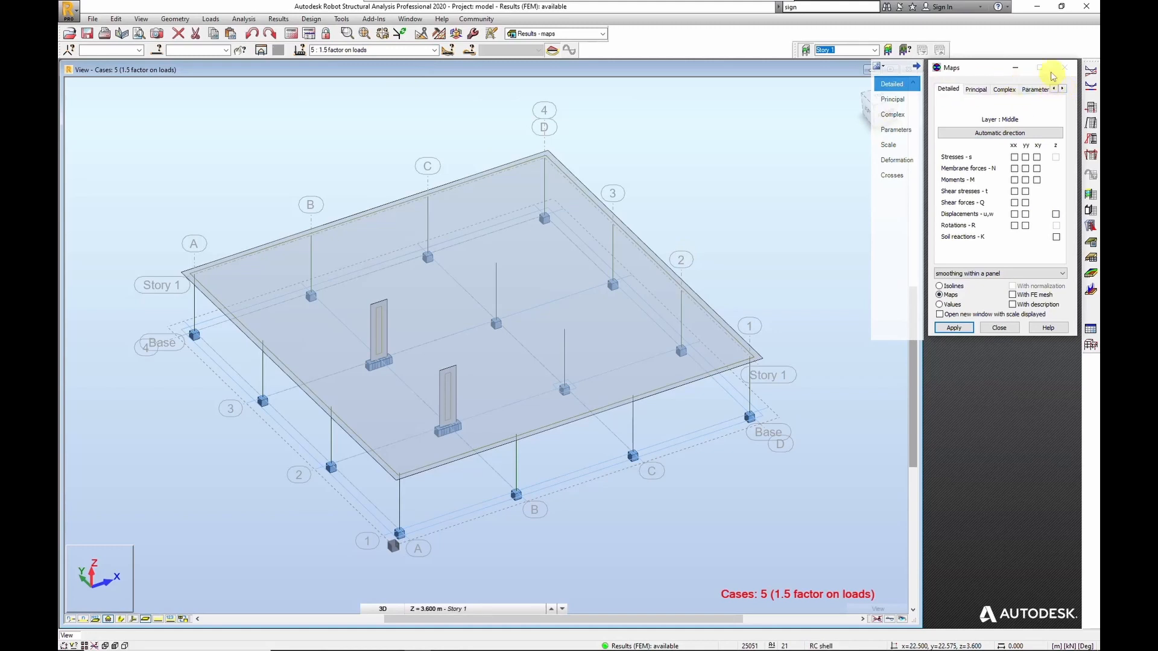
pyautogui.click(917, 66)
pyautogui.moveTo(918, 68)
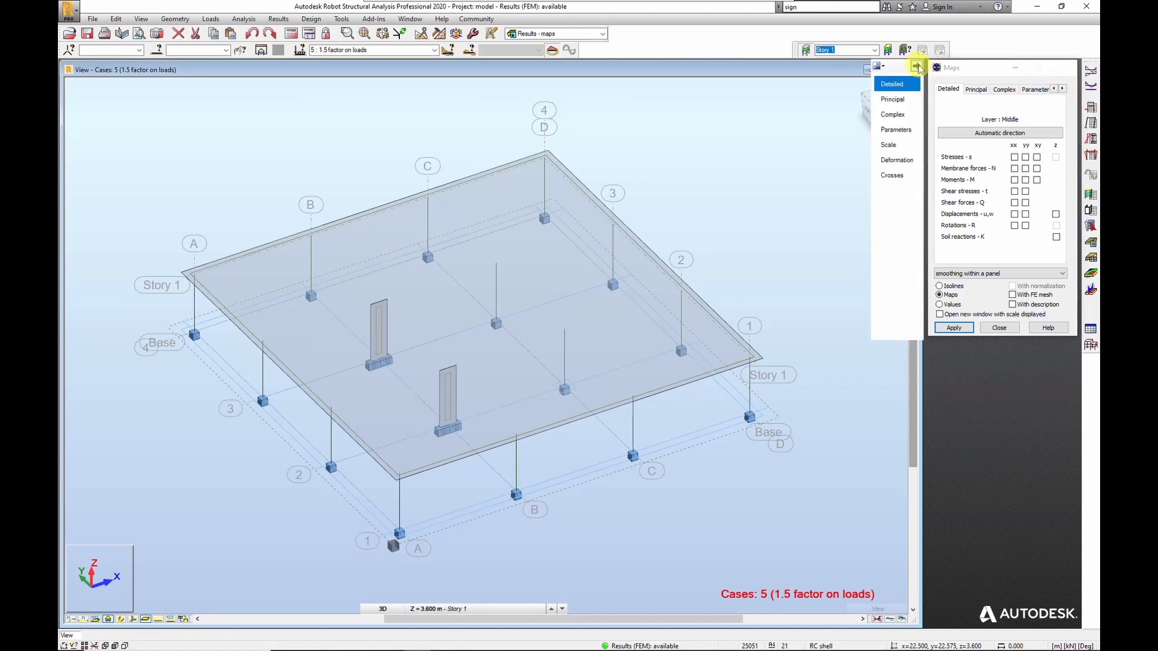
pyautogui.click(892, 99)
pyautogui.click(892, 114)
pyautogui.click(896, 129)
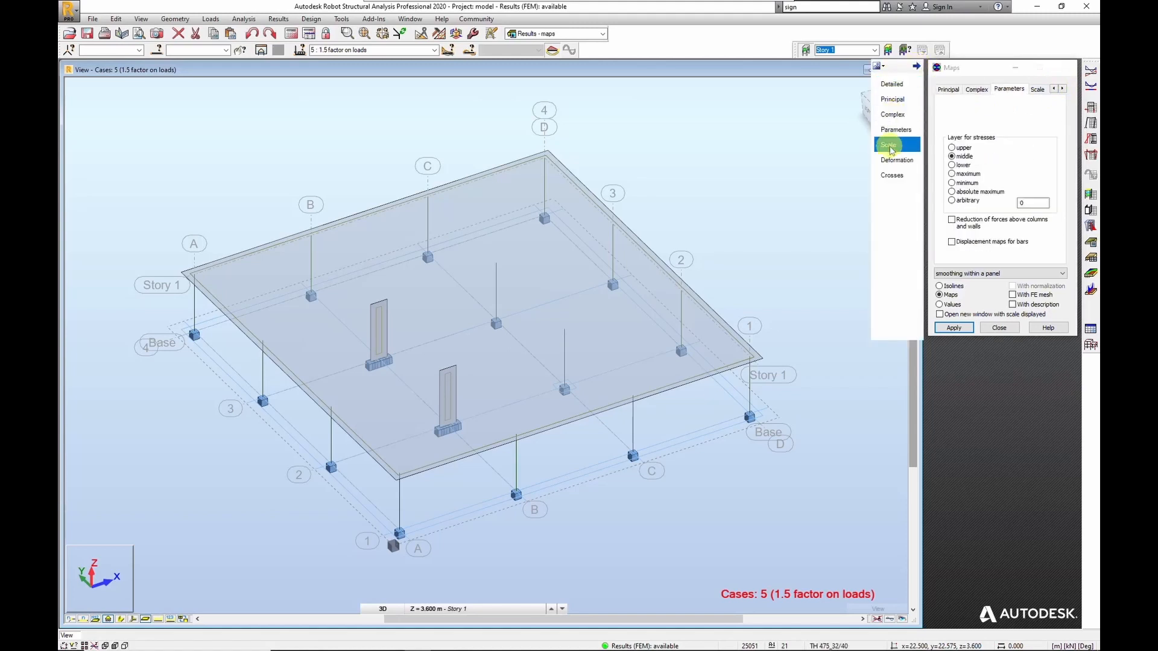
pyautogui.click(889, 144)
pyautogui.click(892, 85)
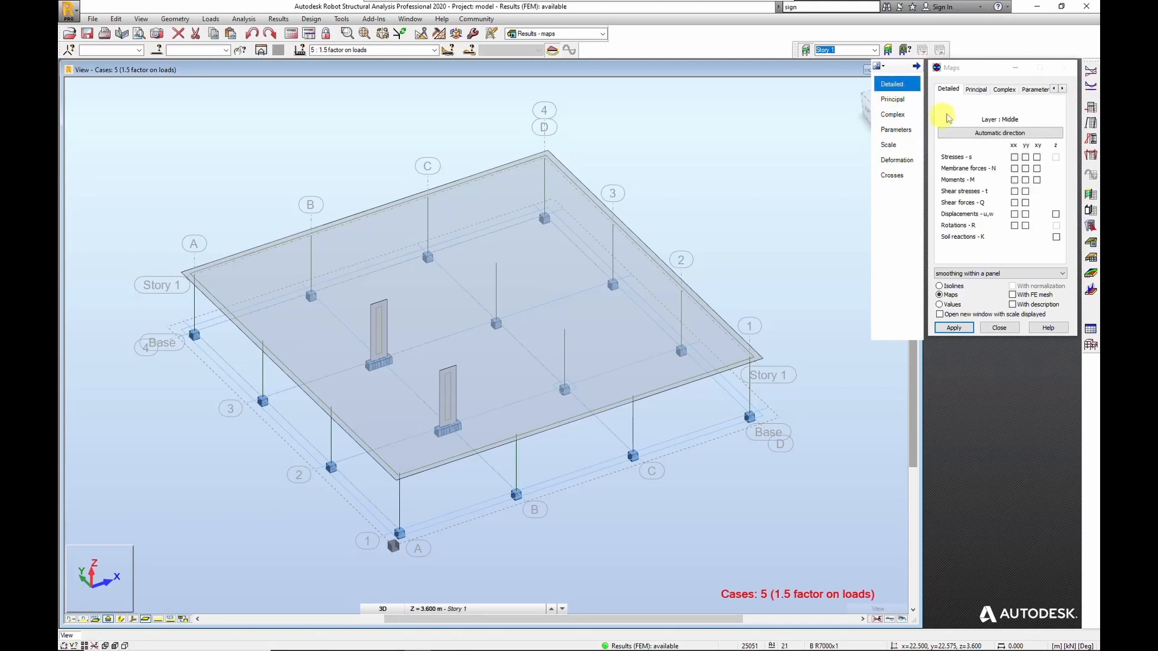
# Select the xx moments and apply their map to the model.
pyautogui.click(1015, 179)
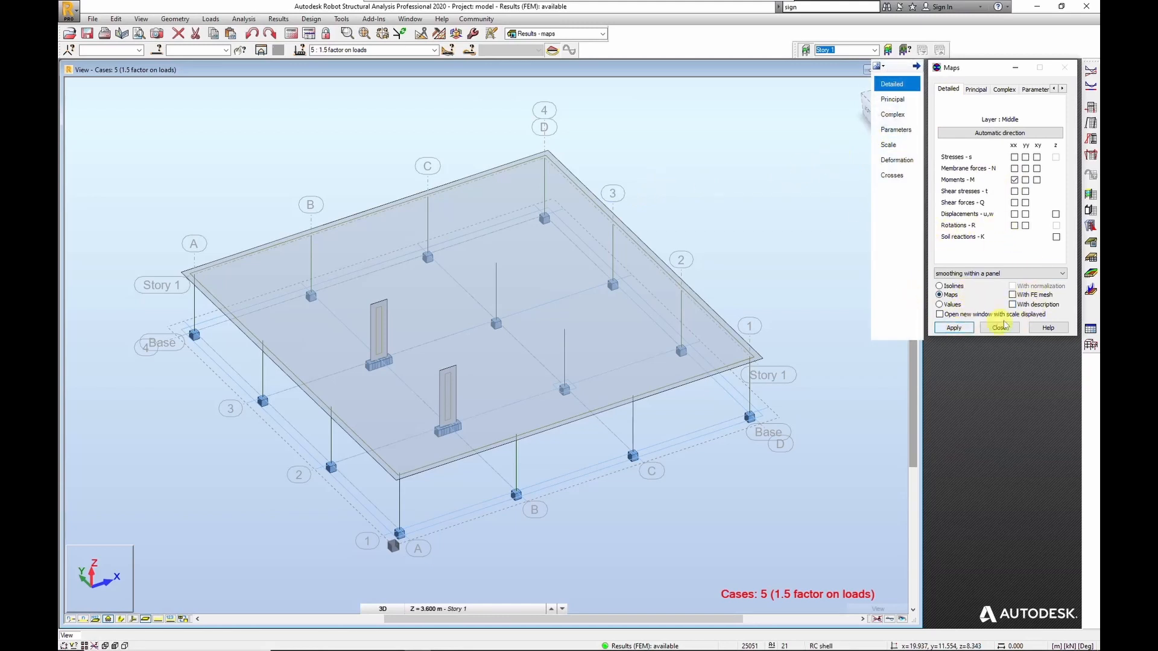
pyautogui.click(956, 329)
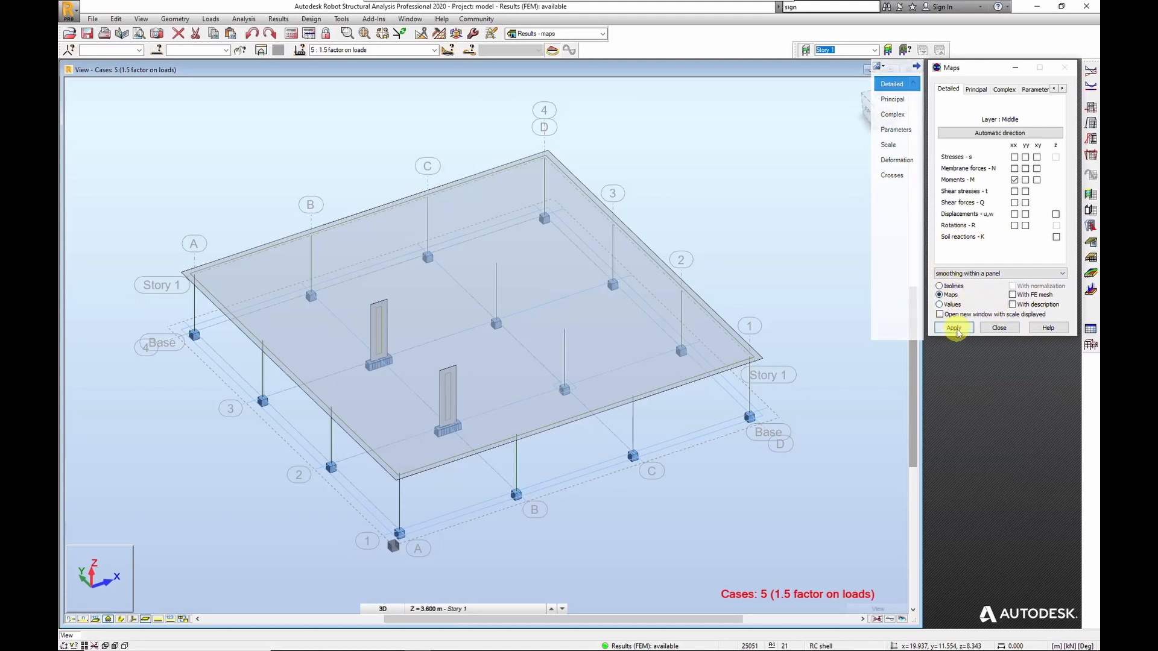
pyautogui.click(955, 329)
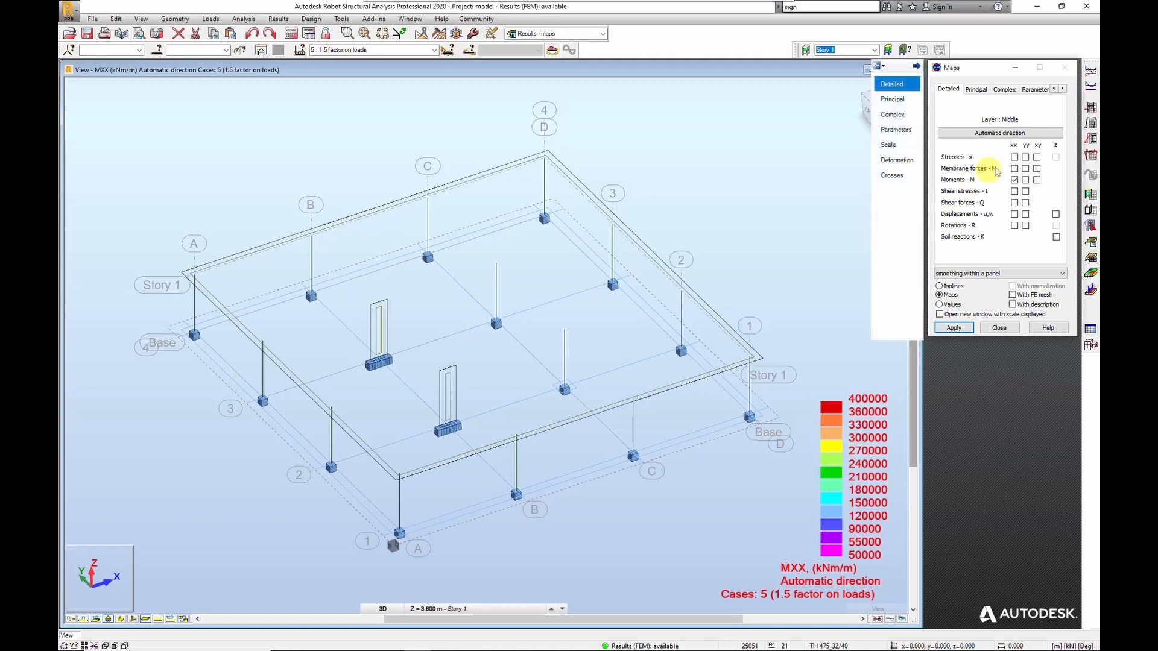
# Apply a normalized linear scale to the xx moment map and view the slab from the top.
pyautogui.click(890, 150)
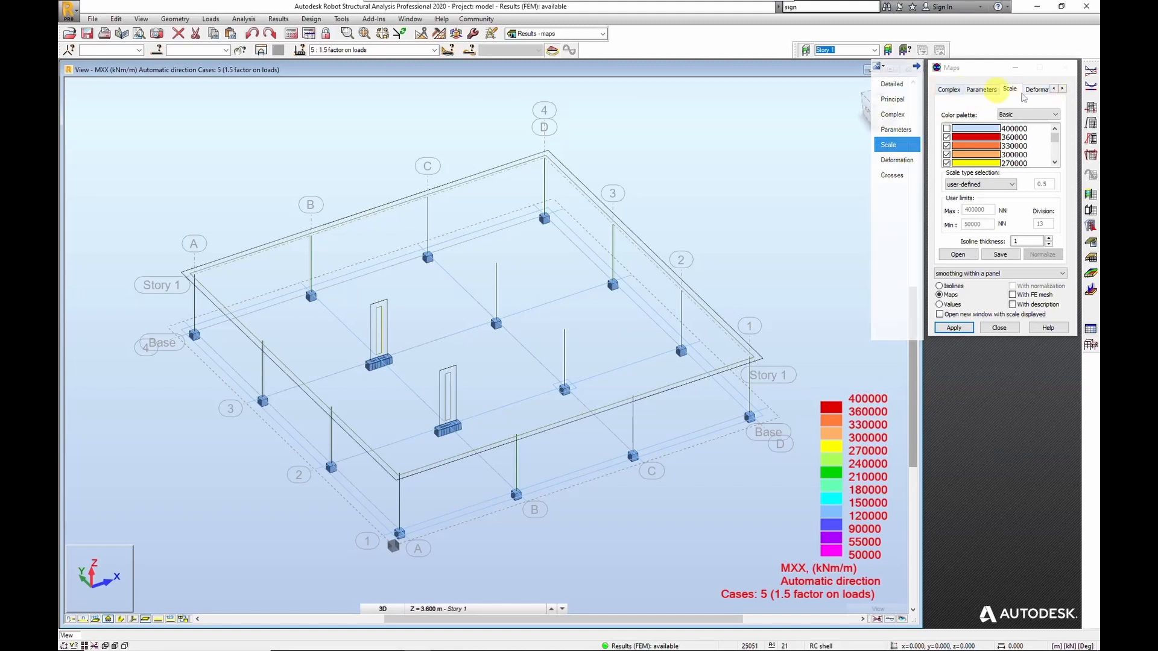
pyautogui.click(1014, 188)
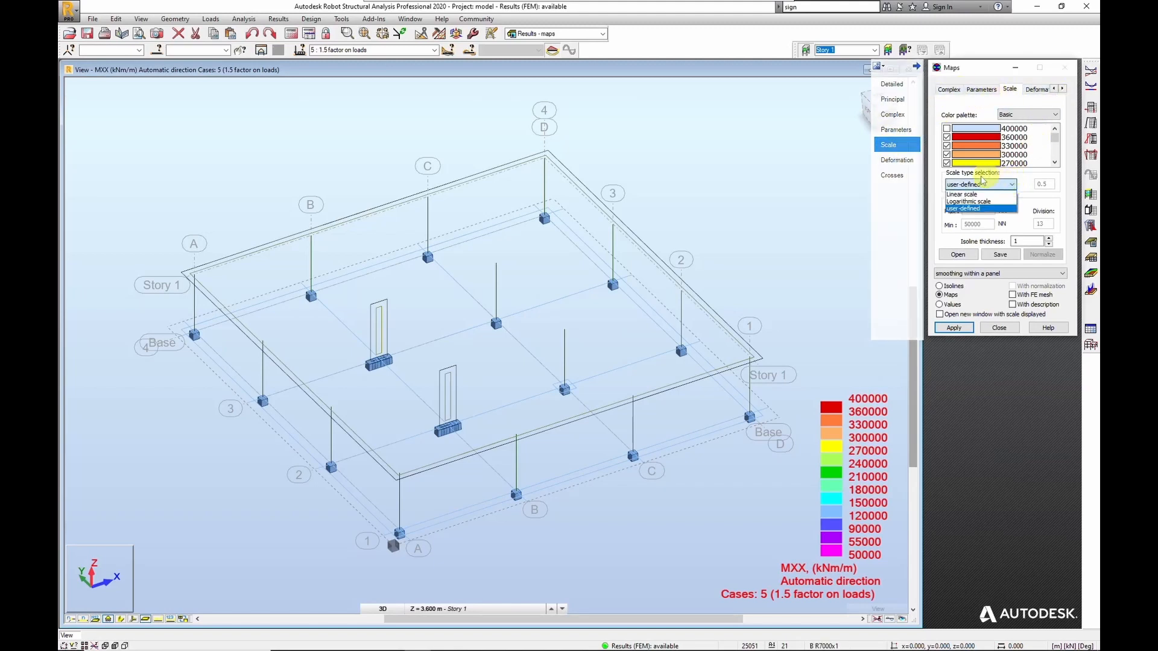
pyautogui.click(973, 194)
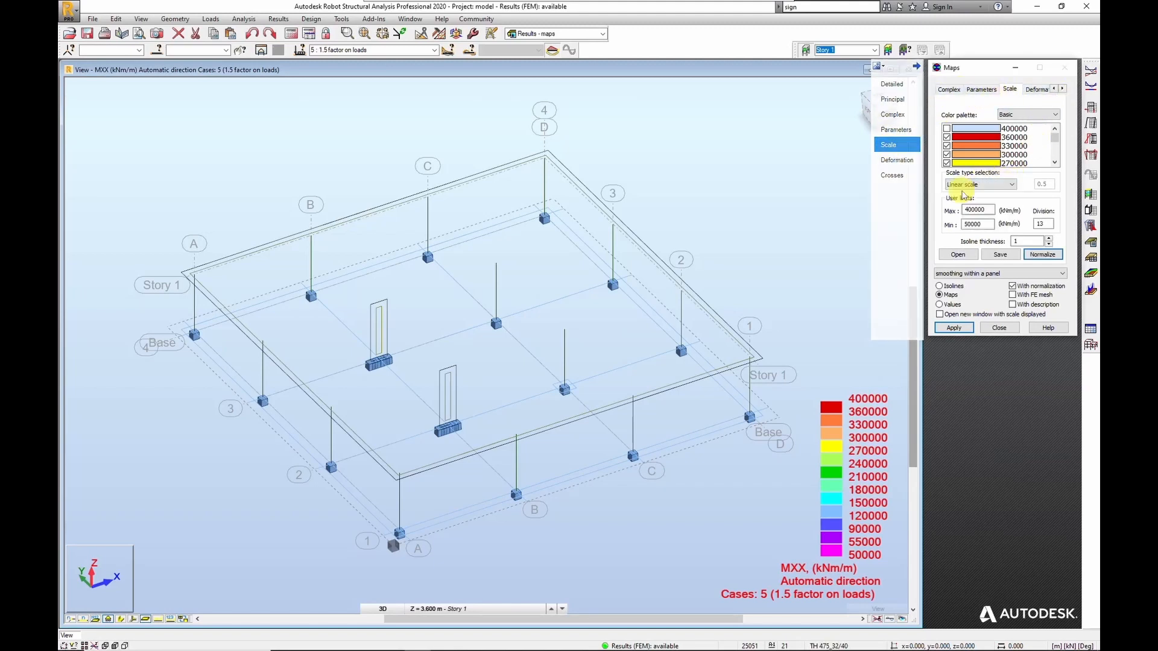
pyautogui.click(1039, 254)
pyautogui.click(955, 328)
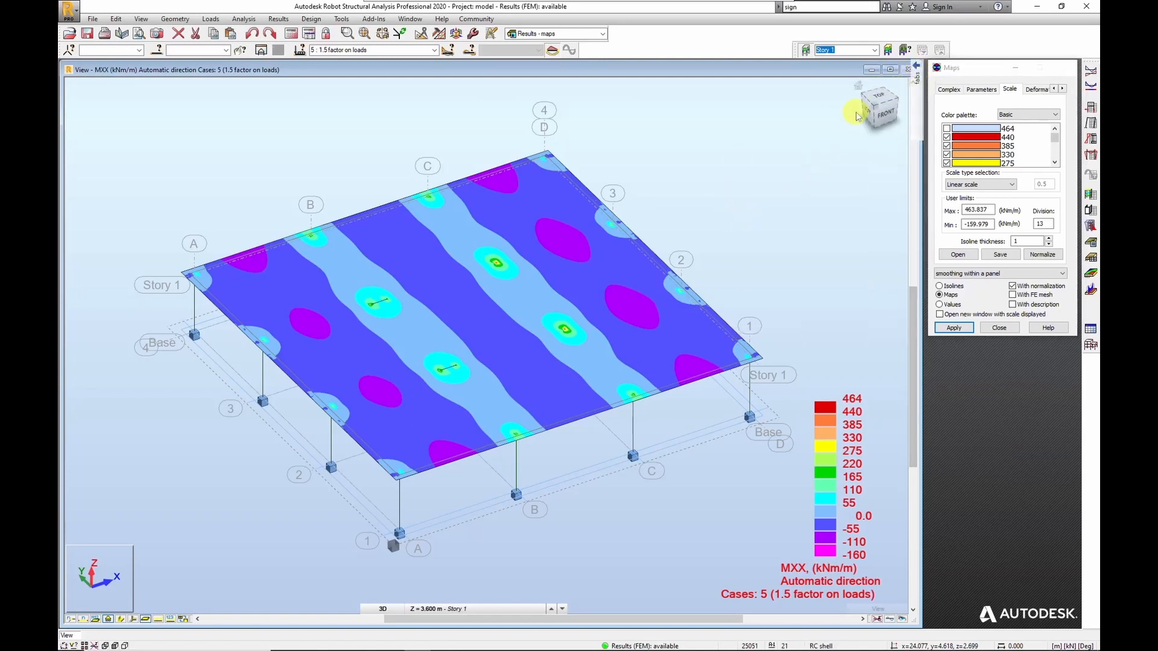
pyautogui.click(881, 100)
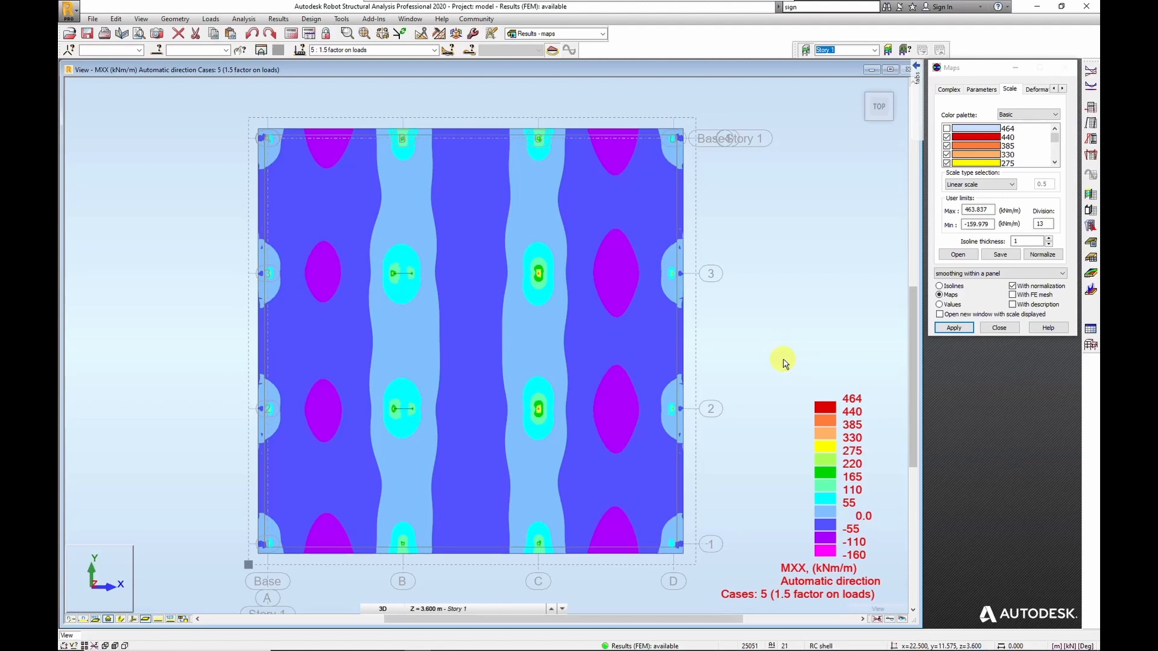
pyautogui.click(617, 403)
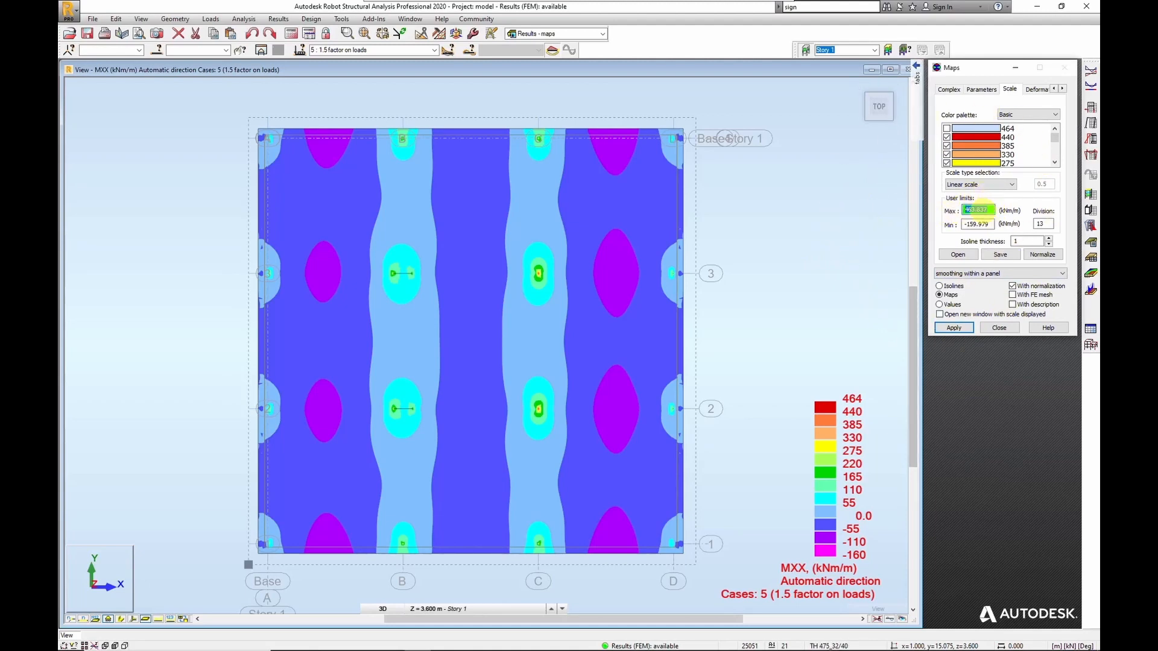
# Set the map scale's limits to a maximum of 0 and a minimum of -160 kNm/m.
pyautogui.moveTo(995, 209); pyautogui.dragTo(952, 211)
pyautogui.moveTo(990, 225); pyautogui.dragTo(952, 225)
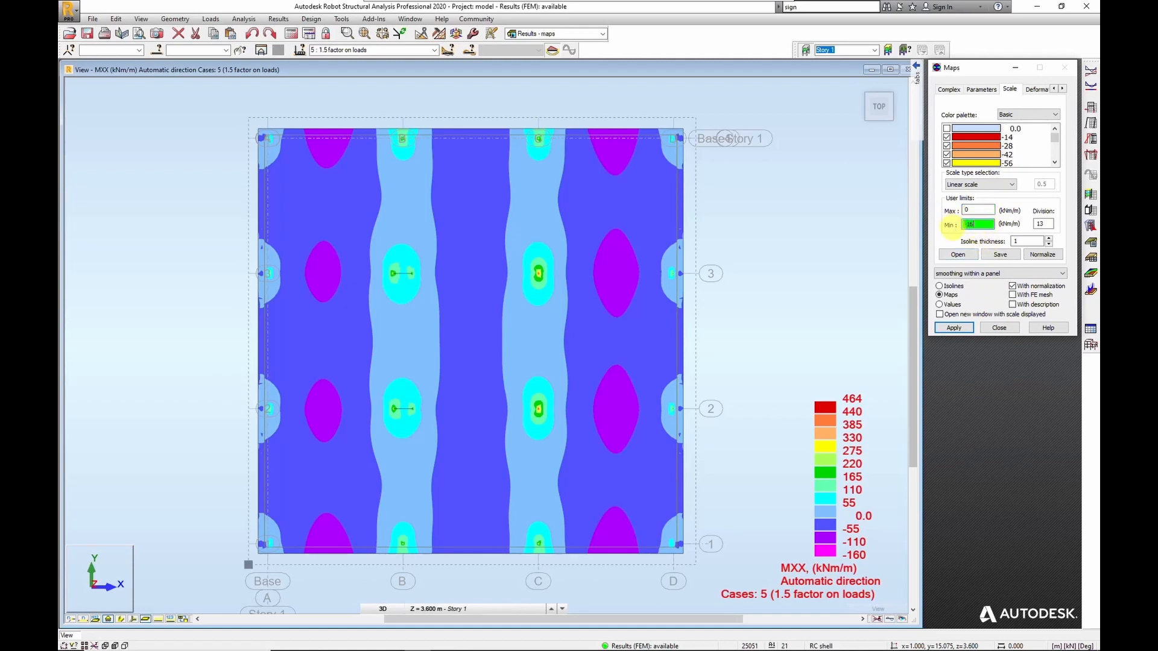
pyautogui.write('-160')
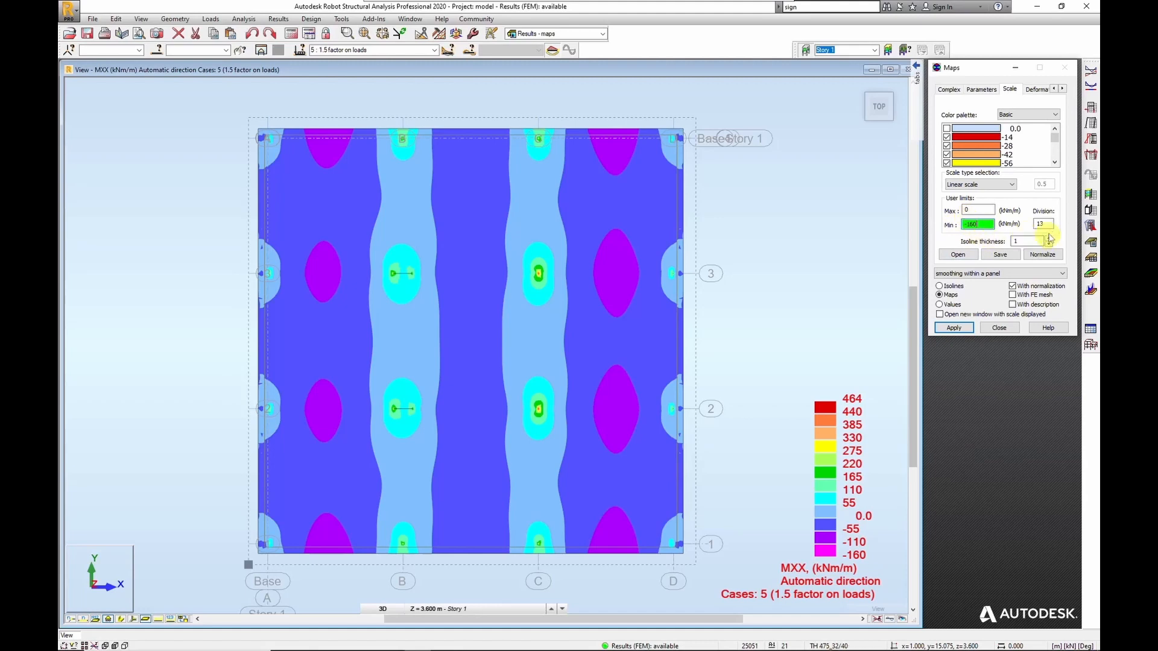
pyautogui.click(1057, 259)
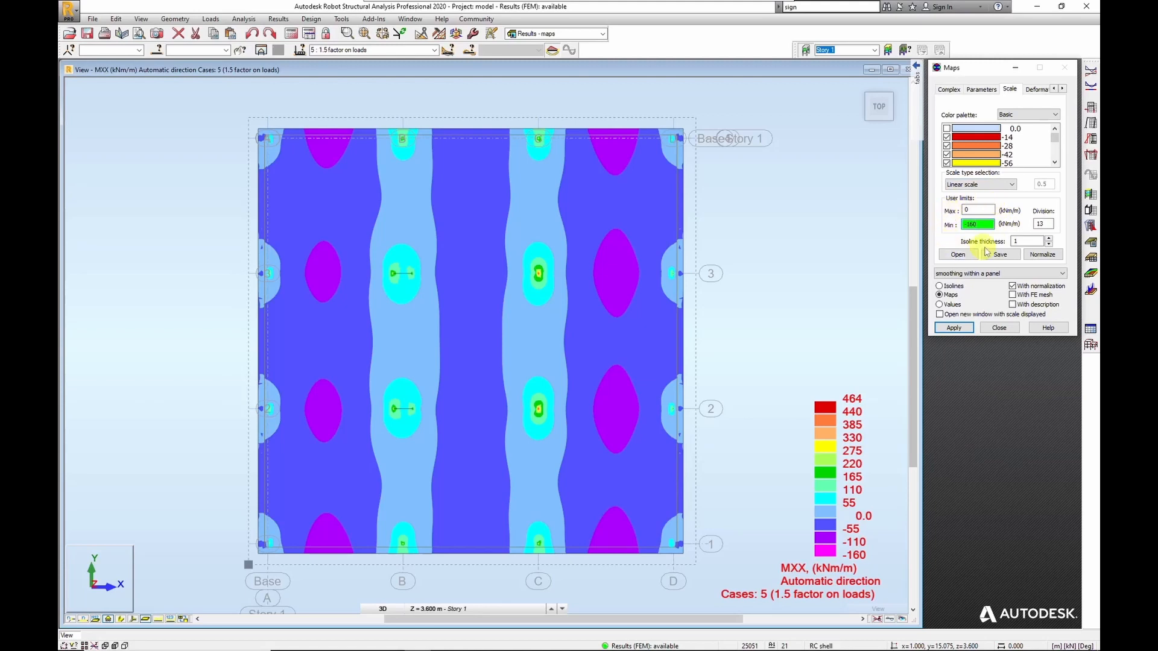
# Change the map's scale type to user-defined and apply it to the xx moment map.
pyautogui.click(1012, 186)
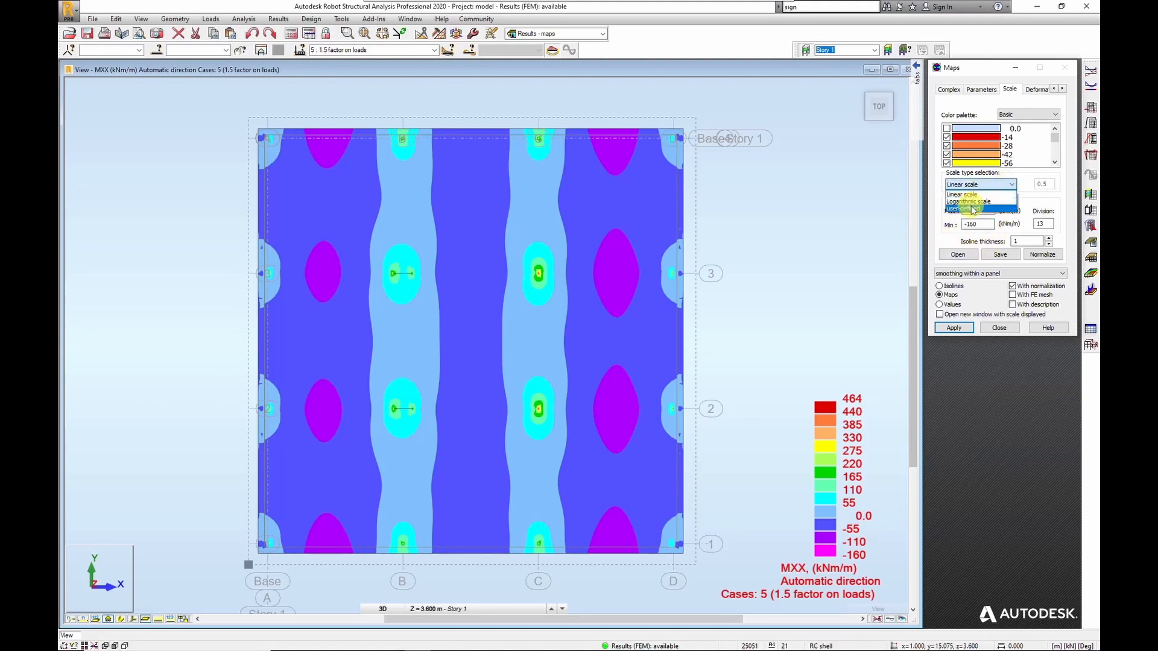
pyautogui.click(972, 209)
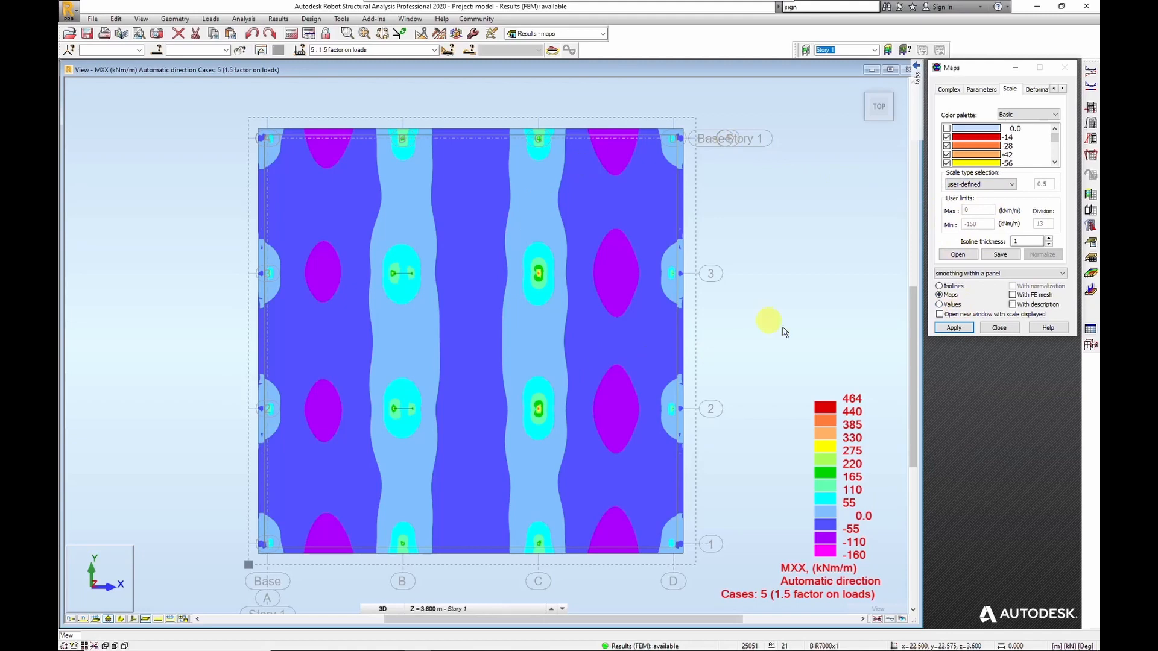
pyautogui.click(954, 329)
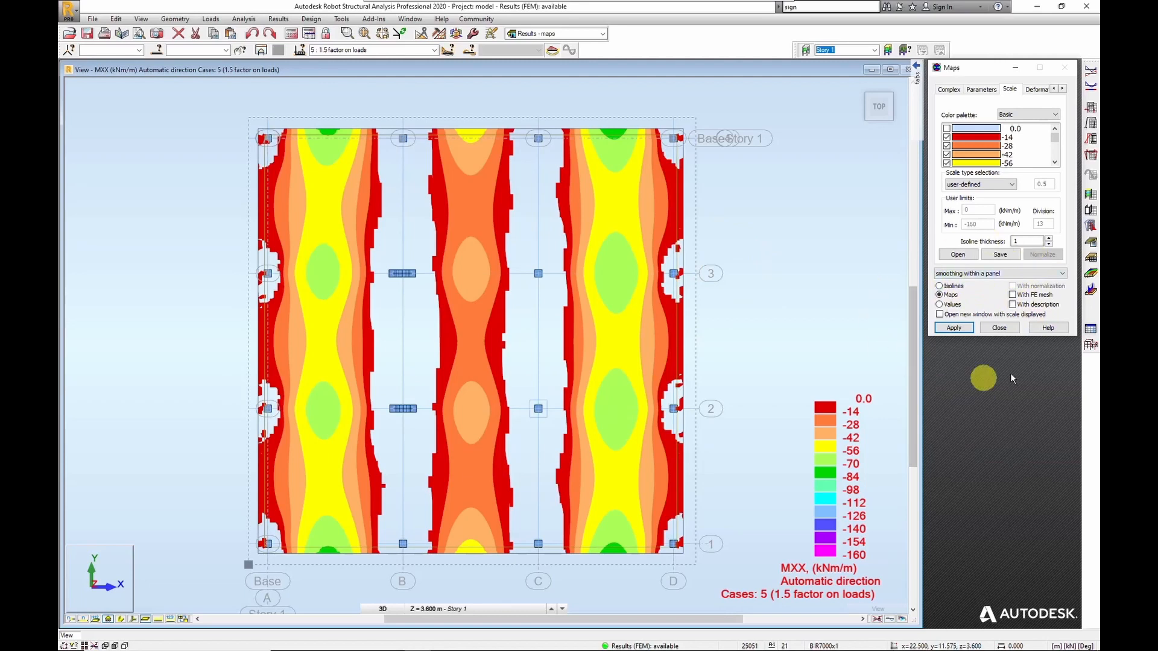
# Display the xx moments as isolines with value descriptions and inspect the labels around the slab's grid C bay.
pyautogui.click(939, 286)
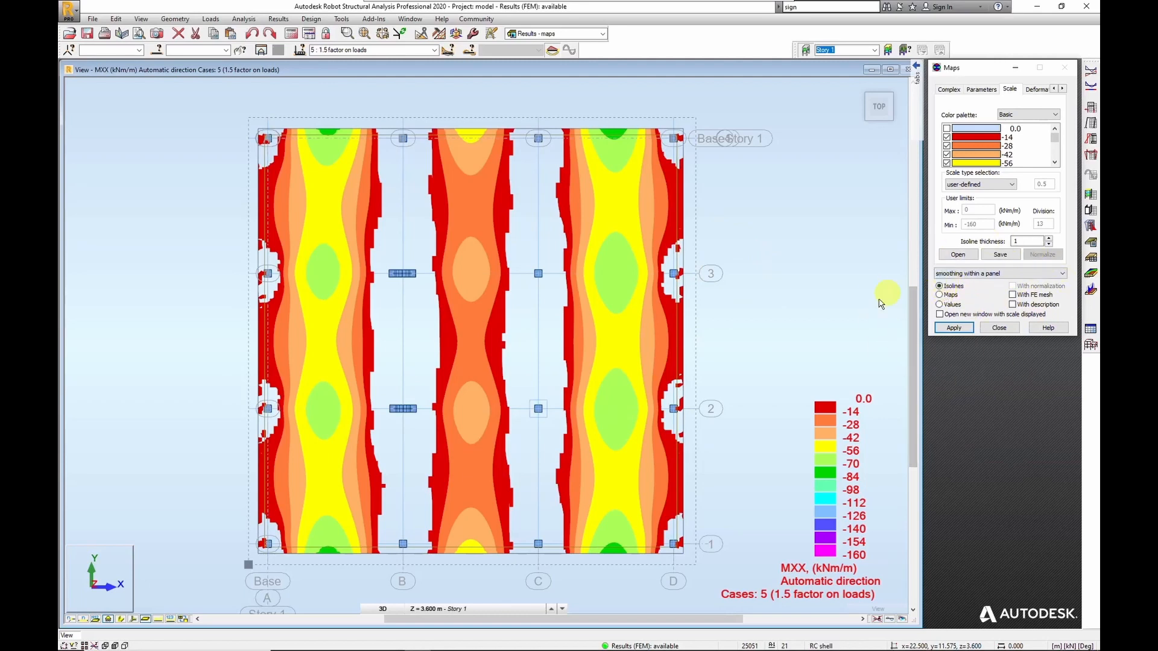
pyautogui.click(956, 329)
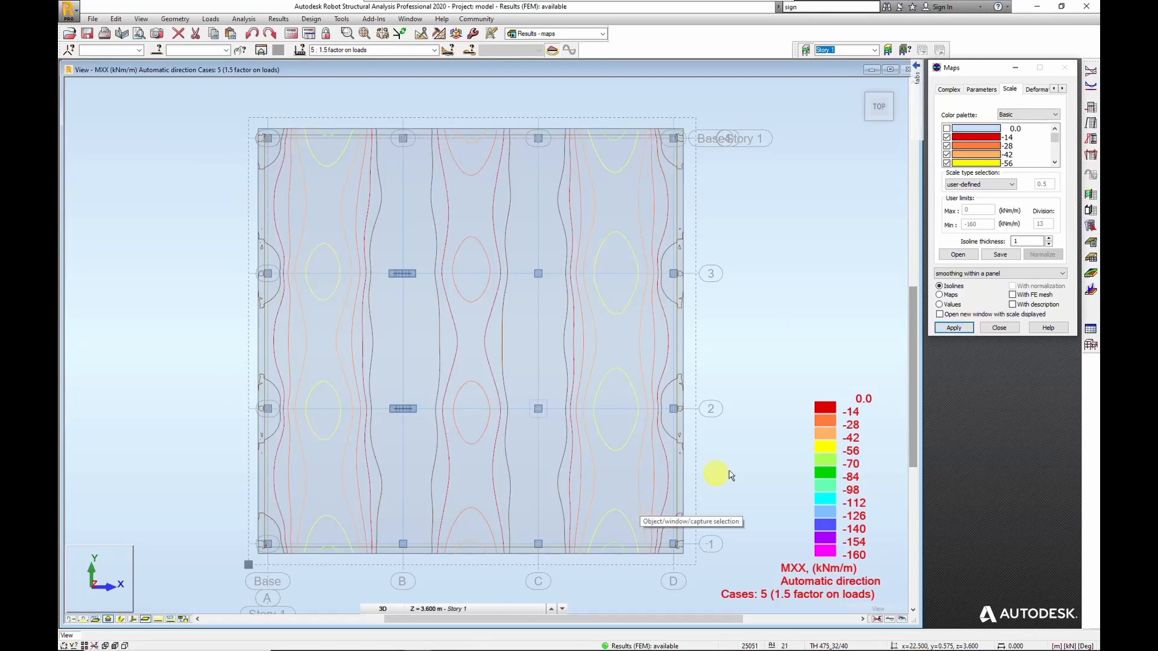
pyautogui.click(1013, 305)
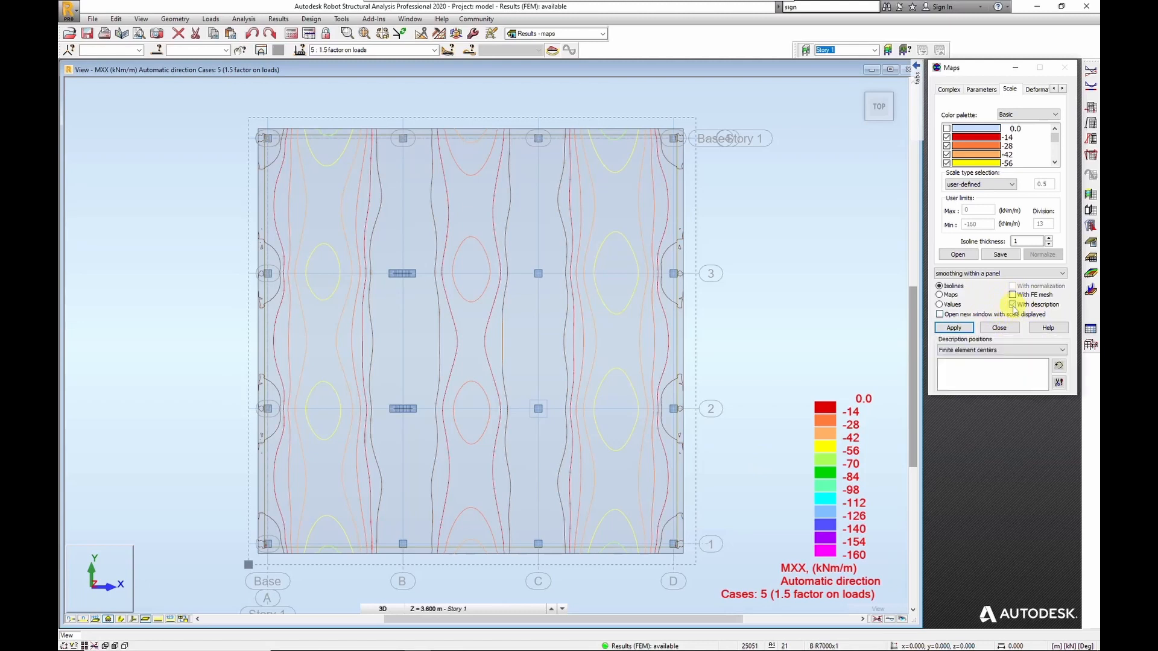
pyautogui.click(970, 332)
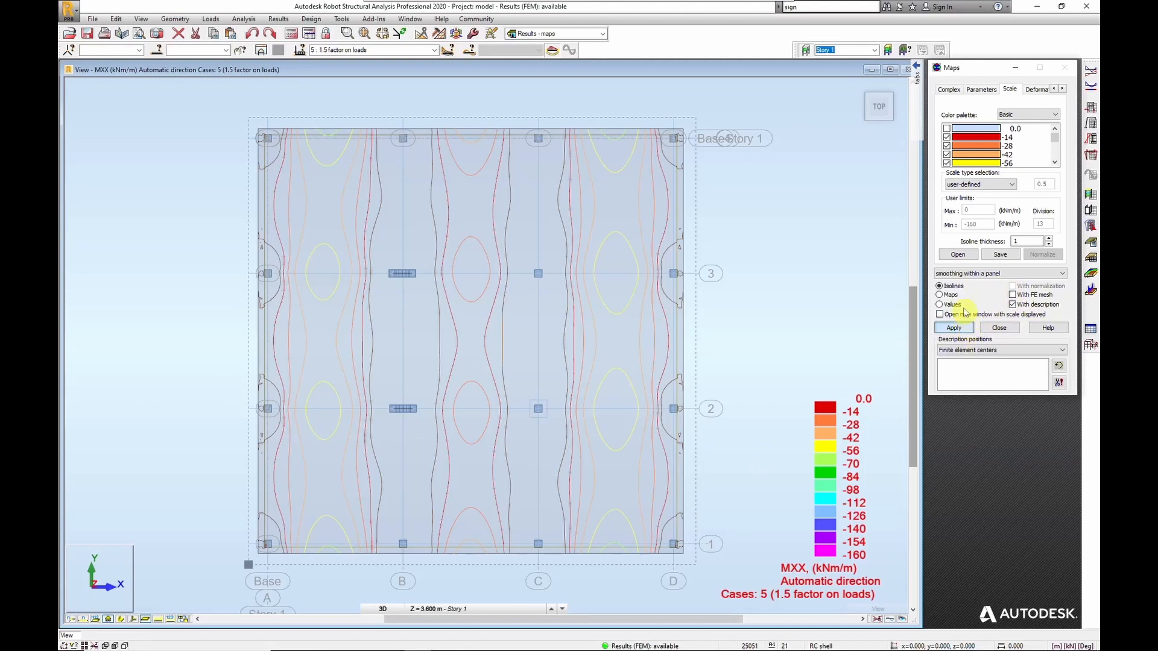
pyautogui.scroll(5, 609, 285)
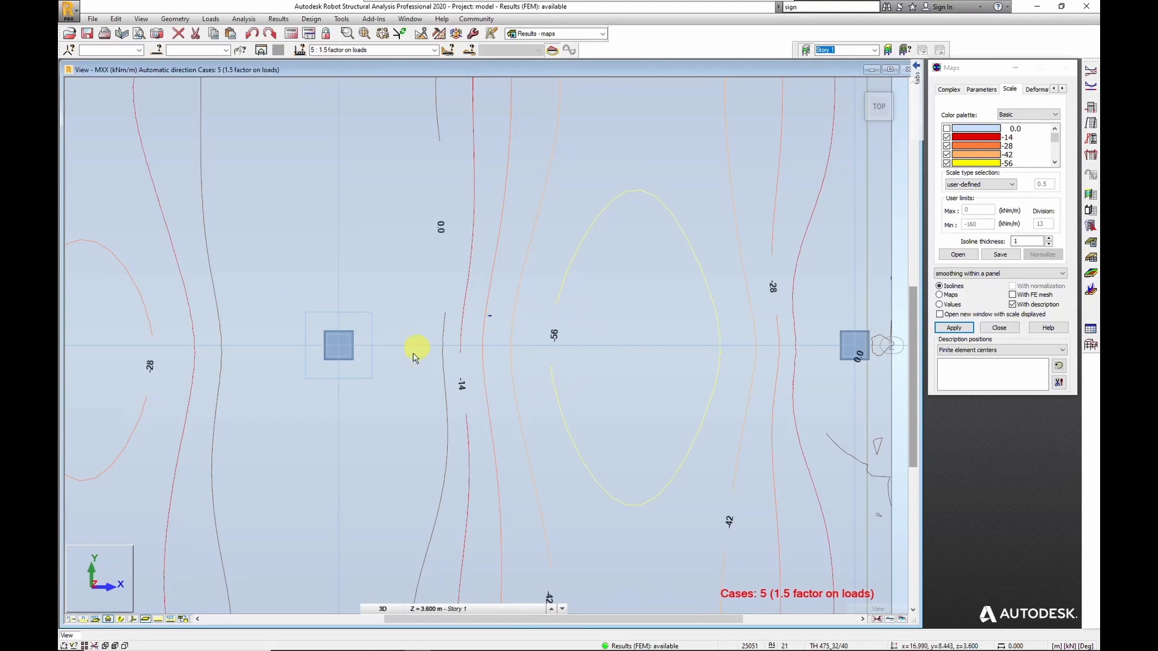
pyautogui.scroll(1, 564, 357)
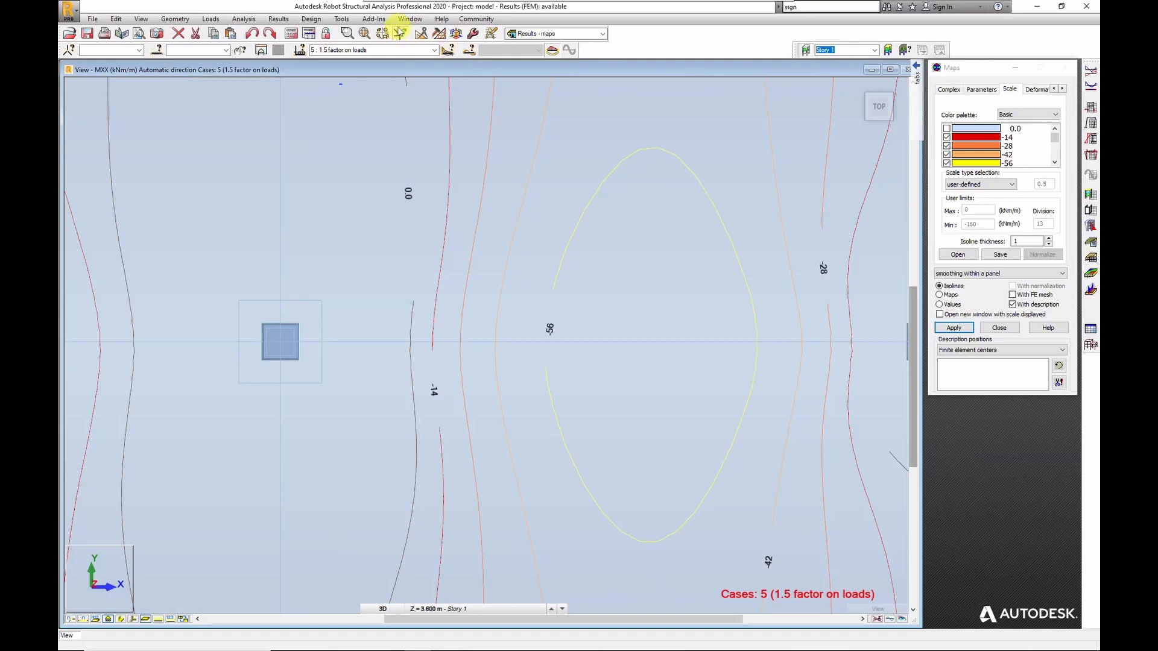
pyautogui.click(500, 345)
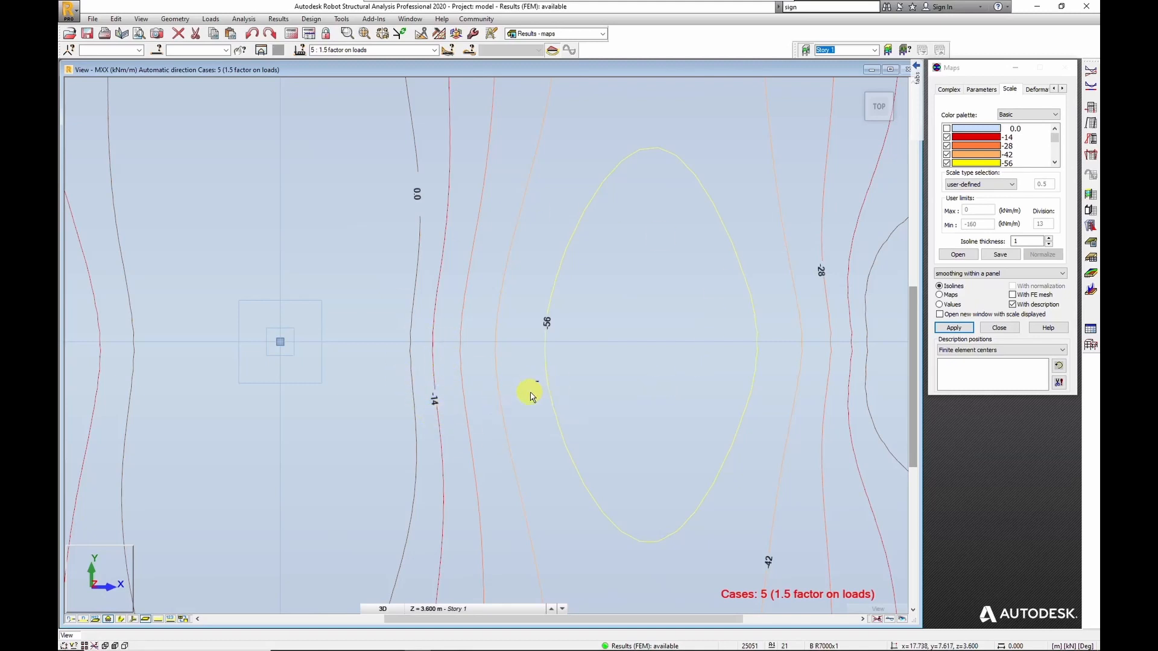
pyautogui.scroll(-4, 564, 399)
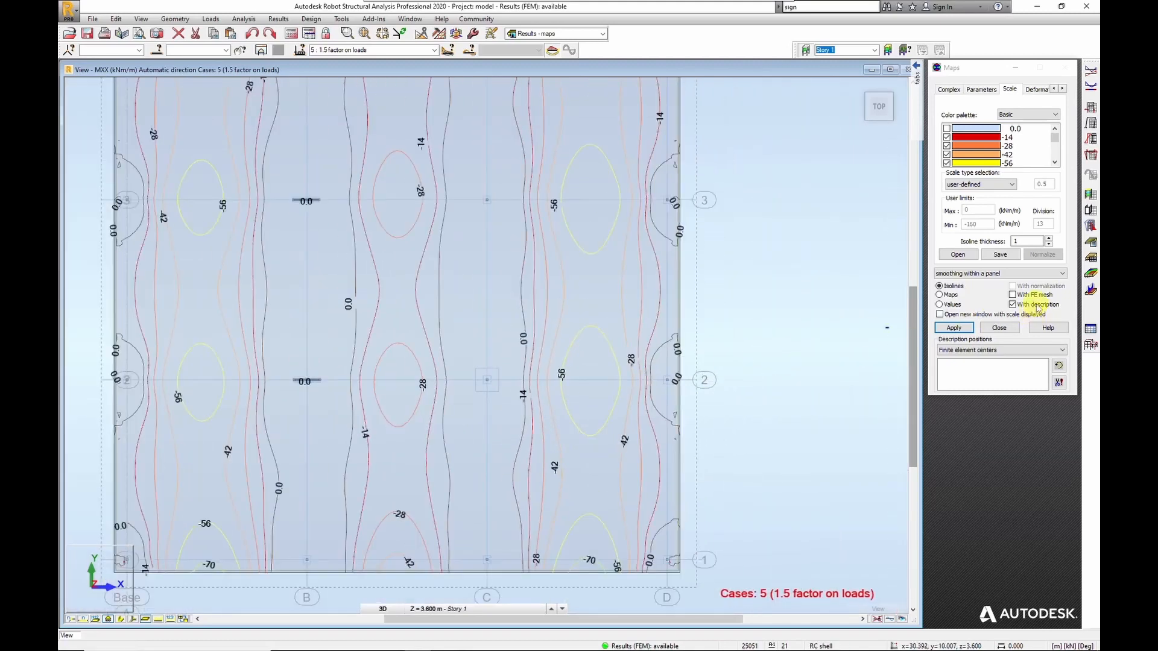
# Turn off the descriptions and display the xx moments as coloured maps over the whole slab.
pyautogui.click(1013, 305)
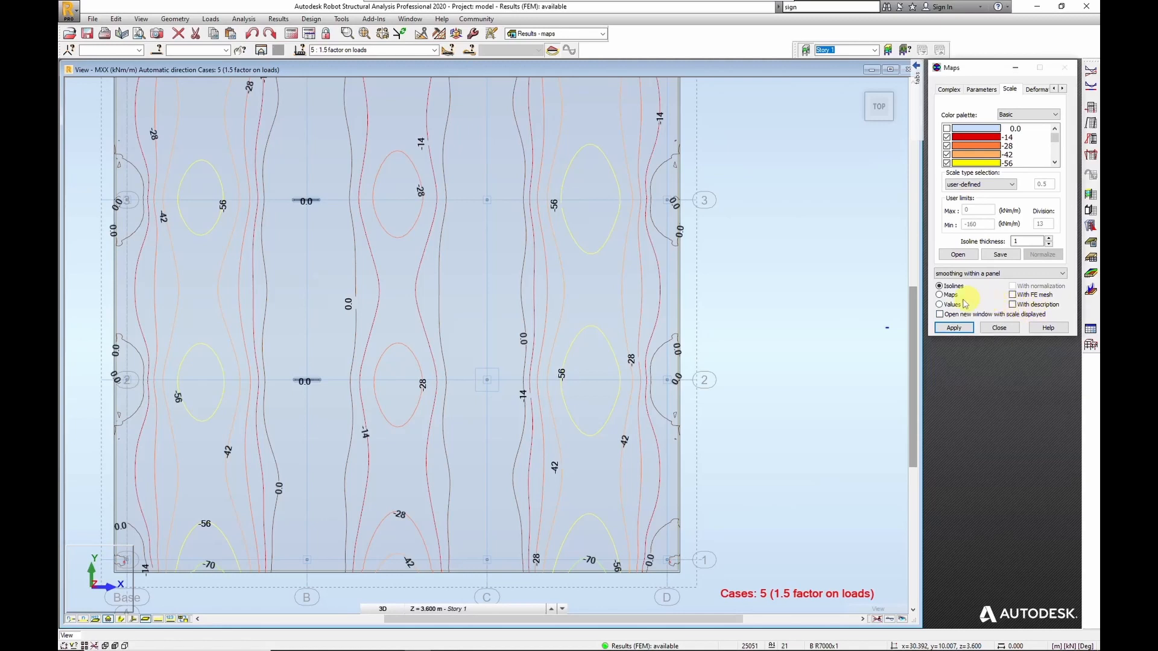
pyautogui.click(940, 295)
pyautogui.click(941, 329)
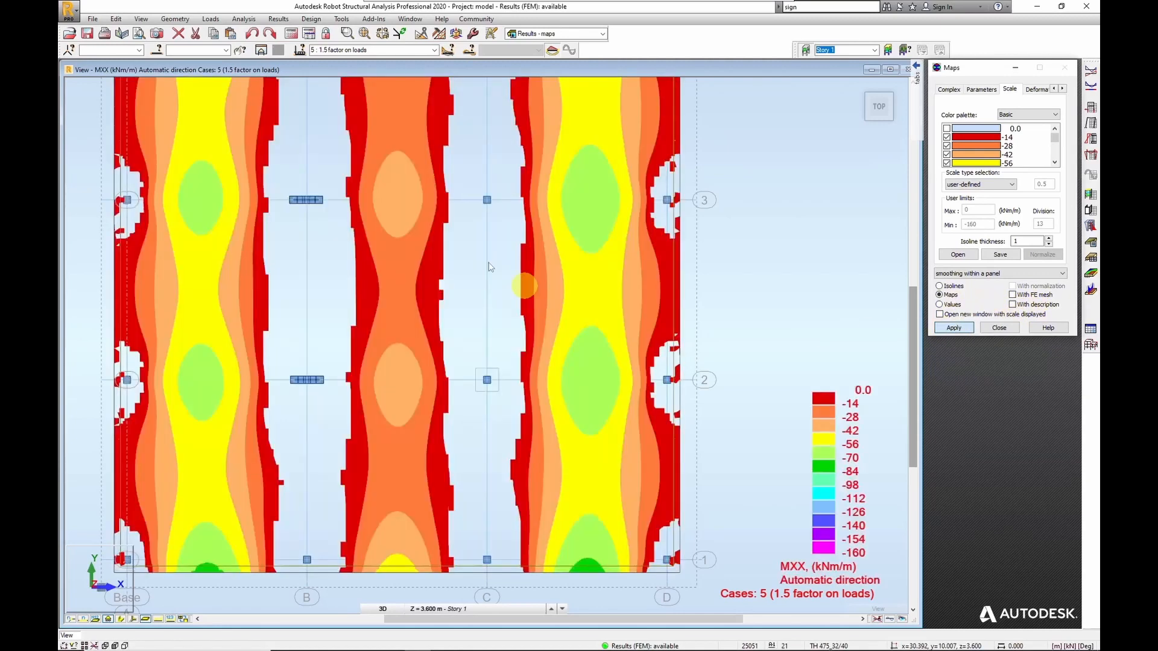
pyautogui.scroll(-3, 587, 419)
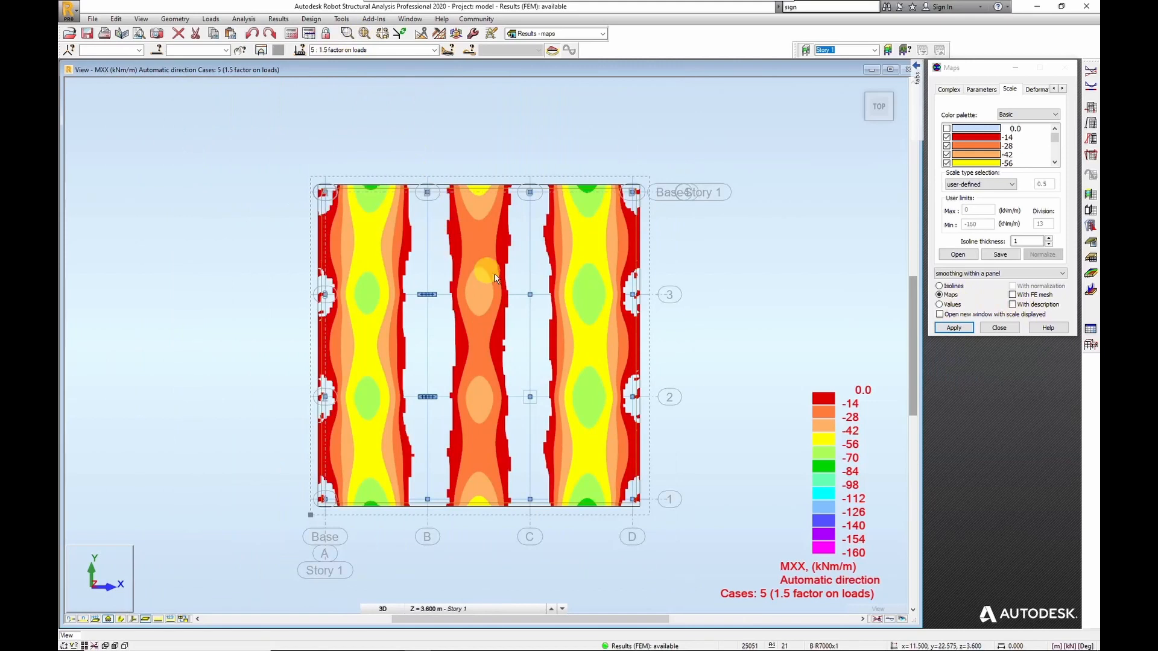
pyautogui.scroll(1, 584, 361)
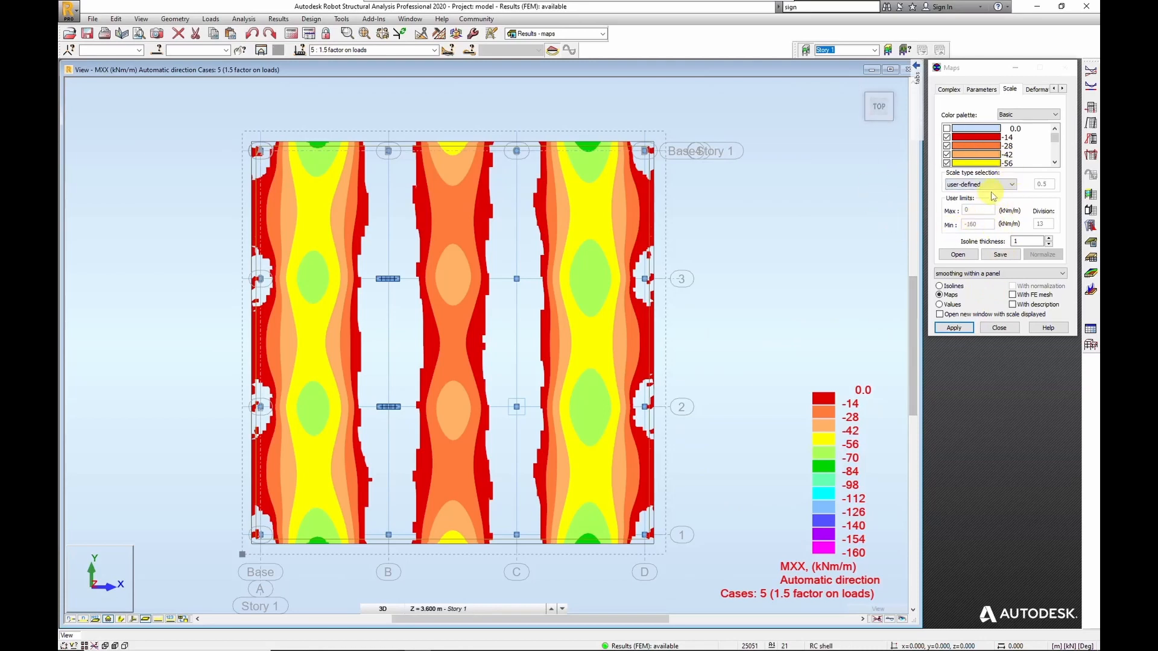
# Set the linear scale's maximum limit to -40 kNm/m and apply it to the map as a user-defined scale.
pyautogui.click(1011, 185)
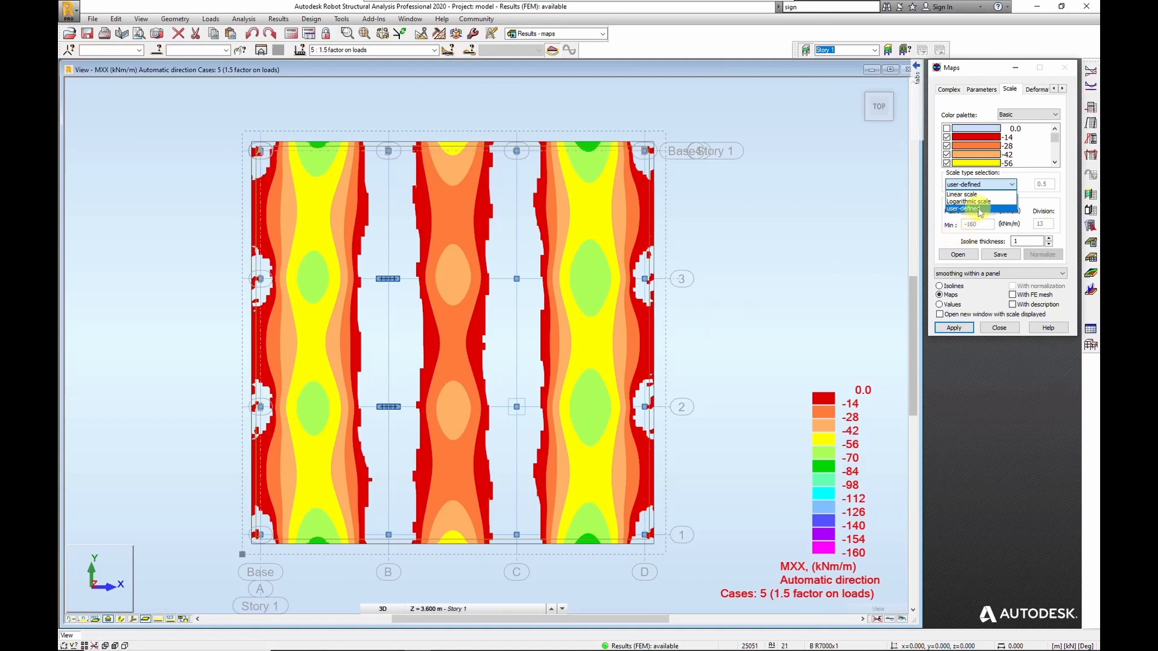
pyautogui.click(963, 194)
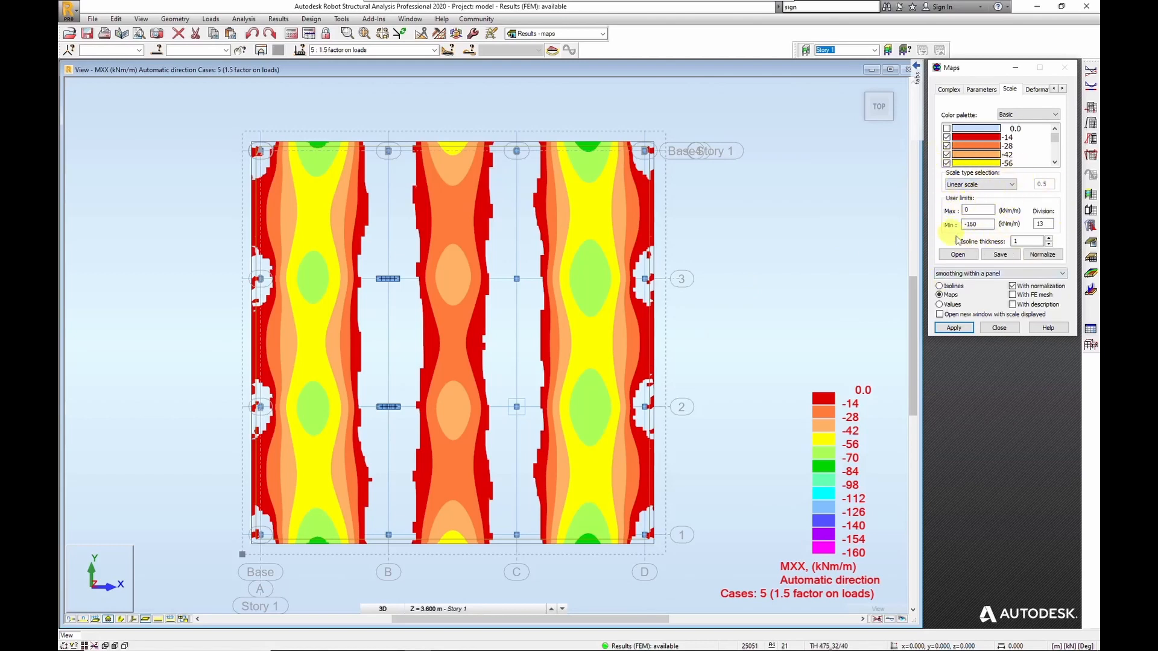
pyautogui.doubleClick(965, 210)
pyautogui.click(971, 224)
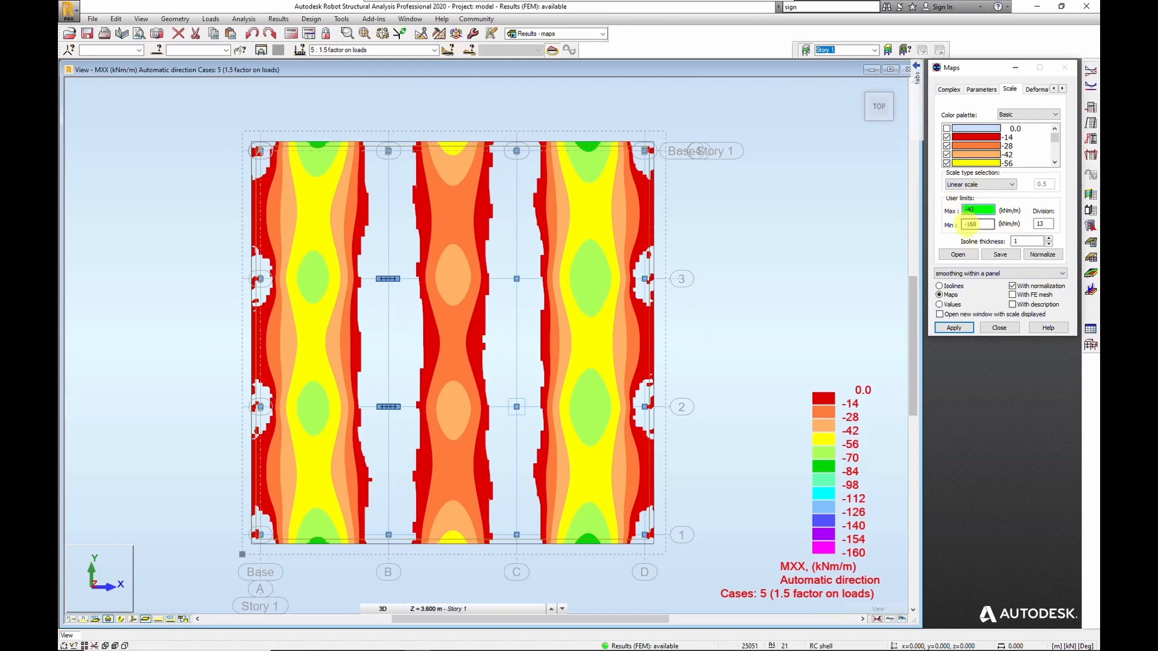
pyautogui.click(980, 185)
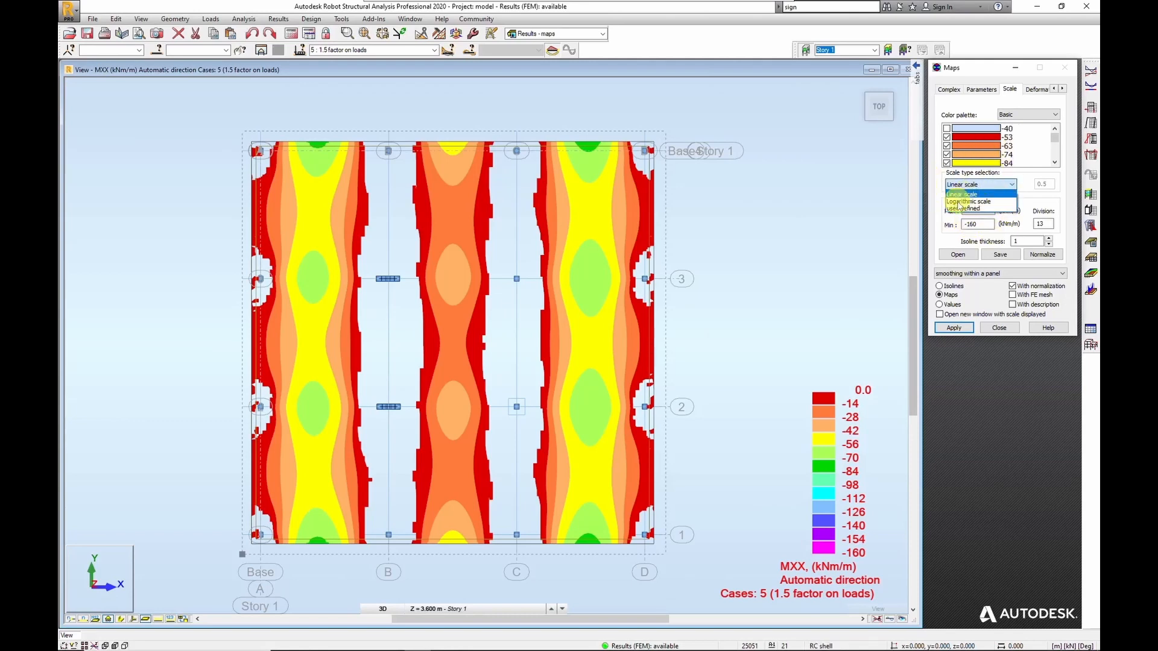
pyautogui.click(963, 209)
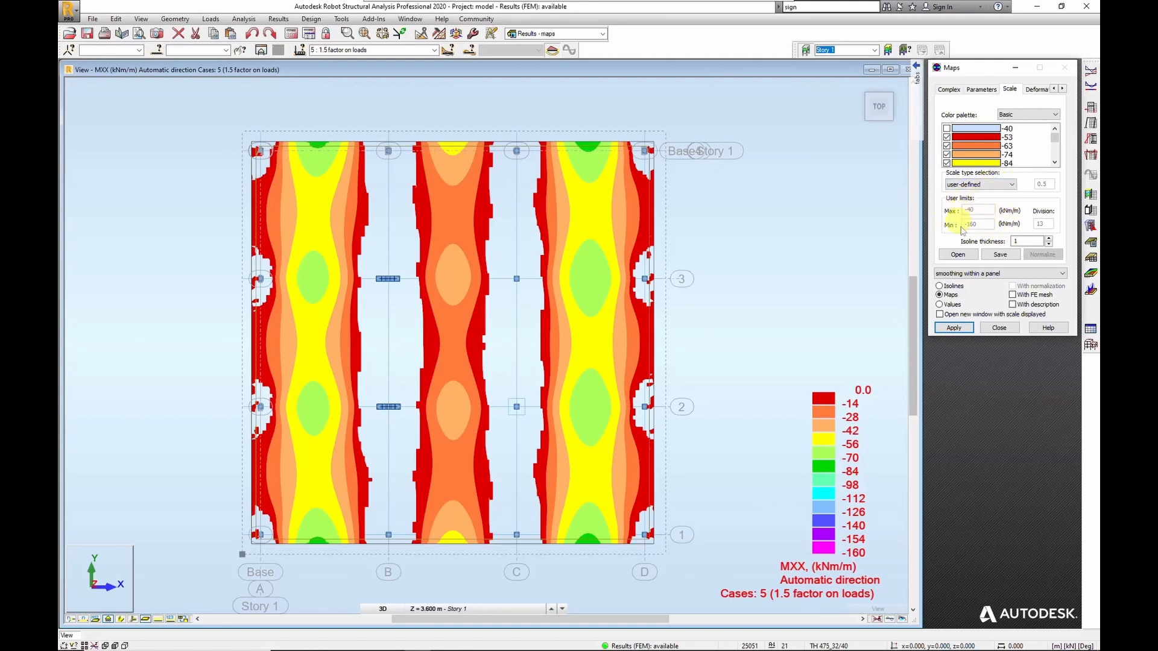
pyautogui.click(954, 328)
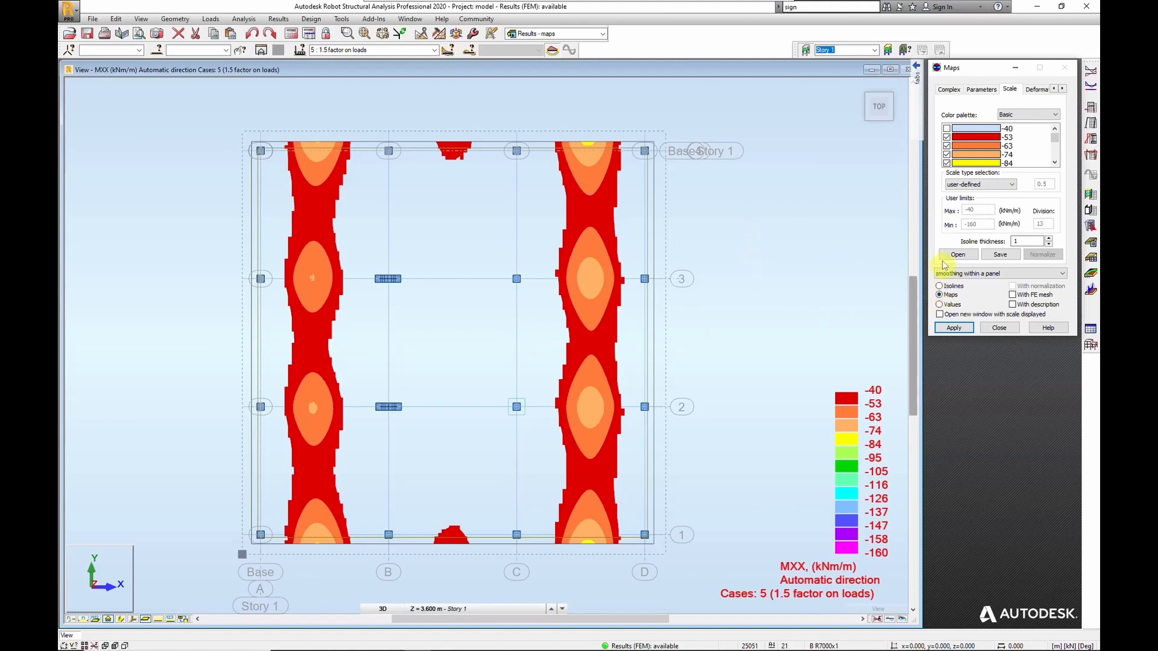
# Switch the map scale back to linear, normalize it and apply it to the xx moment map.
pyautogui.click(972, 184)
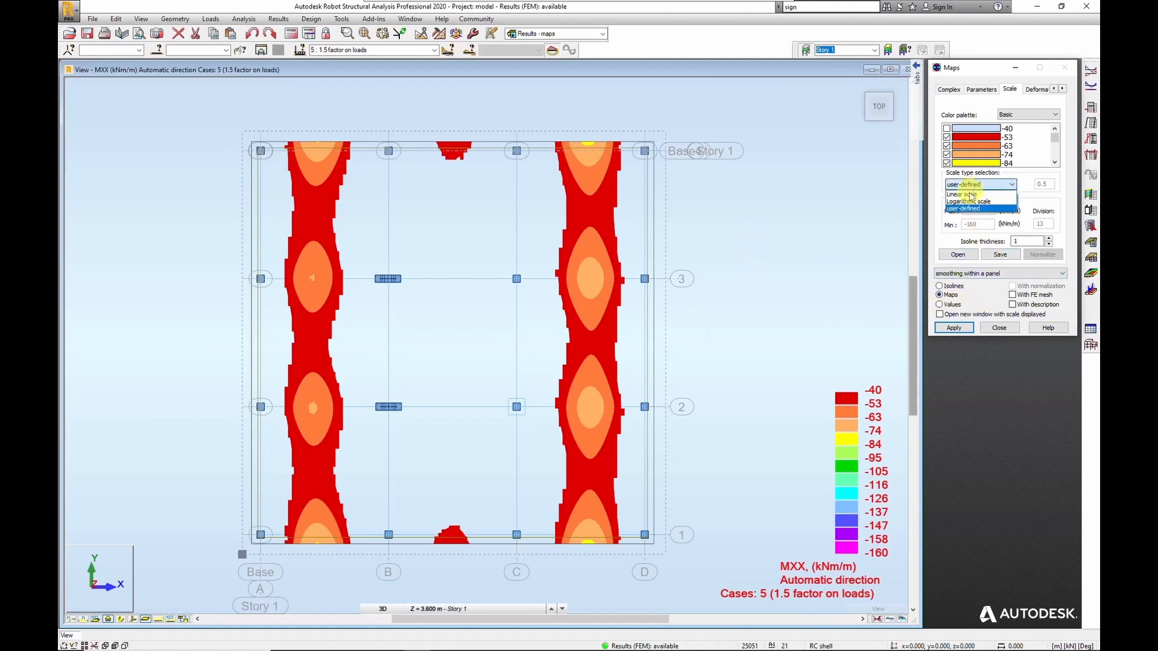
pyautogui.click(972, 193)
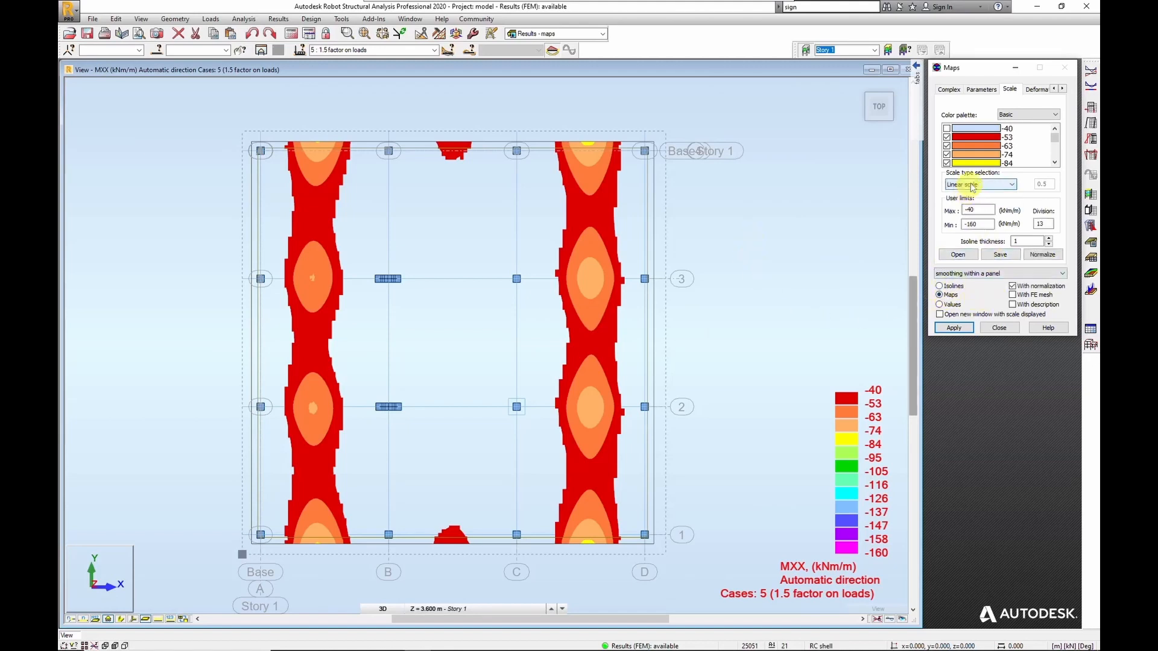
pyautogui.click(1043, 255)
pyautogui.click(954, 328)
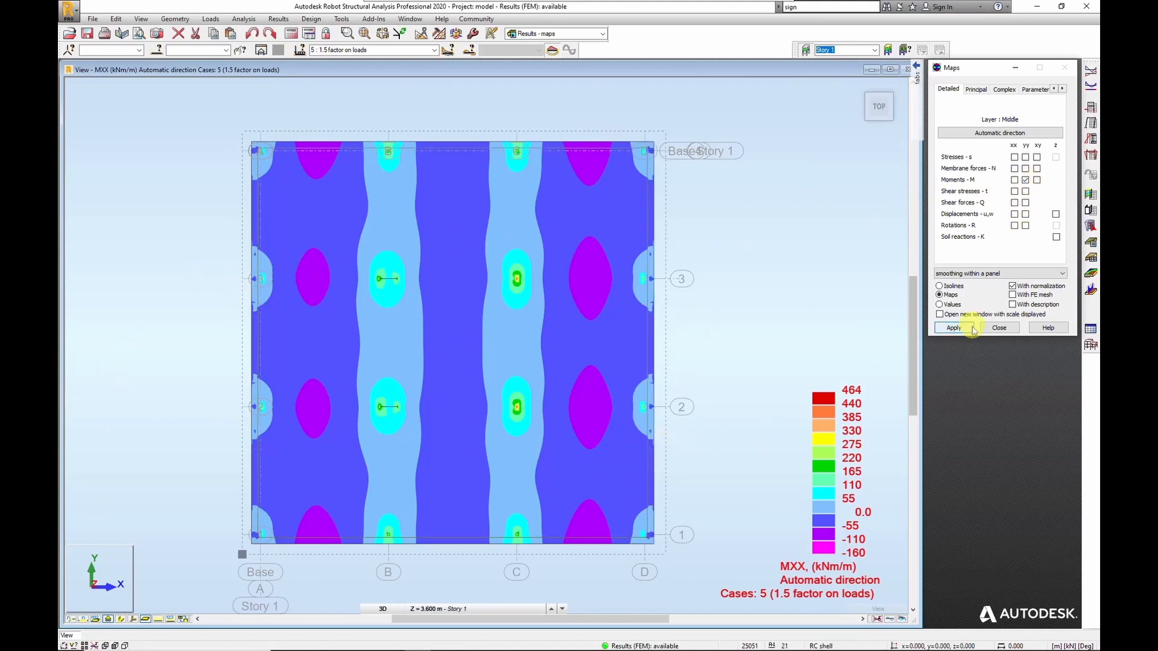
# Display the slab's yy moment map, followed by its xy moment map.
pyautogui.click(953, 327)
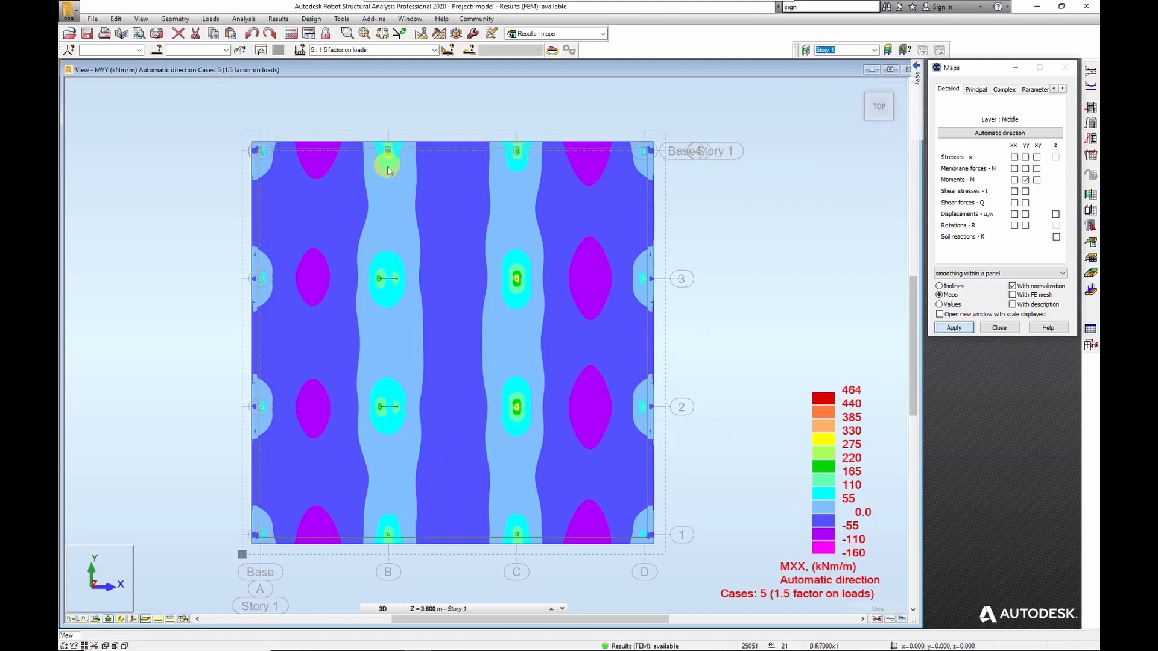
pyautogui.click(953, 328)
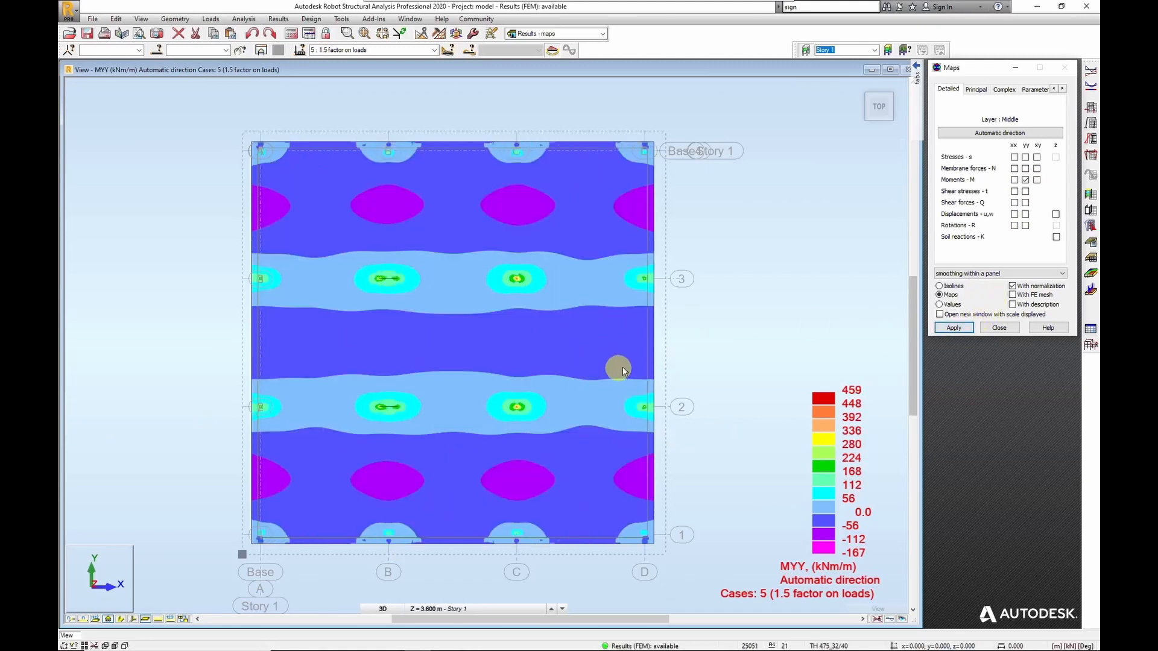
pyautogui.click(1037, 180)
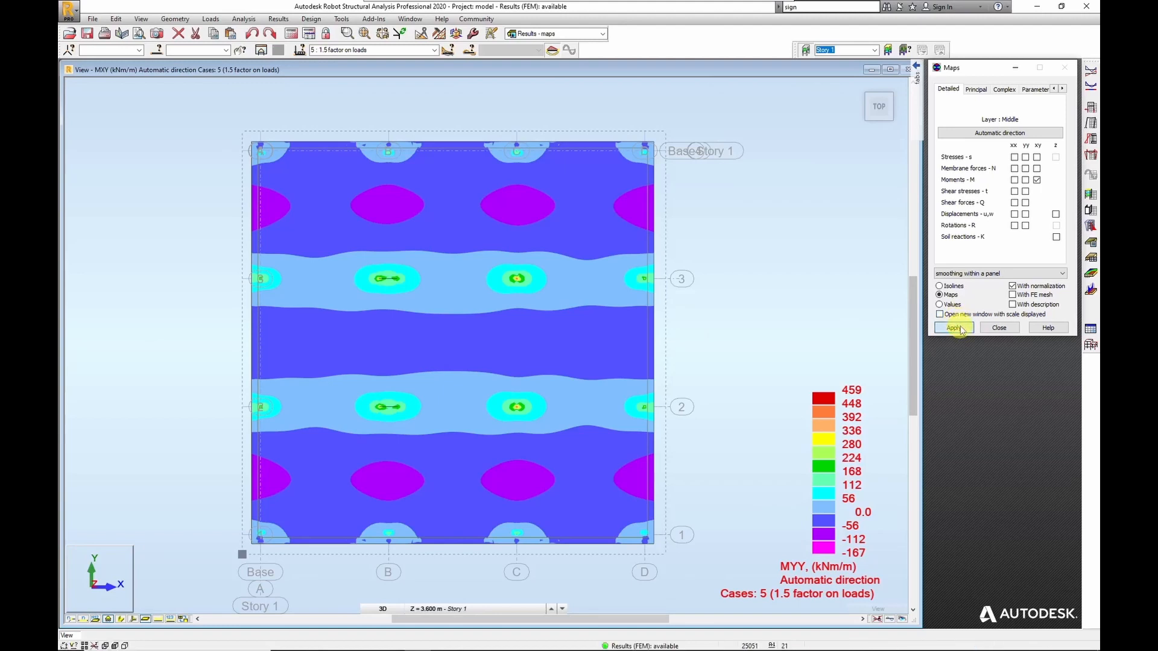
pyautogui.click(959, 330)
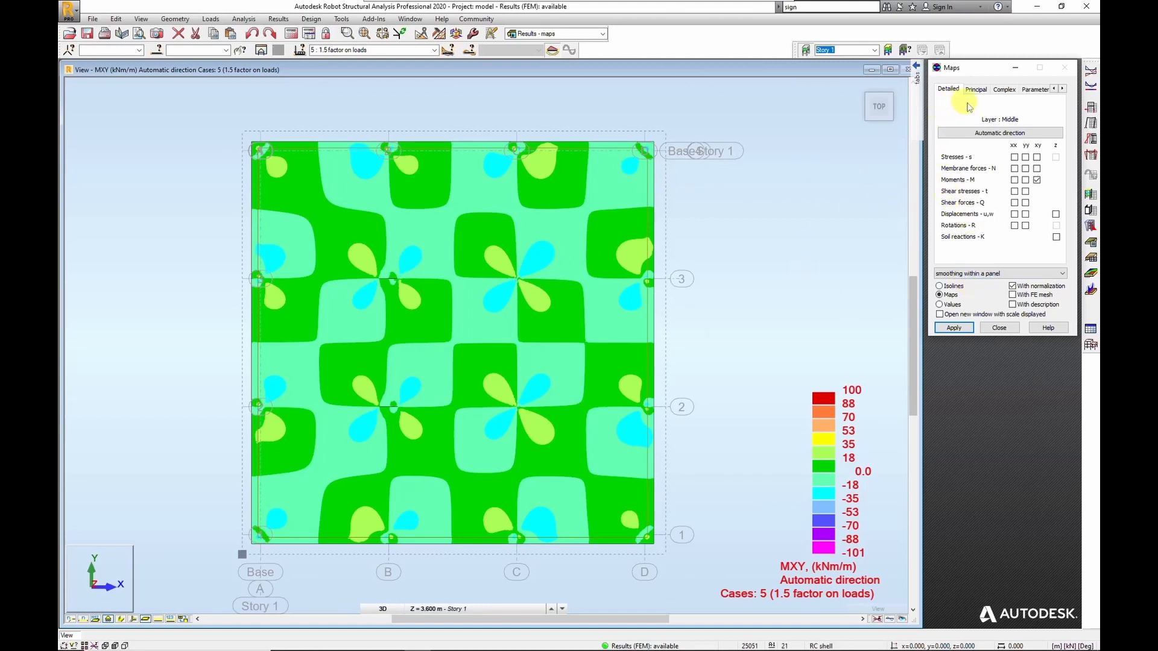
# Clear the xy moment map from the slab and switch to the Complex map settings.
pyautogui.click(1037, 180)
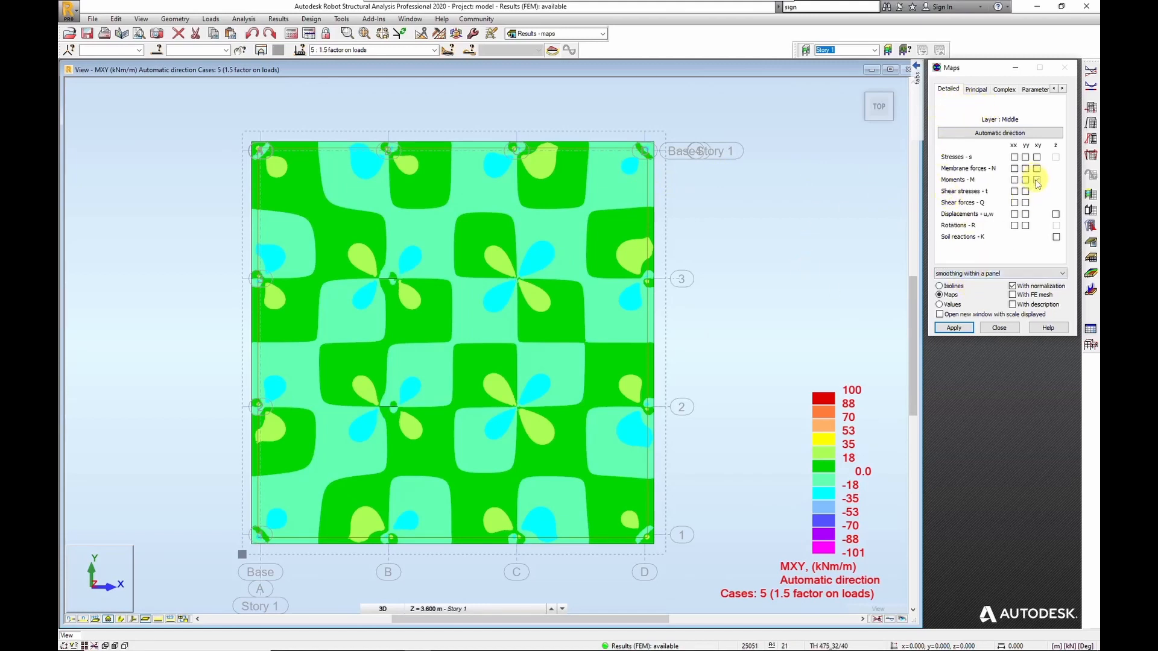
pyautogui.click(968, 328)
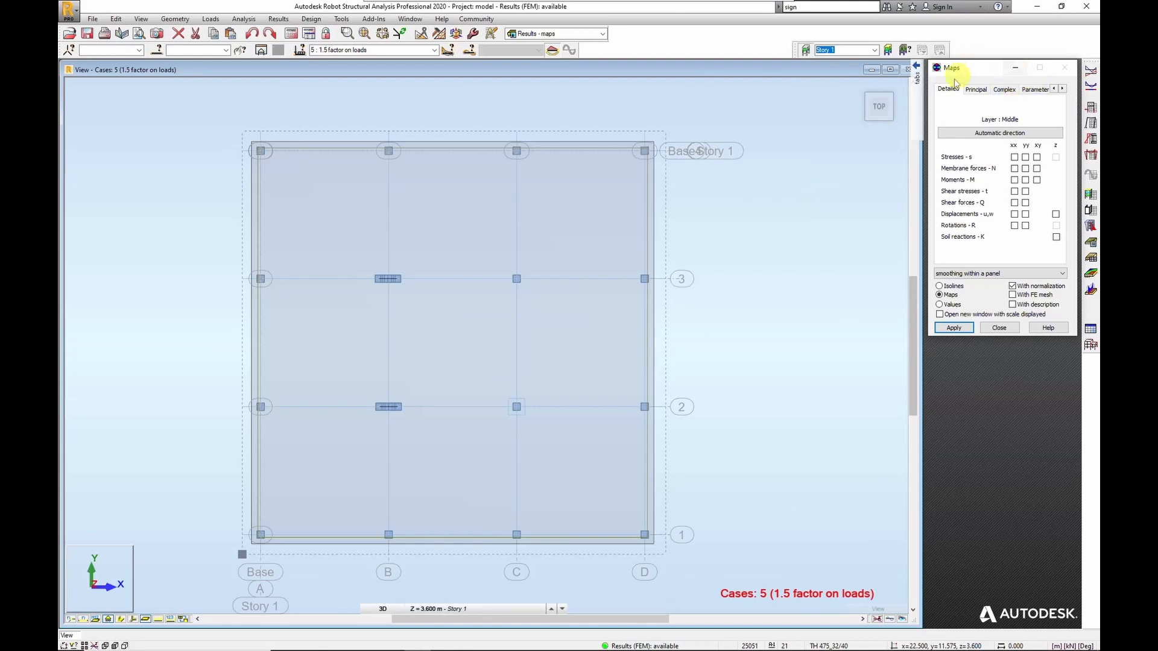
pyautogui.click(1005, 91)
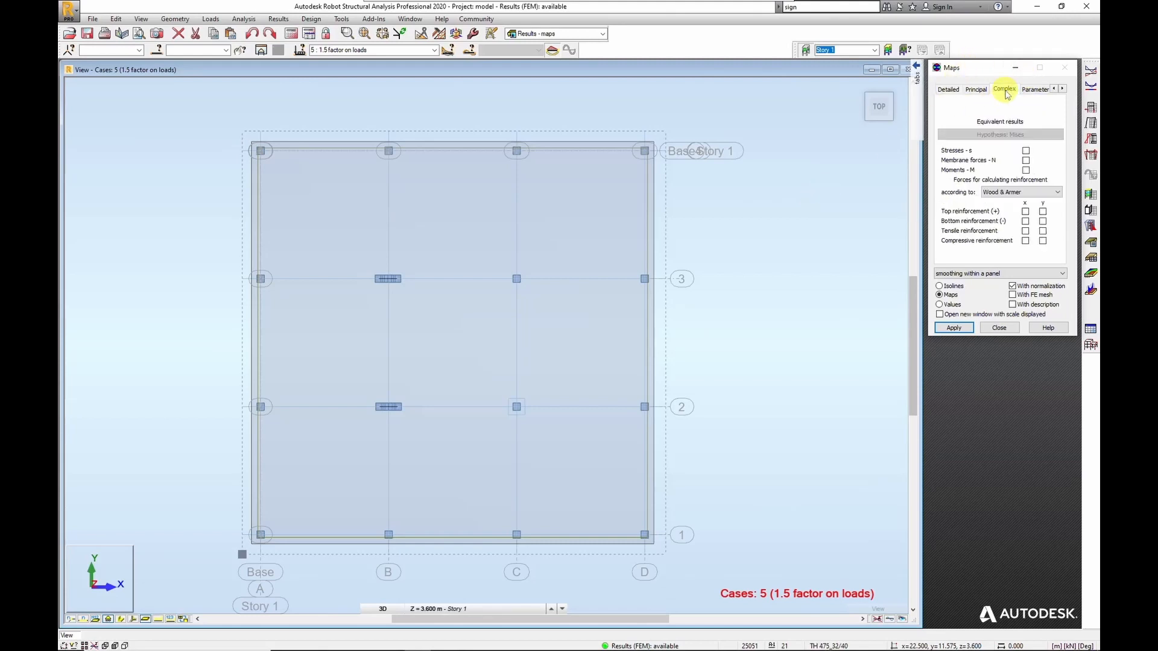
# Try NEN as the method for calculating reinforcement forces, and return to Wood & Armer.
pyautogui.click(1049, 194)
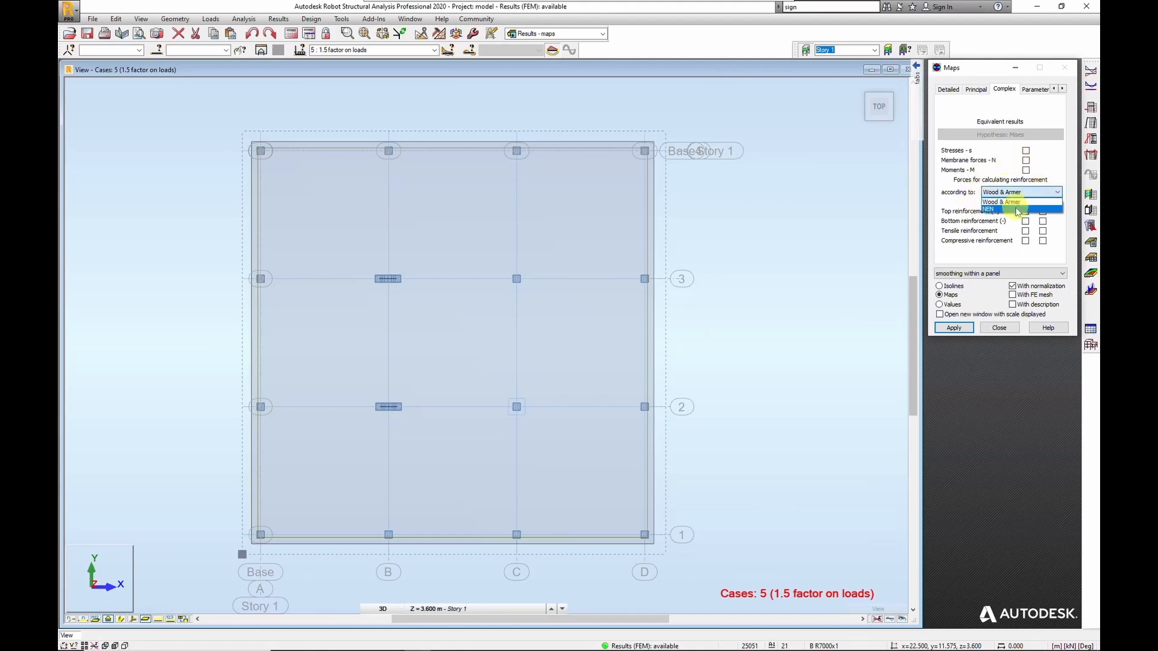
pyautogui.click(992, 208)
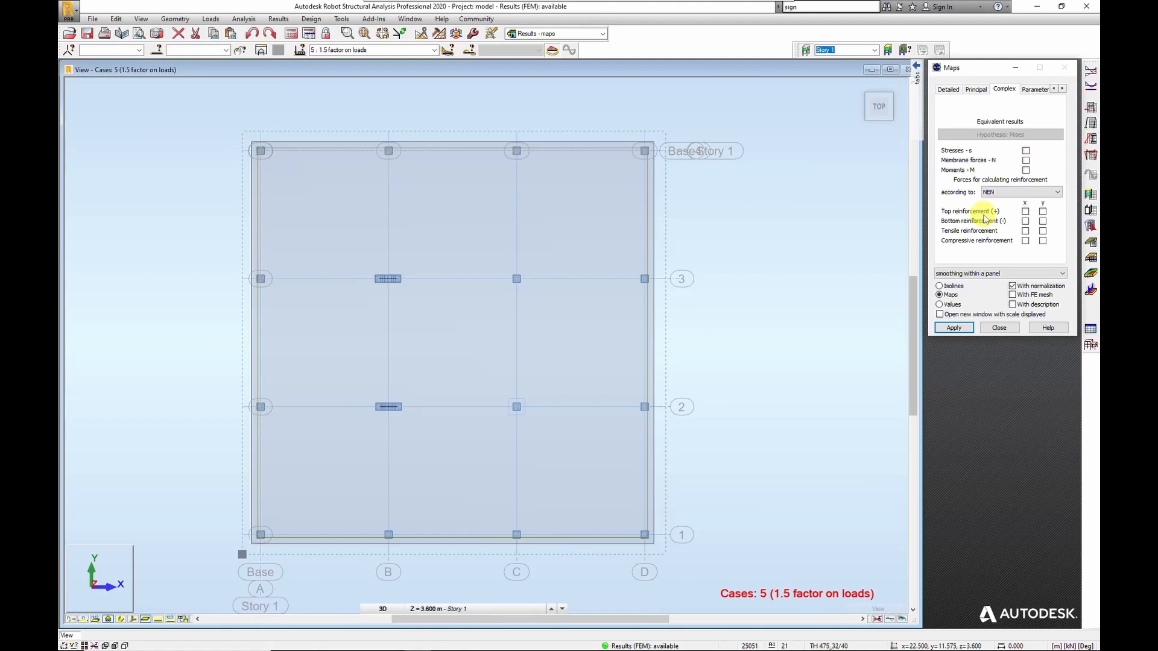
pyautogui.click(992, 192)
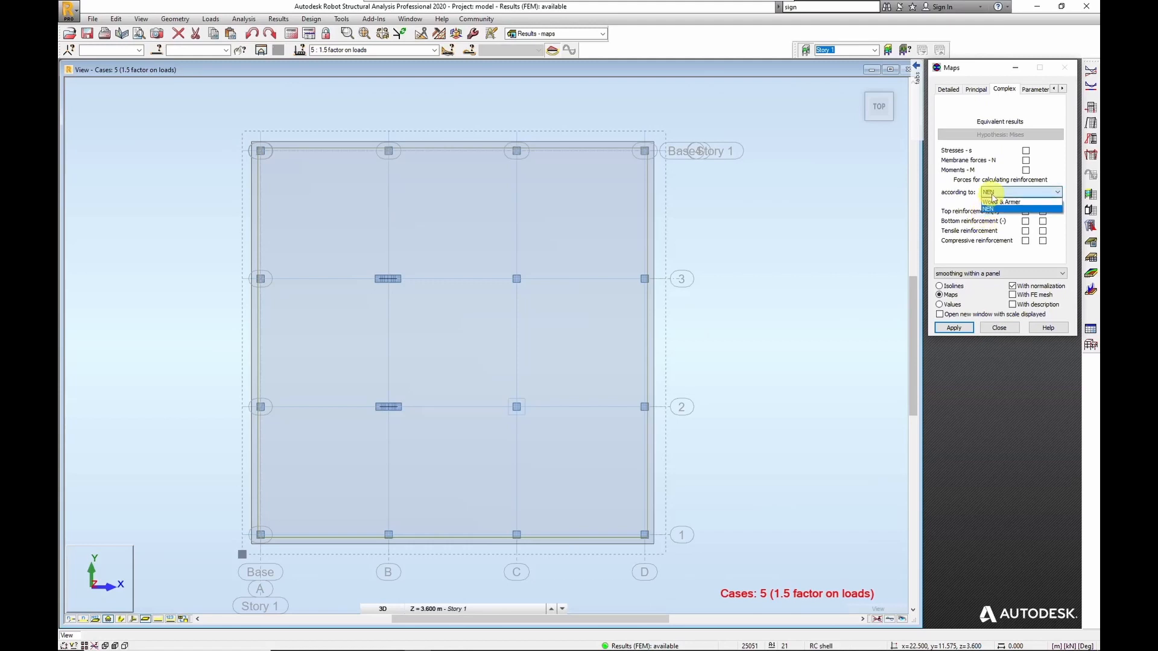
pyautogui.click(993, 201)
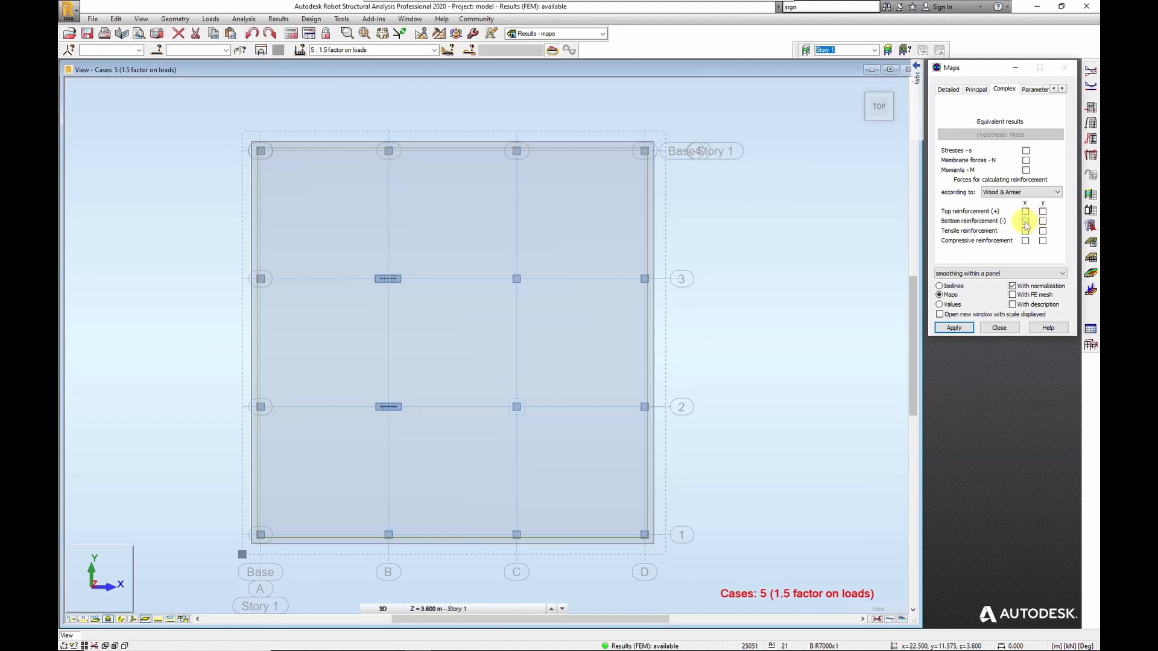
# Display the slab's x-direction bottom reinforcement (-) map according to Wood & Armer.
pyautogui.click(1026, 221)
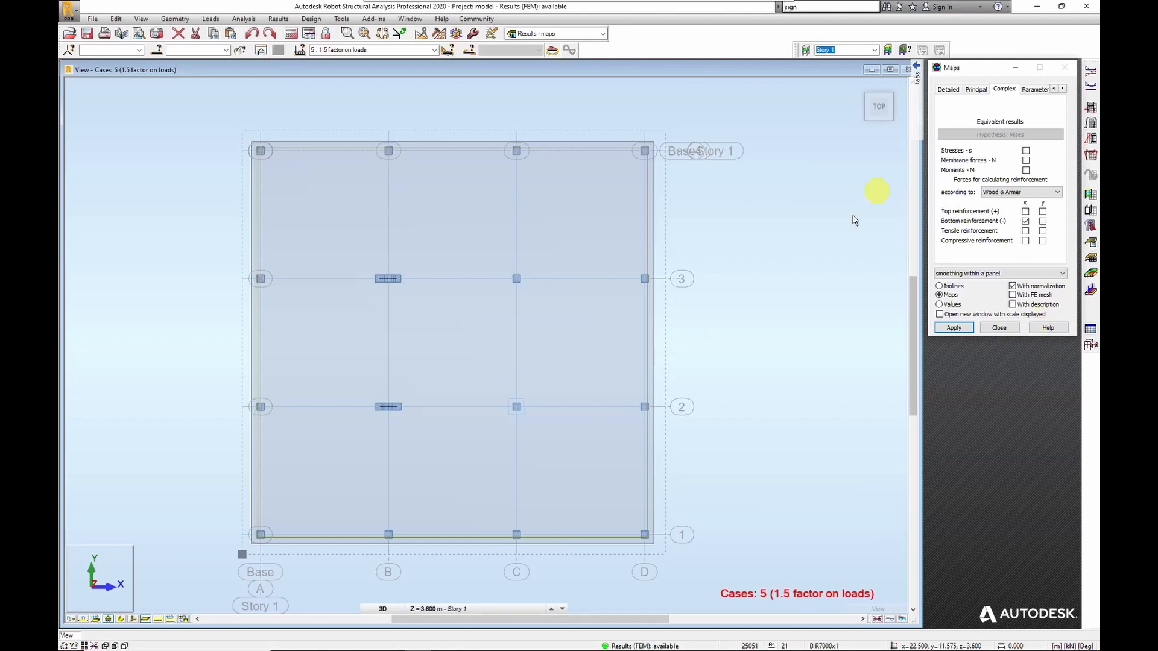
pyautogui.click(955, 328)
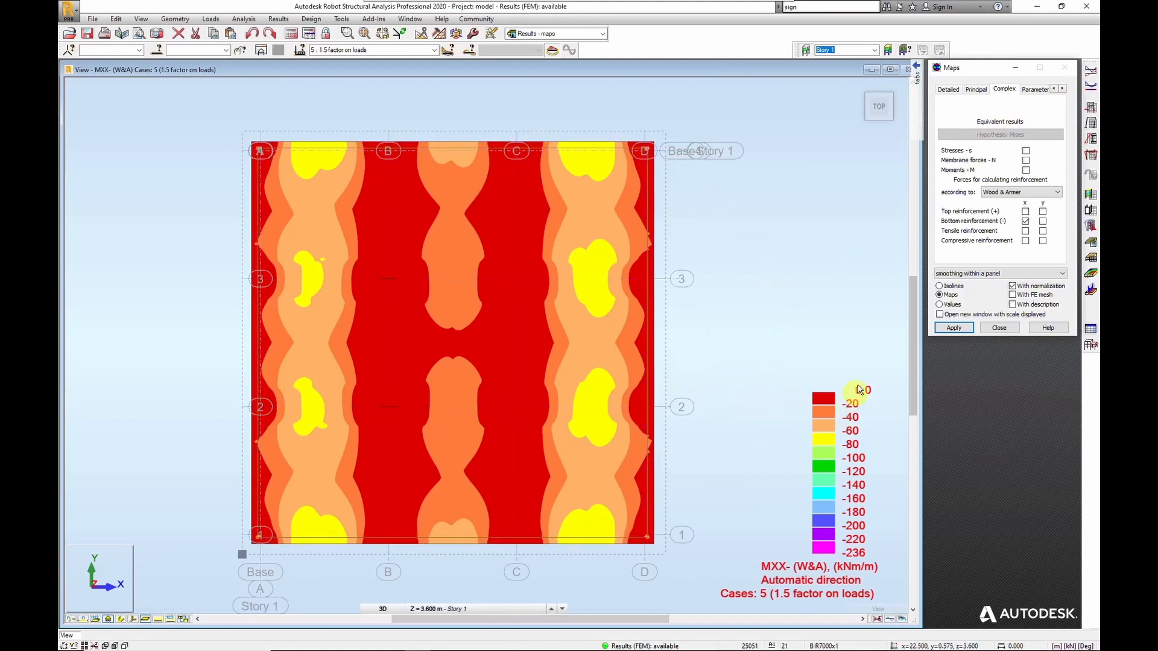
# Set the map scale limits to a maximum of -40 and a minimum of -100 kNm/m.
pyautogui.click(1062, 89)
pyautogui.click(1062, 88)
pyautogui.click(1062, 88)
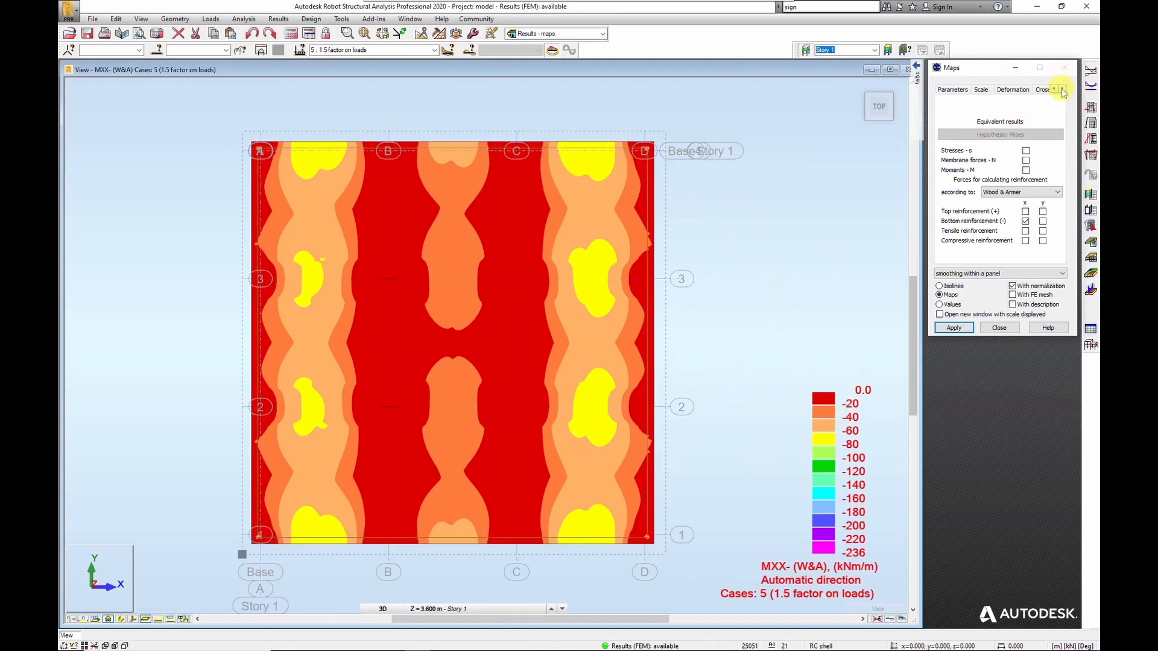
pyautogui.click(983, 90)
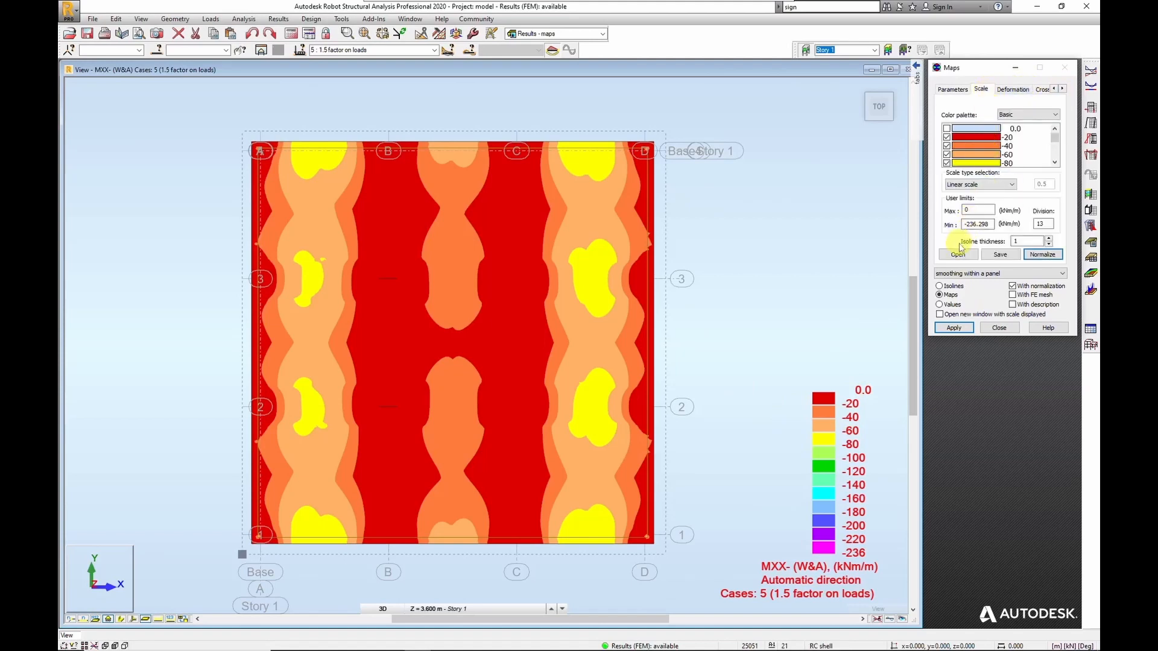
pyautogui.doubleClick(976, 209)
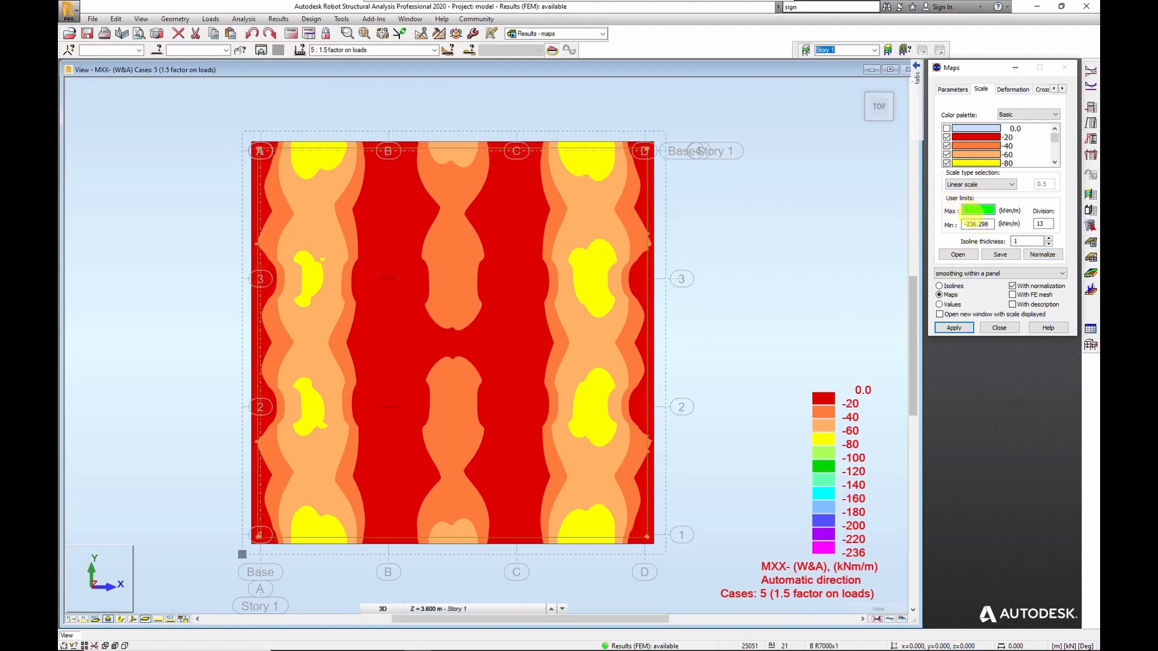
pyautogui.write('-40')
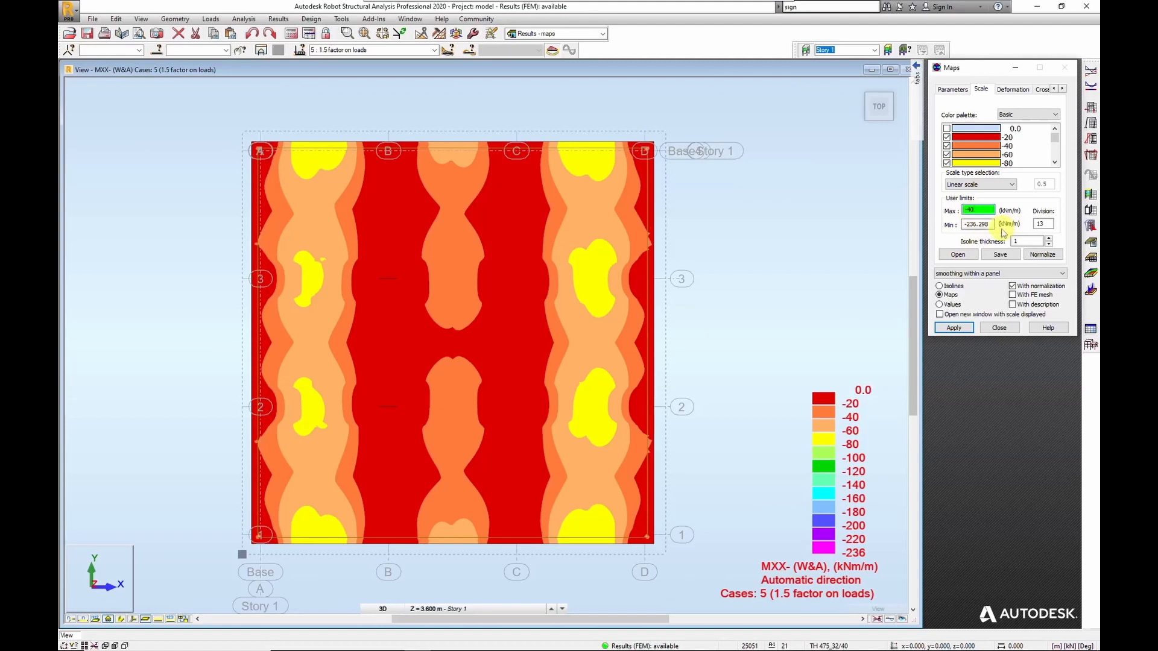
pyautogui.press('Tab')
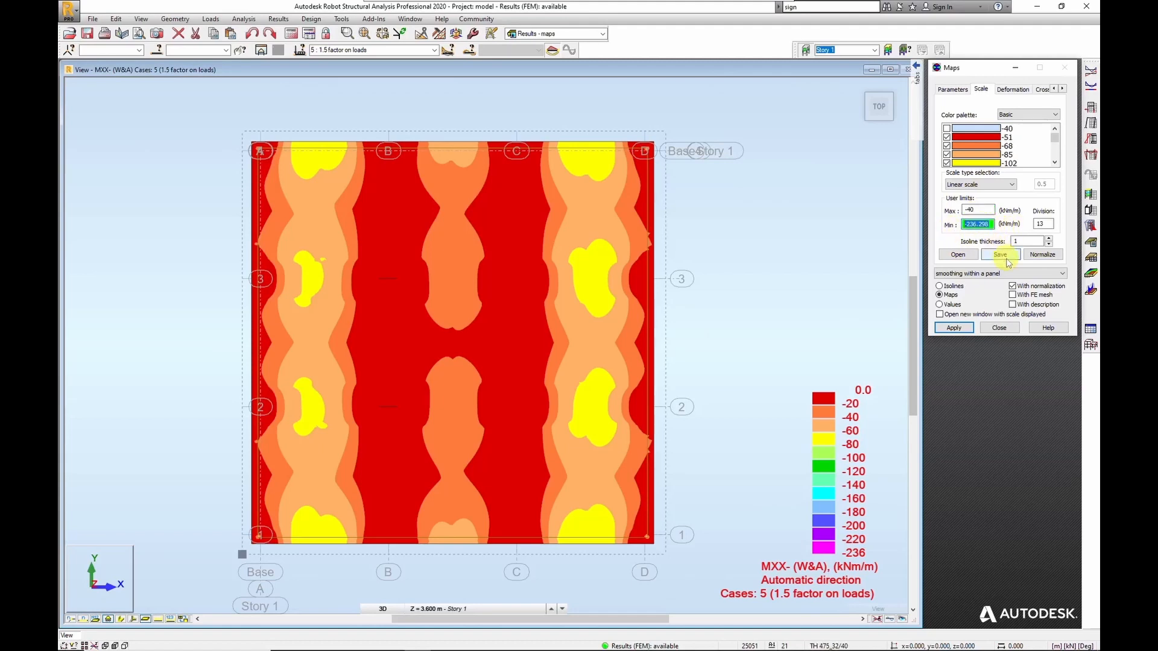
pyautogui.write('-100')
pyautogui.click(1000, 255)
# Switch the scale type to user-defined and apply it to the bottom reinforcement map.
pyautogui.click(1001, 184)
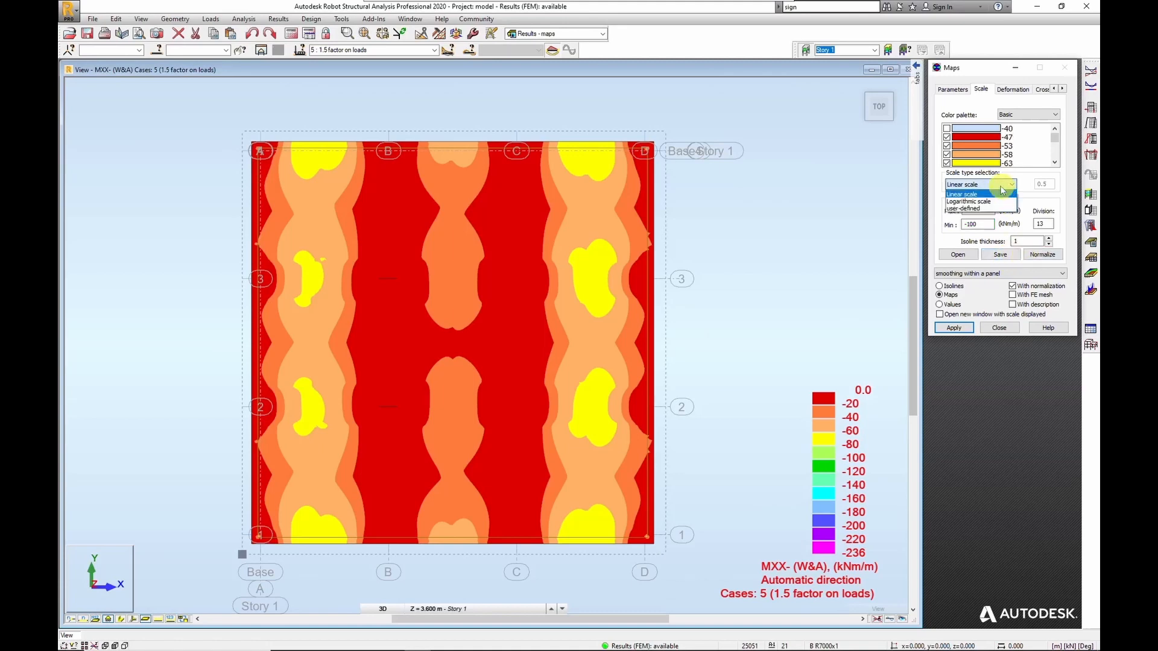
pyautogui.click(960, 208)
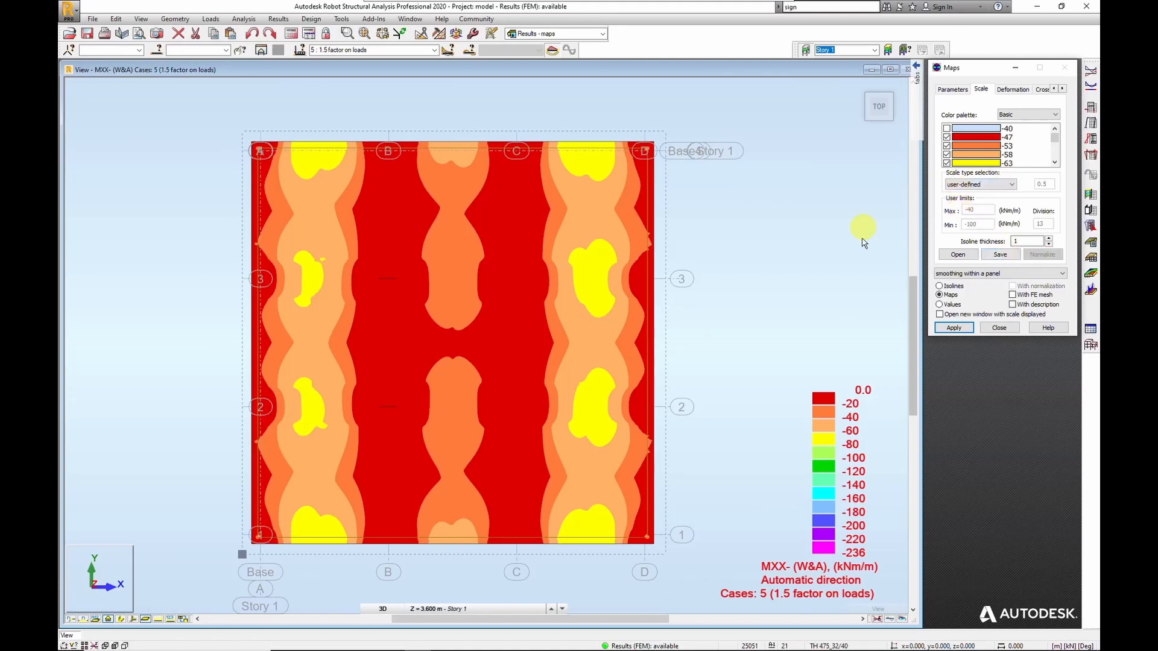
pyautogui.click(967, 330)
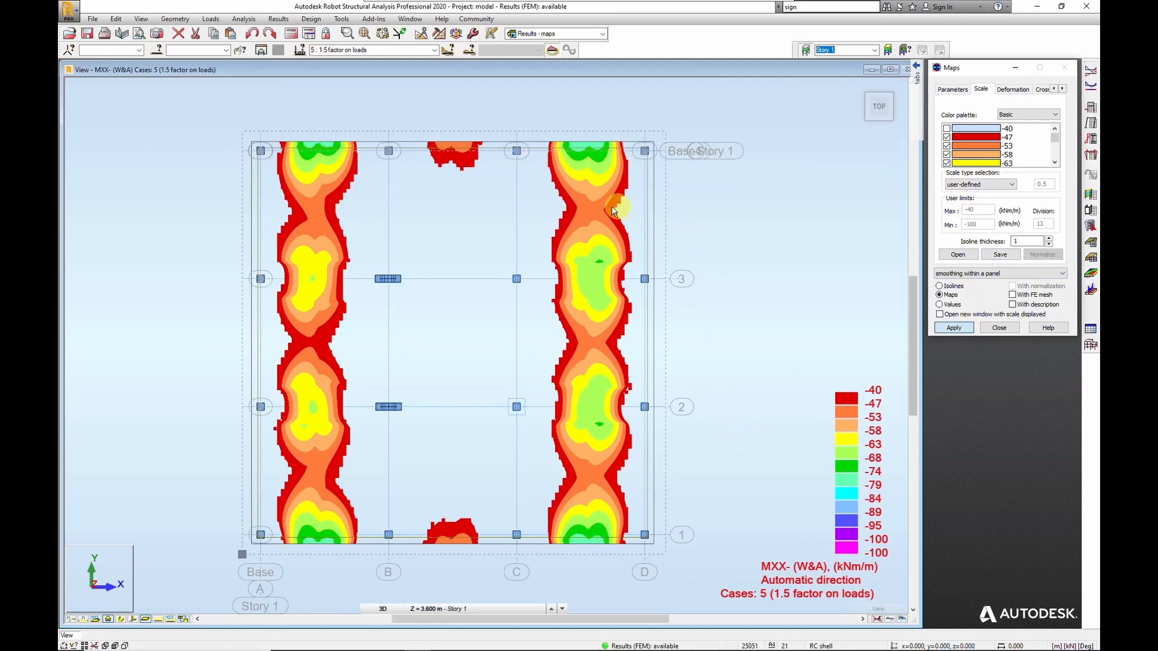
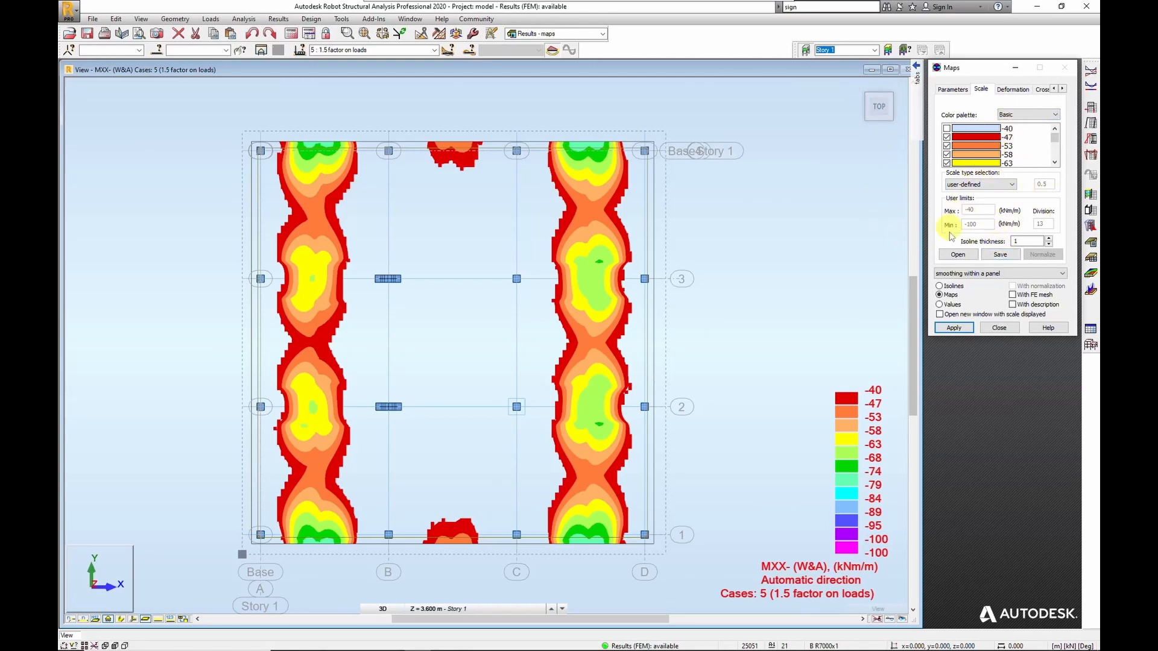
pyautogui.click(1001, 257)
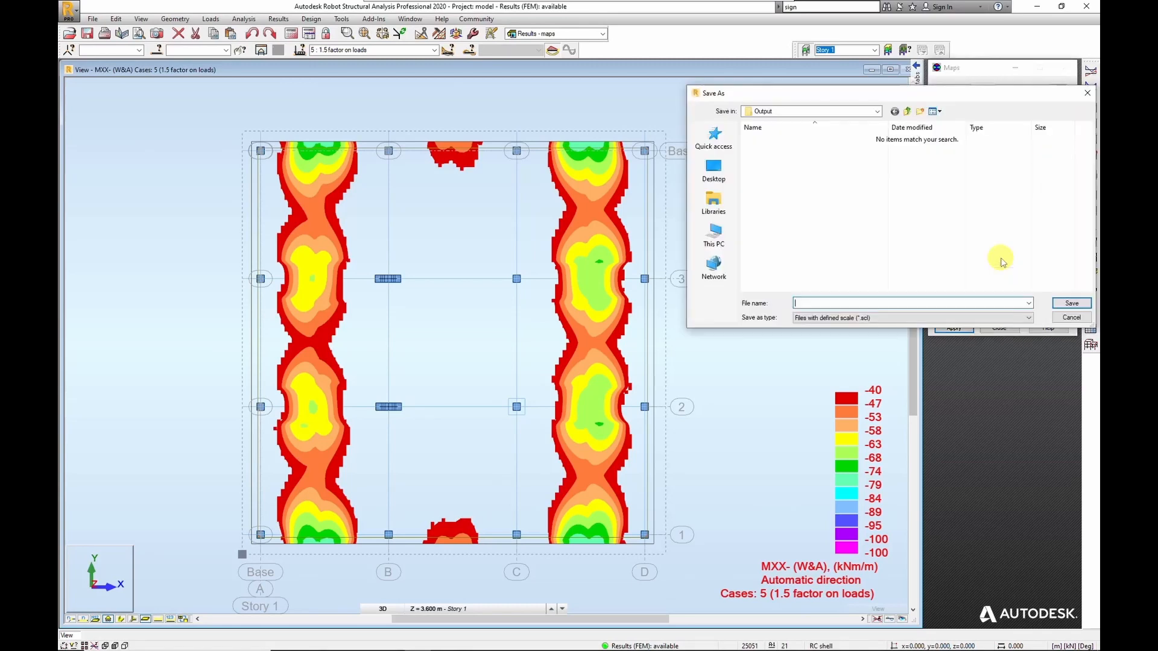
pyautogui.click(1066, 316)
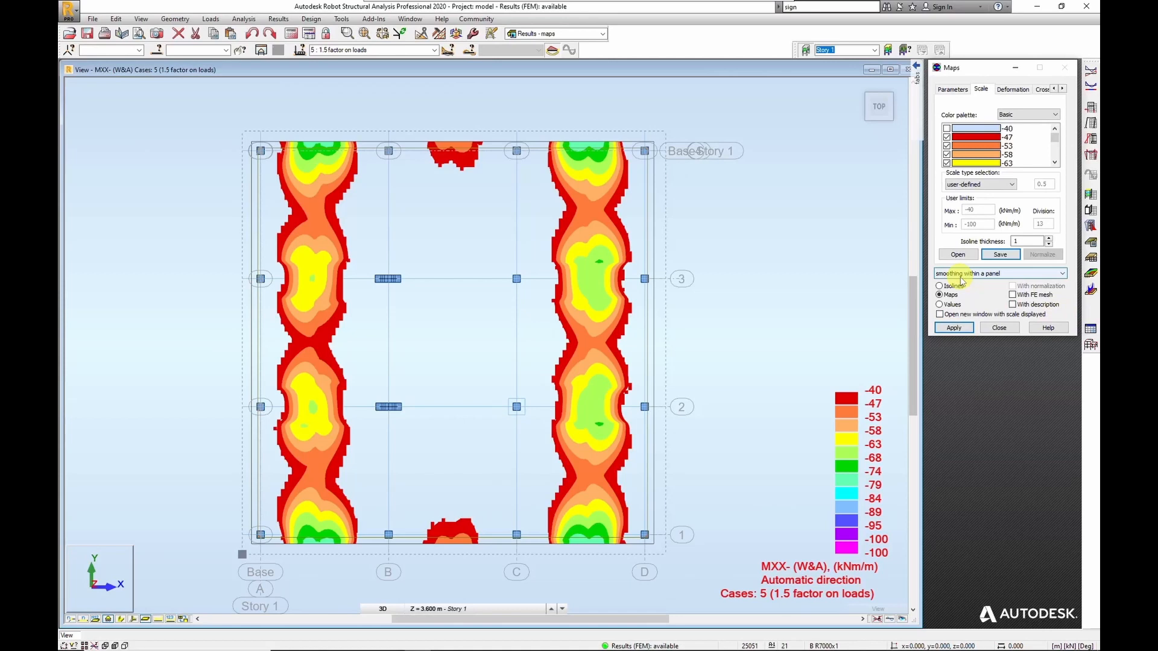
pyautogui.click(958, 255)
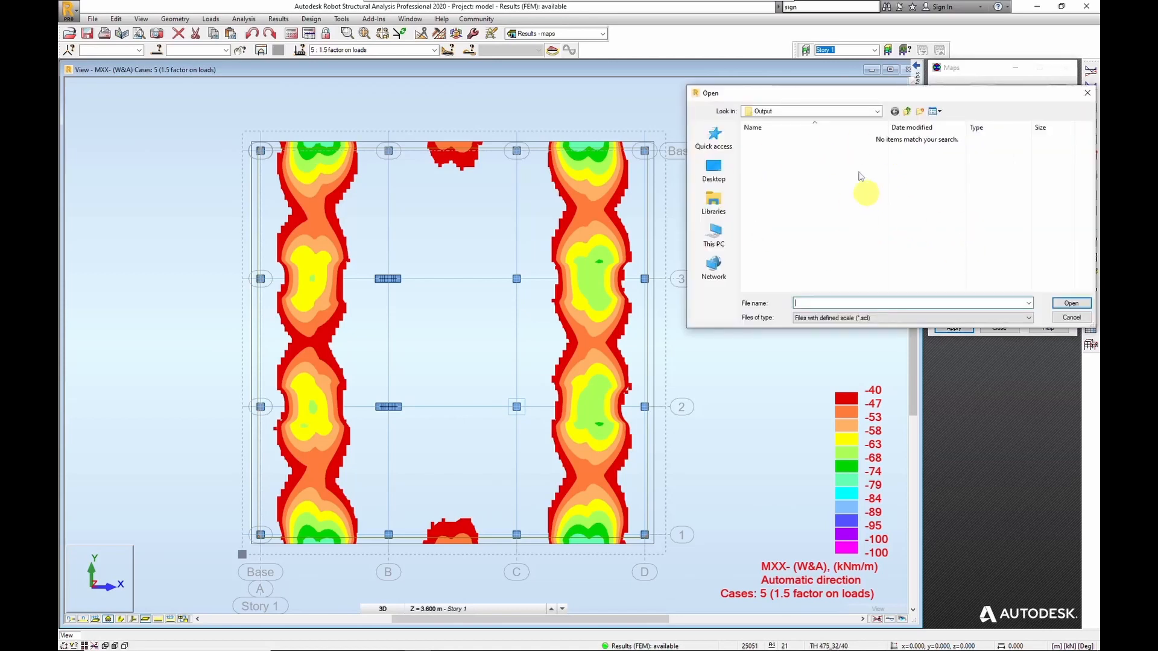
pyautogui.click(1071, 318)
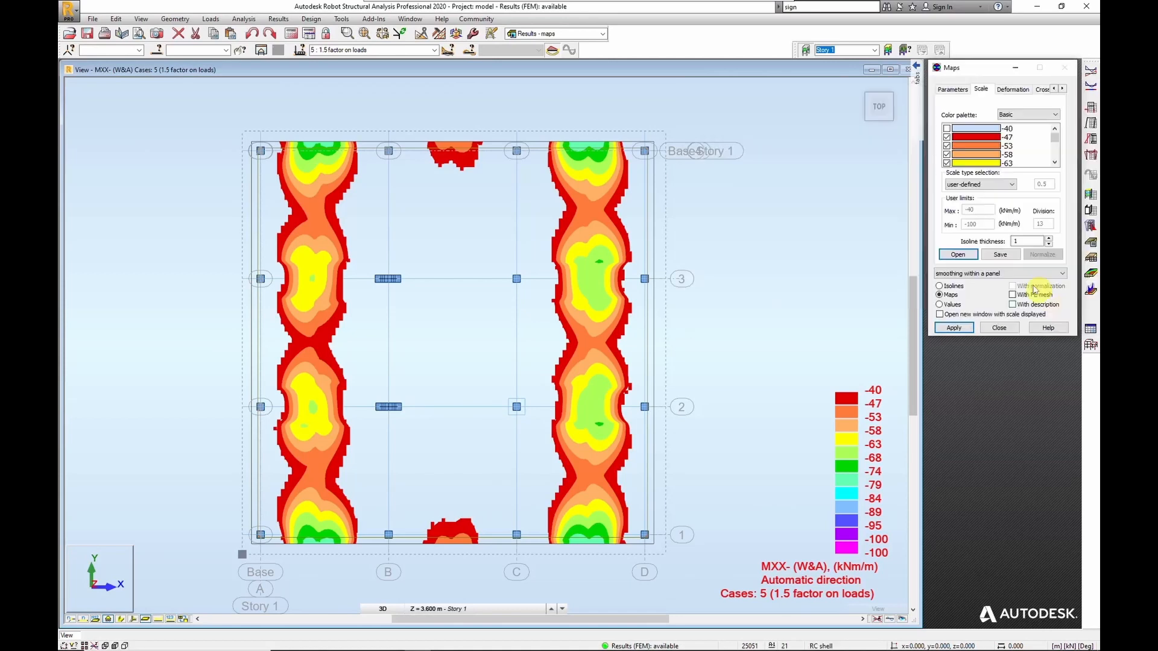
# Save the user-defined scale to the Output folder as "contour Mxx-btm".
pyautogui.click(1000, 255)
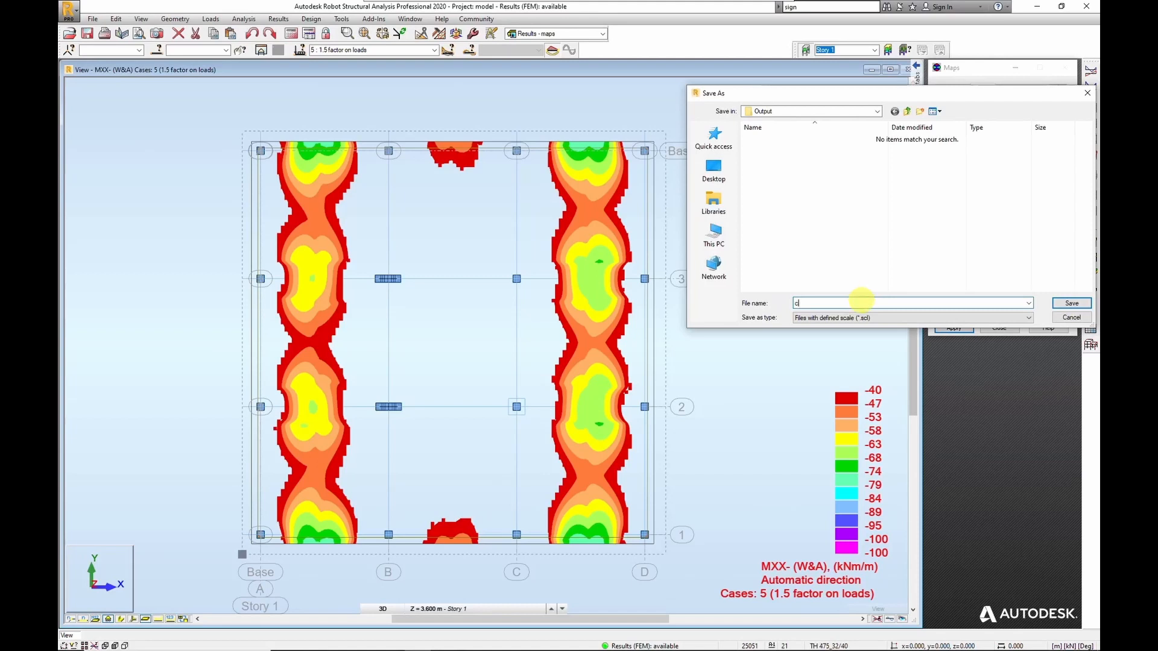
pyautogui.write('contour Mxx')
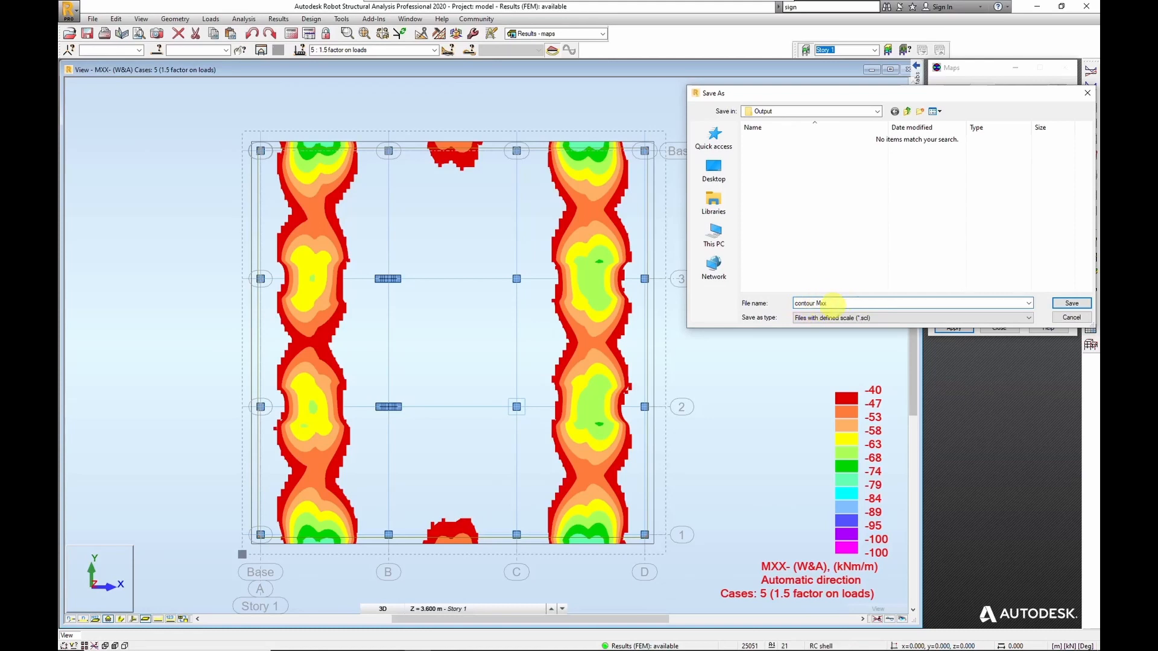
pyautogui.write('-btm')
pyautogui.click(1071, 303)
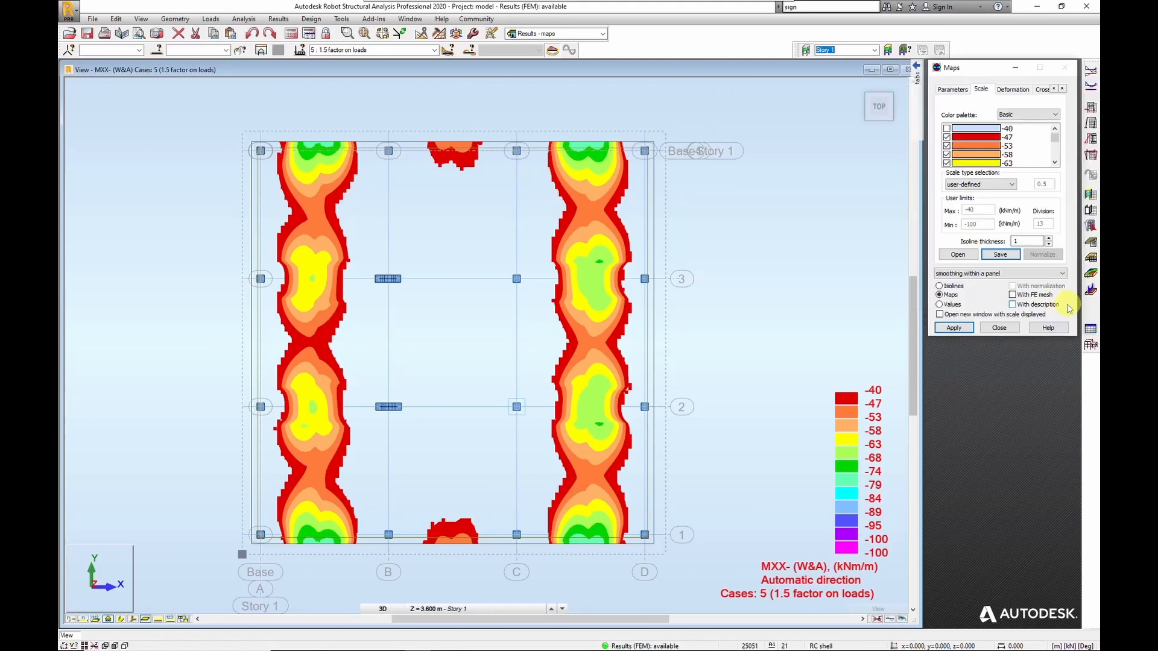
# Load the saved scale file "contour Mxx-btm" and apply it to the map.
pyautogui.click(958, 255)
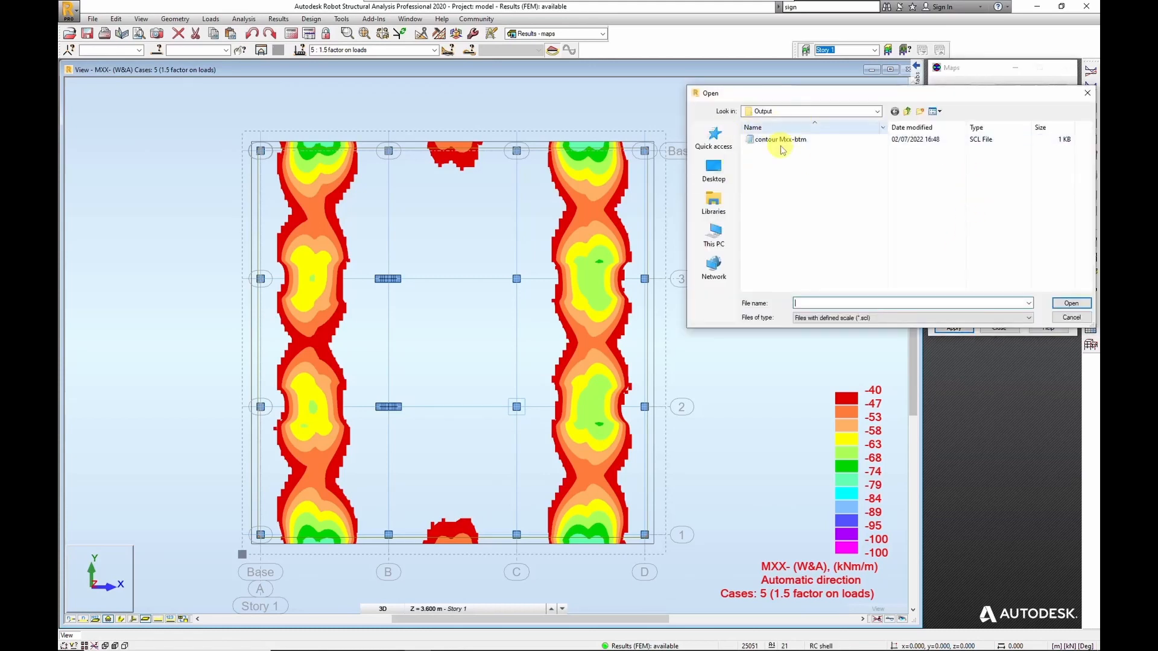
pyautogui.click(781, 140)
pyautogui.click(1071, 303)
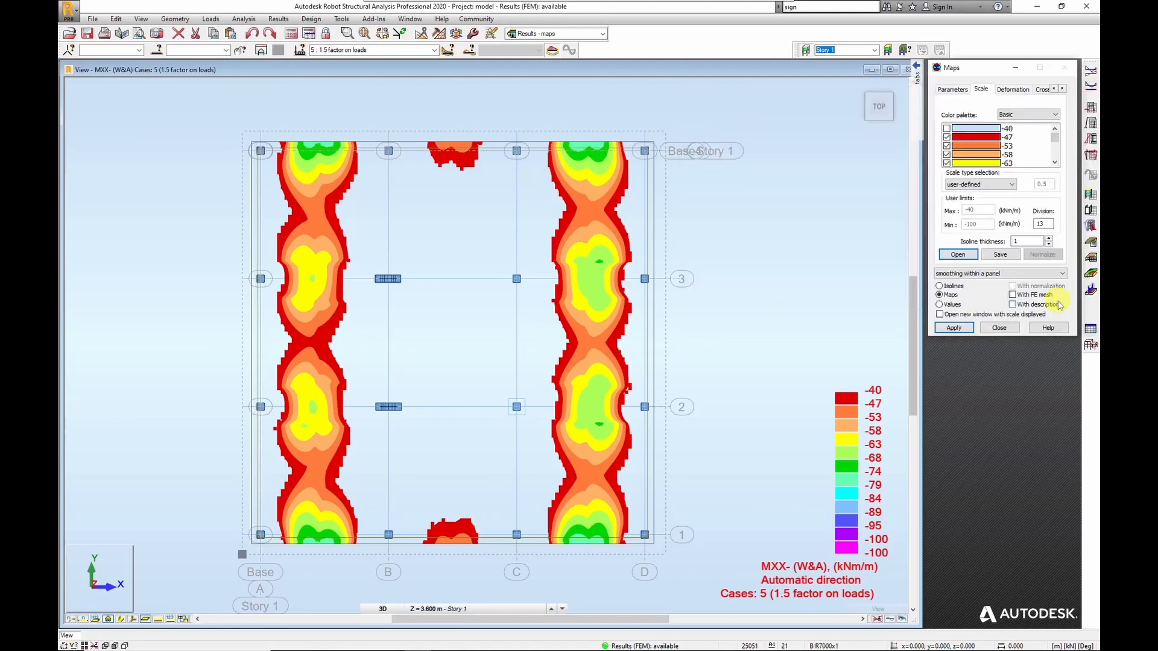
pyautogui.click(955, 328)
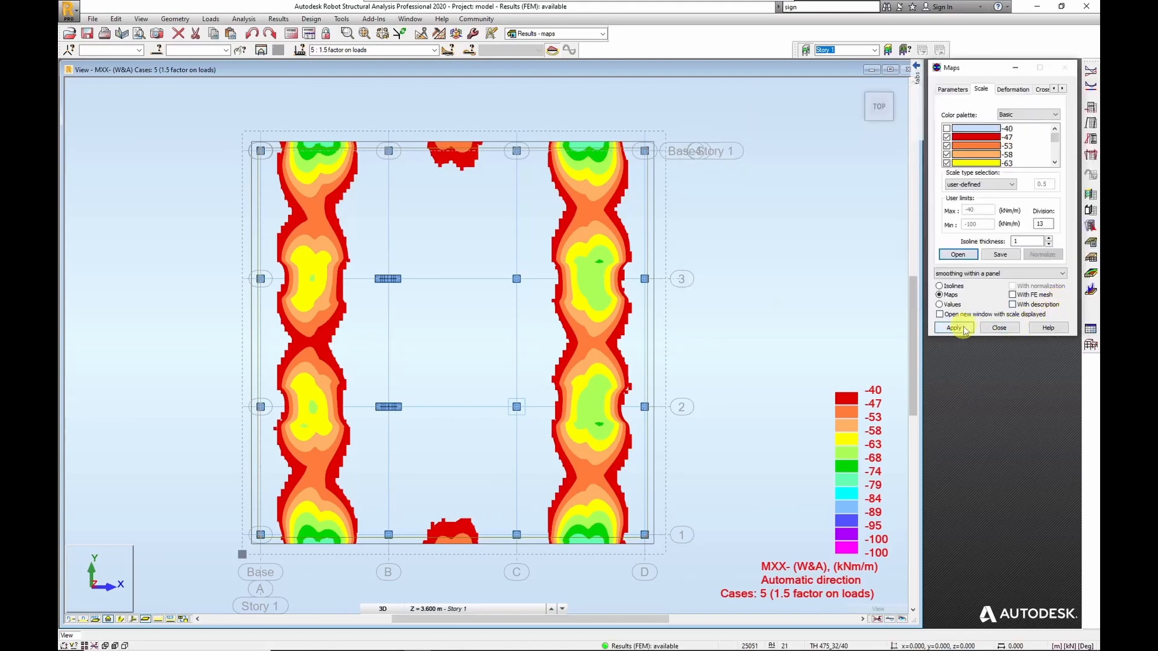
# Try the linear scale type for the map and return to user-defined.
pyautogui.click(990, 186)
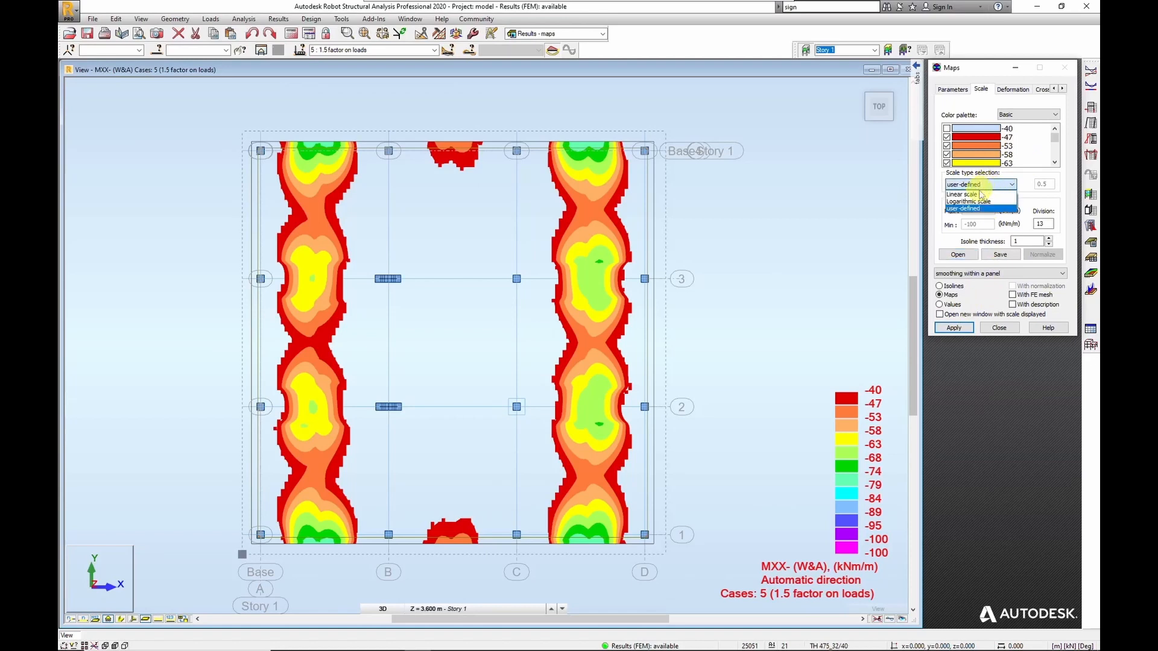
pyautogui.click(964, 195)
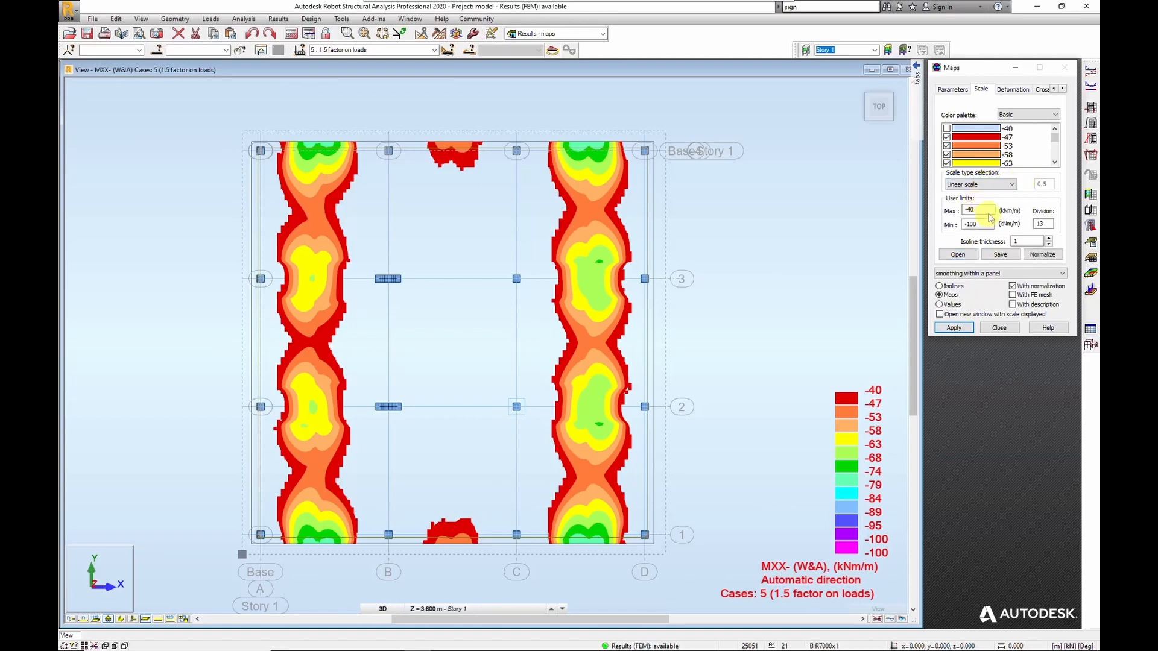
pyautogui.click(980, 184)
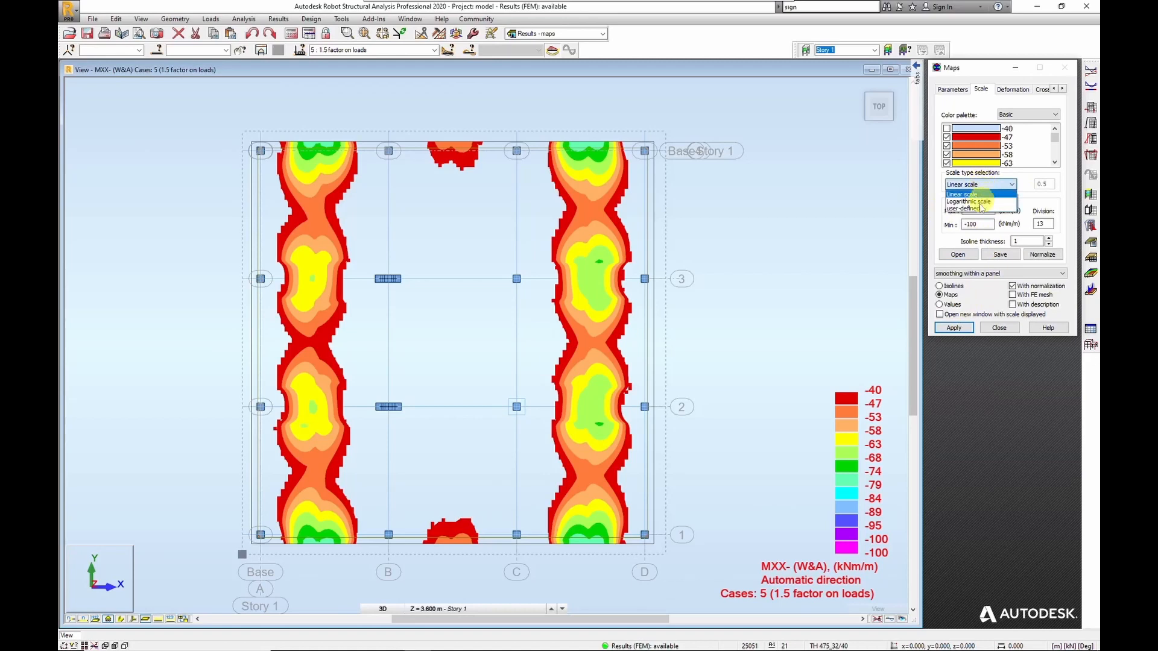
pyautogui.click(975, 212)
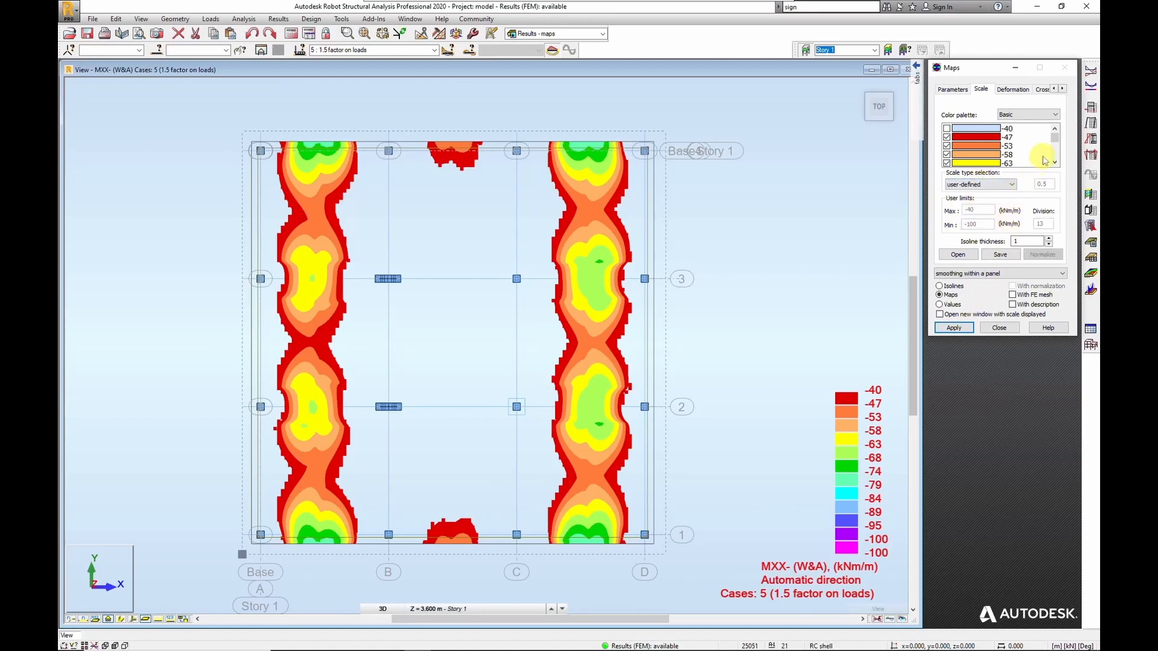
# Display the bottom reinforcement results as isolines with descriptions and inspect them closely around gridline 3.
pyautogui.click(950, 287)
pyautogui.click(1013, 305)
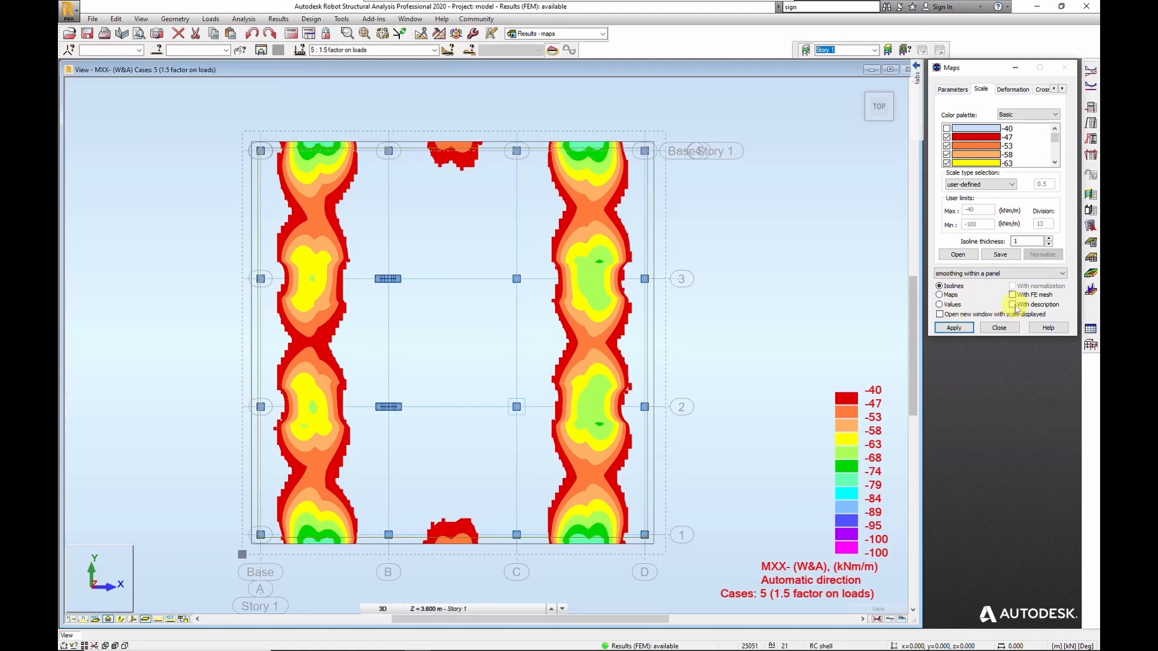
pyautogui.click(954, 328)
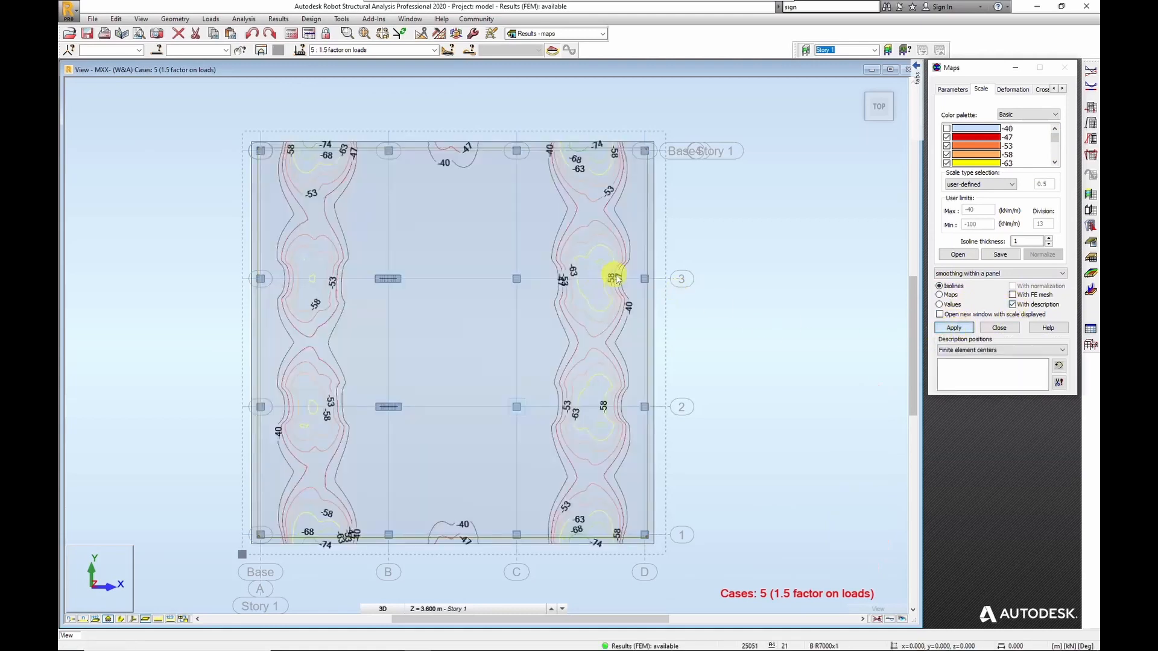
pyautogui.scroll(5, 610, 278)
pyautogui.scroll(1, 564, 268)
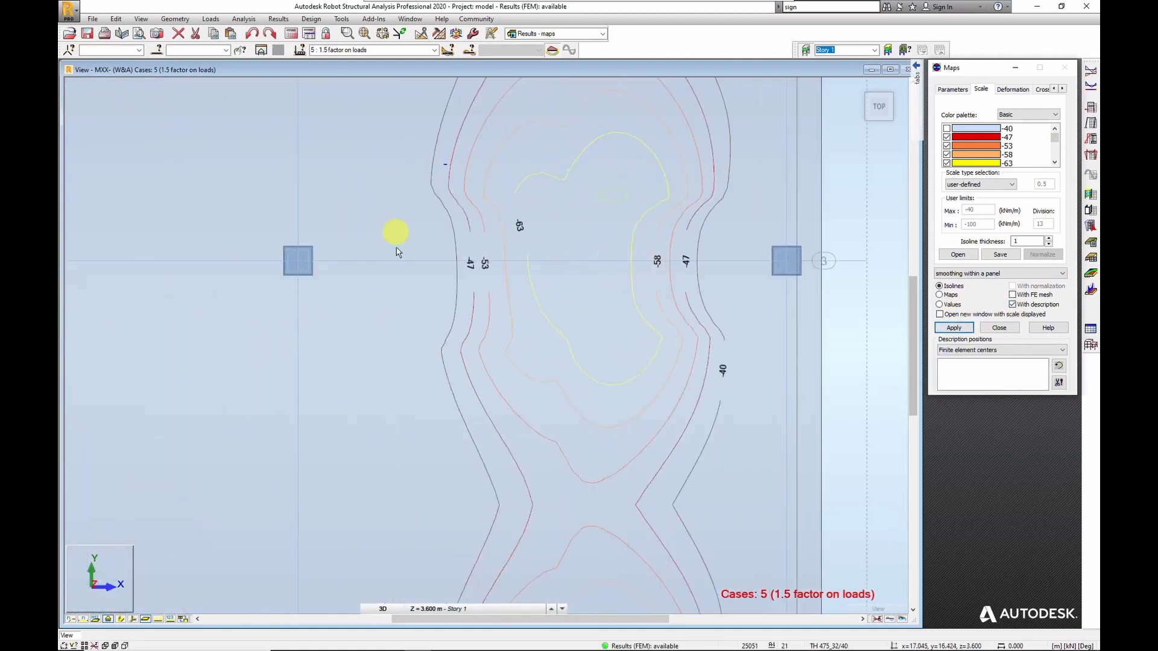
pyautogui.scroll(1, 482, 270)
pyautogui.scroll(1, 479, 271)
pyautogui.scroll(-1, 523, 262)
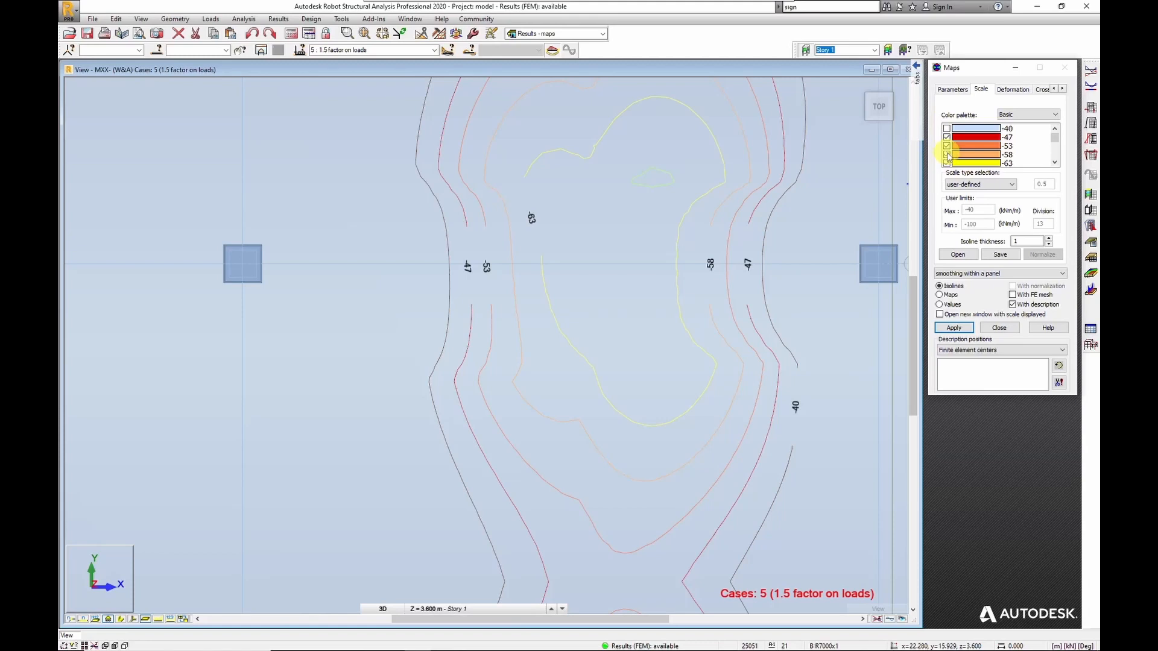
# Change the -53 level of the user-defined scale to -50 and apply it to the isolines.
pyautogui.click(1005, 146)
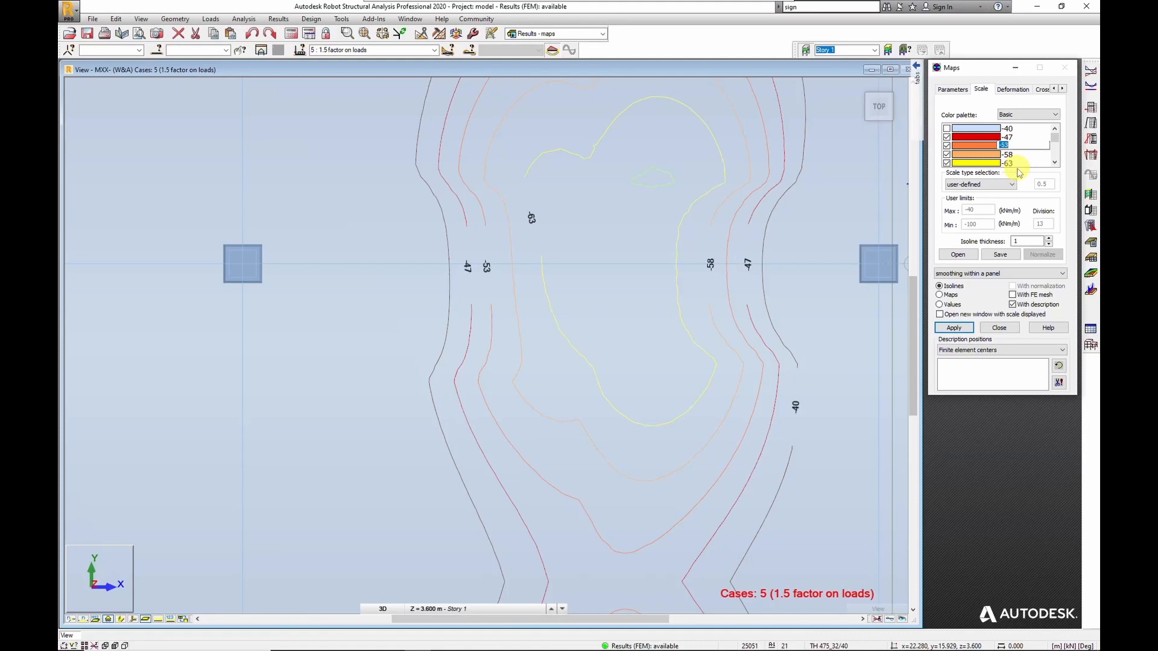
pyautogui.press('BackSpace')
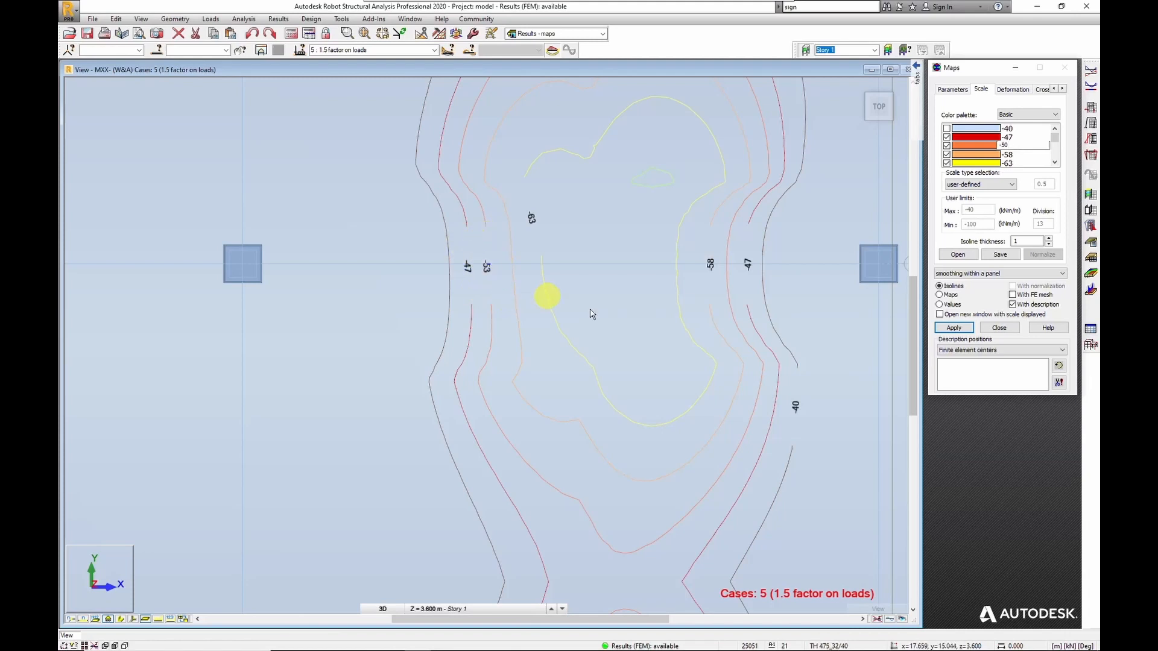
pyautogui.click(944, 334)
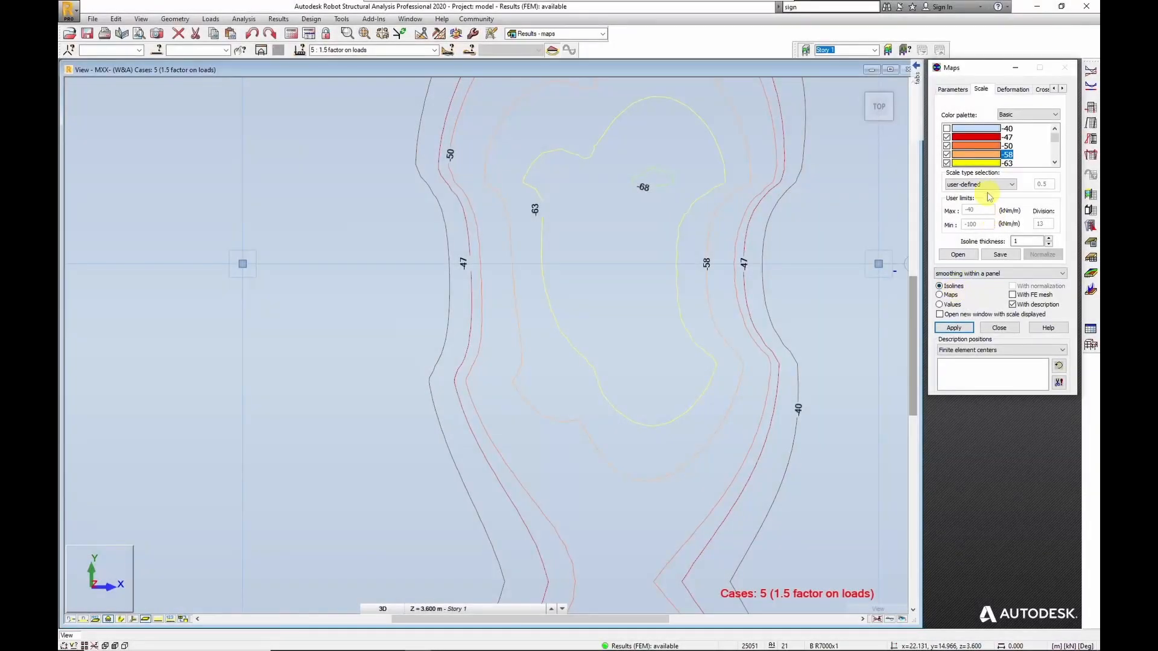
# Switch the isoline scale type back to linear and apply it.
pyautogui.click(989, 184)
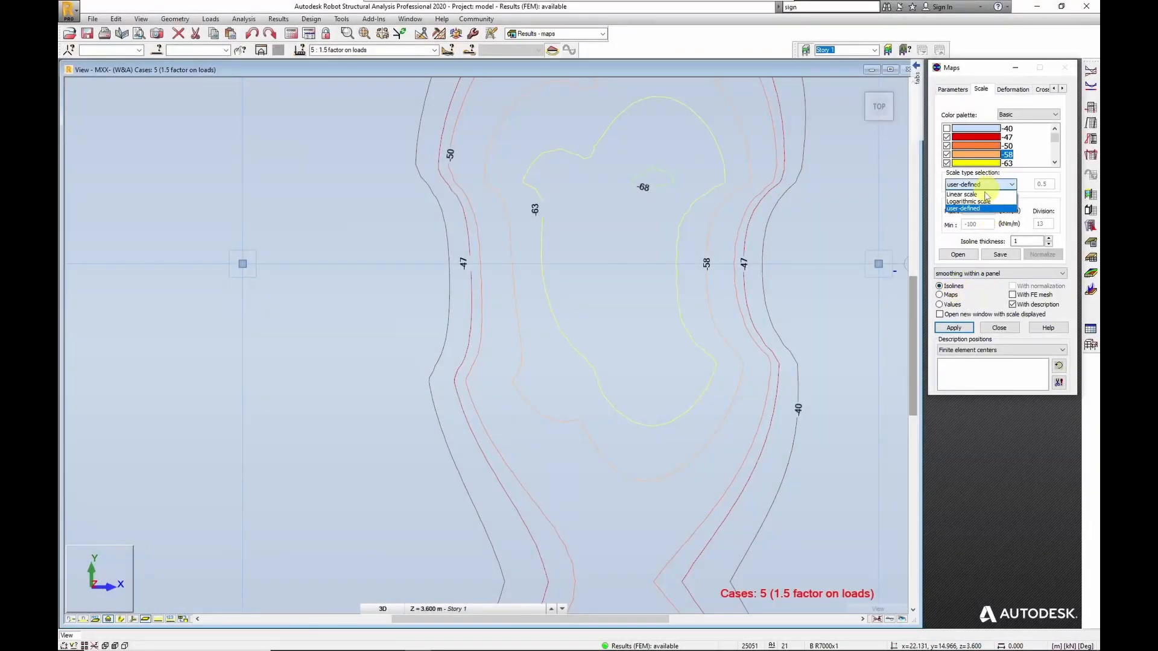
pyautogui.click(972, 194)
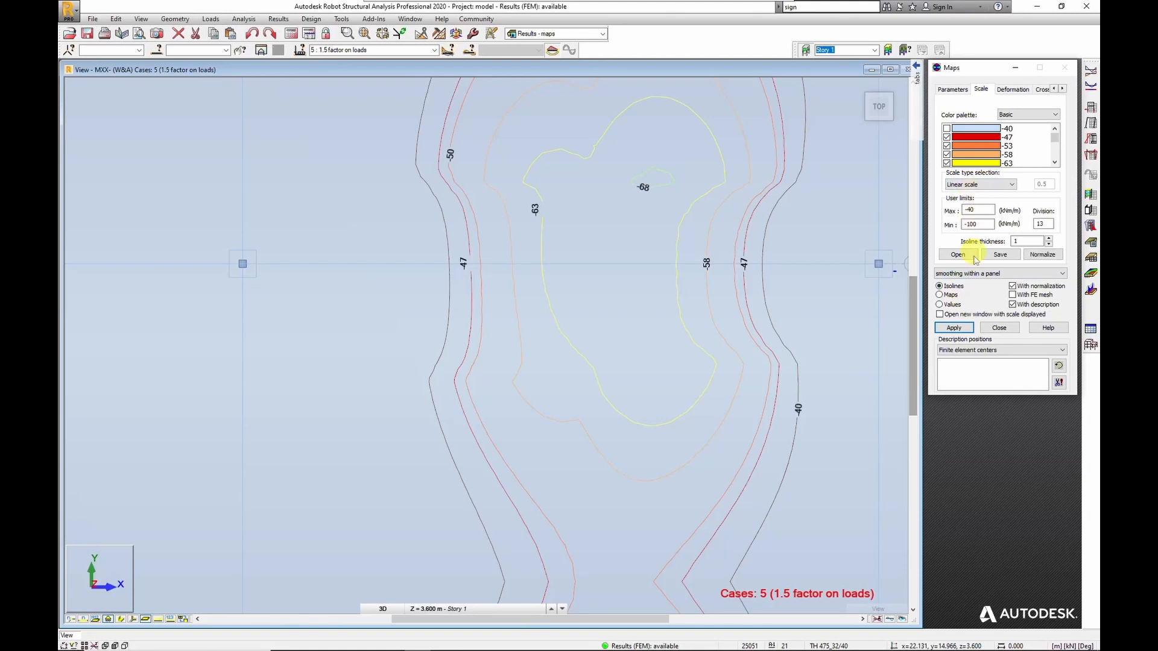
pyautogui.click(954, 327)
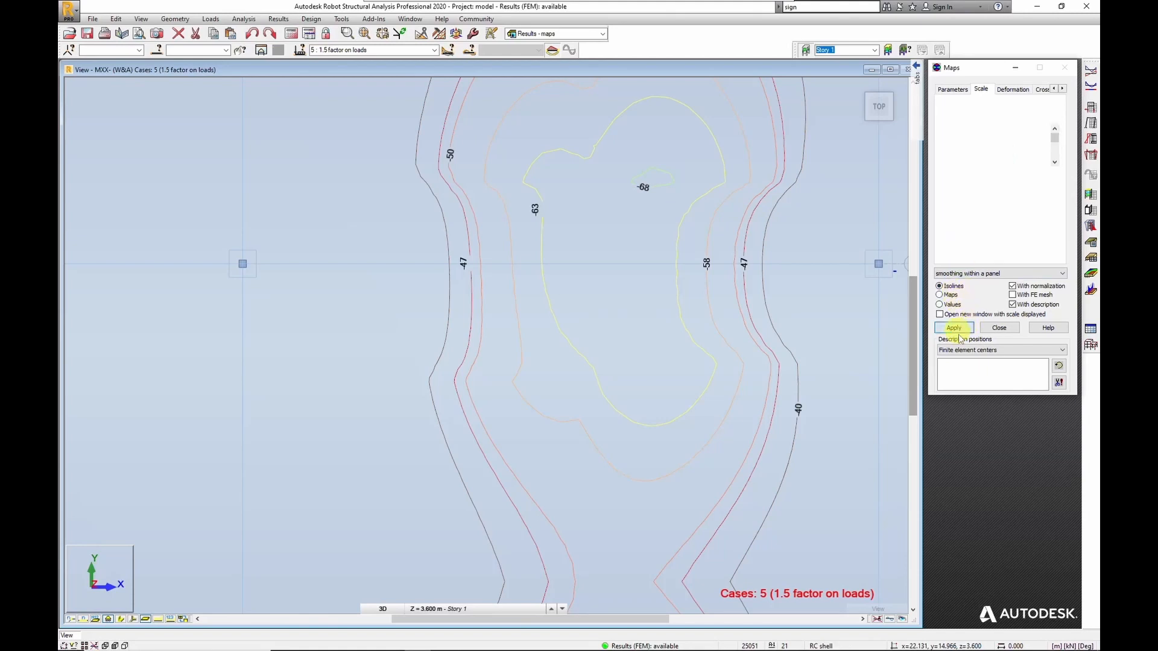
# Clear the X-direction bottom reinforcement results from the display and show the whole slab.
pyautogui.click(1054, 88)
pyautogui.click(1054, 89)
pyautogui.click(1054, 88)
pyautogui.click(948, 89)
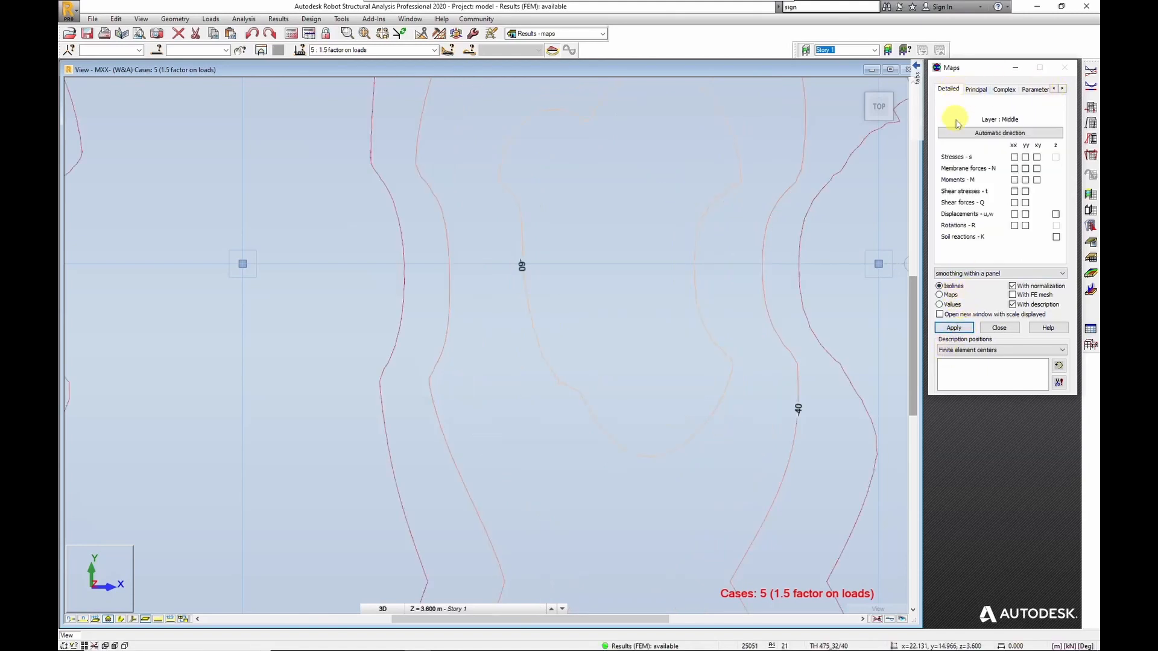
pyautogui.click(1004, 88)
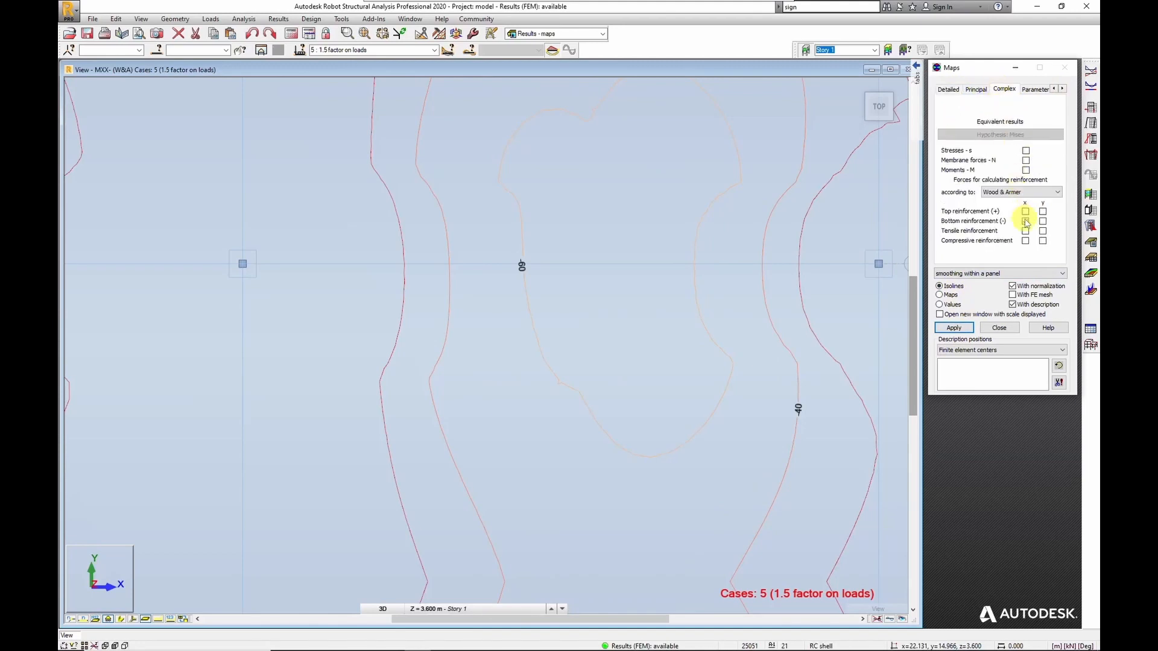
pyautogui.click(976, 88)
pyautogui.click(954, 328)
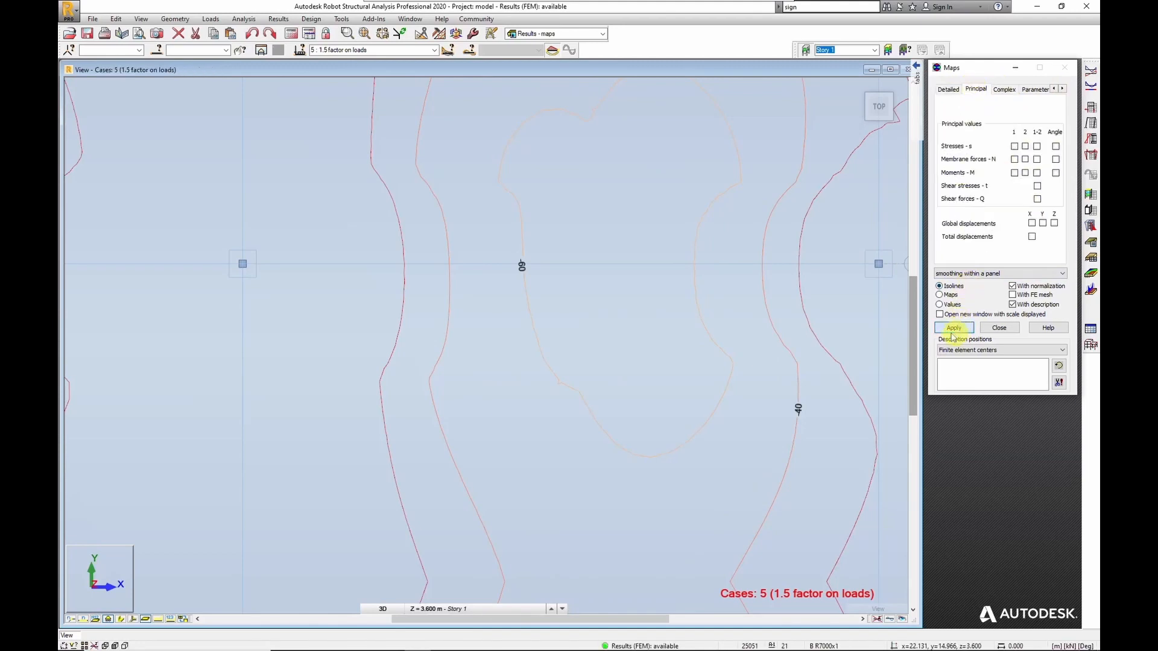
pyautogui.click(364, 34)
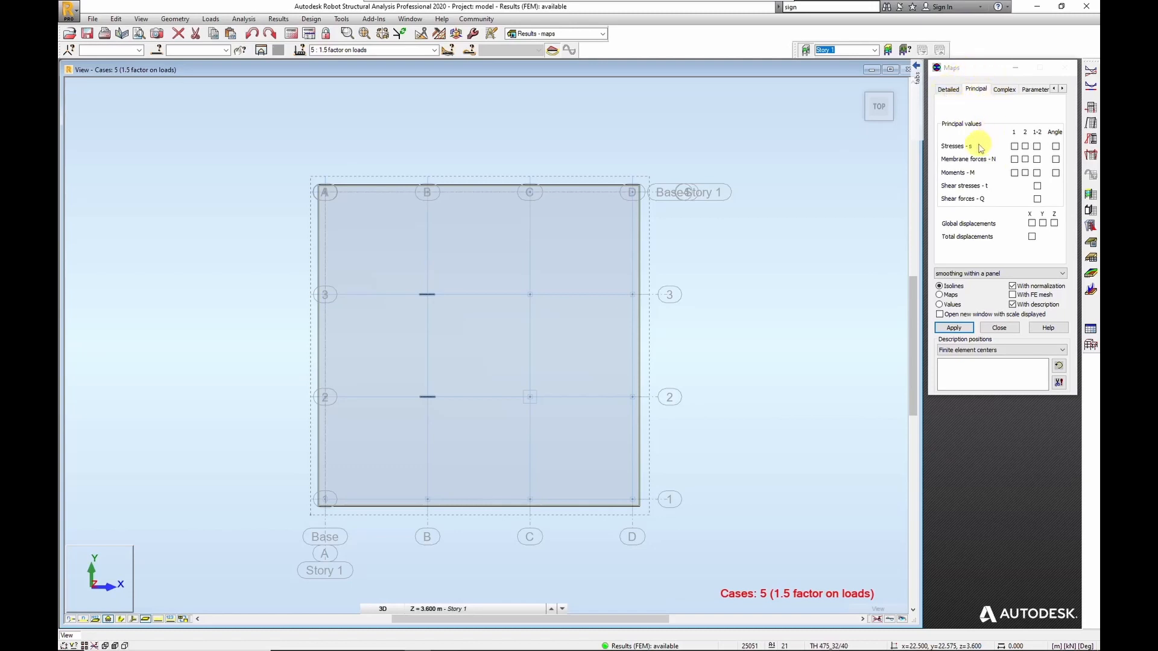
# Display the principal 1-2 shear forces Q on the slab as a colour map without descriptions.
pyautogui.click(1037, 199)
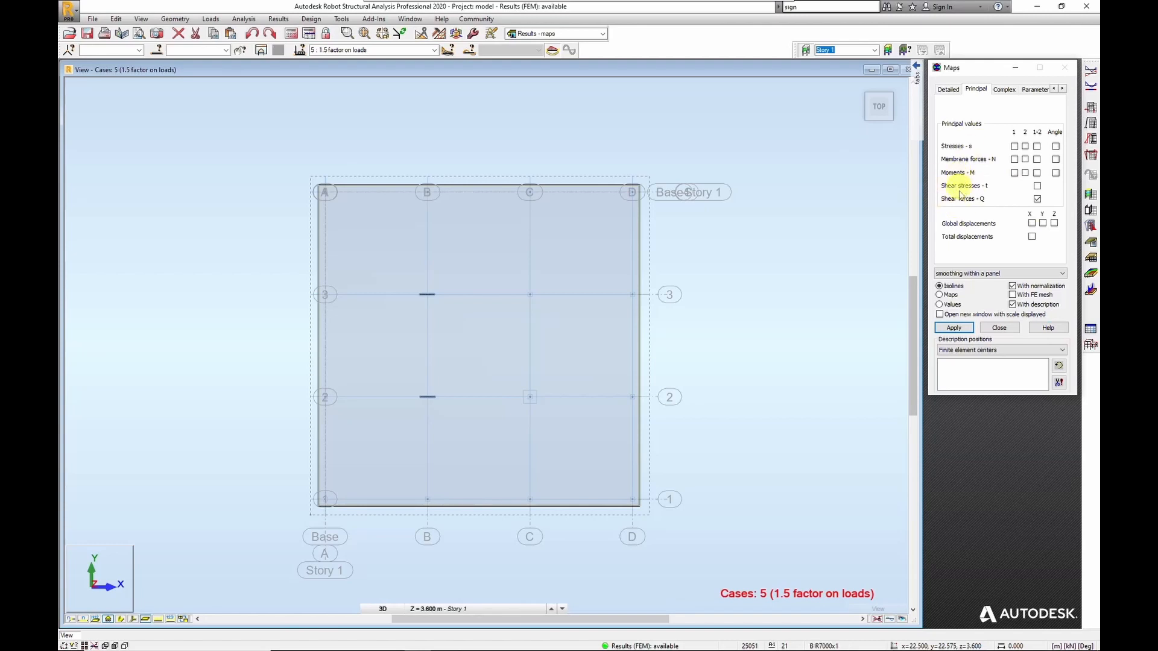
pyautogui.click(955, 329)
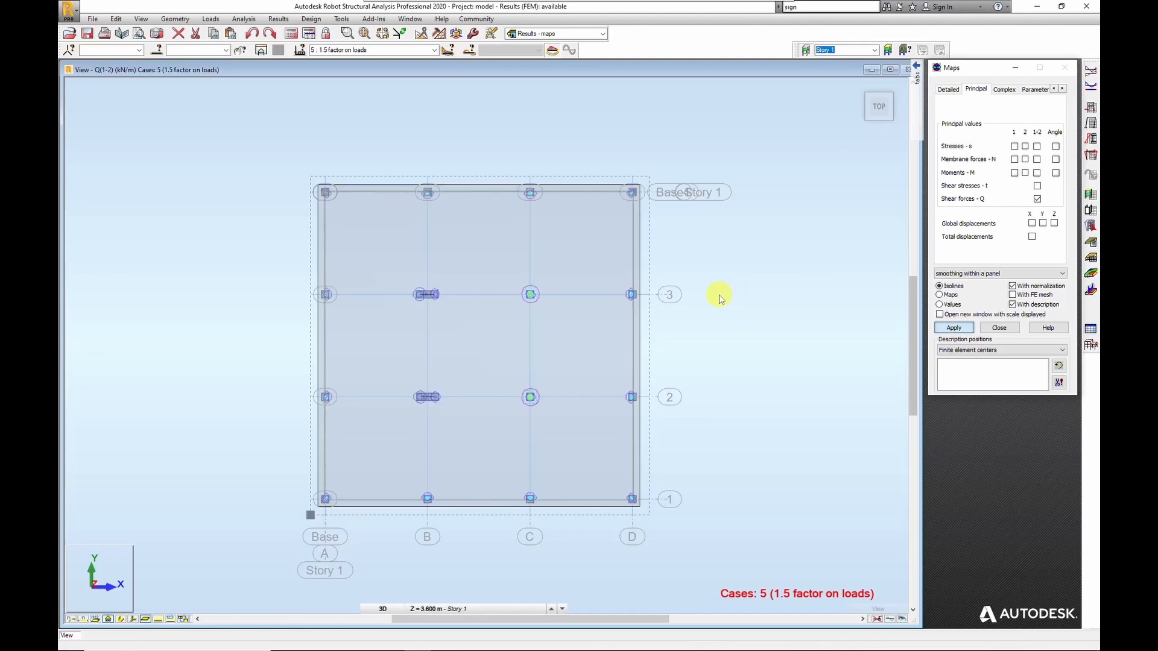
pyautogui.click(1062, 89)
pyautogui.click(1063, 89)
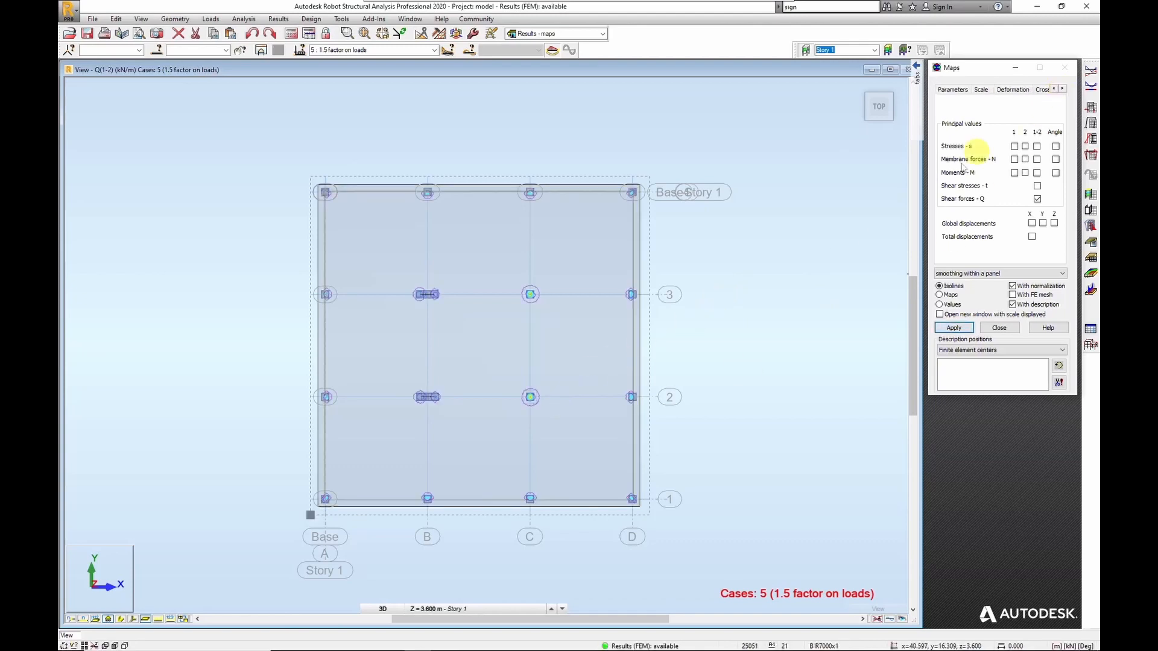
pyautogui.click(1063, 90)
pyautogui.click(1062, 90)
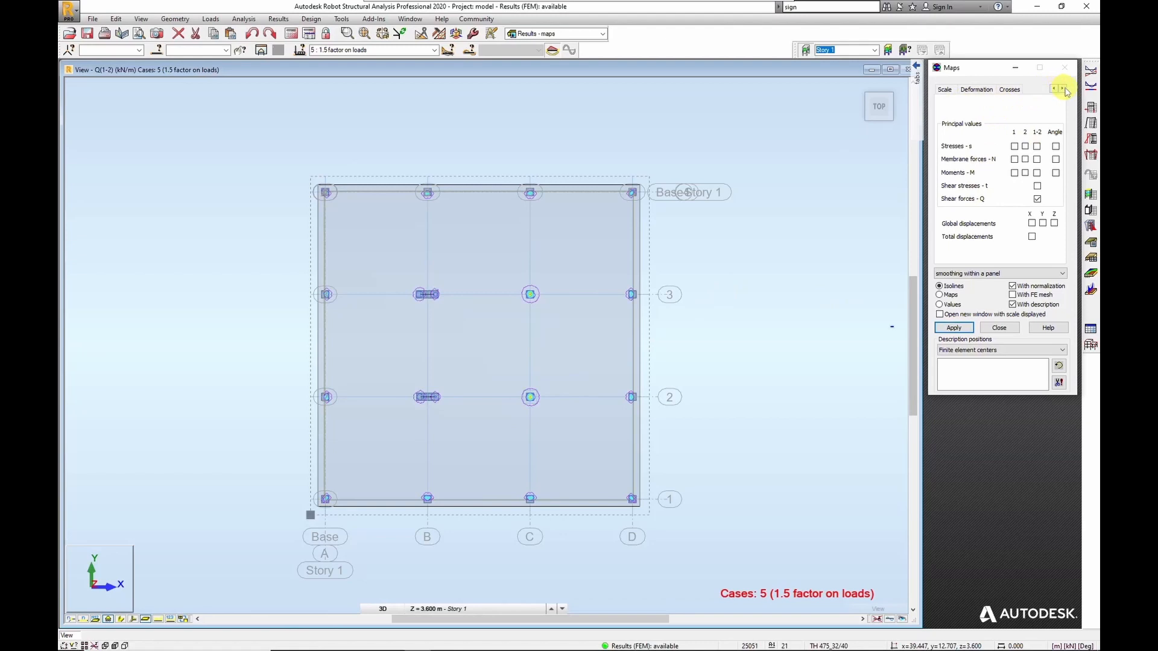
pyautogui.click(945, 90)
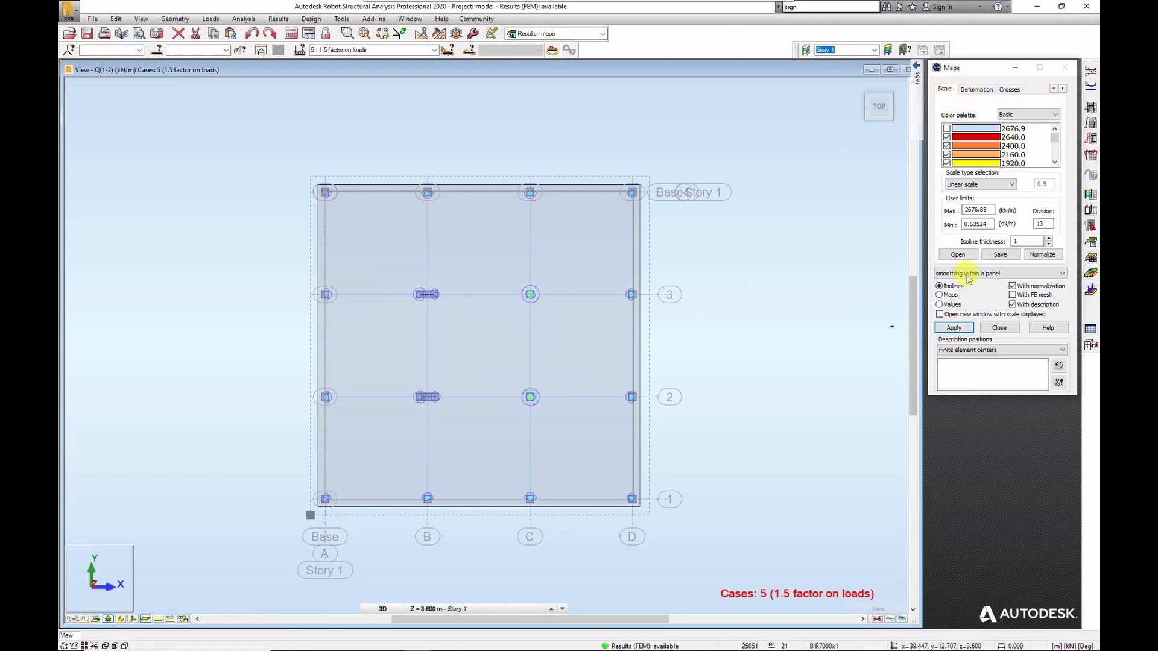
pyautogui.click(951, 295)
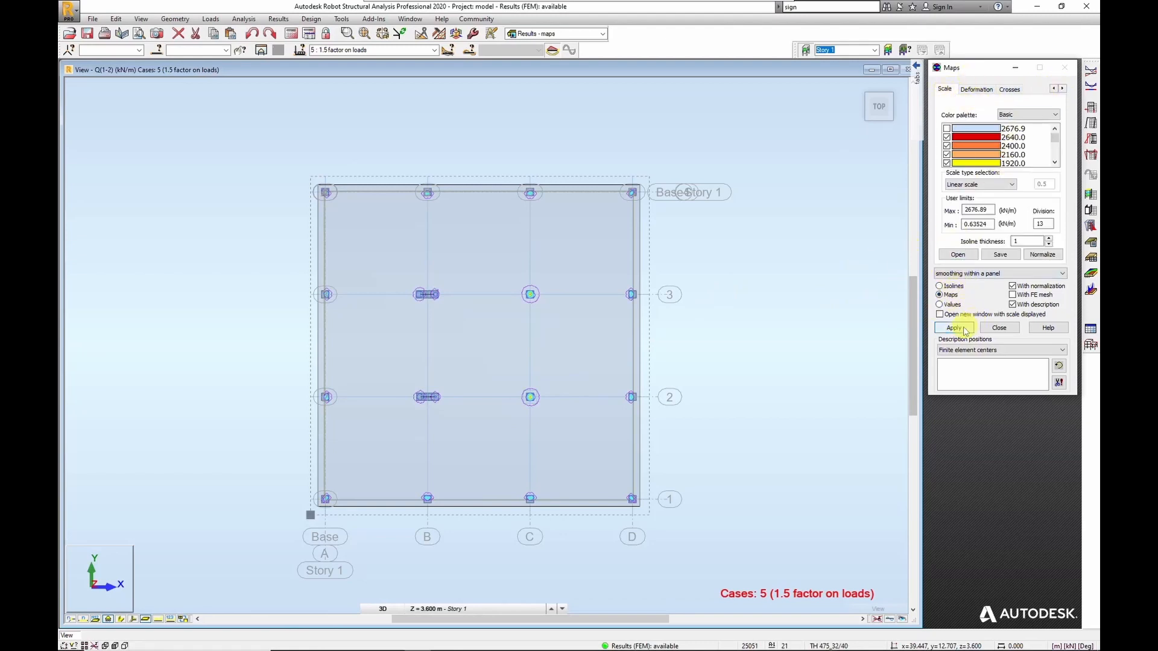
pyautogui.click(1013, 304)
pyautogui.click(962, 328)
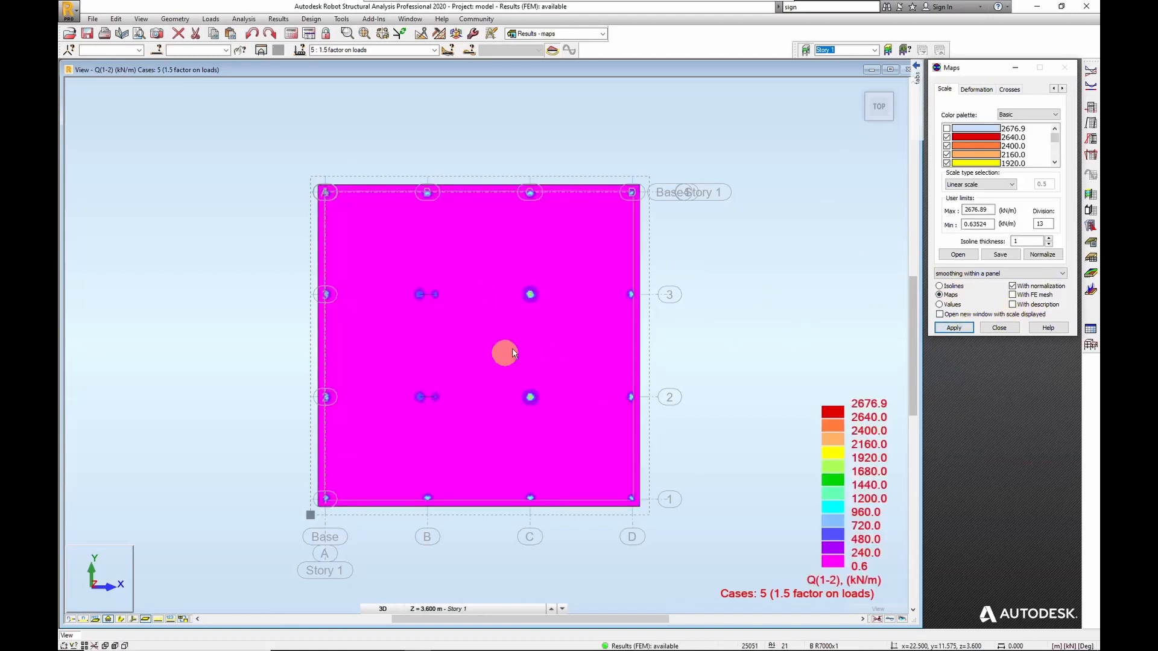
# Switch the shear force display from a colour map to isolines.
pyautogui.scroll(1, 529, 306)
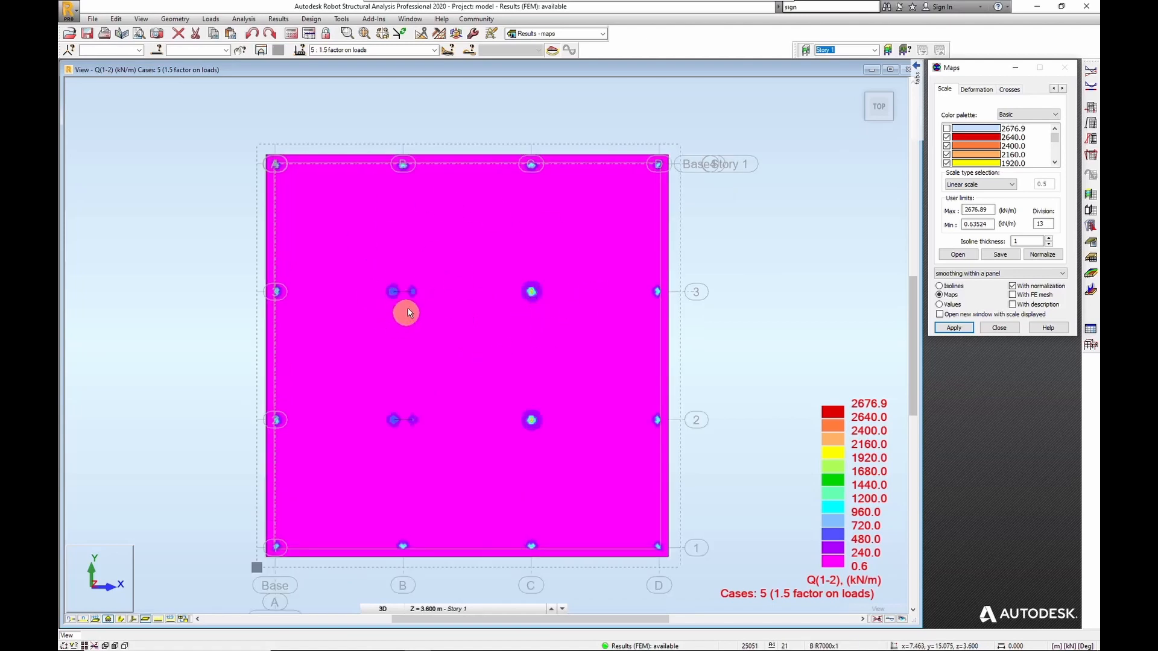
pyautogui.scroll(3, 410, 292)
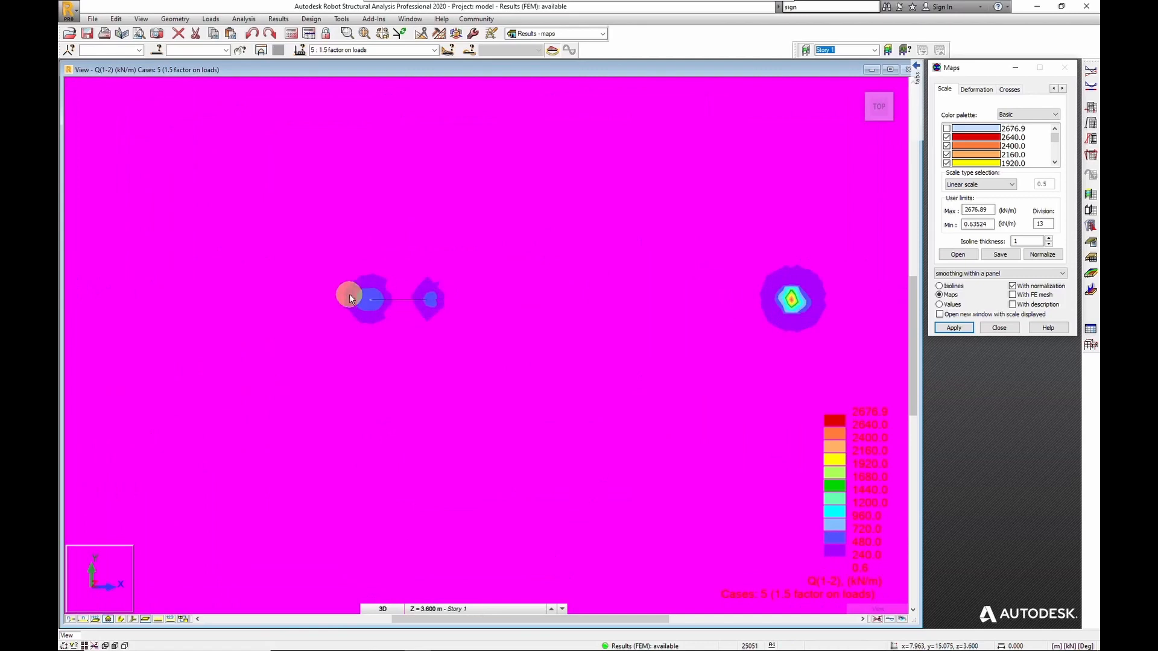
pyautogui.scroll(1, 386, 295)
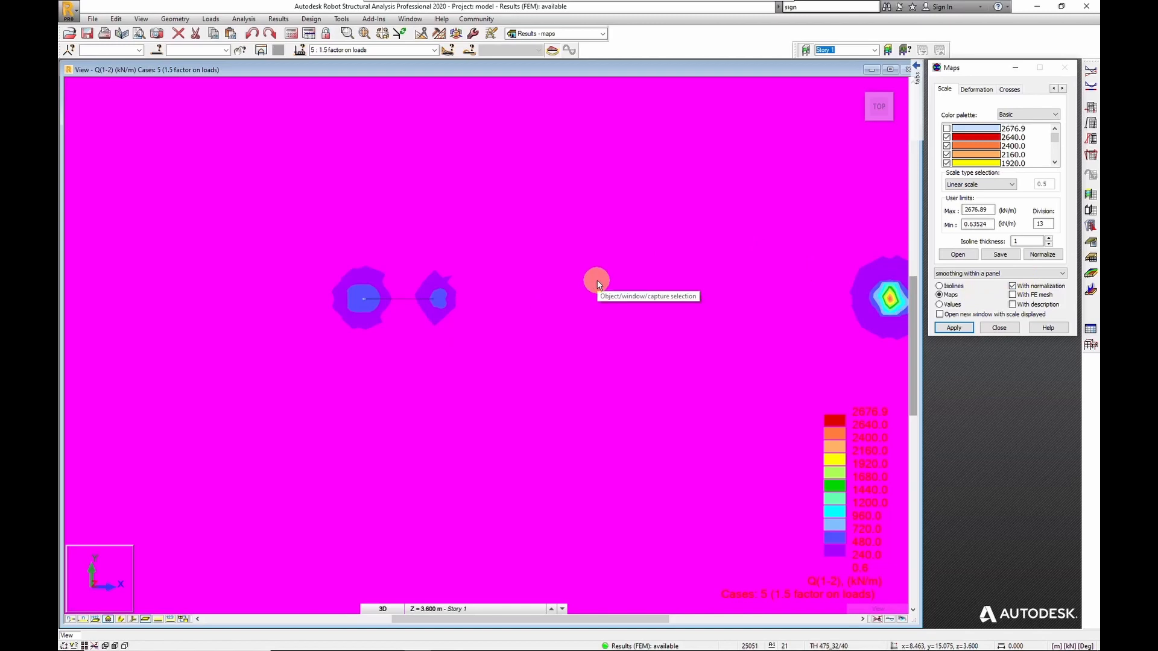
pyautogui.scroll(-3, 597, 283)
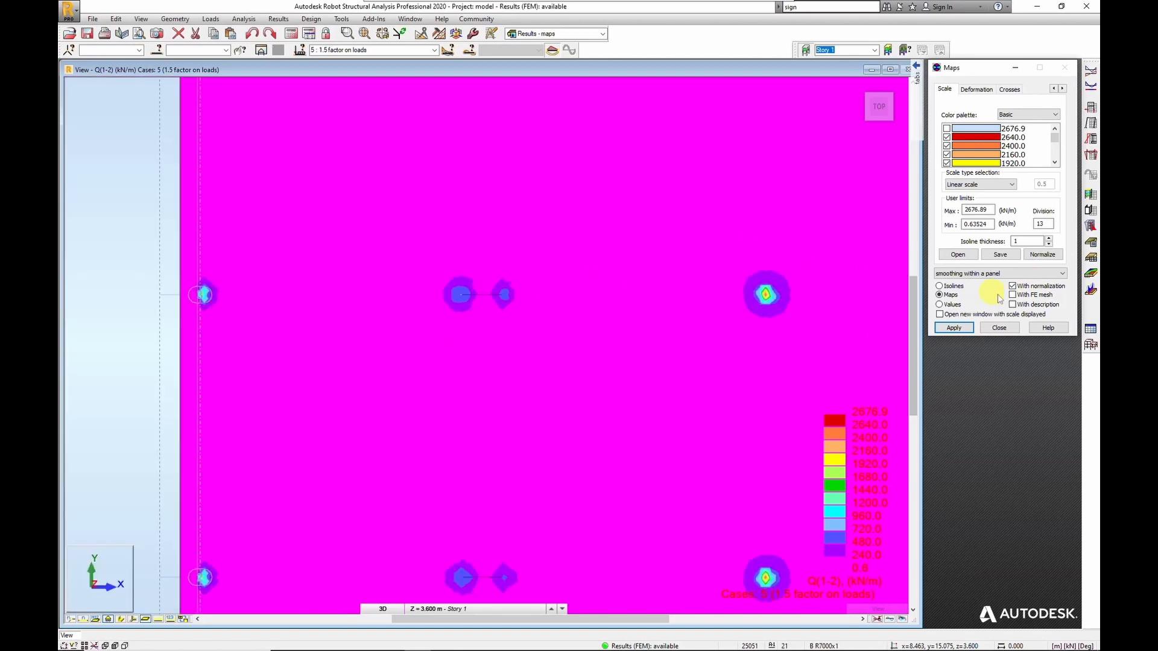
pyautogui.click(954, 328)
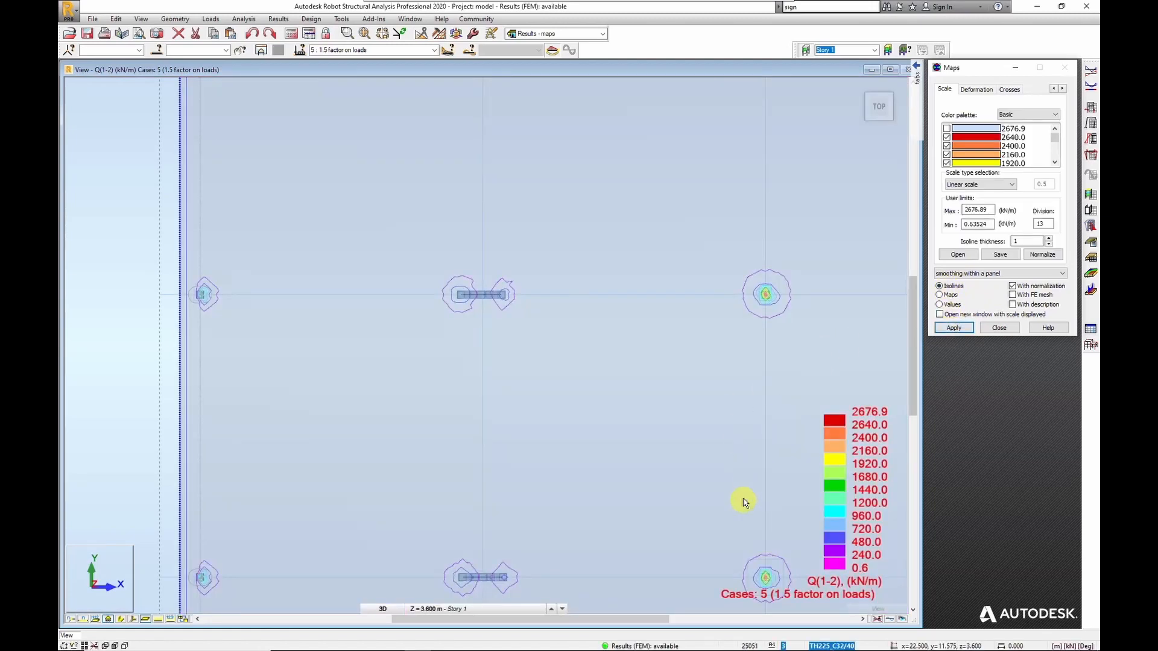
# Examine the shear force isolines around the wall ends and the interior column at gridlines C and 2.
pyautogui.moveTo(701, 445); pyautogui.dragTo(630, 292, button='middle')
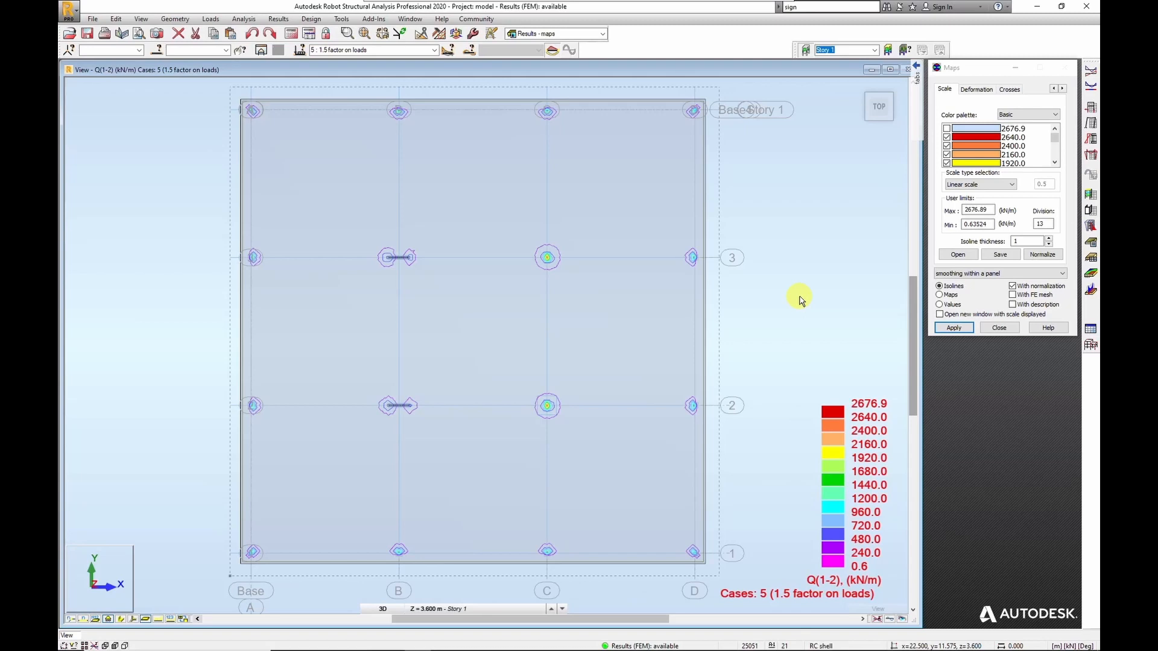
pyautogui.scroll(4, 408, 306)
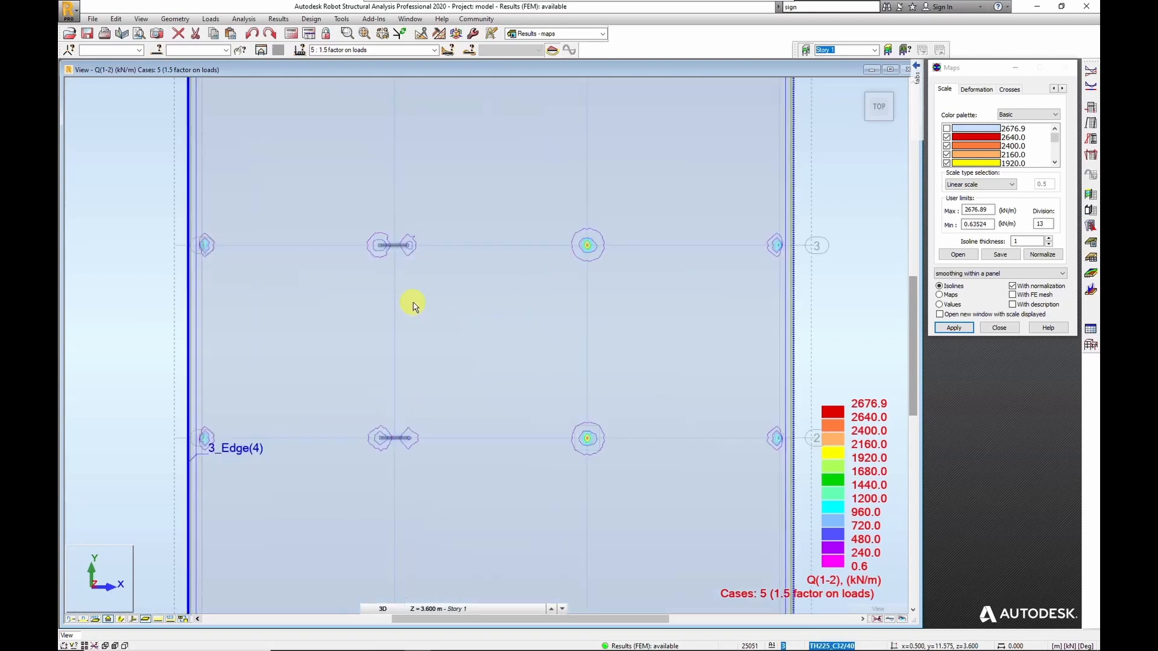
pyautogui.moveTo(390, 472); pyautogui.dragTo(415, 335, button='middle')
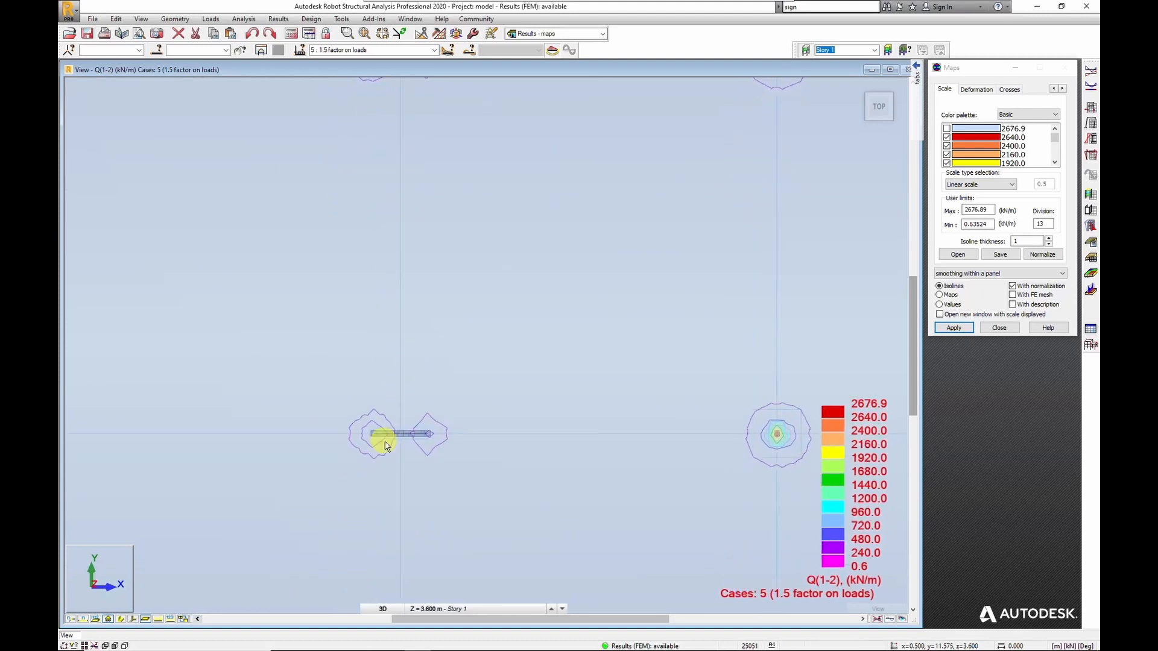
pyautogui.scroll(4, 389, 440)
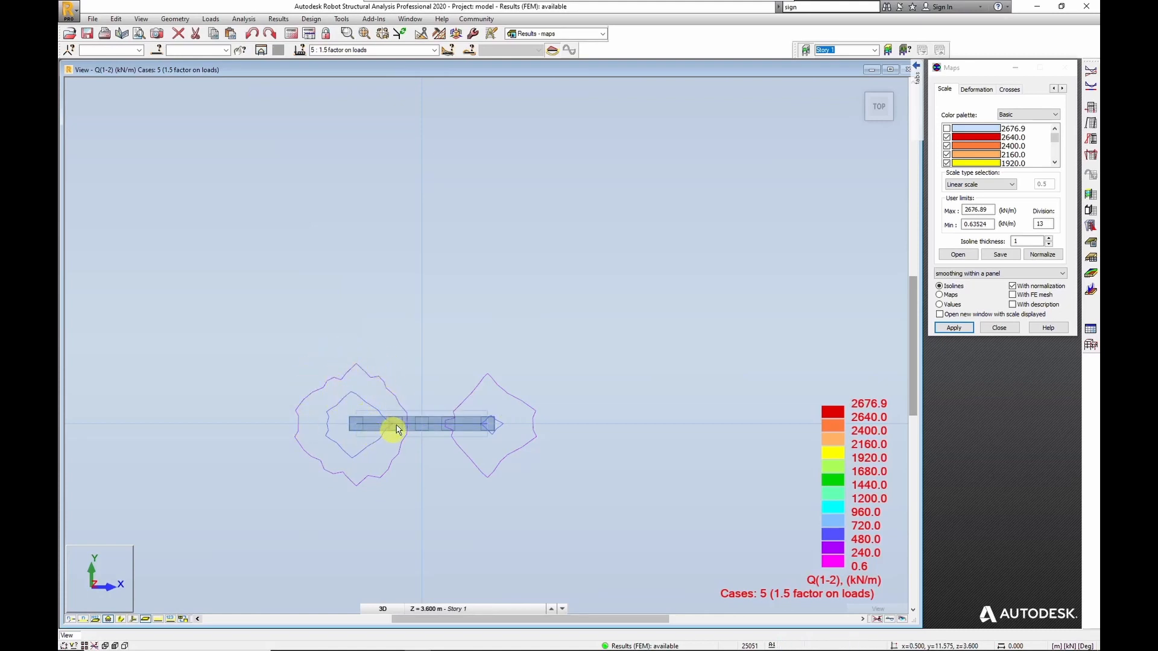
pyautogui.scroll(-6, 447, 465)
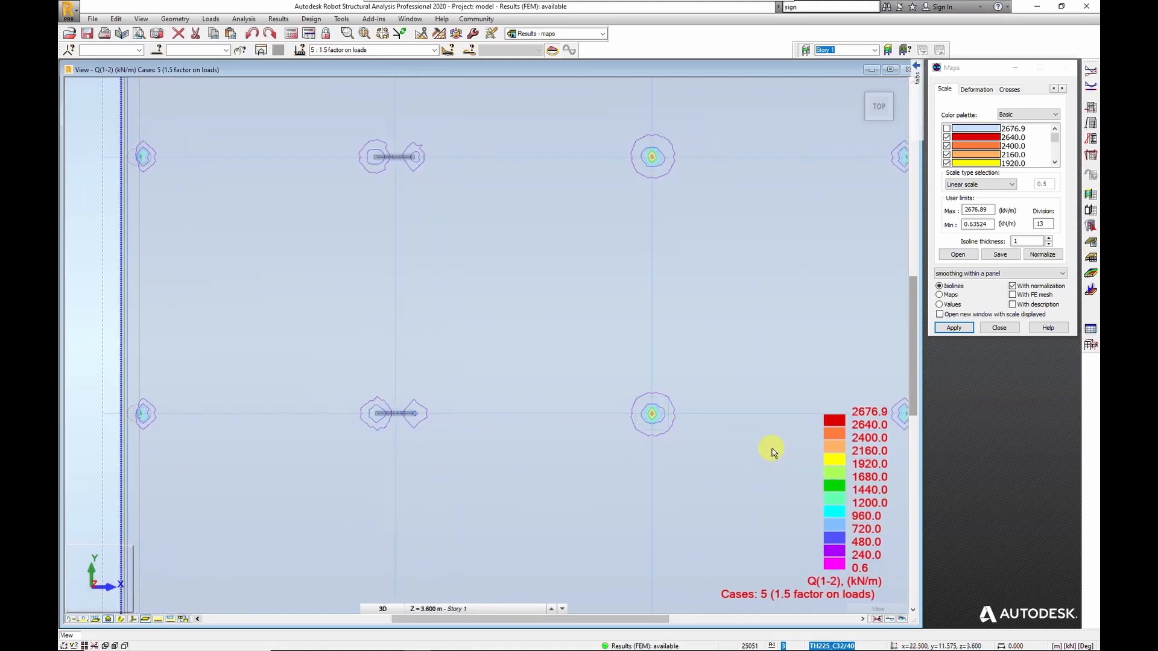
pyautogui.moveTo(757, 449); pyautogui.dragTo(656, 424, button='middle')
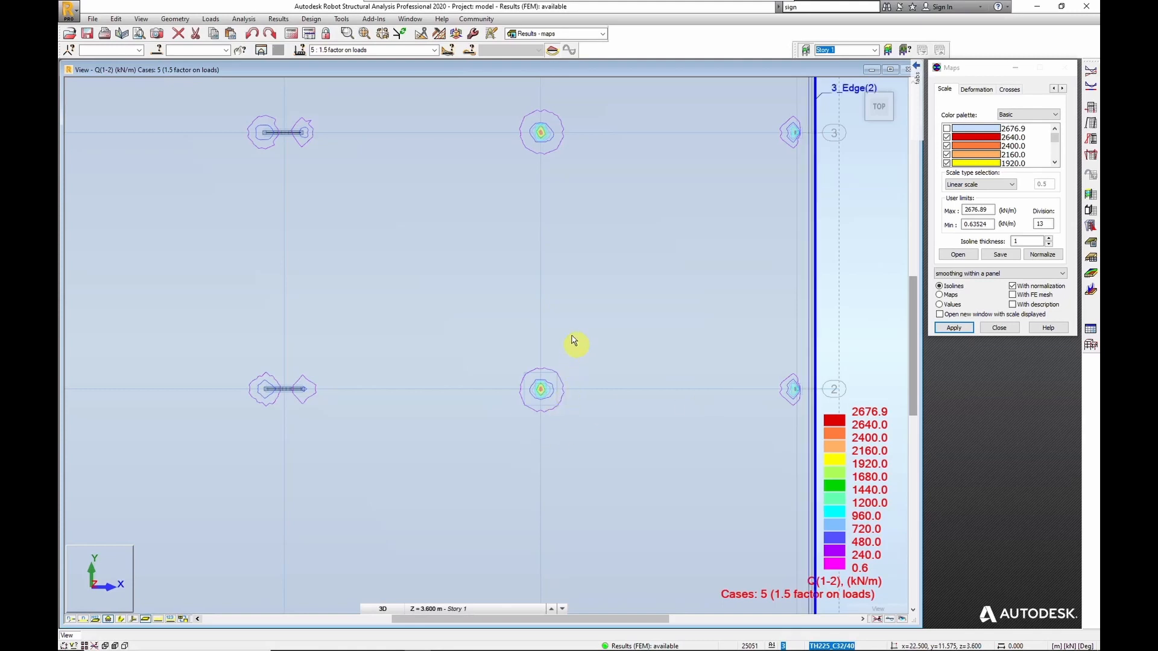
pyautogui.scroll(5, 600, 415)
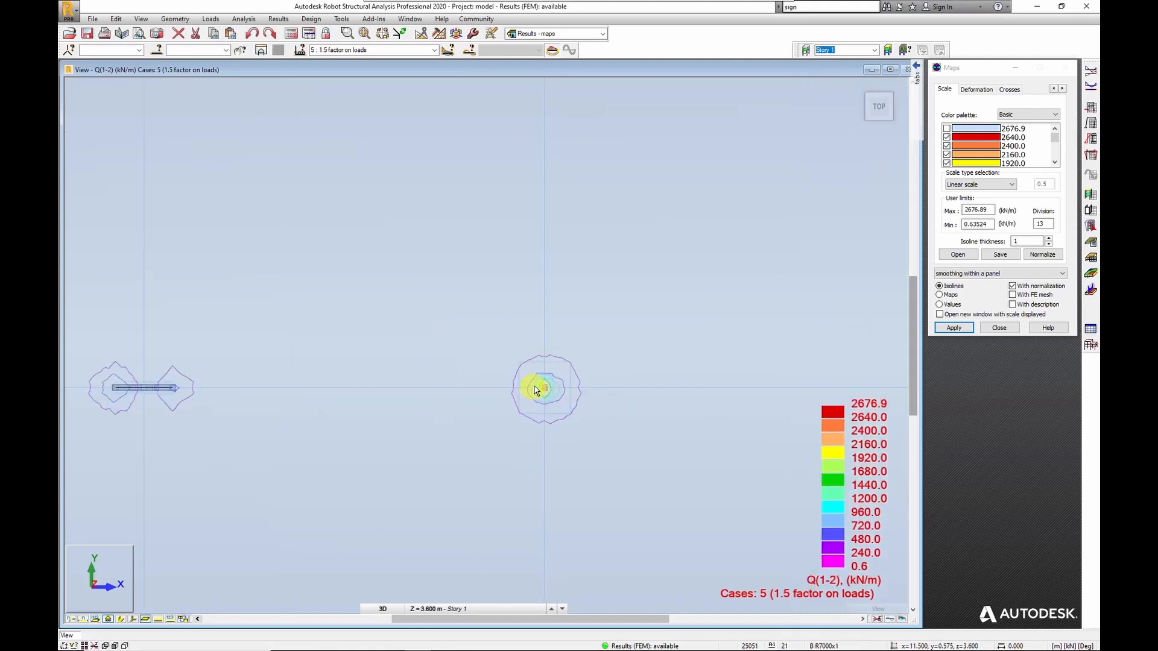
pyautogui.scroll(-2, 599, 431)
pyautogui.moveTo(588, 407); pyautogui.dragTo(532, 333, button='middle')
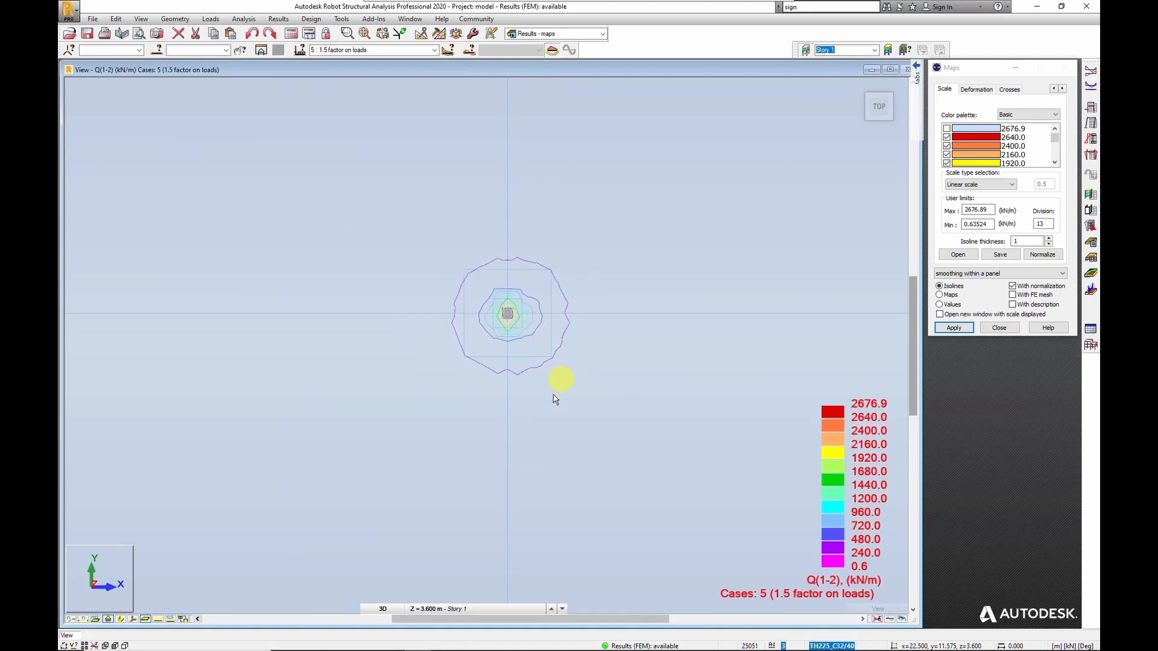
# Show the model in an isometric view with the section shapes of the columns displayed.
pyautogui.click(867, 118)
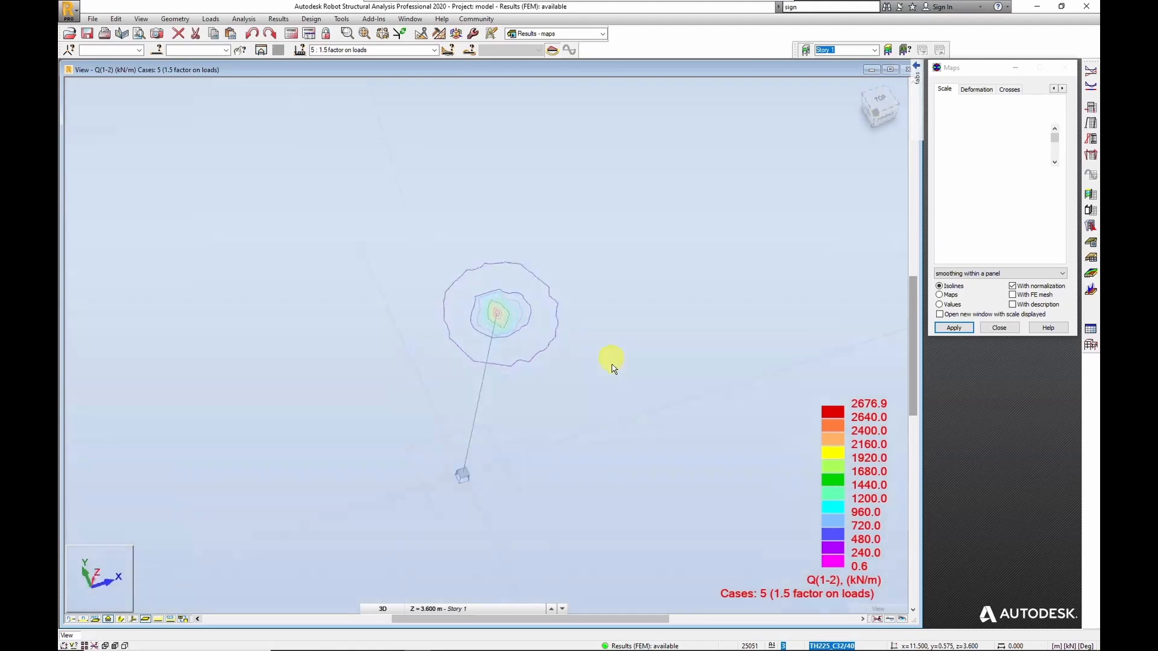
pyautogui.moveTo(519, 365); pyautogui.dragTo(495, 176, button='middle')
pyautogui.scroll(-2, 496, 250)
pyautogui.scroll(1, 487, 386)
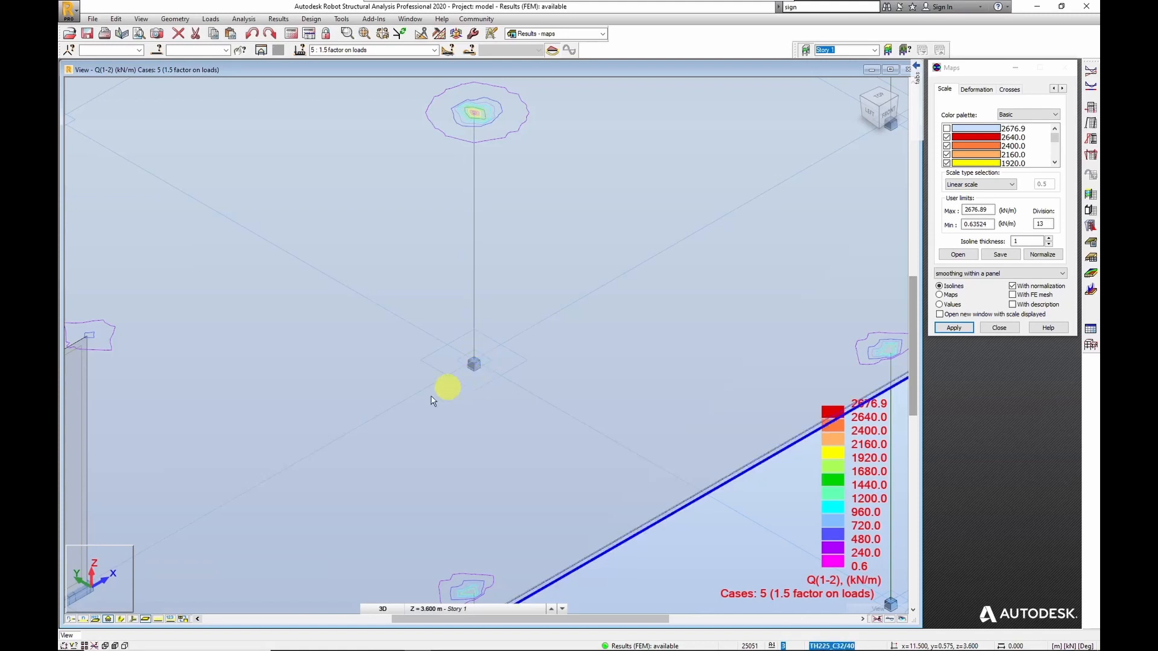
pyautogui.click(121, 619)
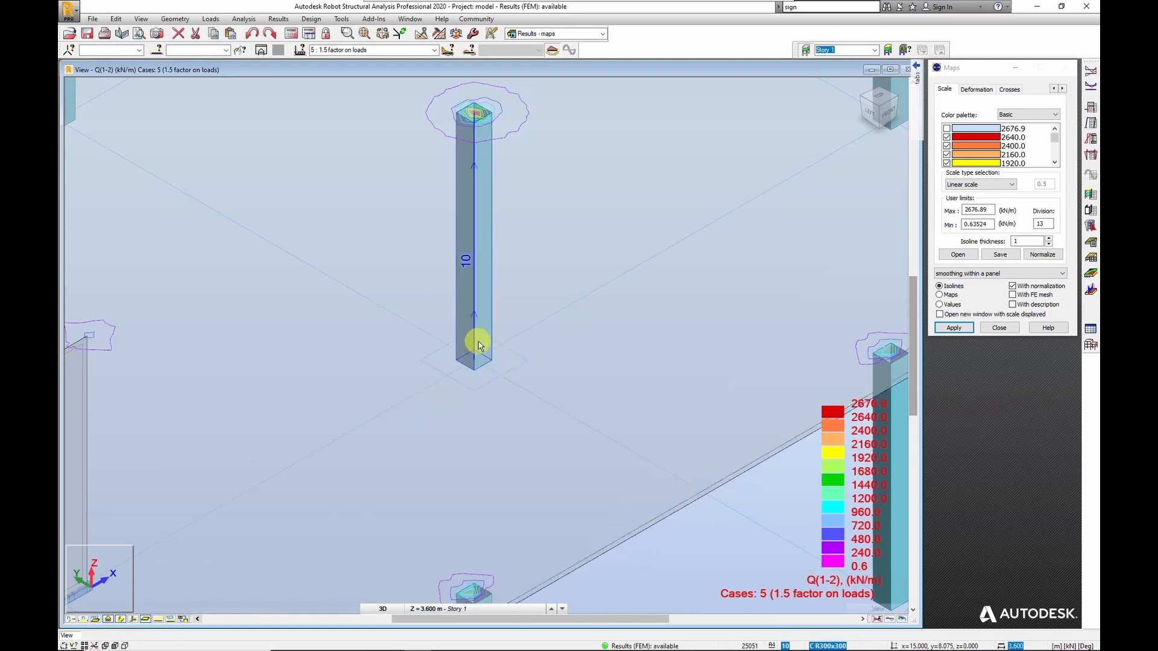
# Return to the top view at the interior column and add value descriptions to its shear force isolines.
pyautogui.click(880, 97)
pyautogui.scroll(3, 498, 129)
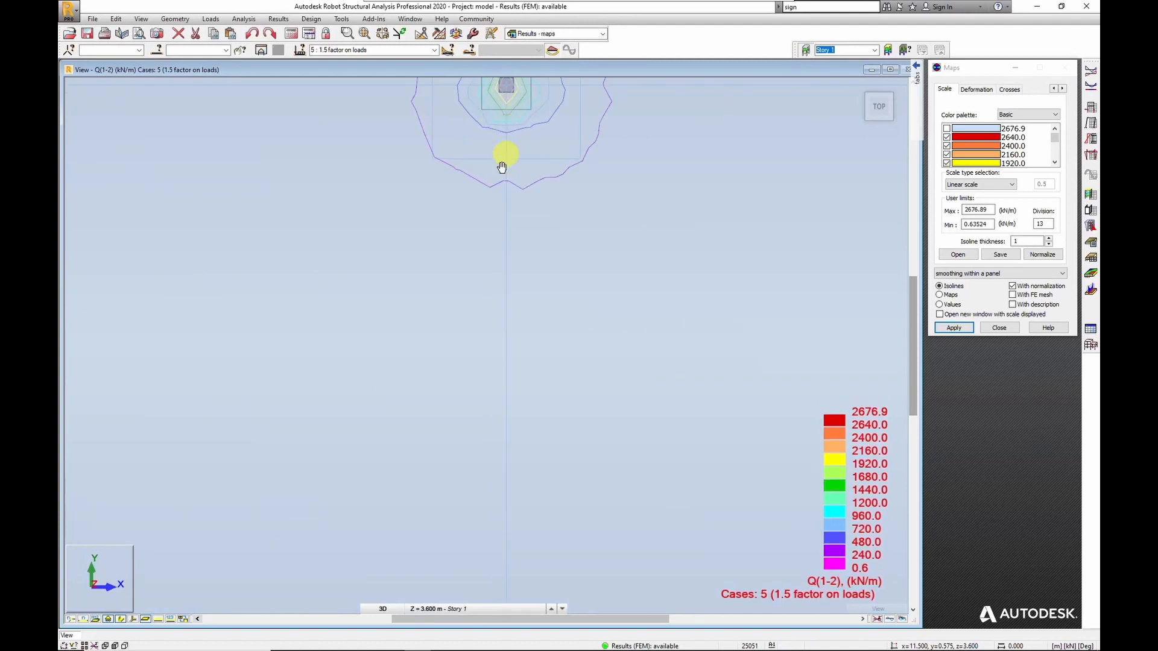
pyautogui.moveTo(502, 168); pyautogui.dragTo(435, 346, button='middle')
pyautogui.scroll(2, 456, 289)
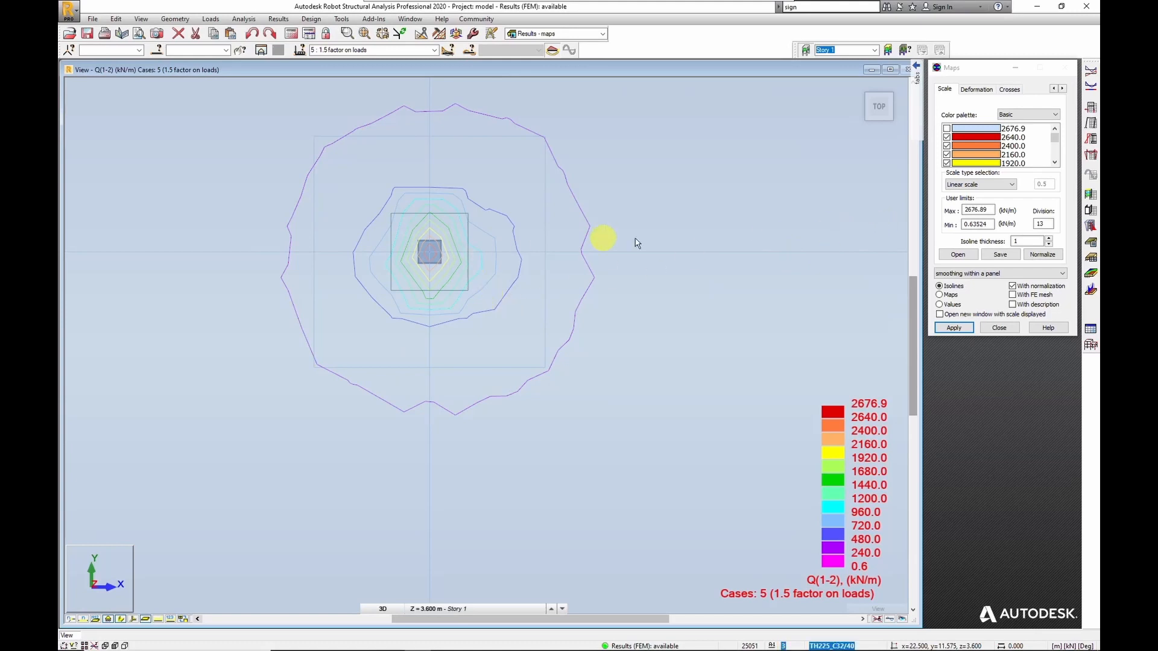
pyautogui.click(1013, 305)
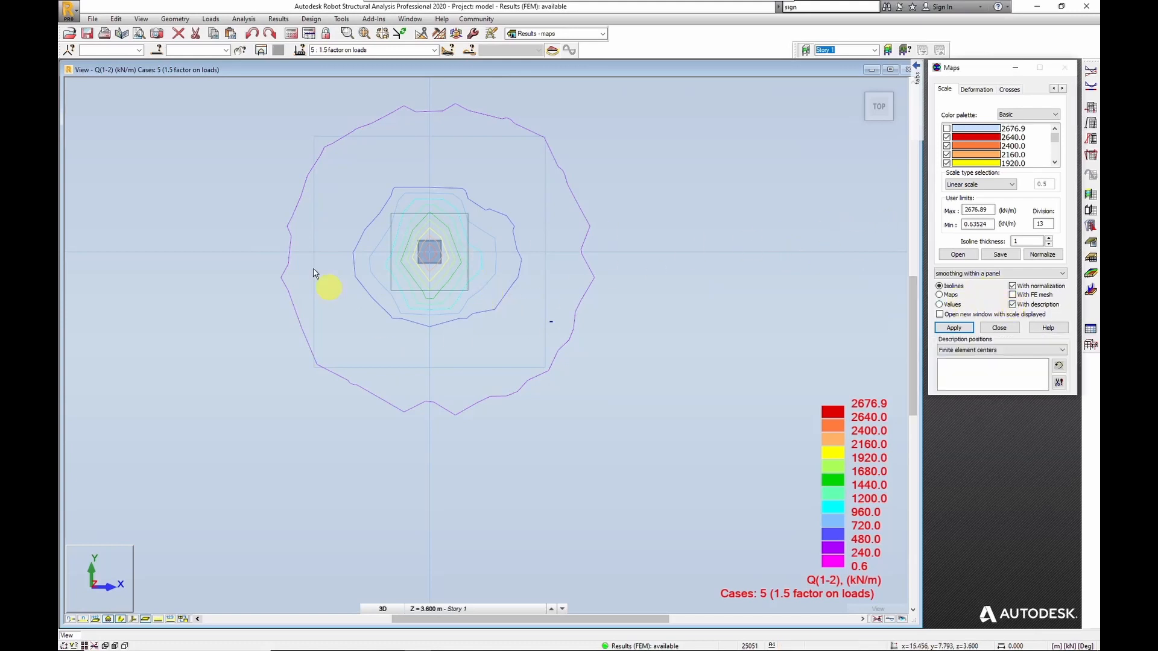
pyautogui.click(954, 327)
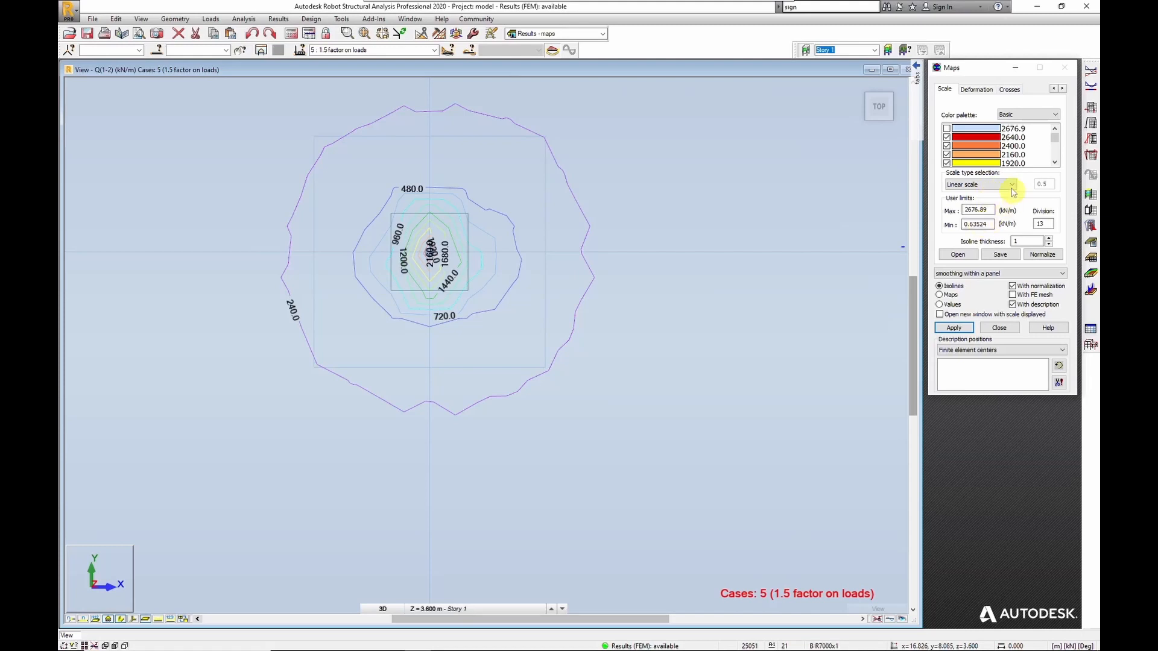
# Set the scale type to user-defined, change the 240 kN/m level to 300, and apply it to the isolines.
pyautogui.click(982, 185)
pyautogui.click(977, 208)
pyautogui.moveTo(1051, 138); pyautogui.dragTo(1054, 152)
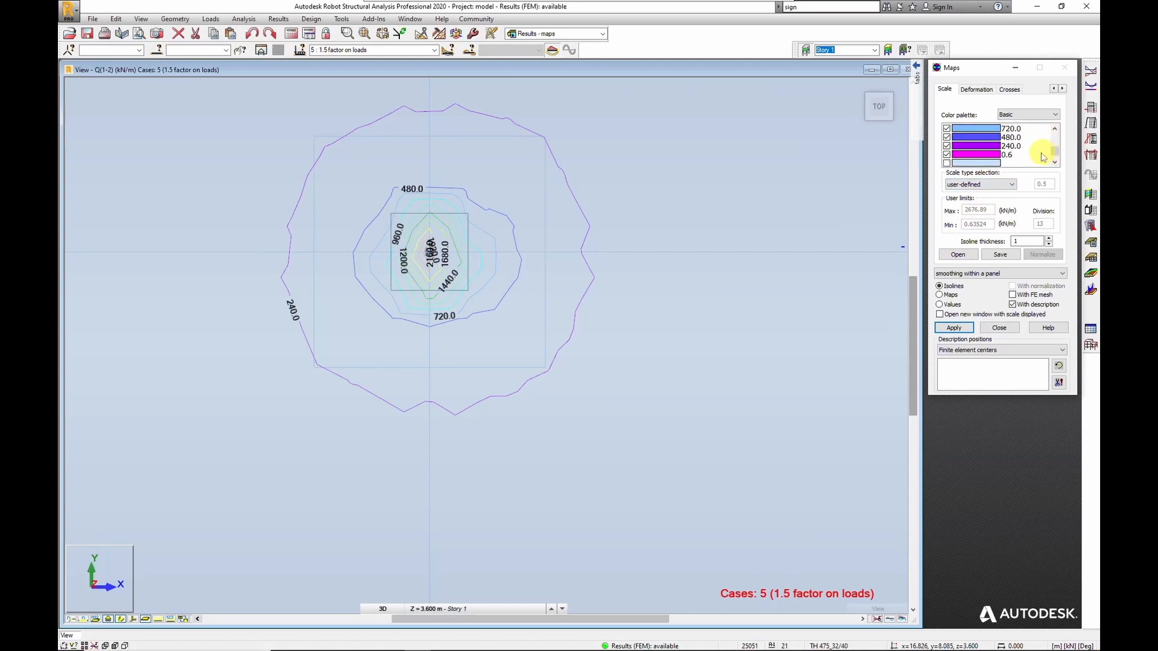
pyautogui.doubleClick(1008, 147)
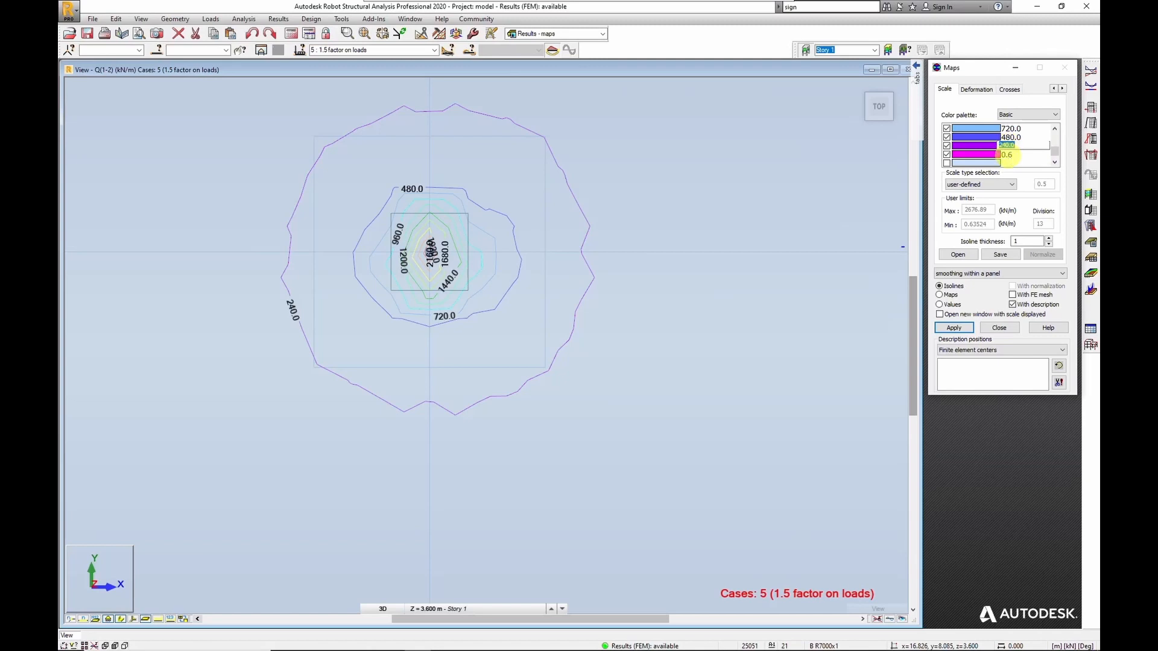
pyautogui.write('300')
pyautogui.click(1006, 156)
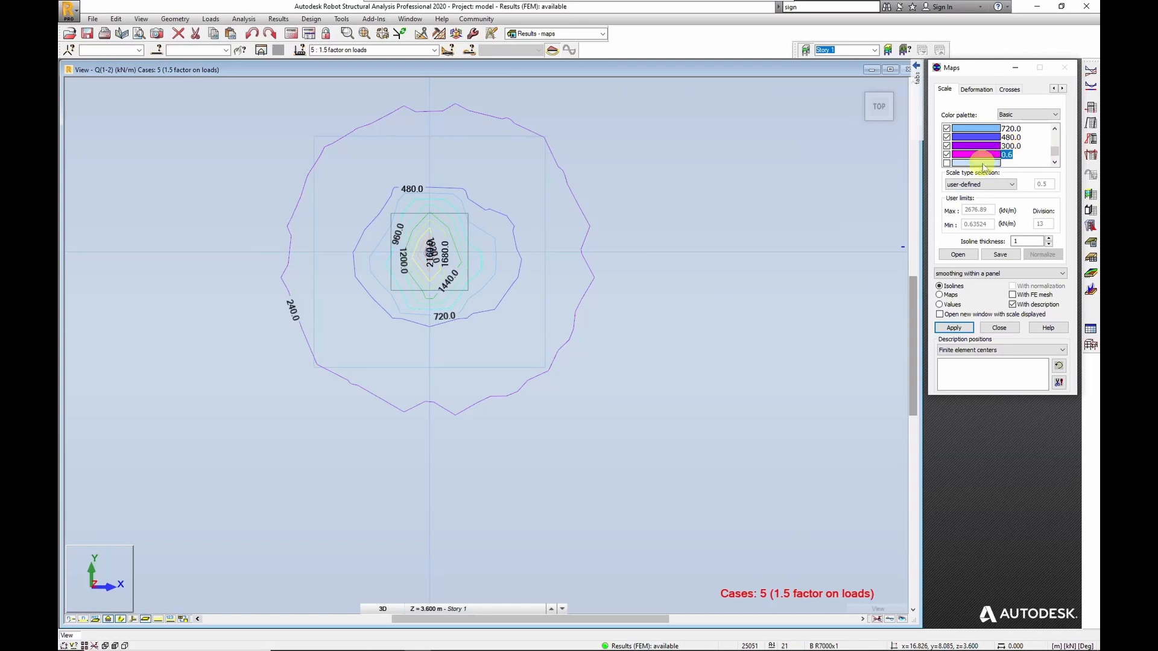
pyautogui.click(954, 328)
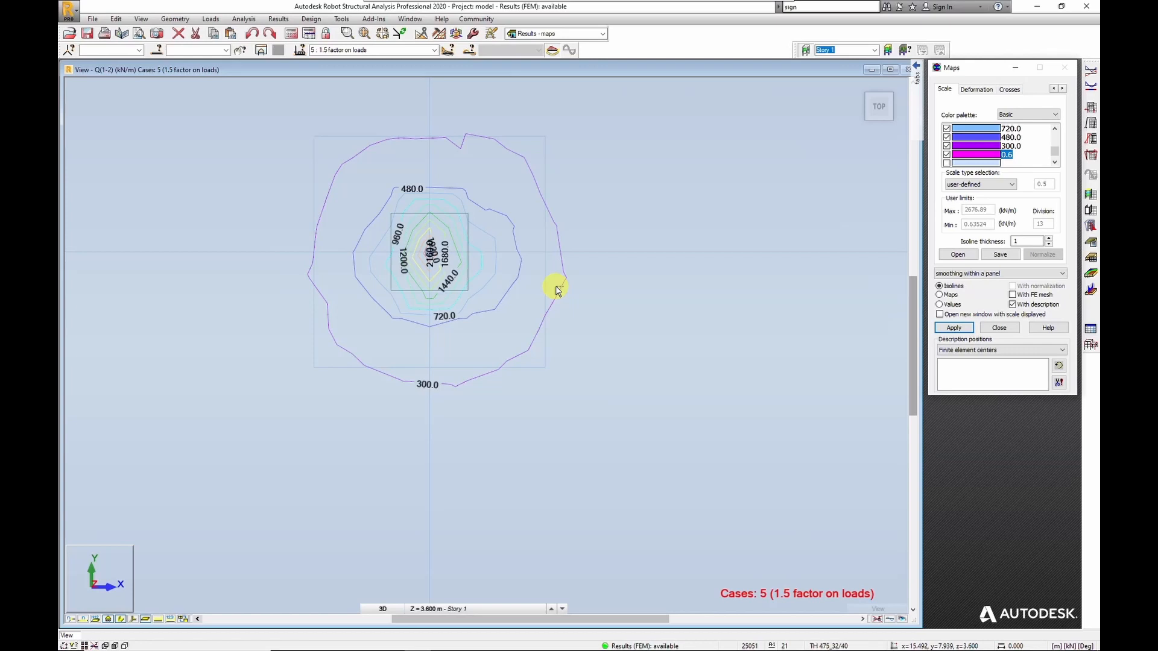
# Remove the value descriptions from the shear force isolines and apply the change to the slab.
pyautogui.scroll(-5, 556, 290)
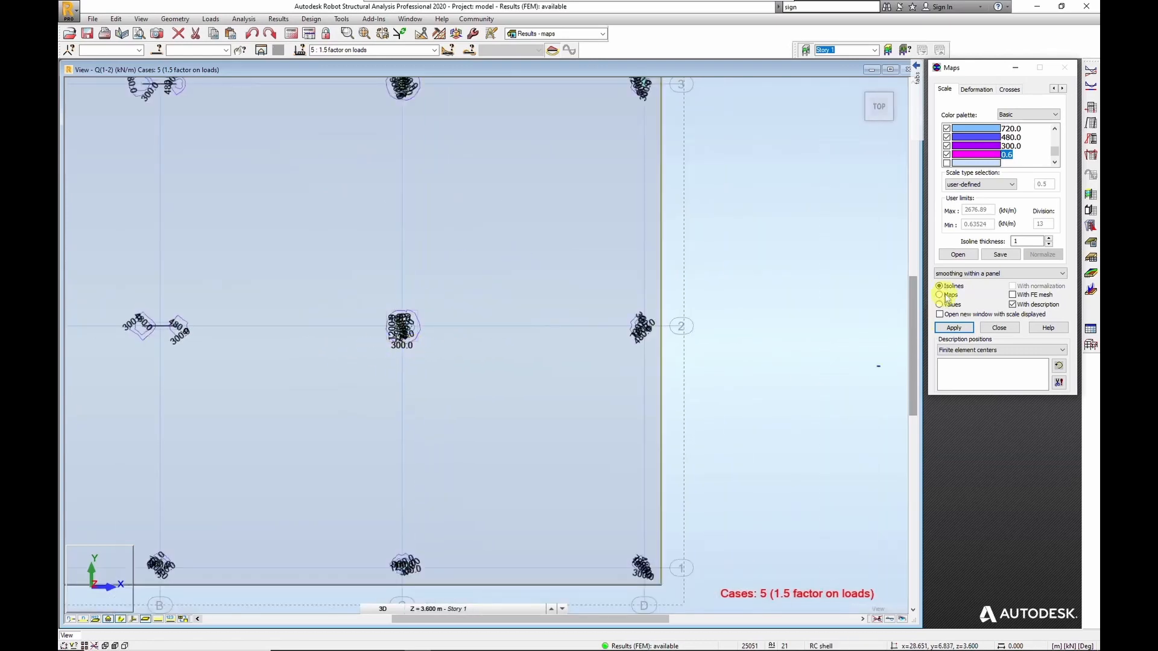
pyautogui.click(1013, 304)
pyautogui.click(959, 328)
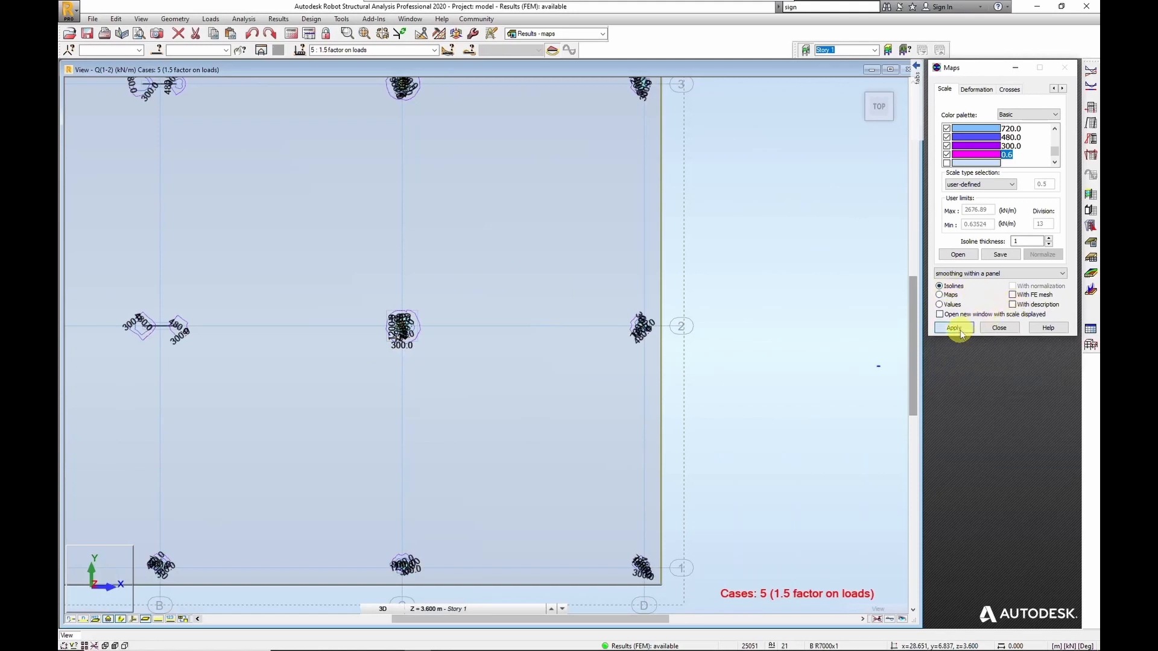
pyautogui.scroll(2, 285, 374)
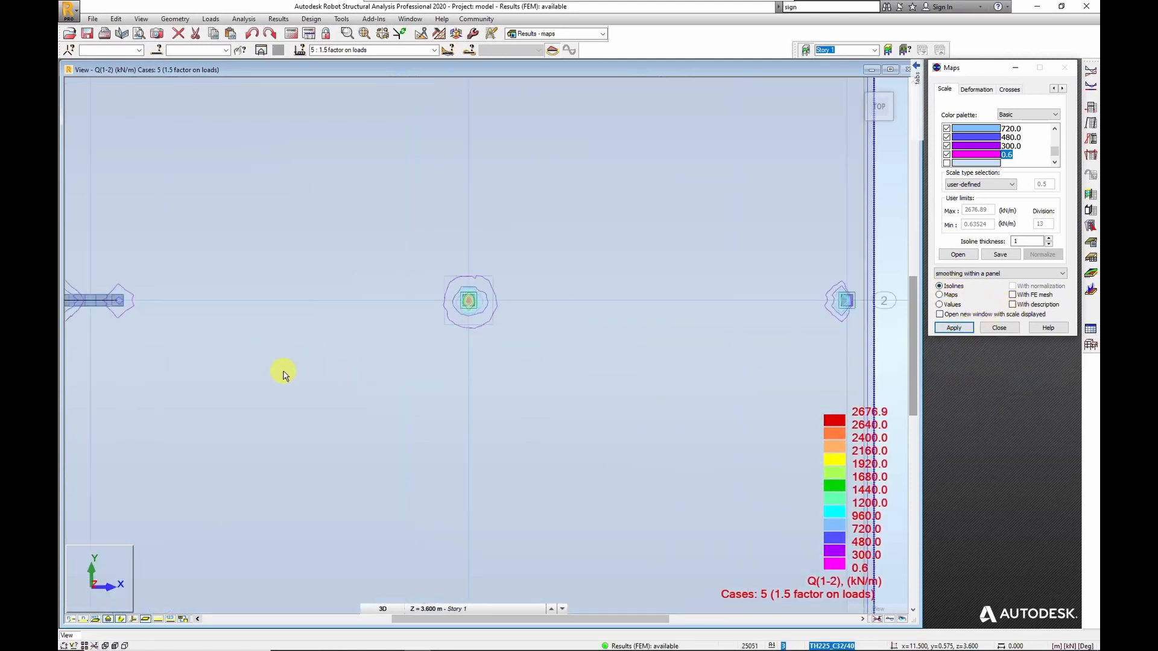
# Compare the shear force isolines around the interior column at C-2 with those around the wall ends on gridline 2.
pyautogui.moveTo(315, 362); pyautogui.dragTo(447, 338, button='middle')
pyautogui.scroll(-2, 469, 357)
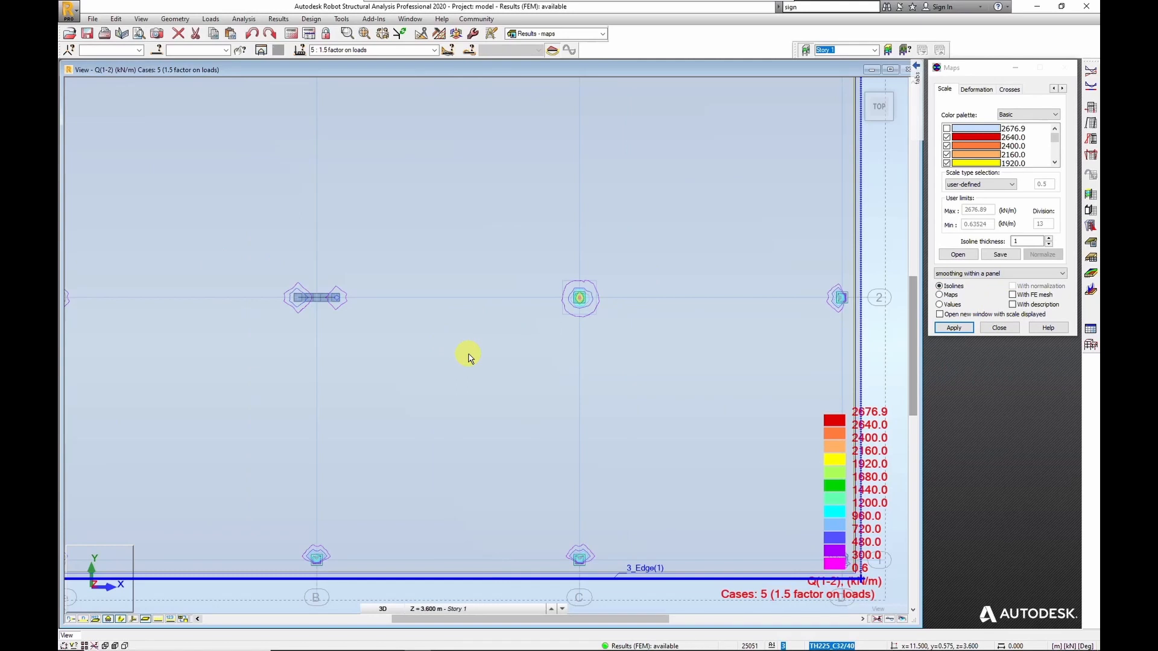
pyautogui.scroll(3, 608, 299)
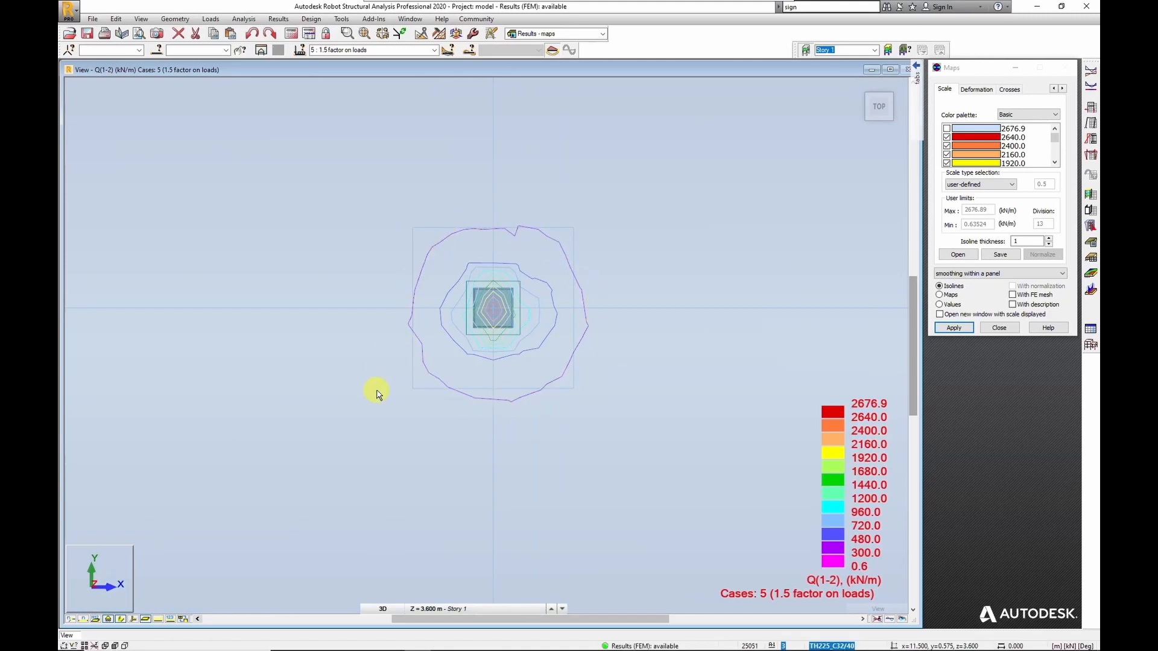
pyautogui.scroll(-2, 376, 394)
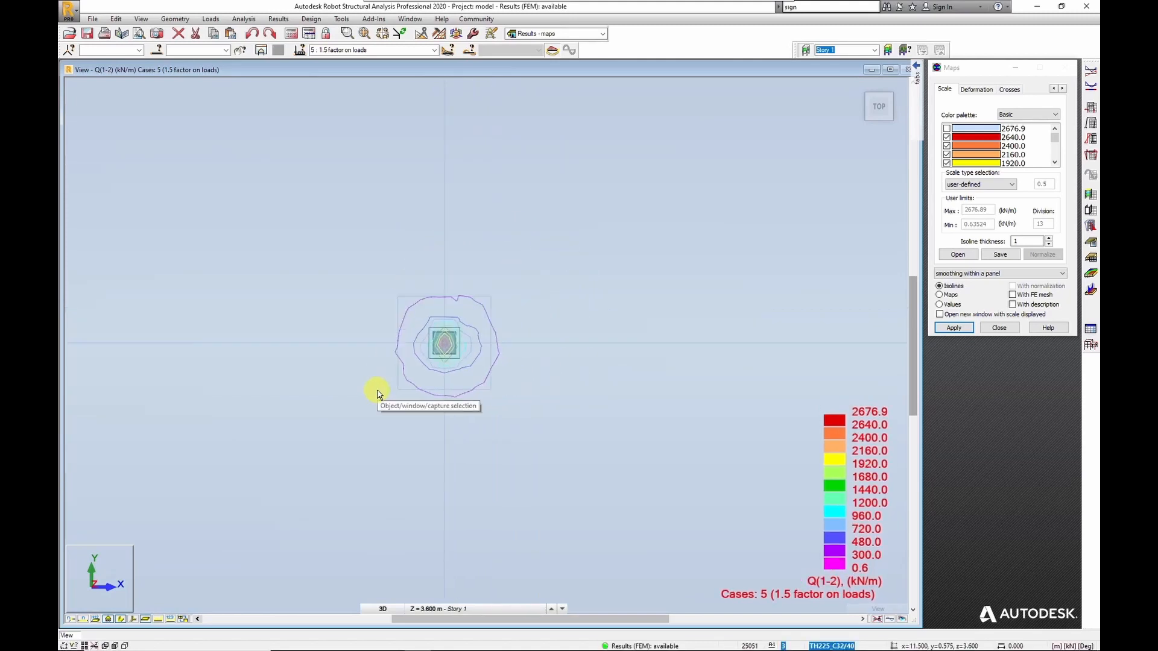
pyautogui.moveTo(352, 395); pyautogui.dragTo(764, 355, button='middle')
pyautogui.scroll(-1, 591, 346)
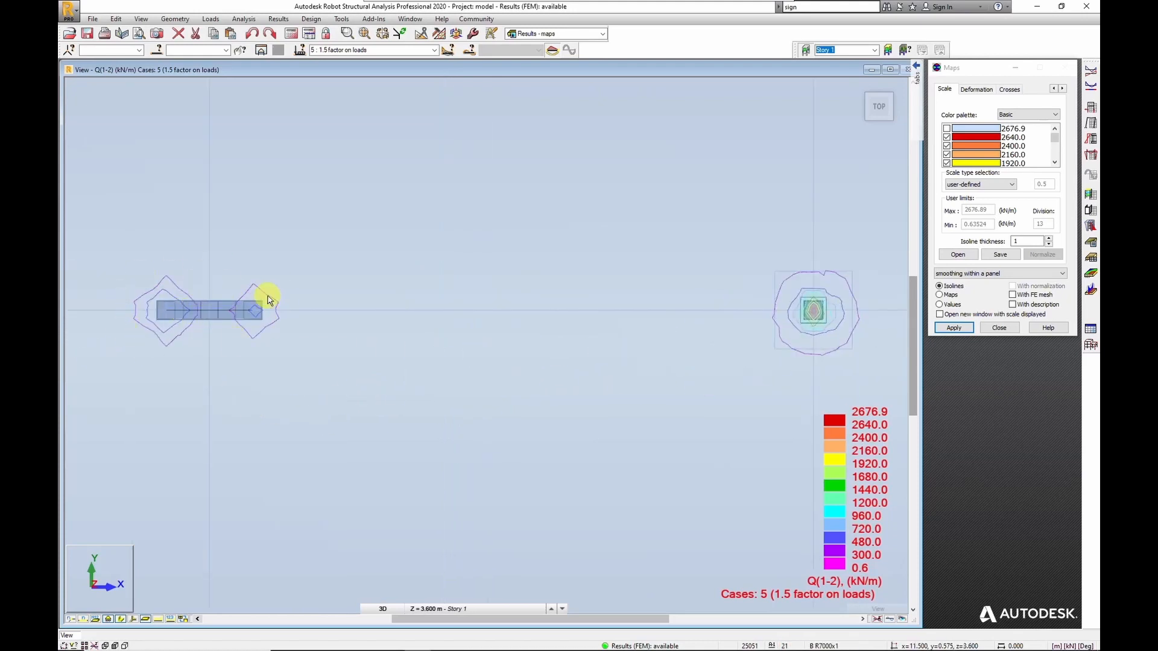
pyautogui.scroll(-2, 279, 299)
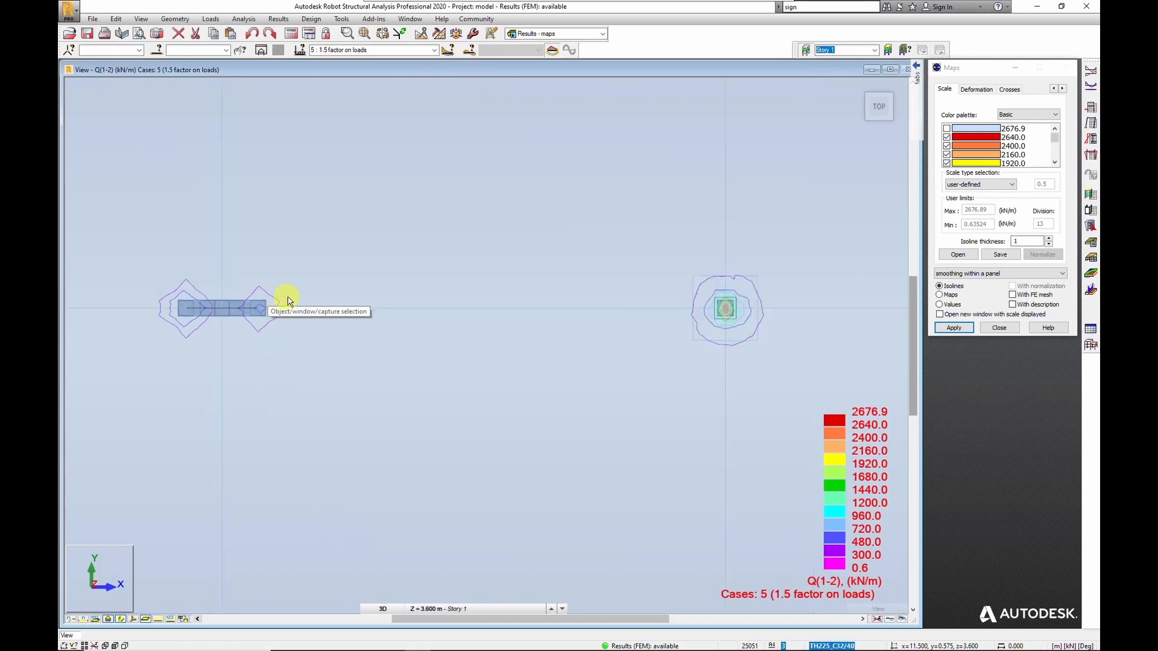
pyautogui.scroll(1, 290, 301)
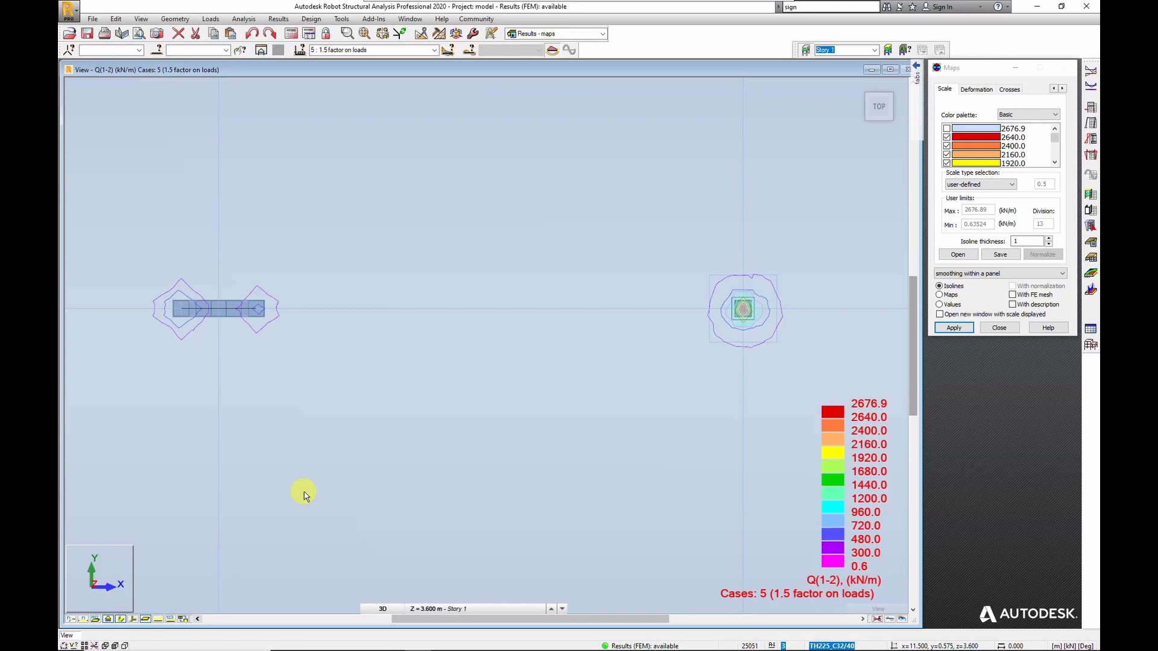
pyautogui.scroll(-1, 359, 483)
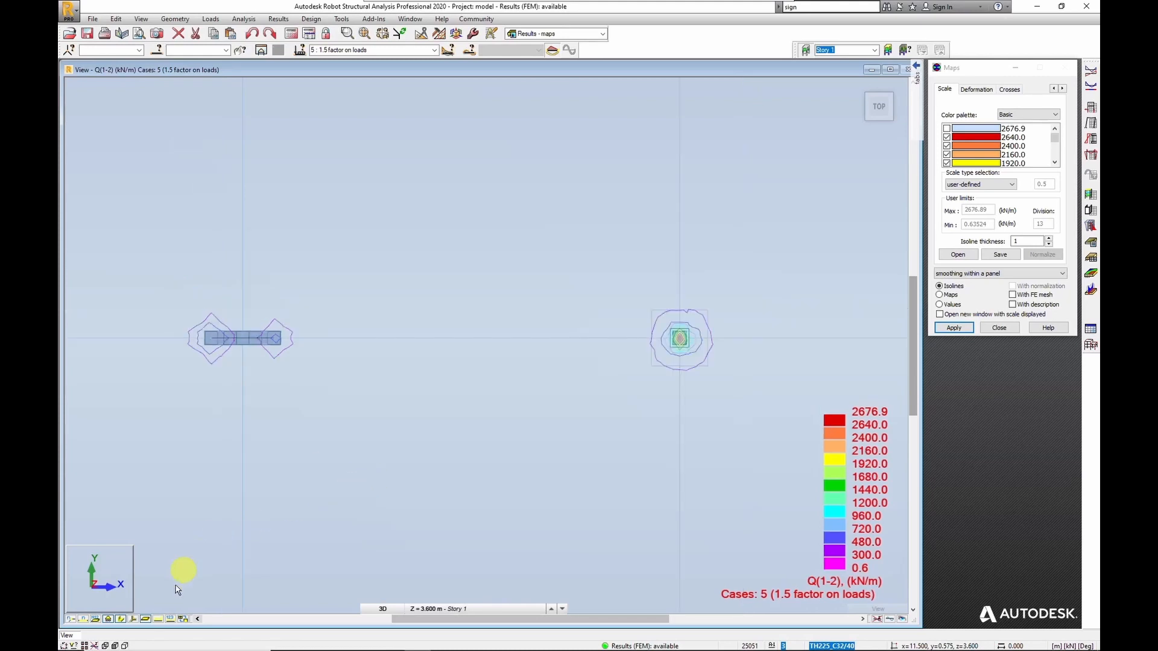
# Display the finite element mesh, examine it against the isolines around the interior column at C-2, and switch the mesh off again.
pyautogui.click(183, 620)
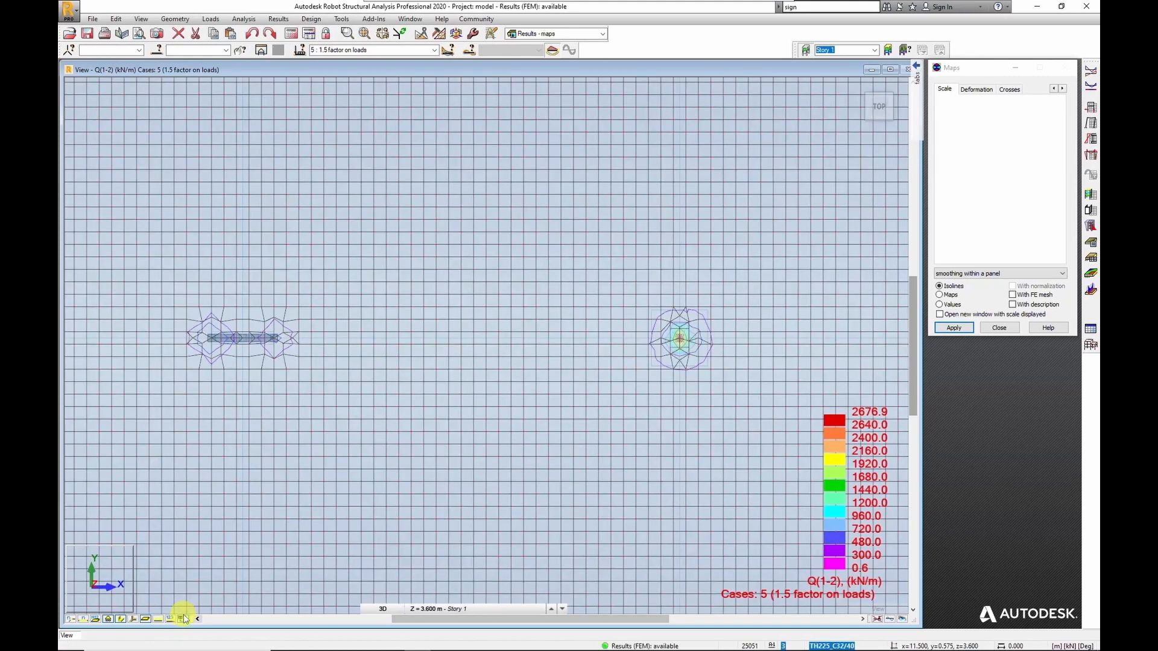
pyautogui.scroll(4, 695, 344)
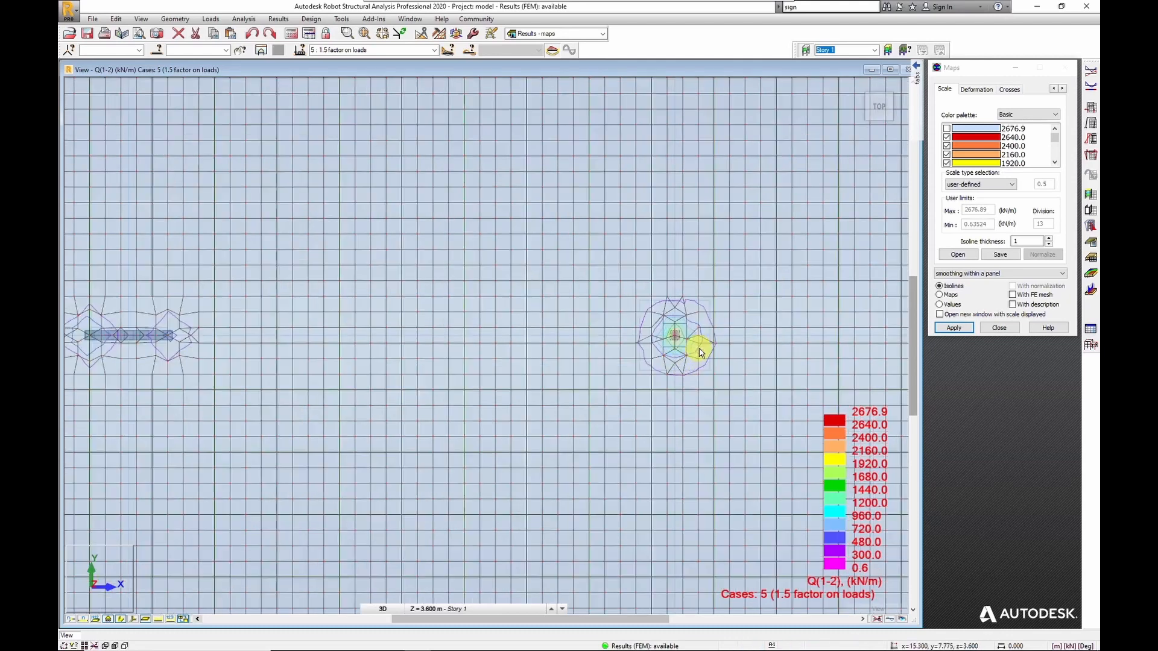
pyautogui.moveTo(718, 309); pyautogui.dragTo(580, 282, button='middle')
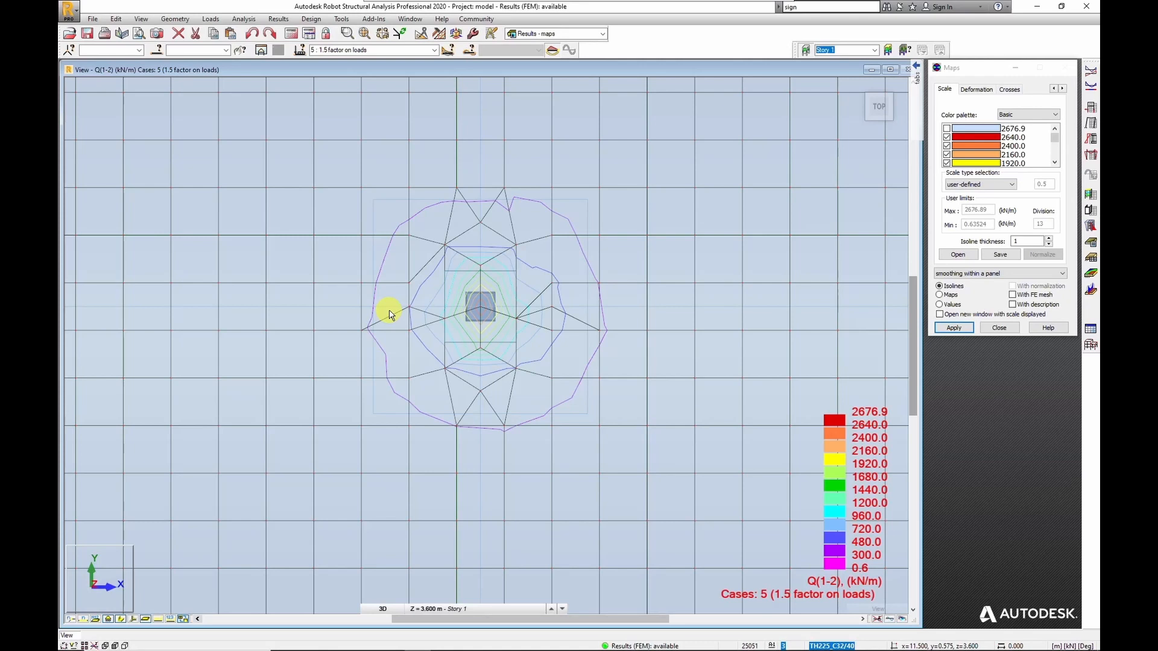
pyautogui.scroll(-4, 573, 313)
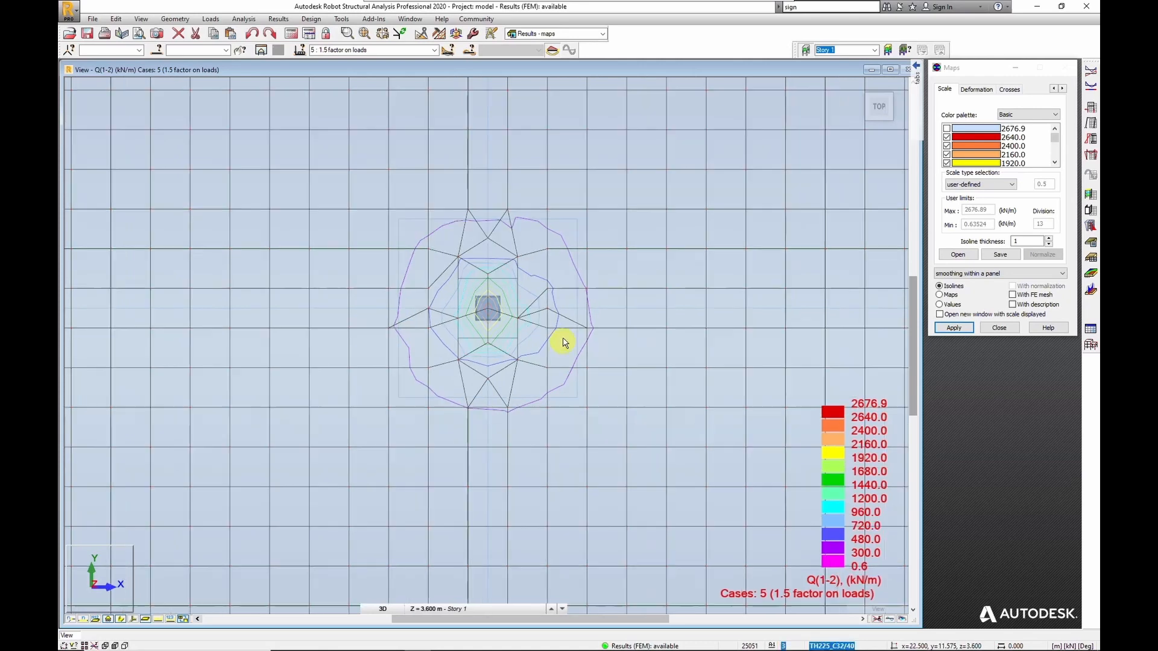
pyautogui.scroll(-2, 531, 373)
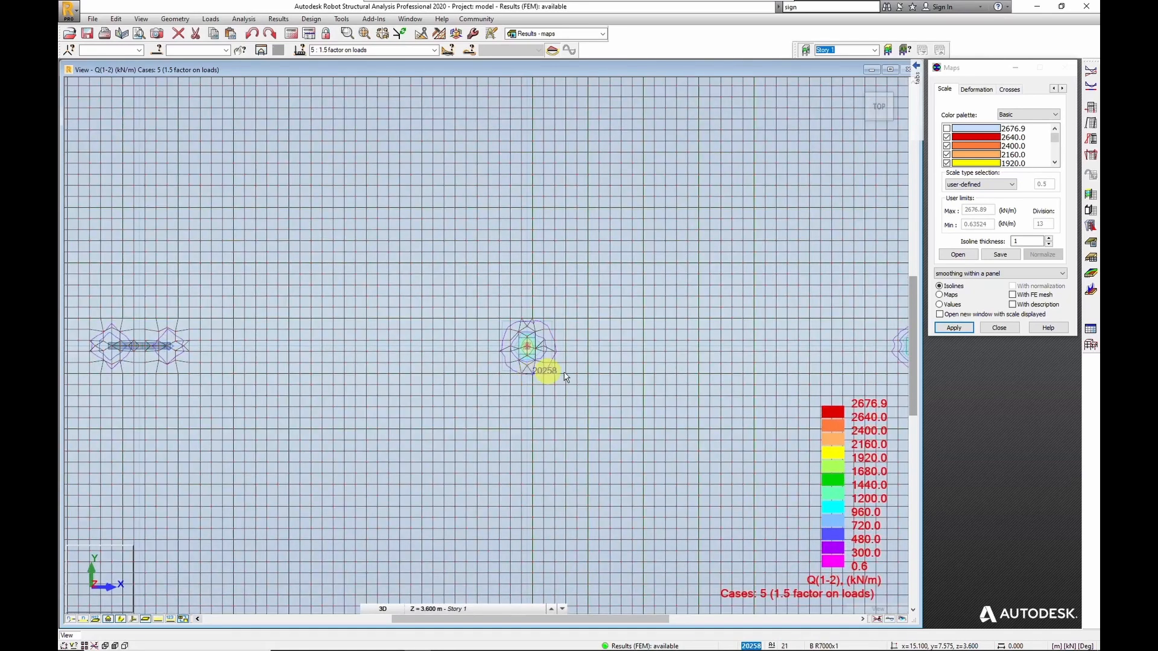
pyautogui.scroll(-1, 546, 369)
pyautogui.click(184, 618)
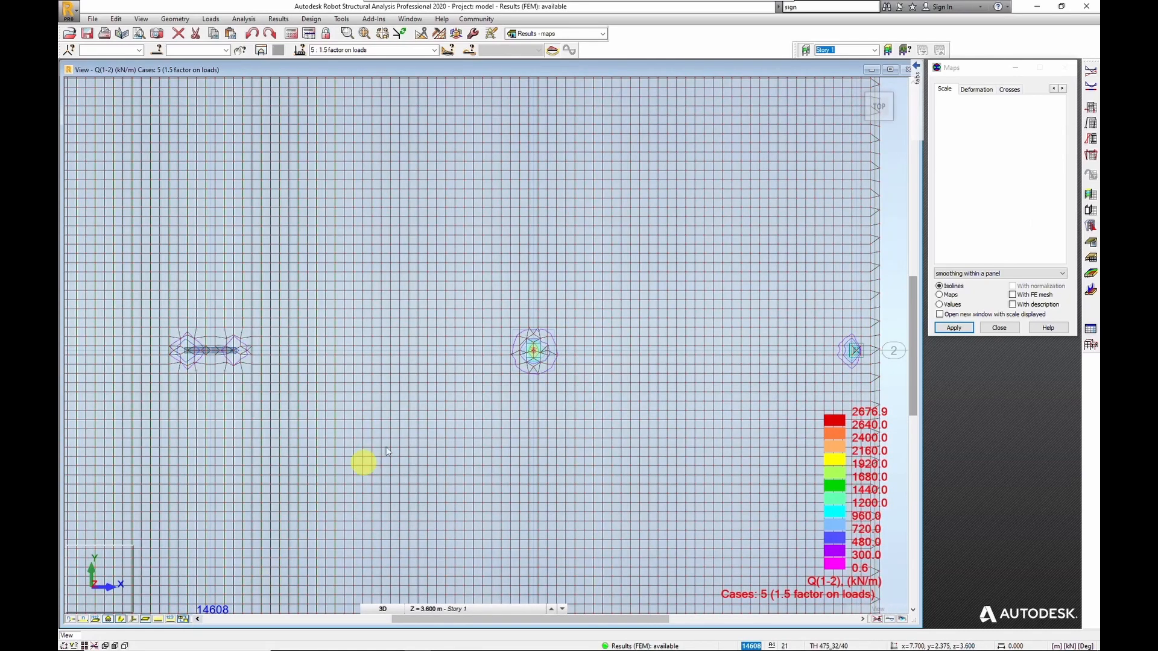
# Show the whole slab in the top view and open the Panel Cuts settings.
pyautogui.click(347, 33)
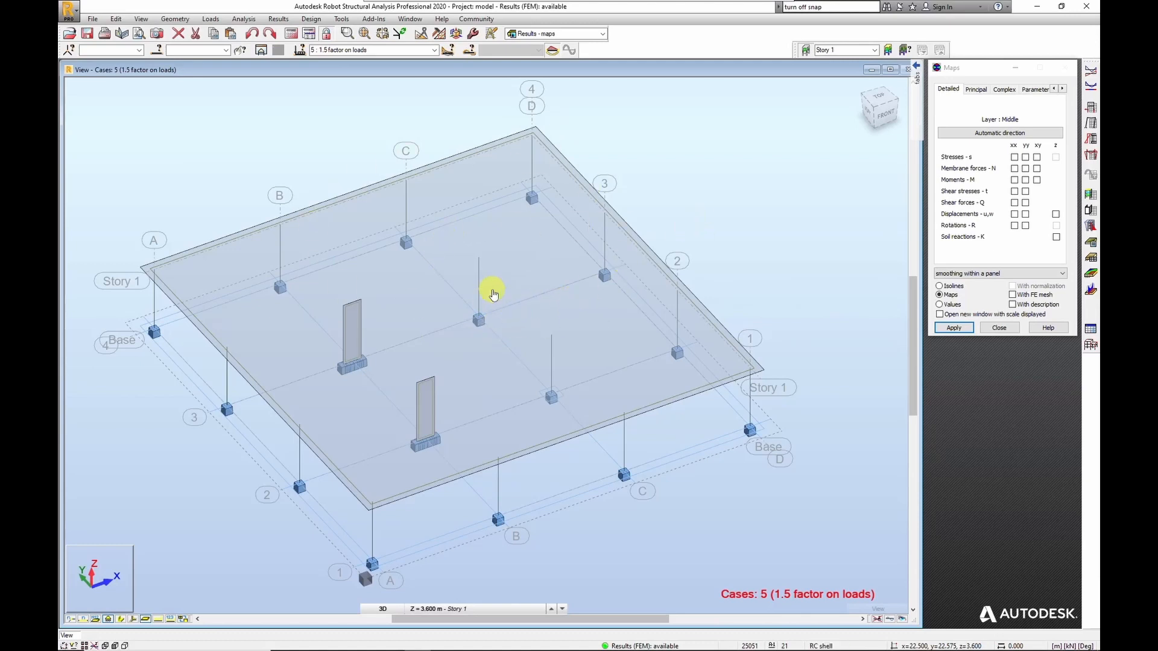
pyautogui.click(880, 101)
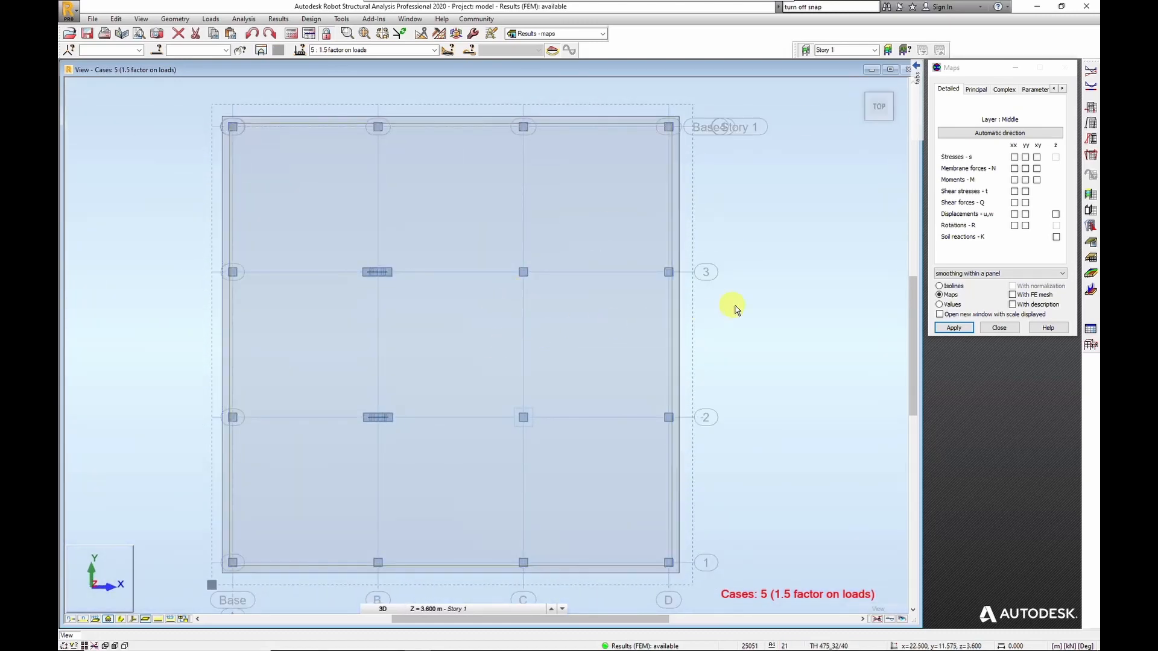
pyautogui.click(278, 18)
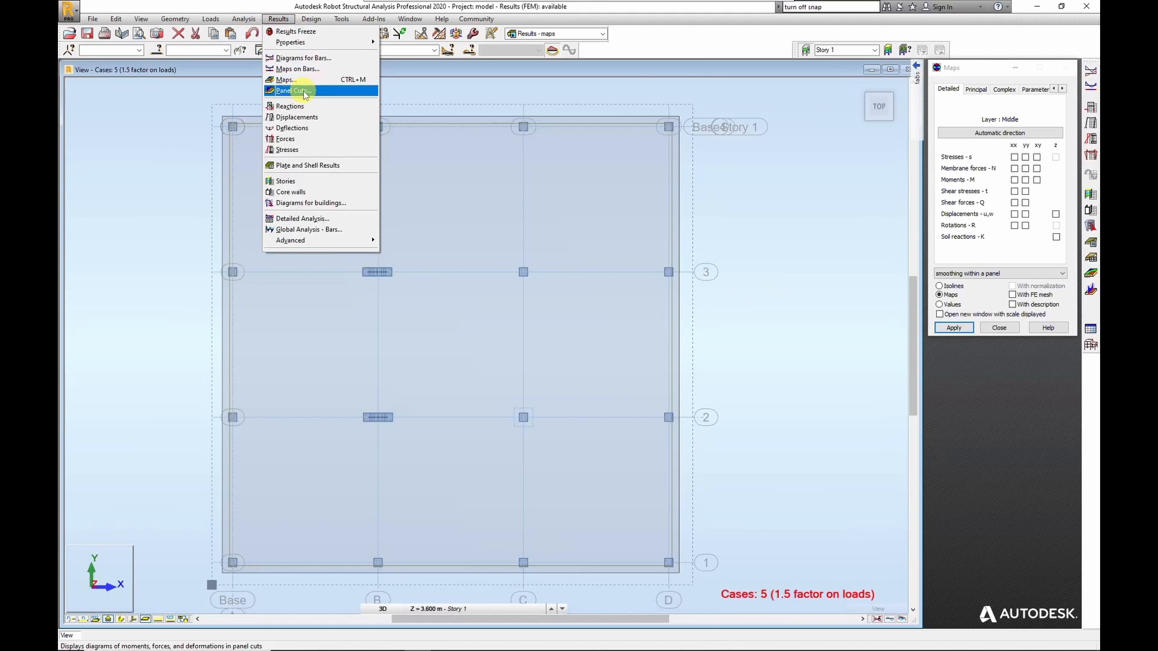
pyautogui.click(292, 91)
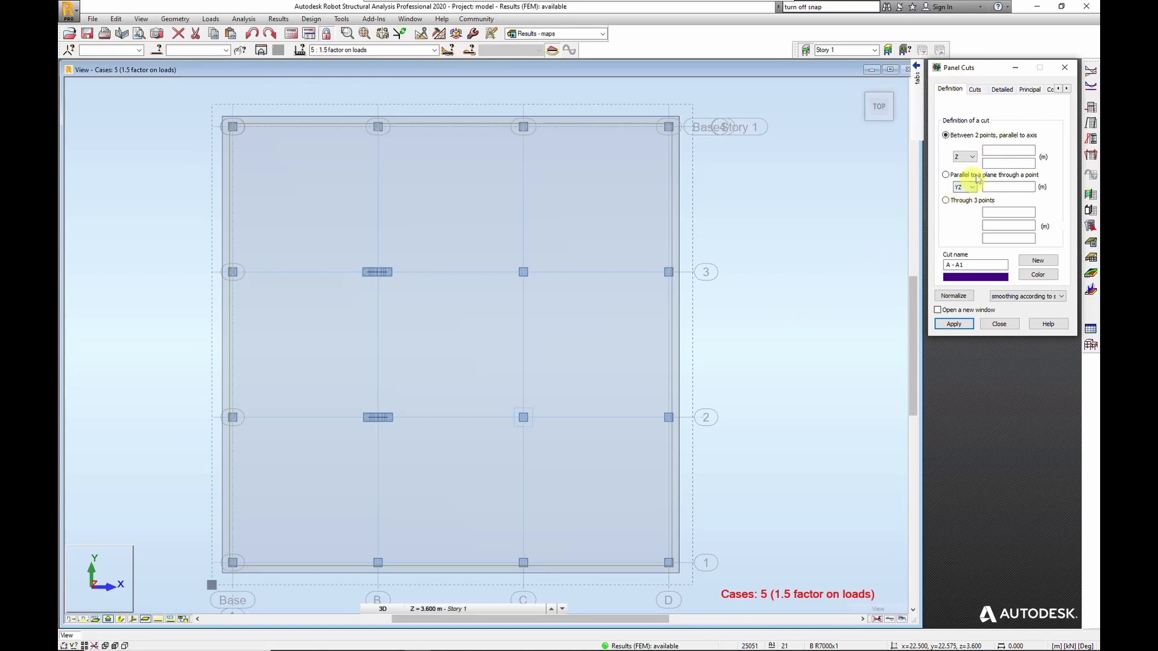
# Define cut A - A1 between two points parallel to Z, from column C-2 (15.000, 8.075, 3.600) to column D-2 (22.000, 8.075, 3.600).
pyautogui.click(995, 151)
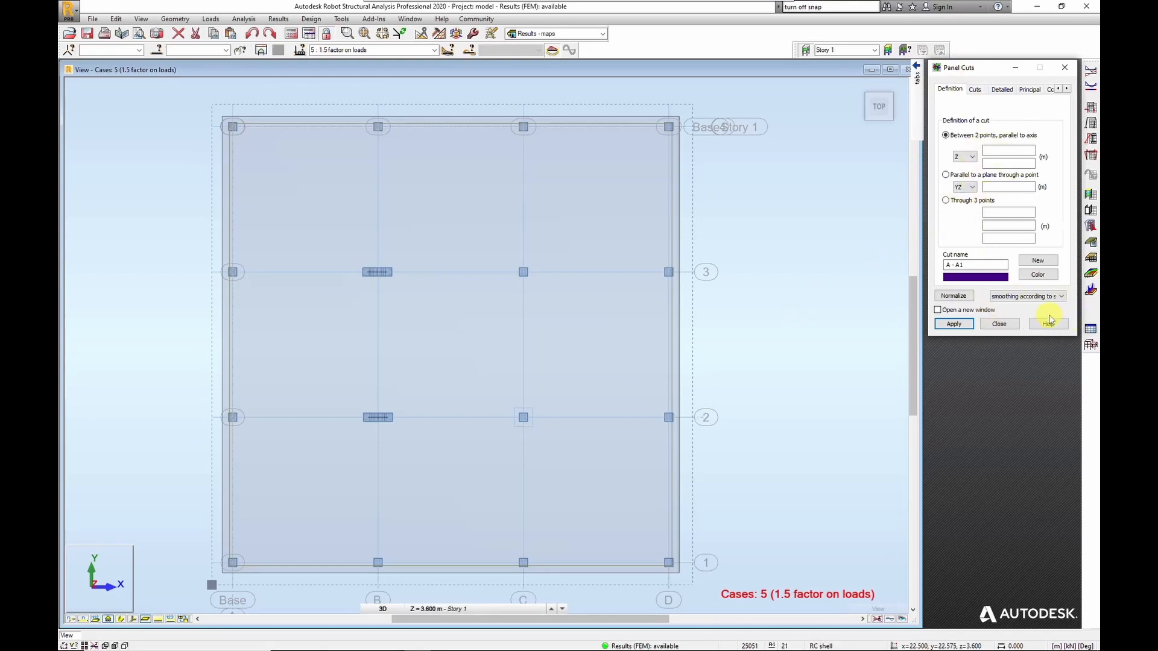
pyautogui.scroll(5, 582, 477)
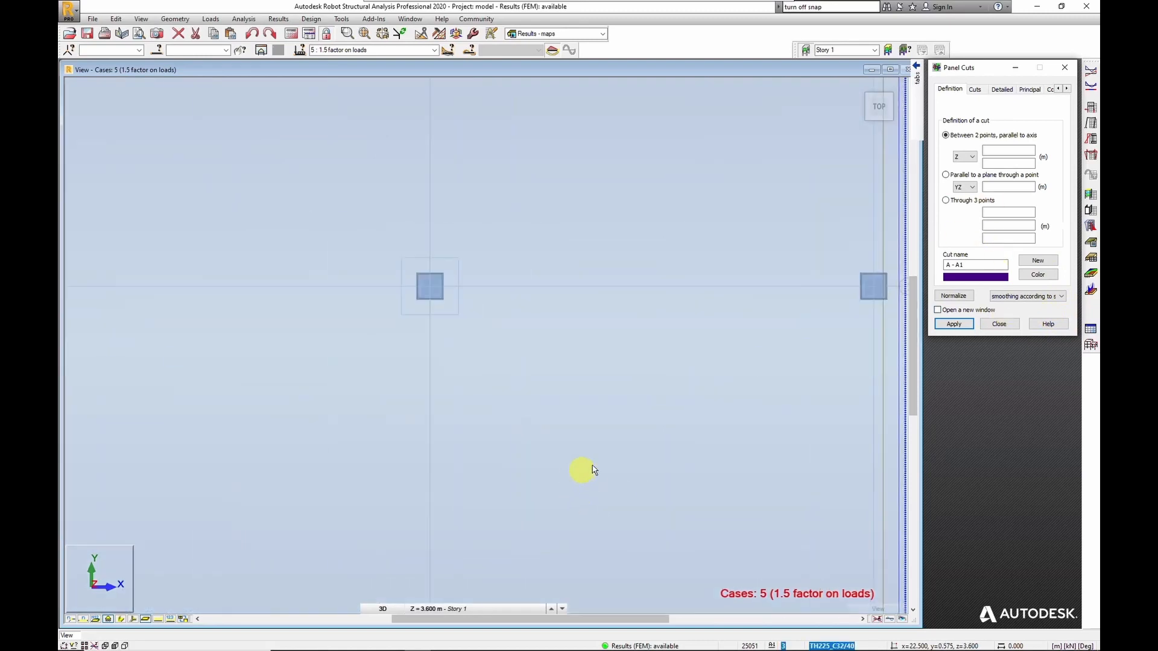
pyautogui.moveTo(668, 424); pyautogui.dragTo(522, 426, button='middle')
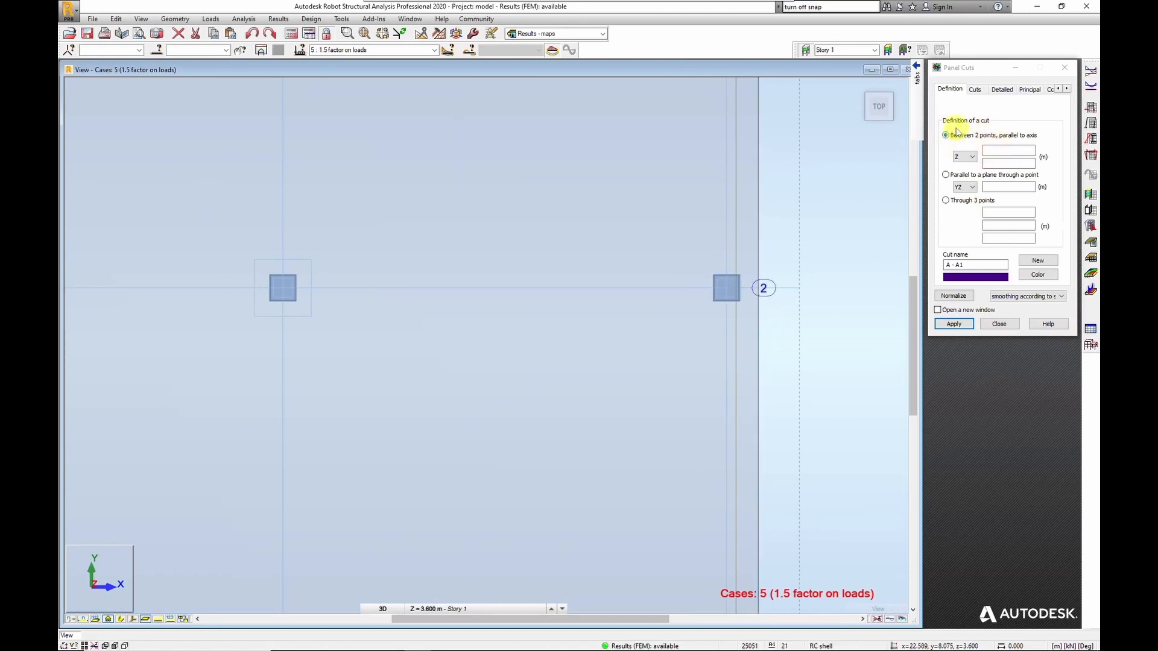
pyautogui.click(1001, 150)
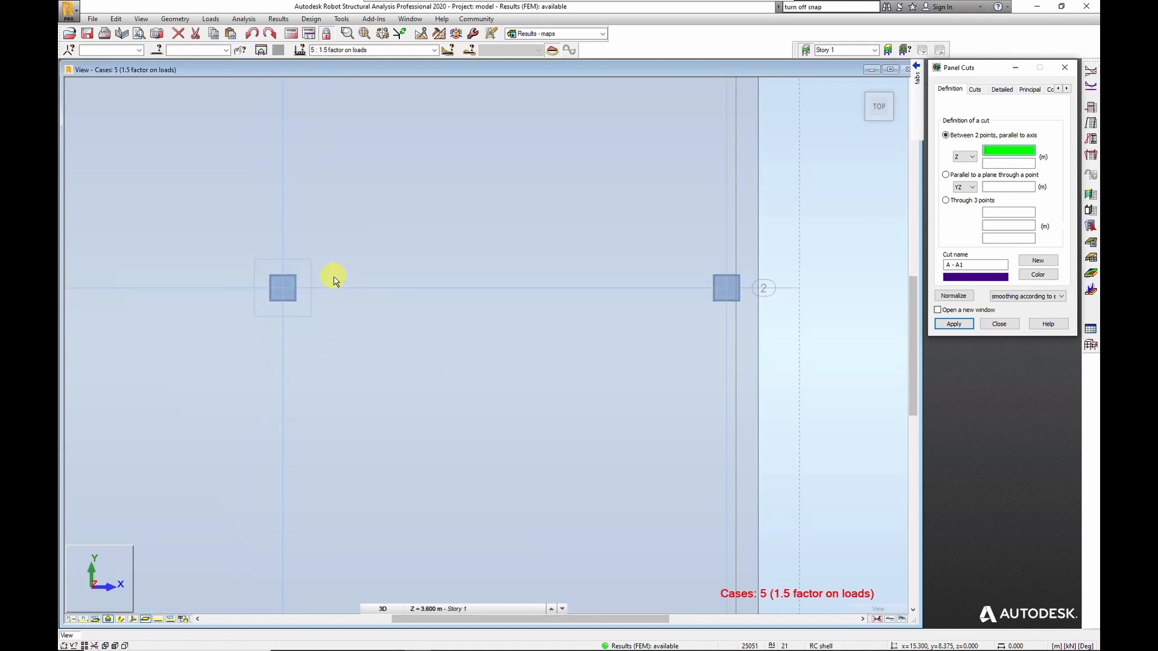
pyautogui.click(283, 289)
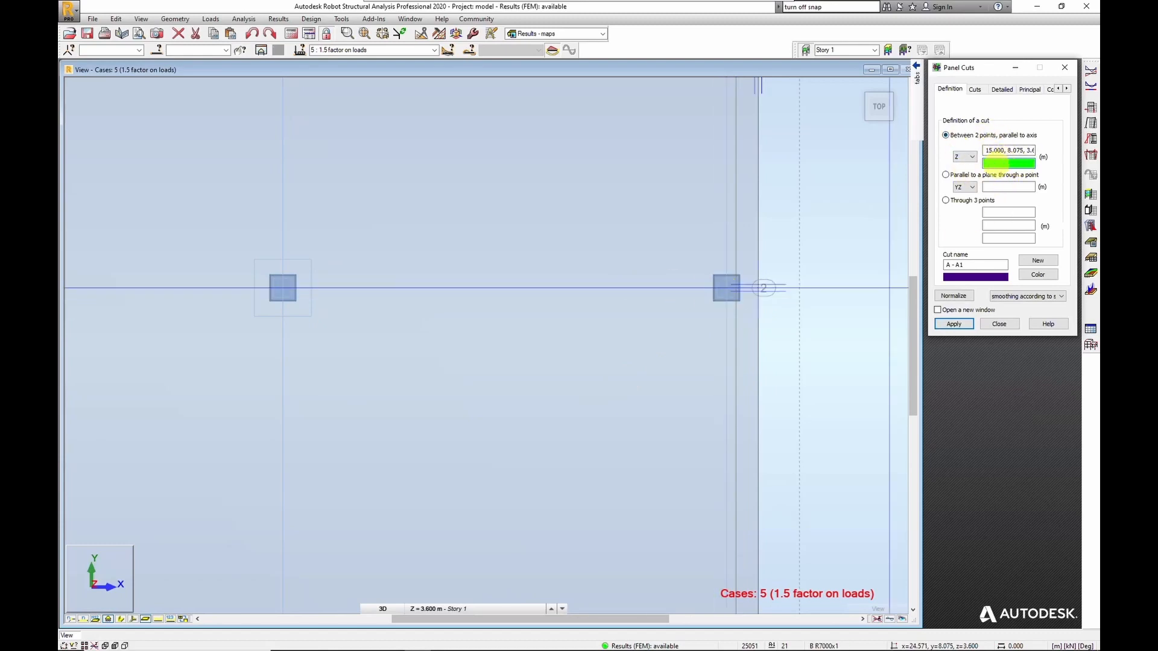
pyautogui.click(726, 285)
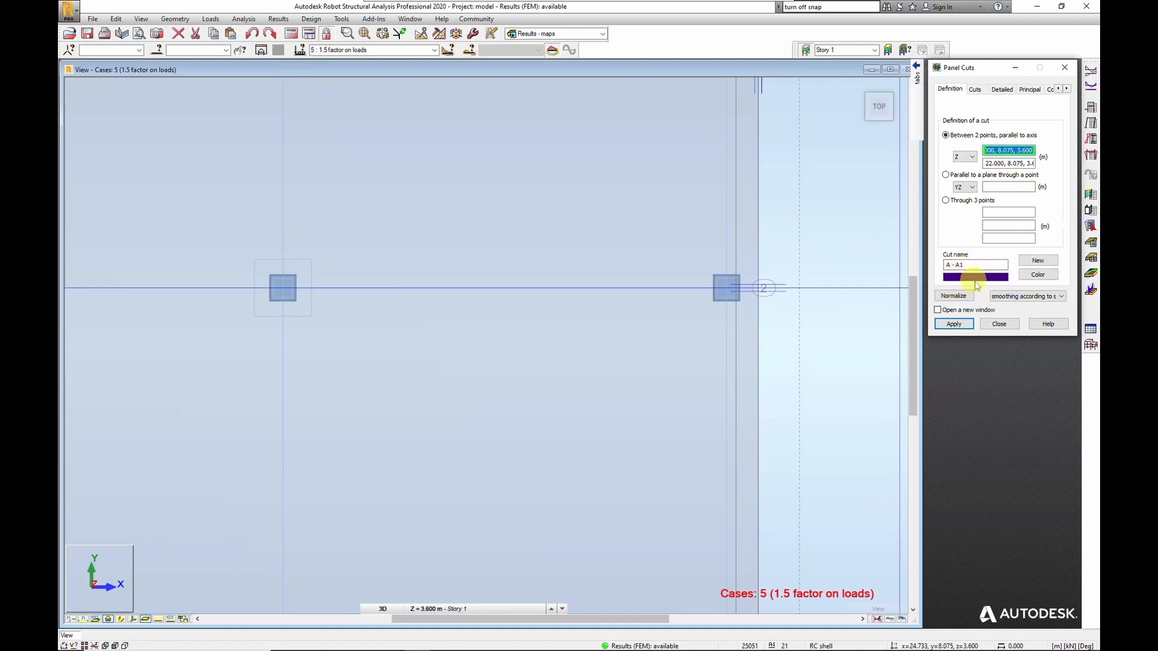
# Apply the panel cut and show its Q(1-2) diagram from the front and in an isometric view.
pyautogui.click(954, 324)
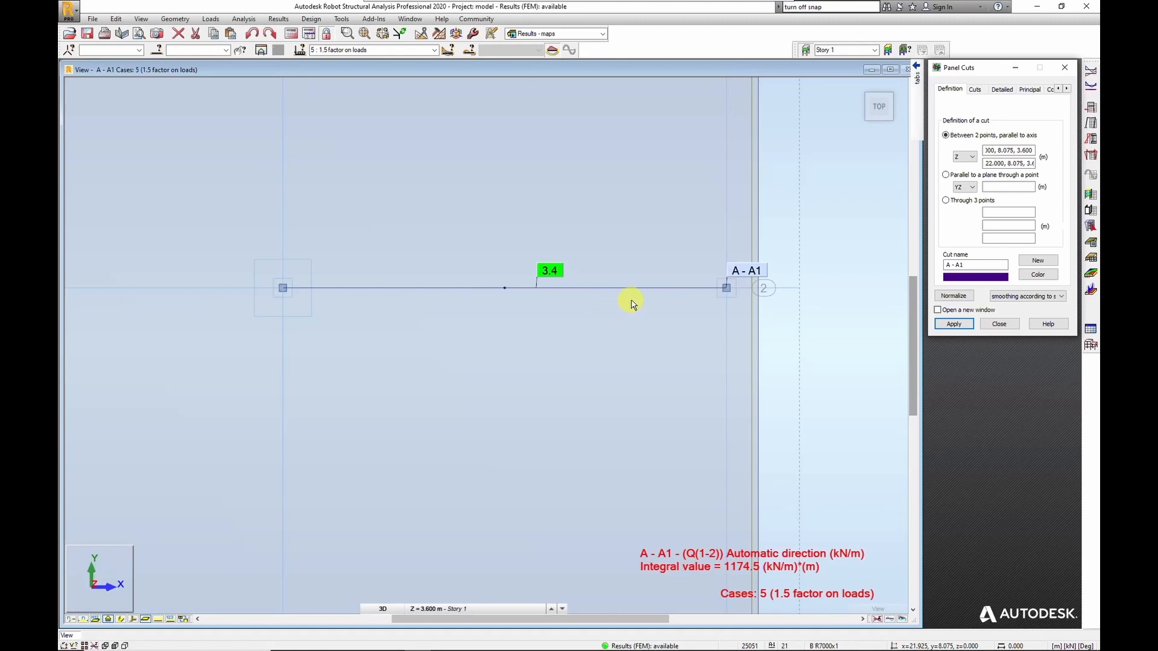
pyautogui.click(877, 121)
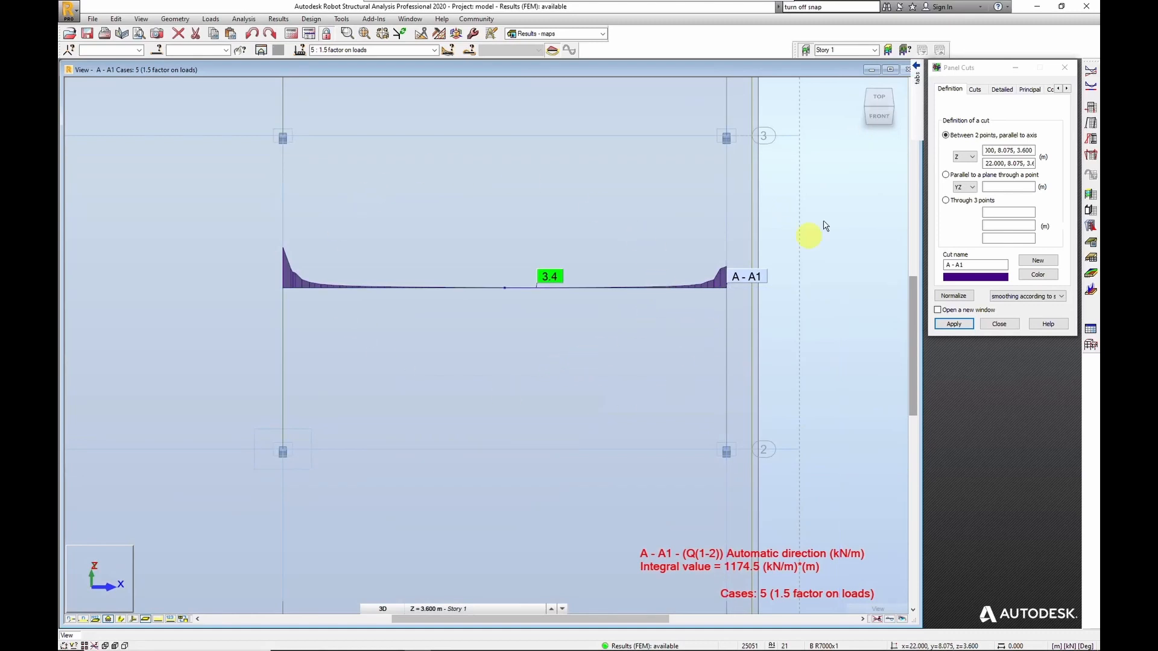
pyautogui.click(868, 109)
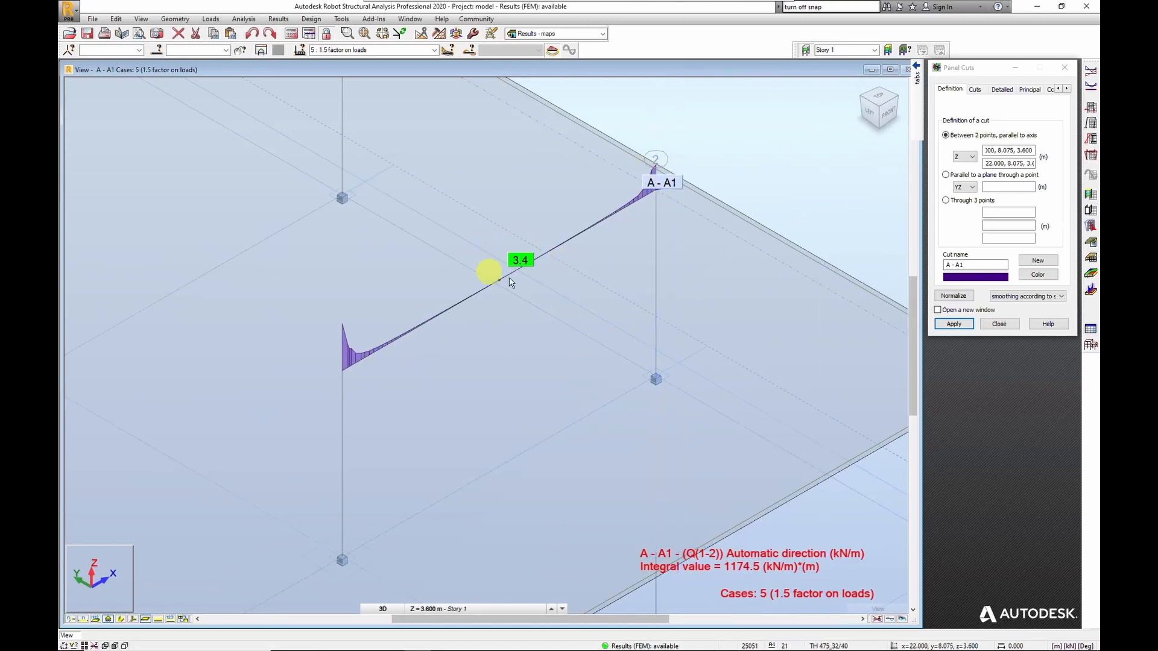
# Review the list of cuts and the detailed and principal result quantities available for the panel cut.
pyautogui.click(978, 90)
pyautogui.click(1003, 90)
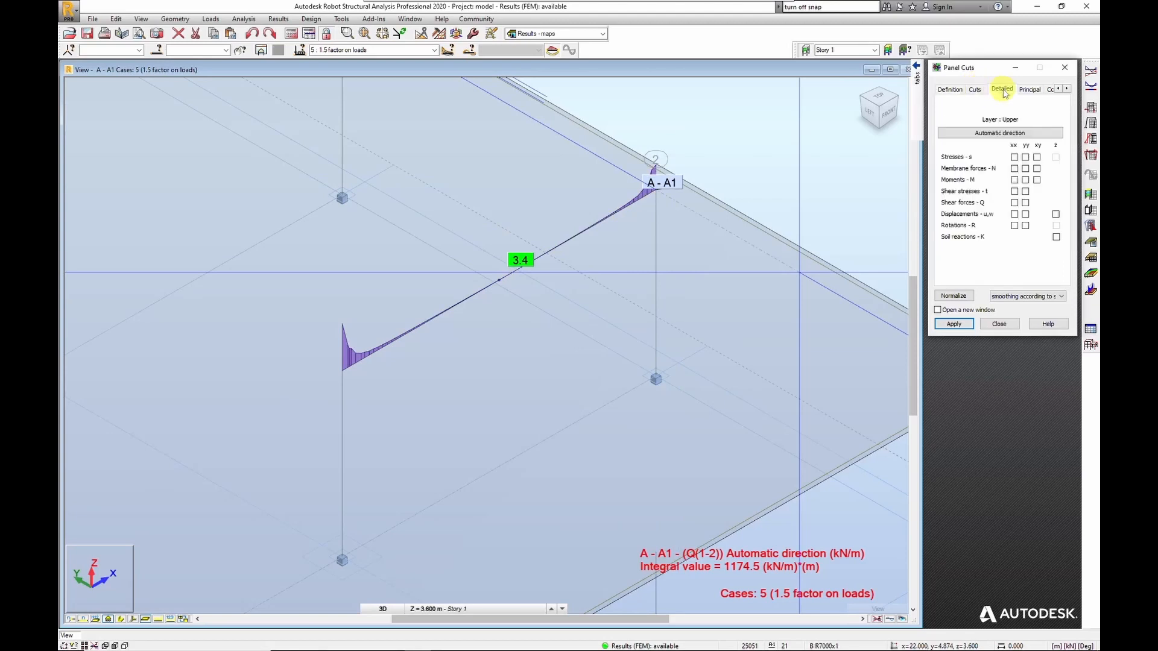
pyautogui.click(1028, 90)
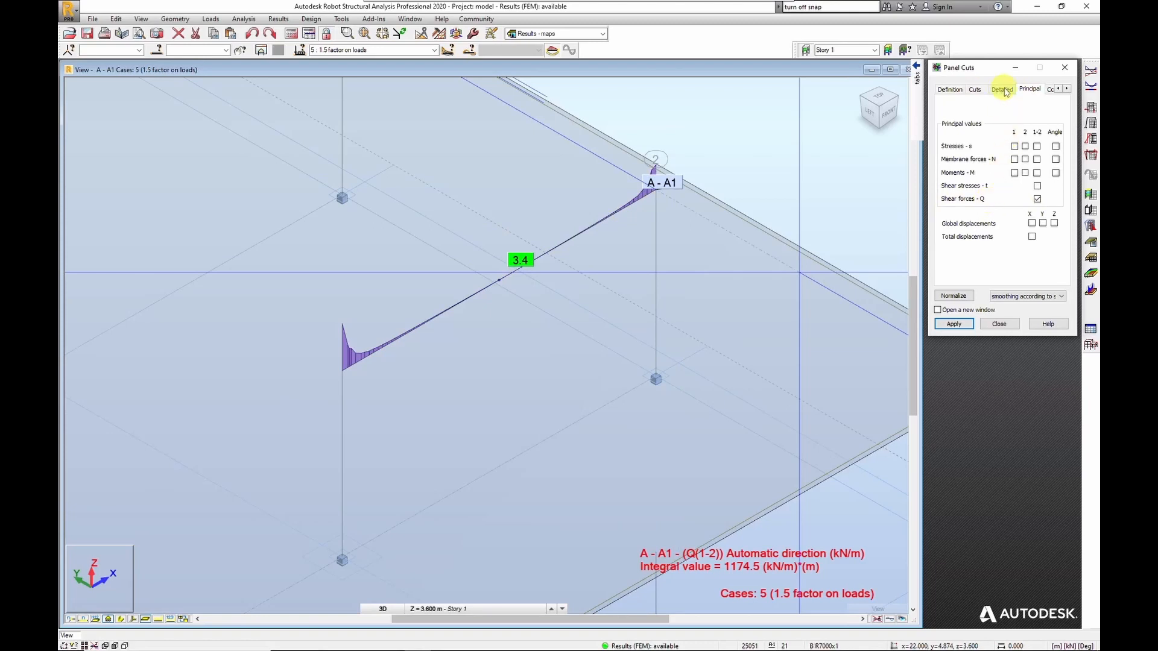
pyautogui.click(975, 90)
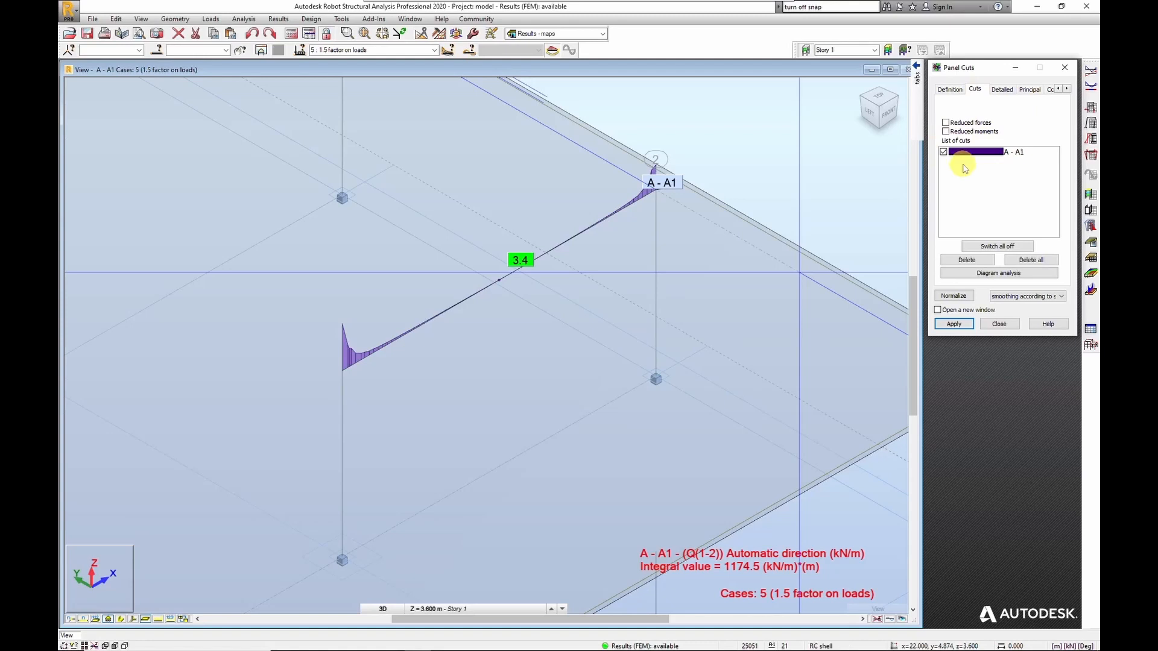
pyautogui.click(1002, 90)
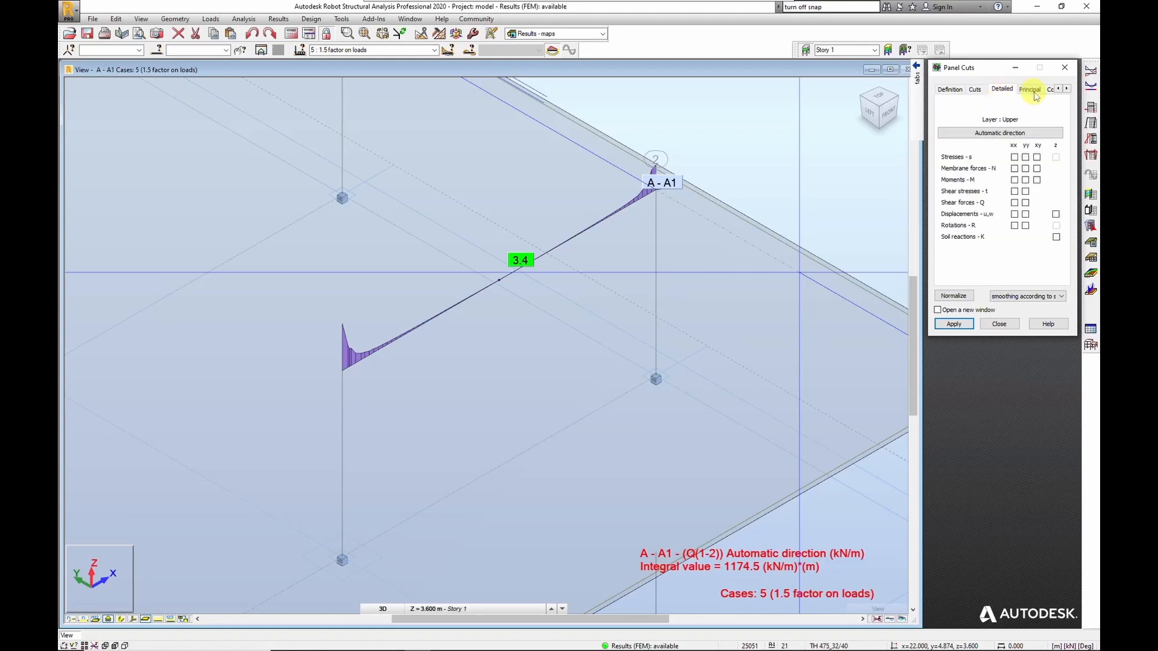
pyautogui.click(1032, 92)
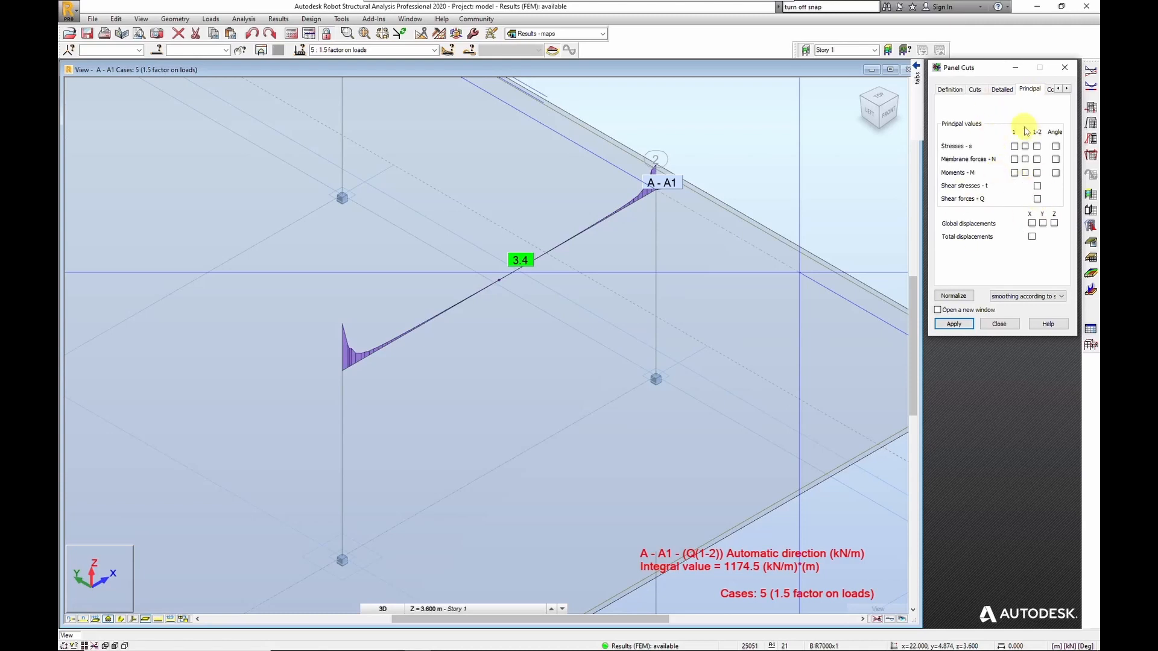
pyautogui.click(1003, 90)
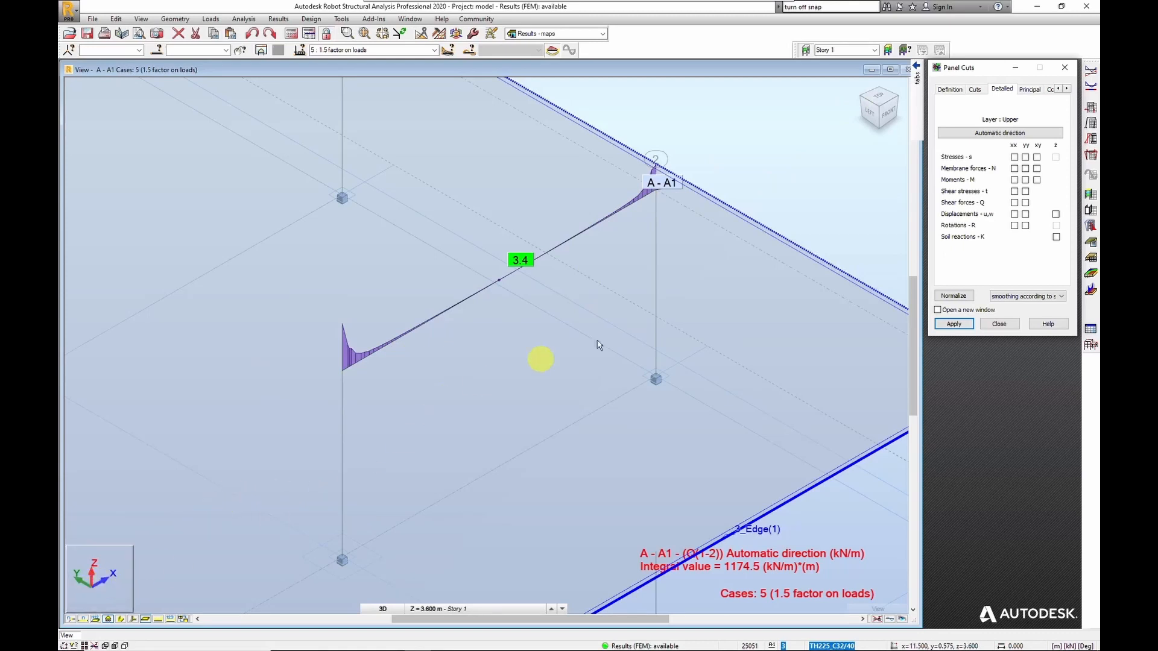
# Display the xx moment diagram along cut A - A1 and view it from the front, in isometric and from the top.
pyautogui.click(541, 360)
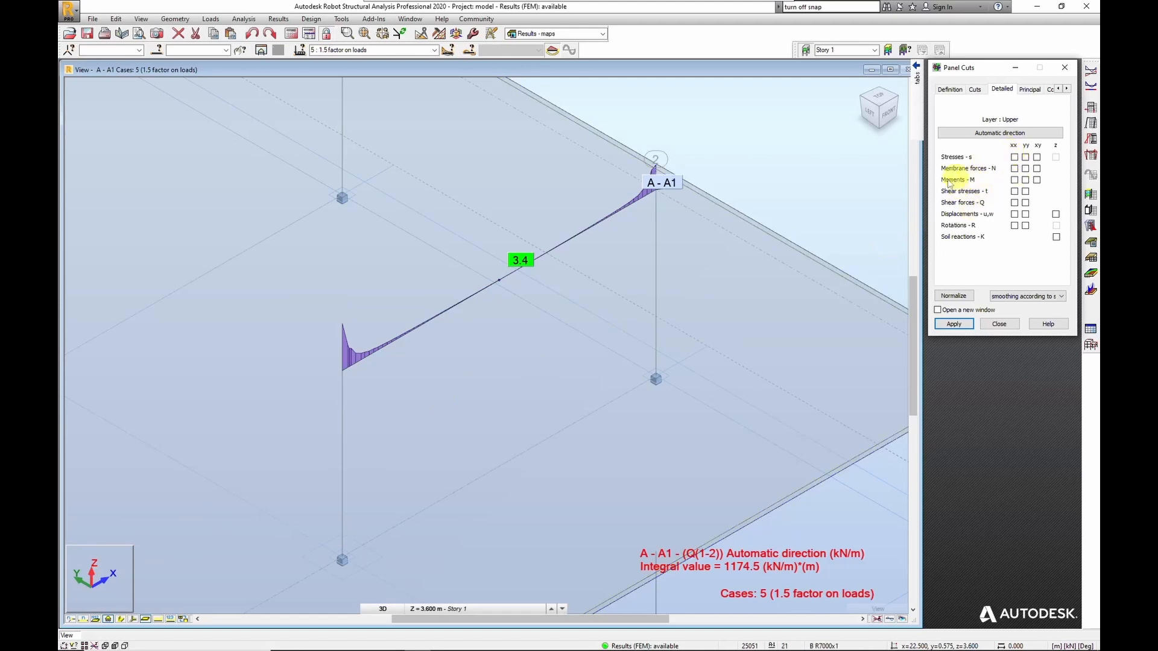
pyautogui.click(1015, 180)
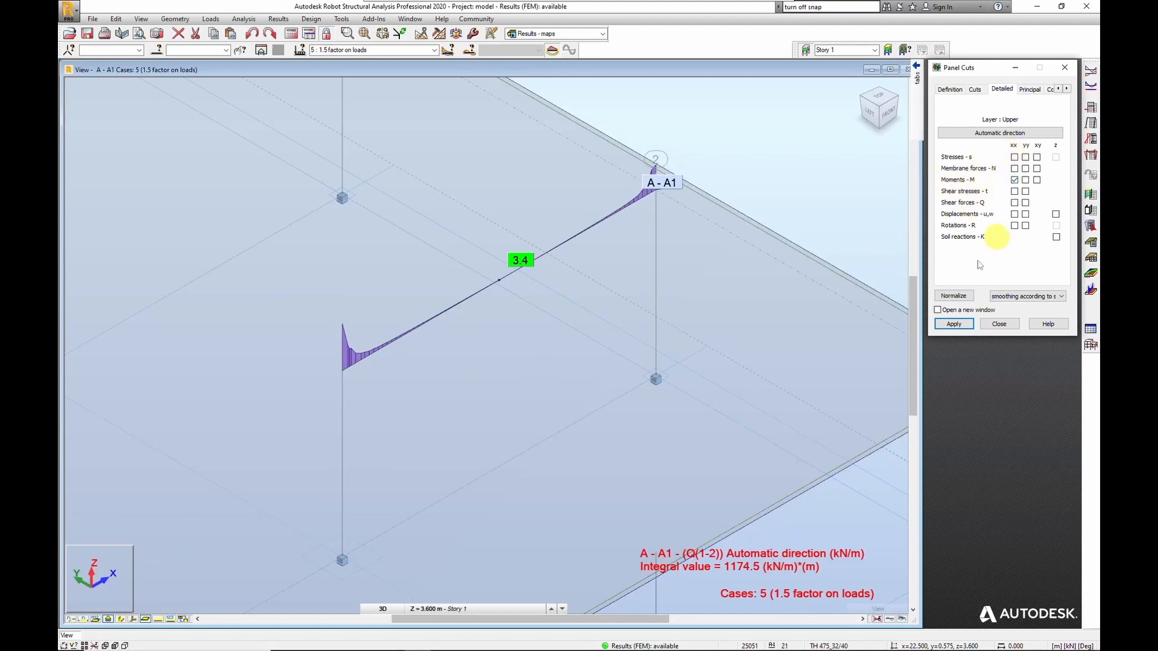
pyautogui.click(953, 325)
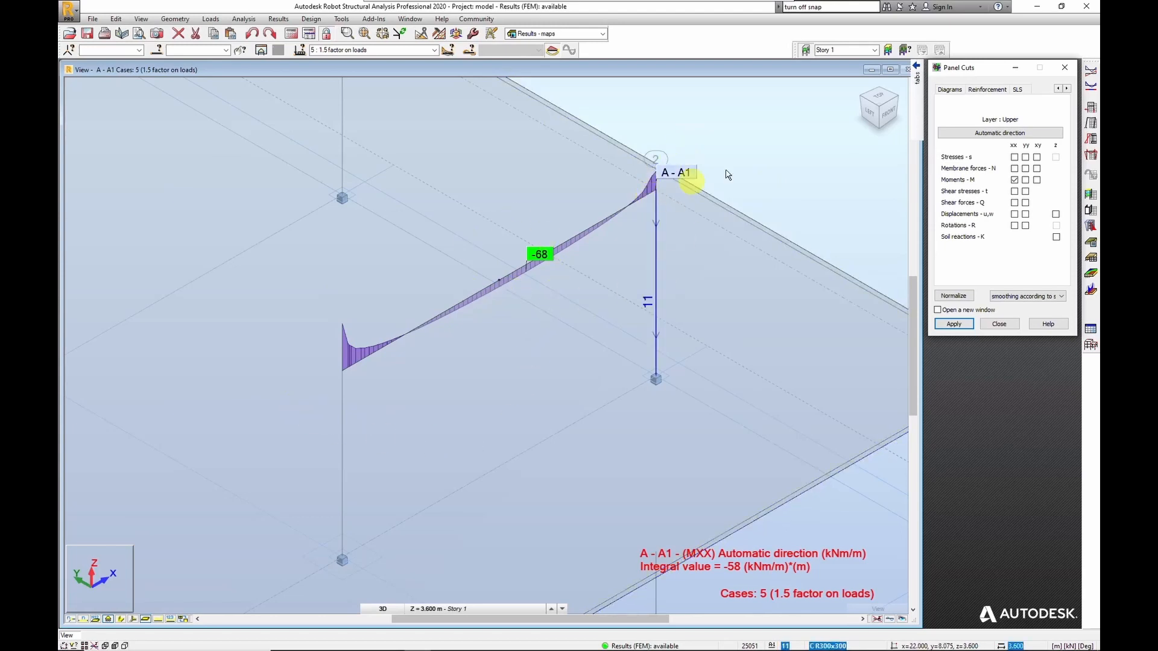
pyautogui.click(887, 113)
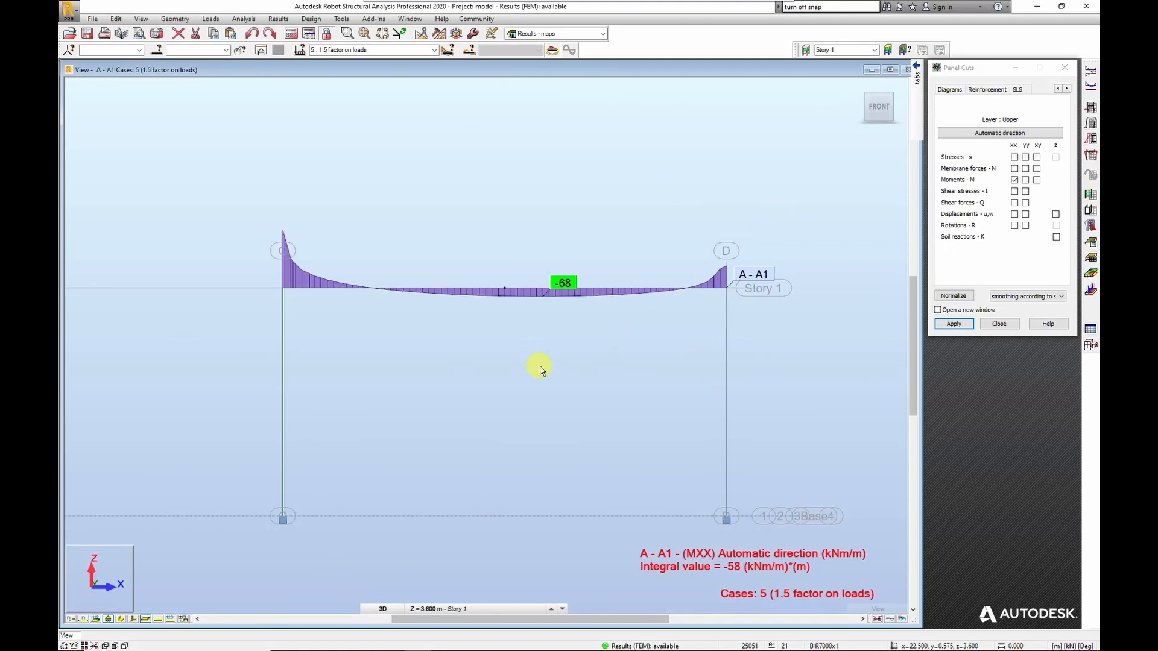
pyautogui.click(869, 99)
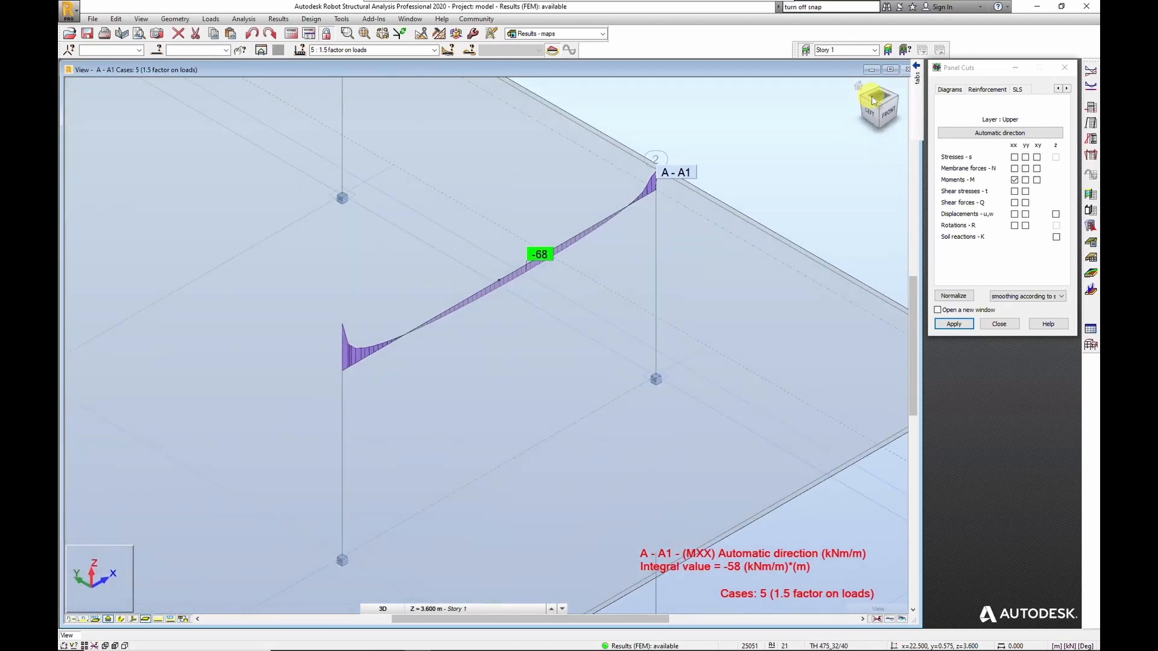
pyautogui.click(879, 102)
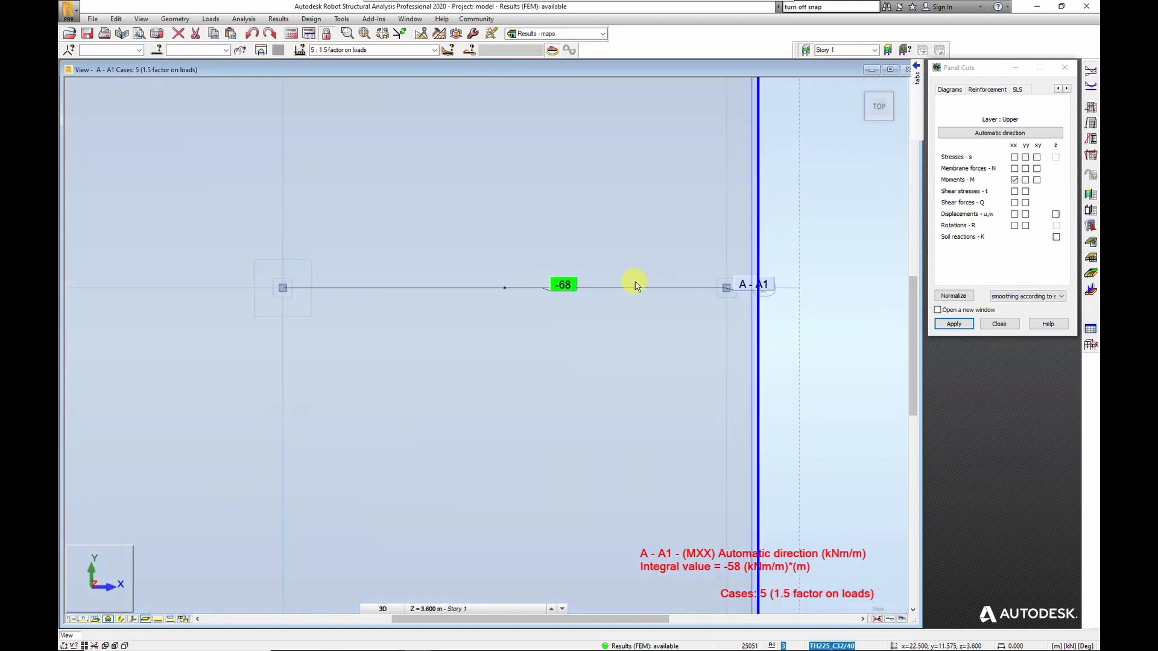
# Set the cut diagram position to in a plane so the moment diagram of A - A1 shows in the top view.
pyautogui.click(1059, 90)
pyautogui.click(1060, 91)
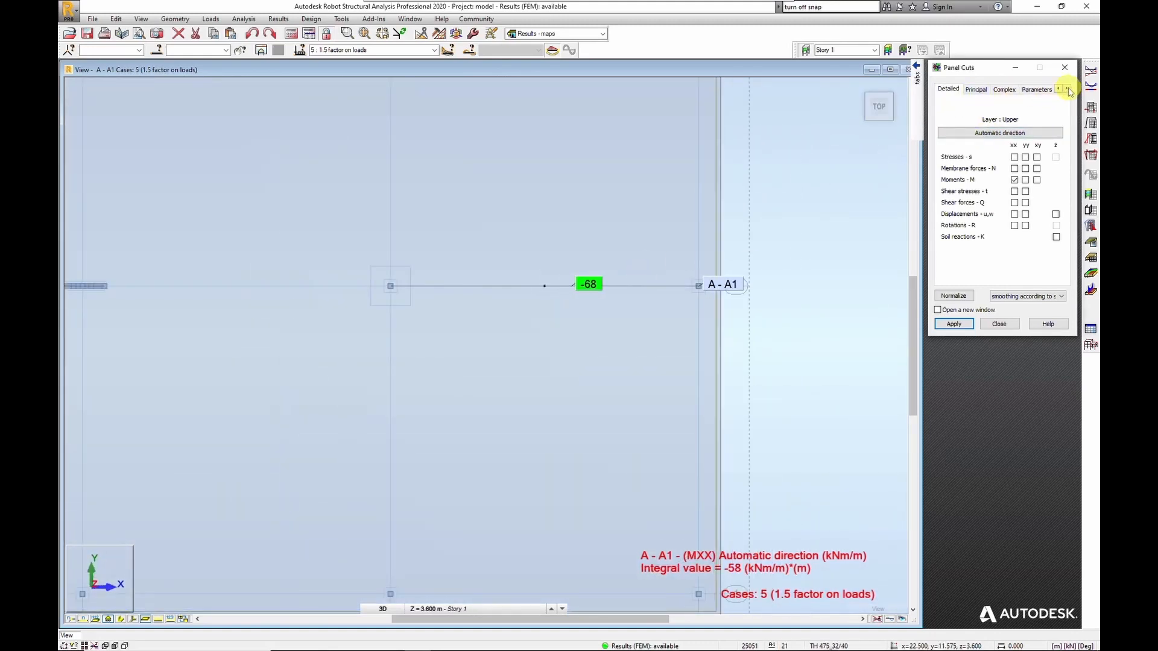
pyautogui.click(1067, 90)
pyautogui.click(1068, 89)
pyautogui.click(1068, 90)
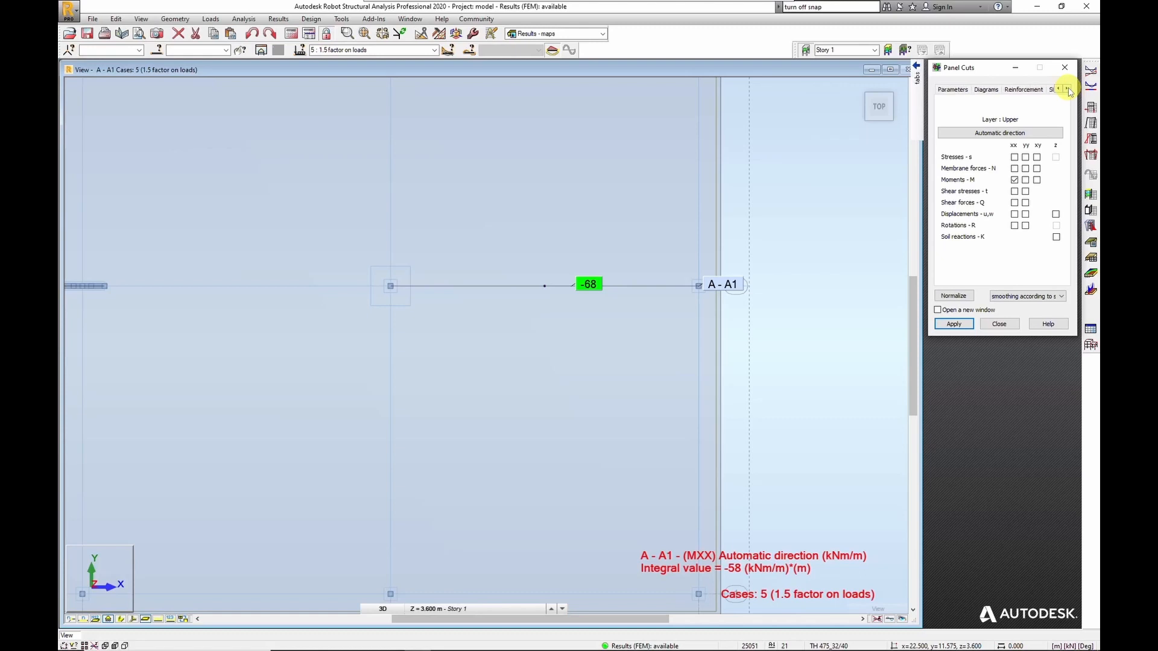
pyautogui.click(989, 90)
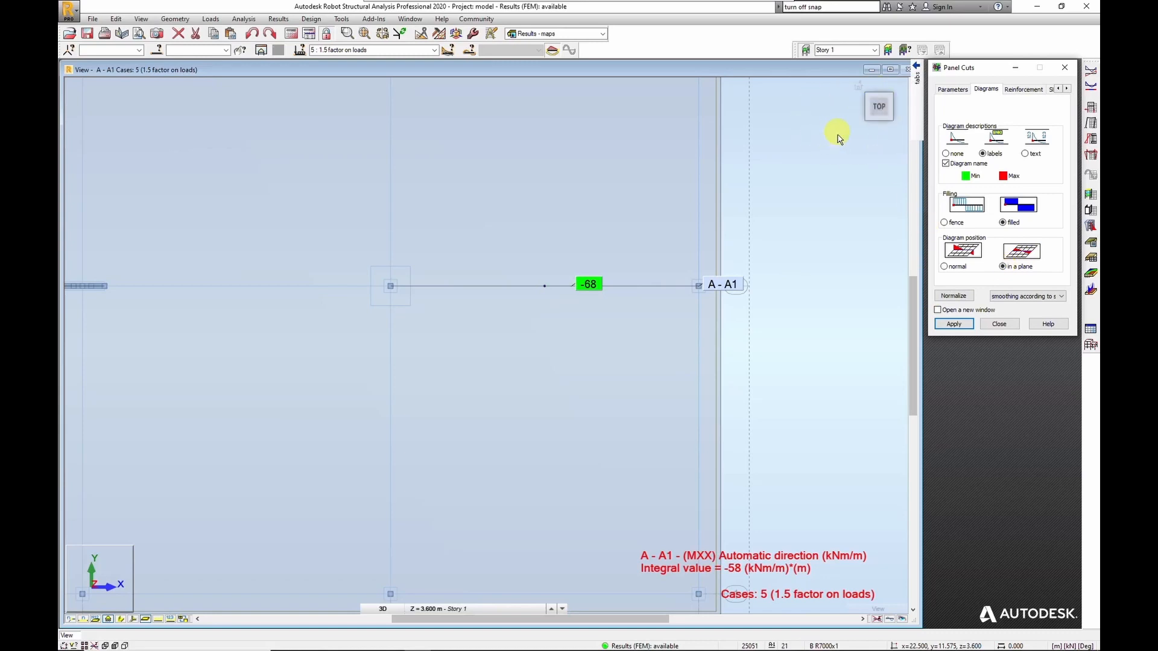
pyautogui.click(954, 324)
pyautogui.click(391, 244)
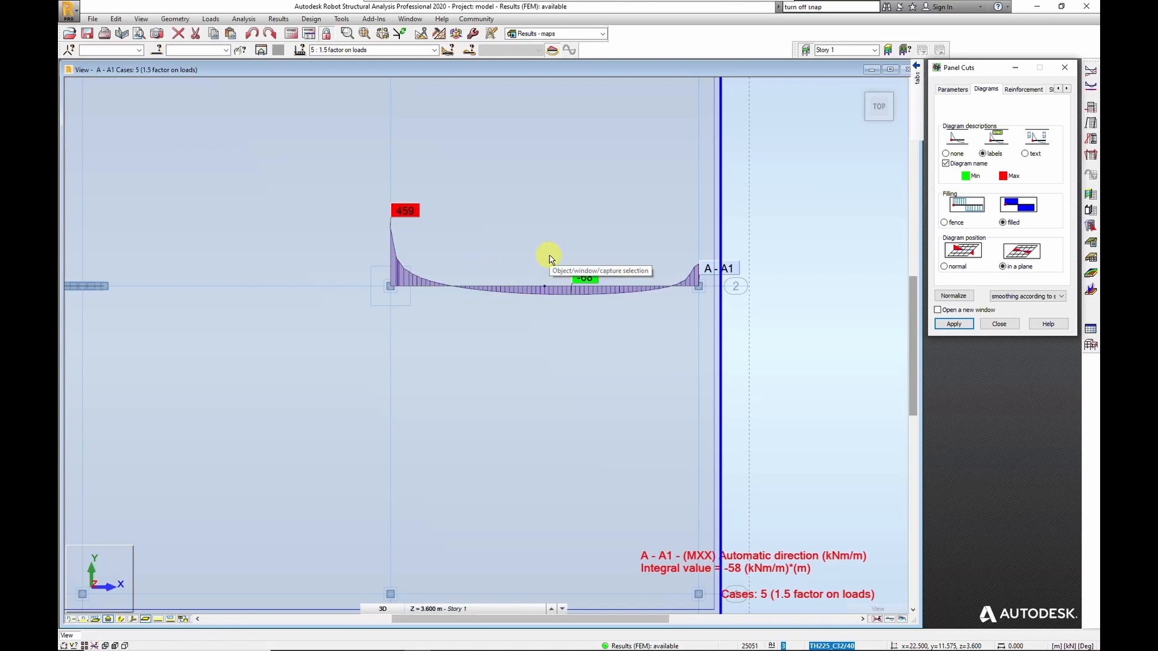
pyautogui.scroll(-1, 550, 258)
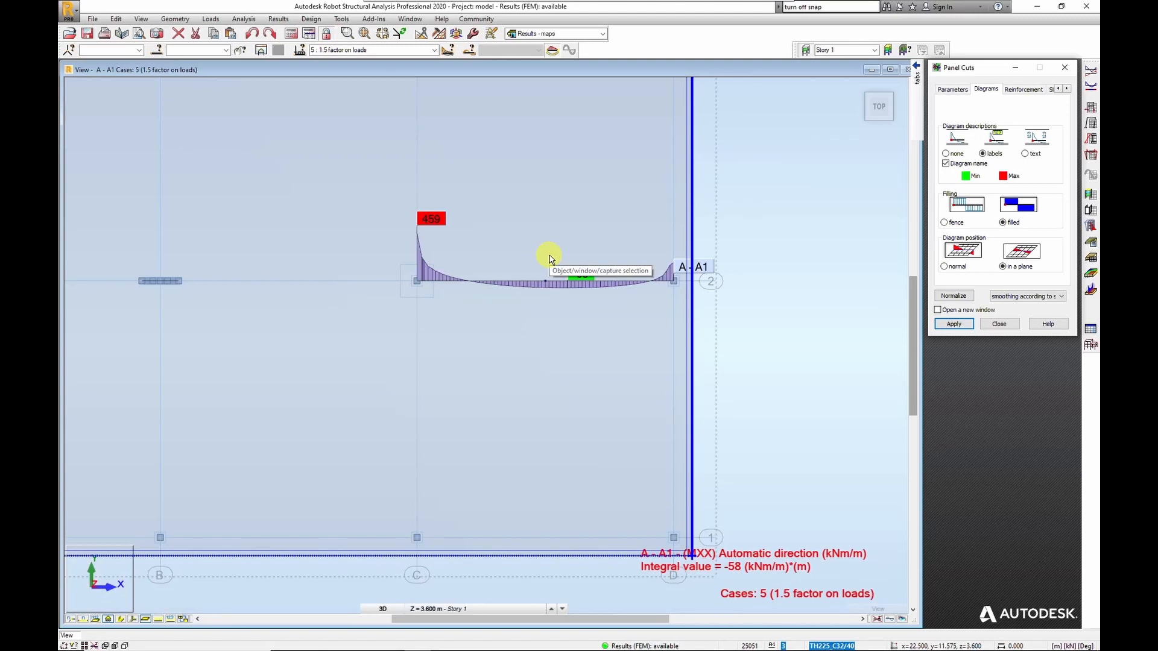
pyautogui.click(785, 393)
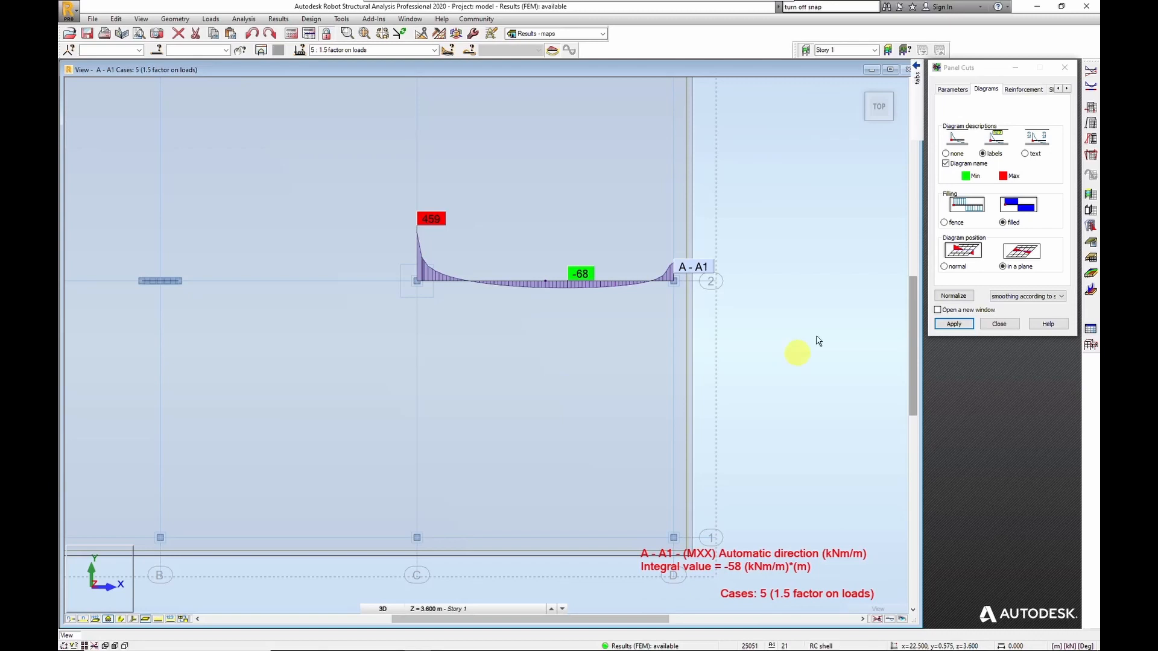
# Start a second panel cut between two points parallel to Z and clear both point coordinates.
pyautogui.click(1059, 89)
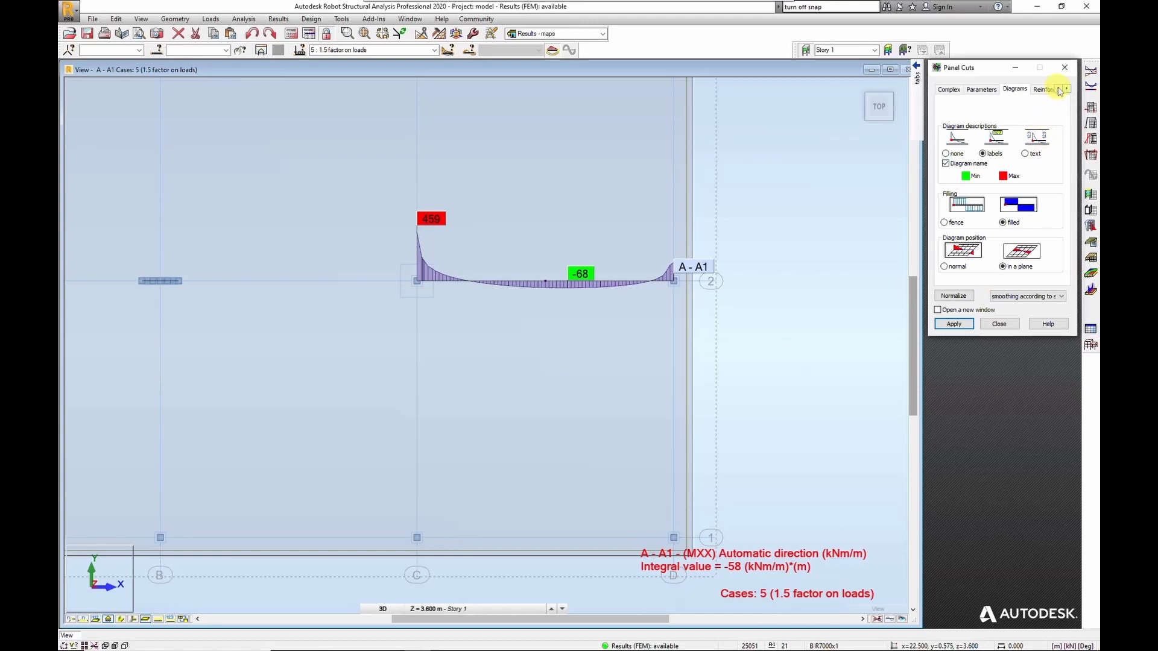
pyautogui.click(1060, 89)
pyautogui.click(1060, 89)
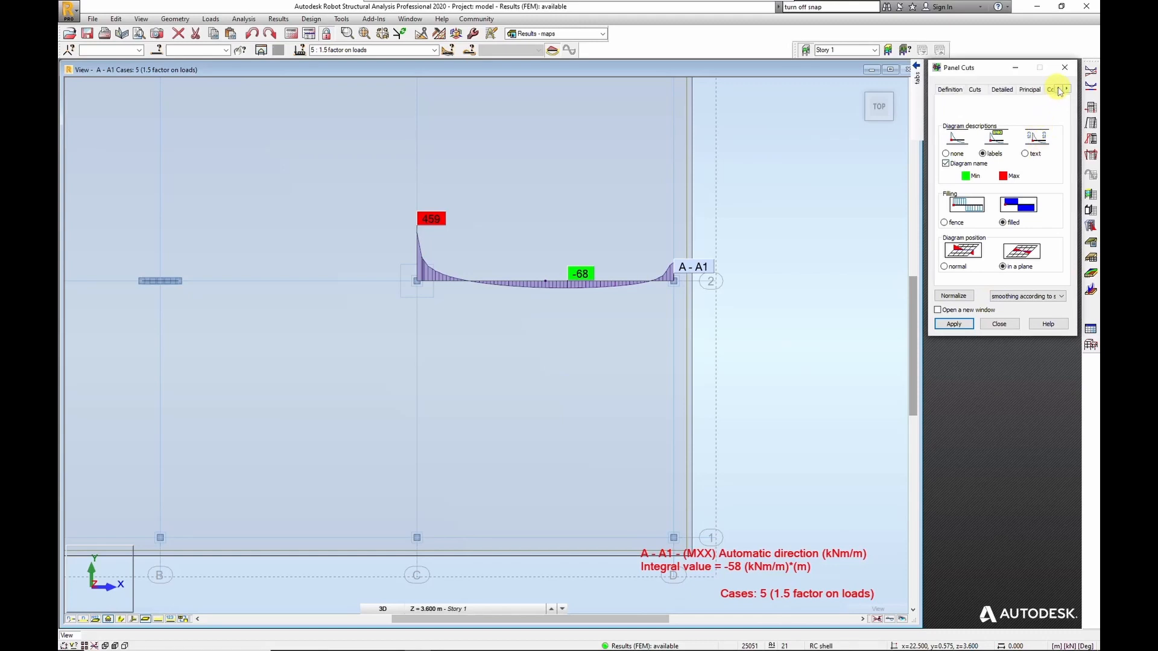
pyautogui.click(974, 90)
pyautogui.click(950, 90)
pyautogui.scroll(-5, 254, 230)
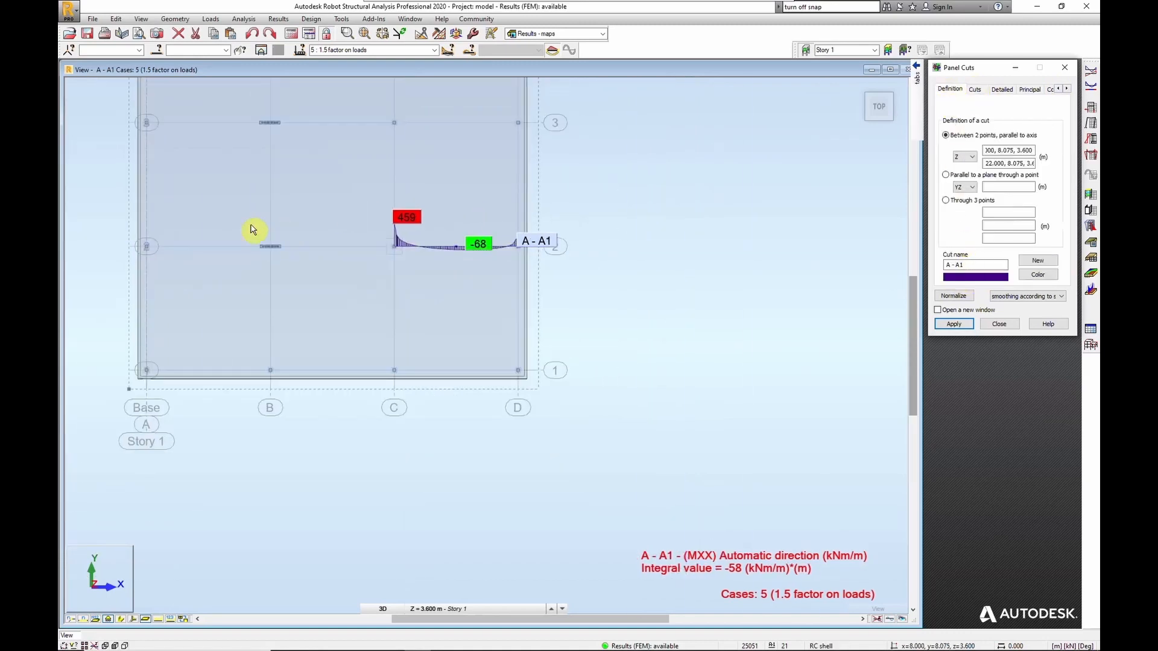
pyautogui.scroll(6, 336, 271)
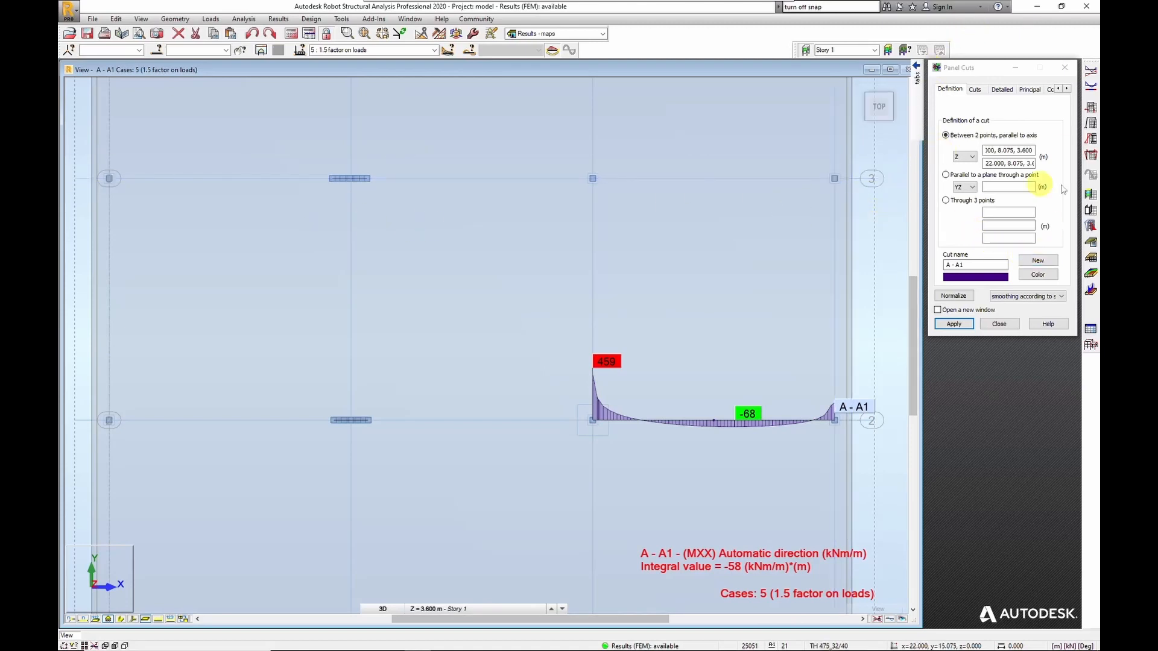
pyautogui.click(1045, 260)
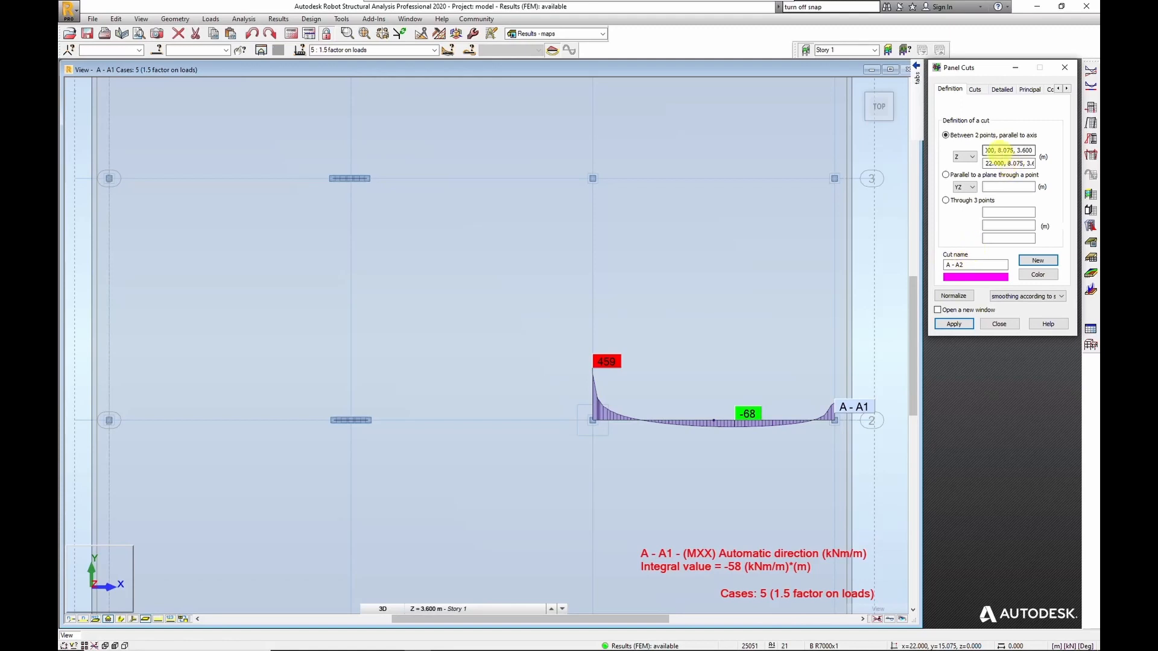
pyautogui.click(1008, 151)
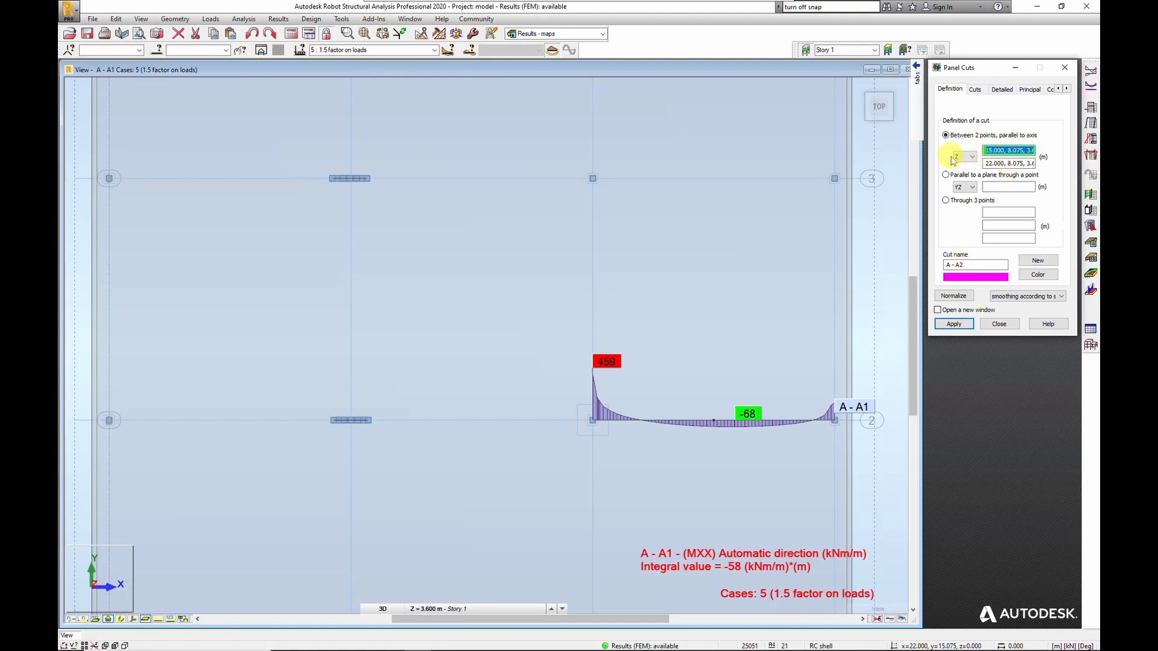
pyautogui.click(1009, 163)
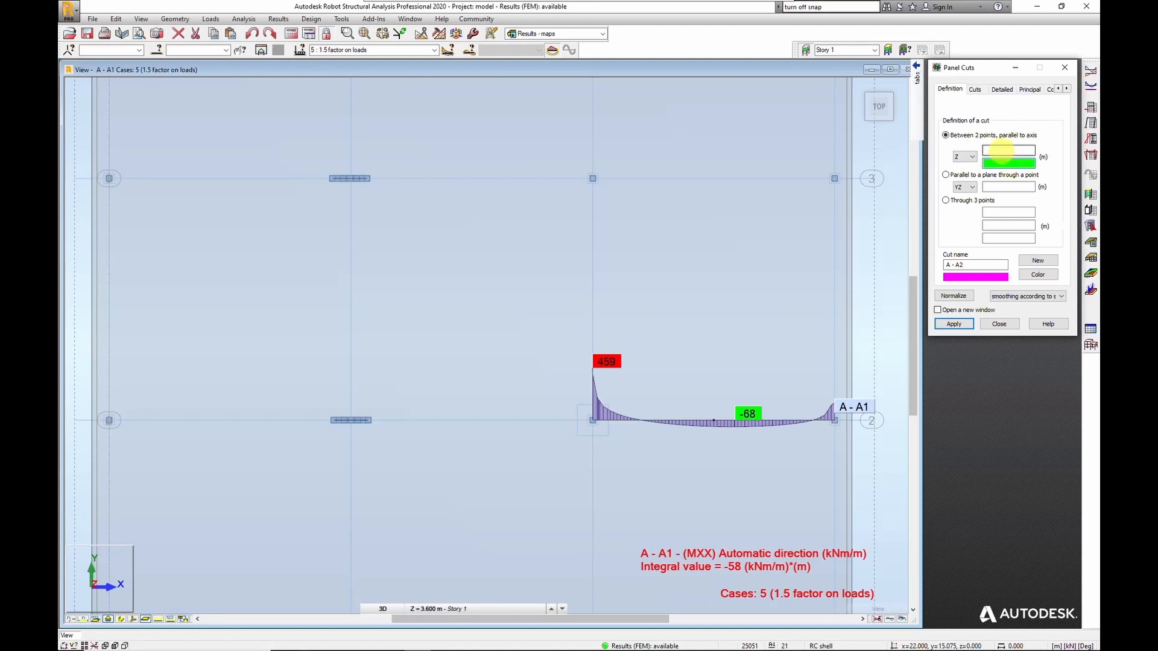
pyautogui.click(1001, 150)
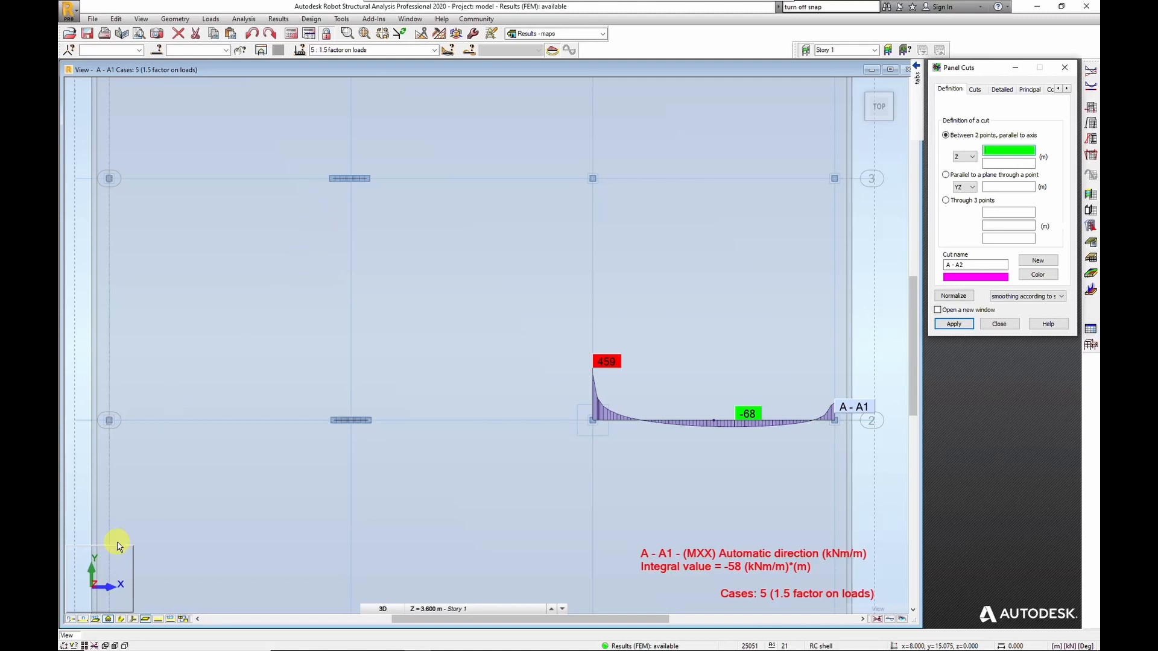
# Turn off all object snaps in the Snap Settings and move that dialog clear of the Panel Cuts dialog.
pyautogui.click(64, 646)
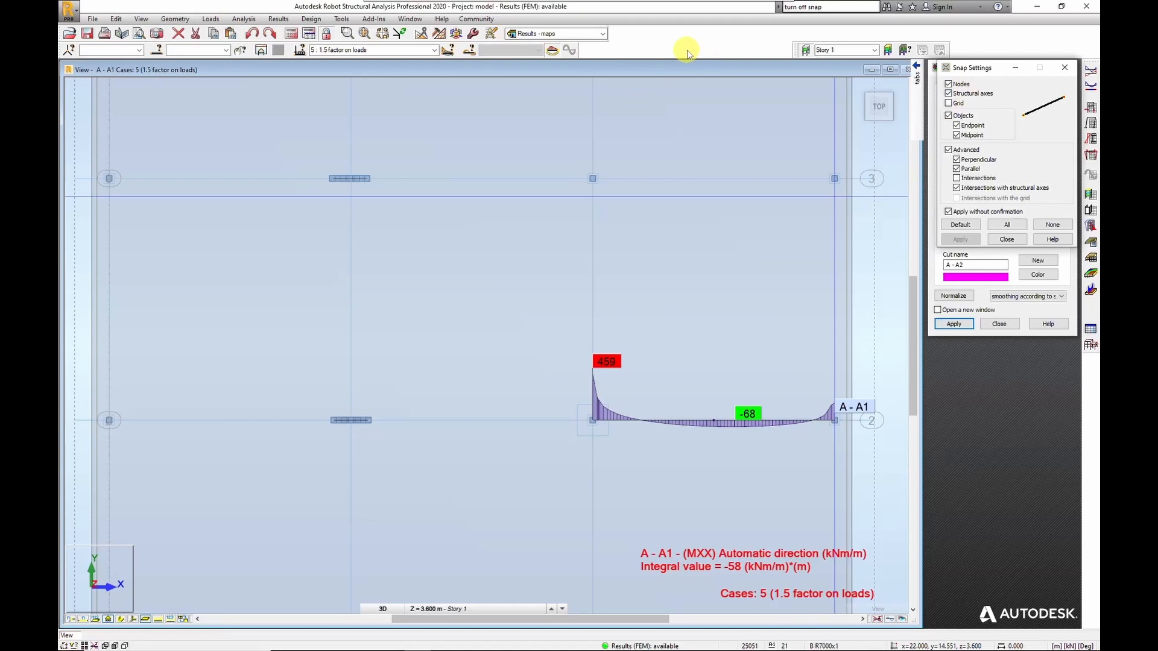
pyautogui.moveTo(981, 67); pyautogui.dragTo(924, 91)
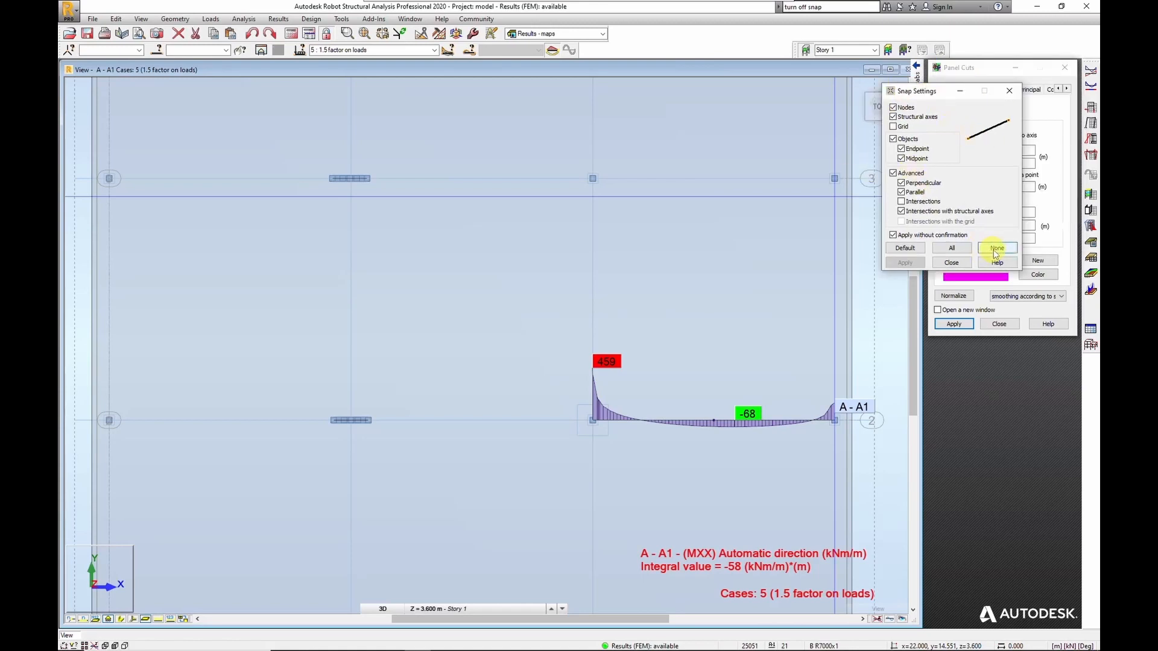
pyautogui.click(997, 247)
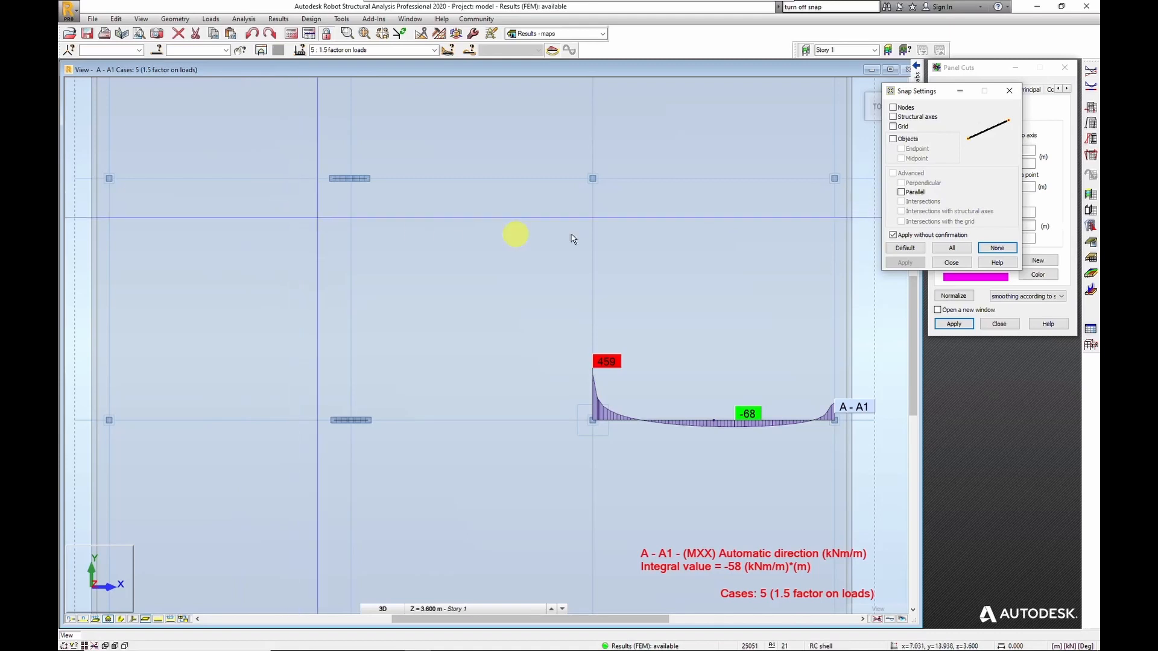
pyautogui.moveTo(933, 96); pyautogui.dragTo(981, 367)
pyautogui.click(974, 69)
# Define the second cut just below the upper wall on axis B, from (6.292, 14.048, 3.600) to (9.704, 14.001, 3.600), and apply it.
pyautogui.click(1001, 150)
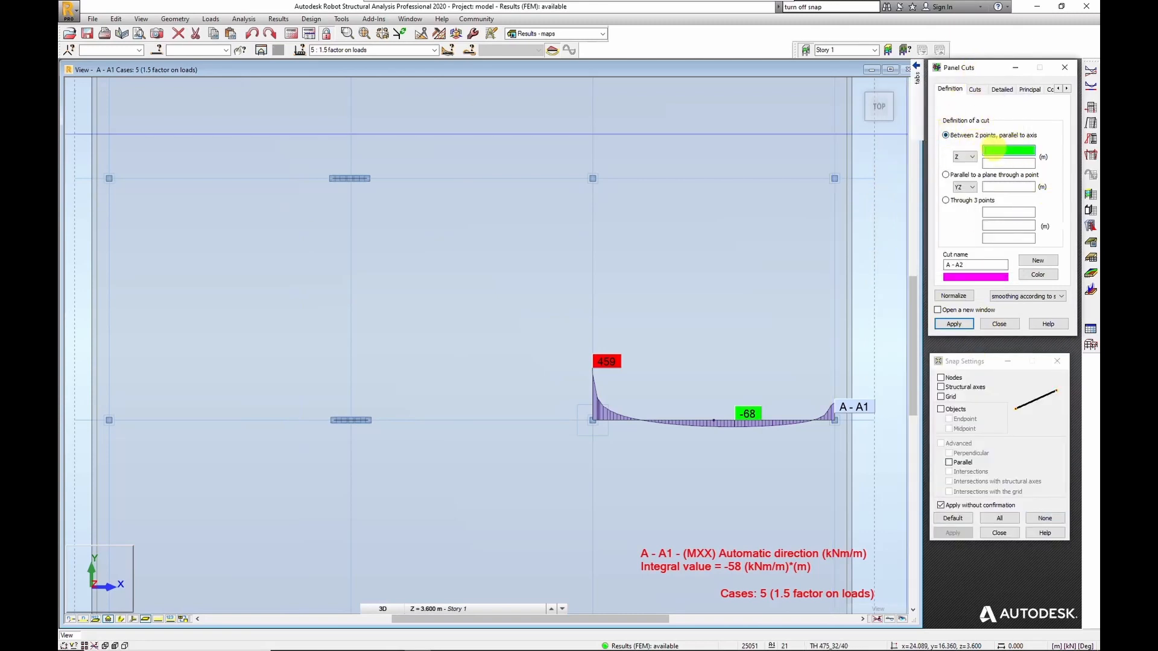
pyautogui.click(293, 216)
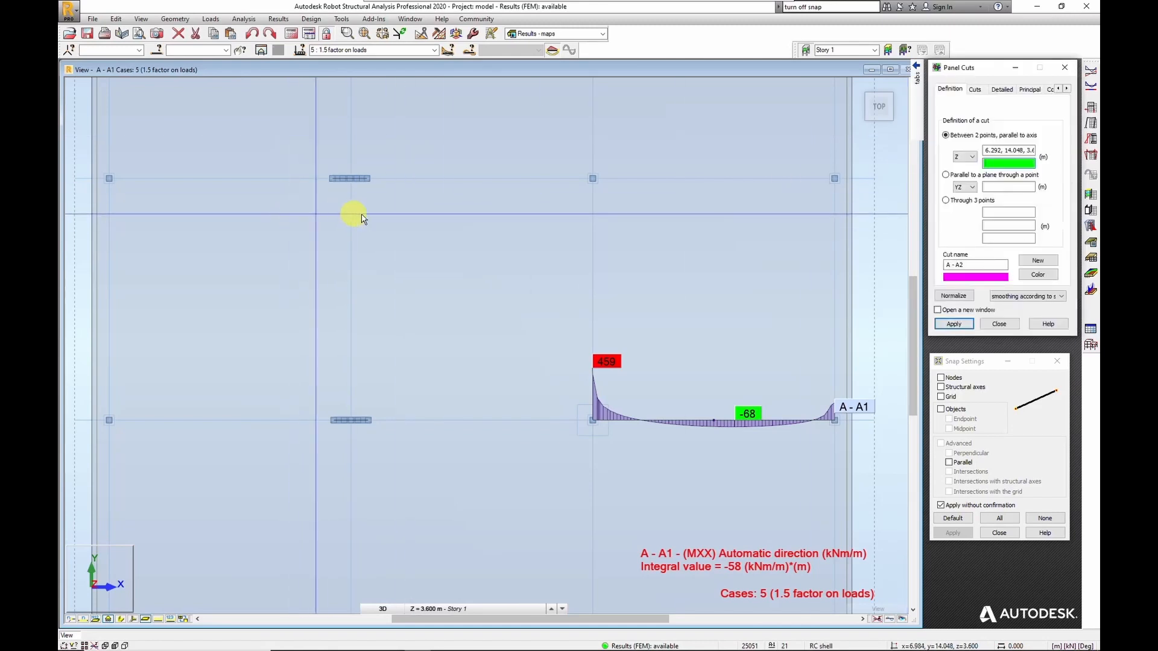
pyautogui.click(410, 218)
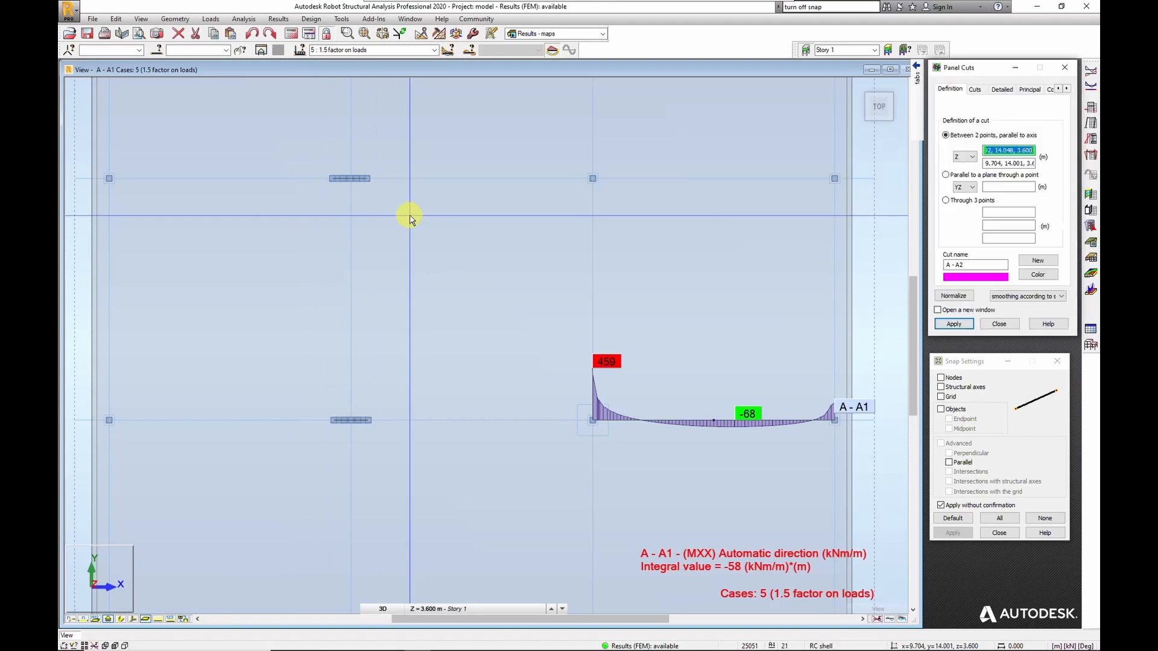
pyautogui.click(958, 324)
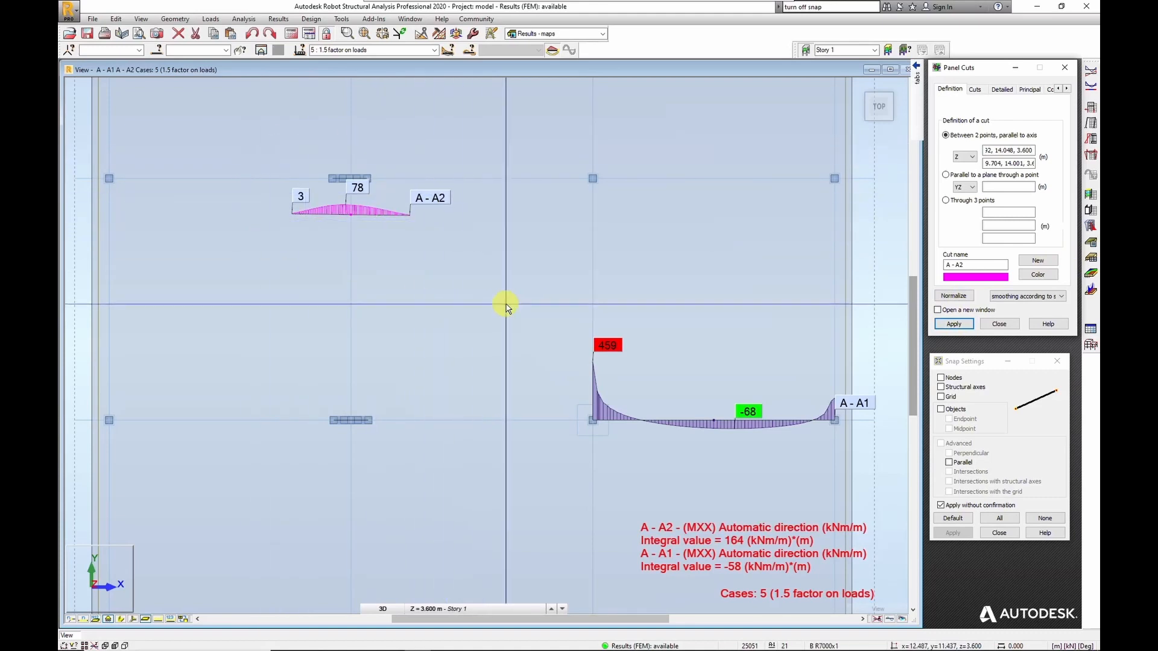
# Hide cut A - A1 so that only the diagram of cut A - A2 is displayed.
pyautogui.click(977, 90)
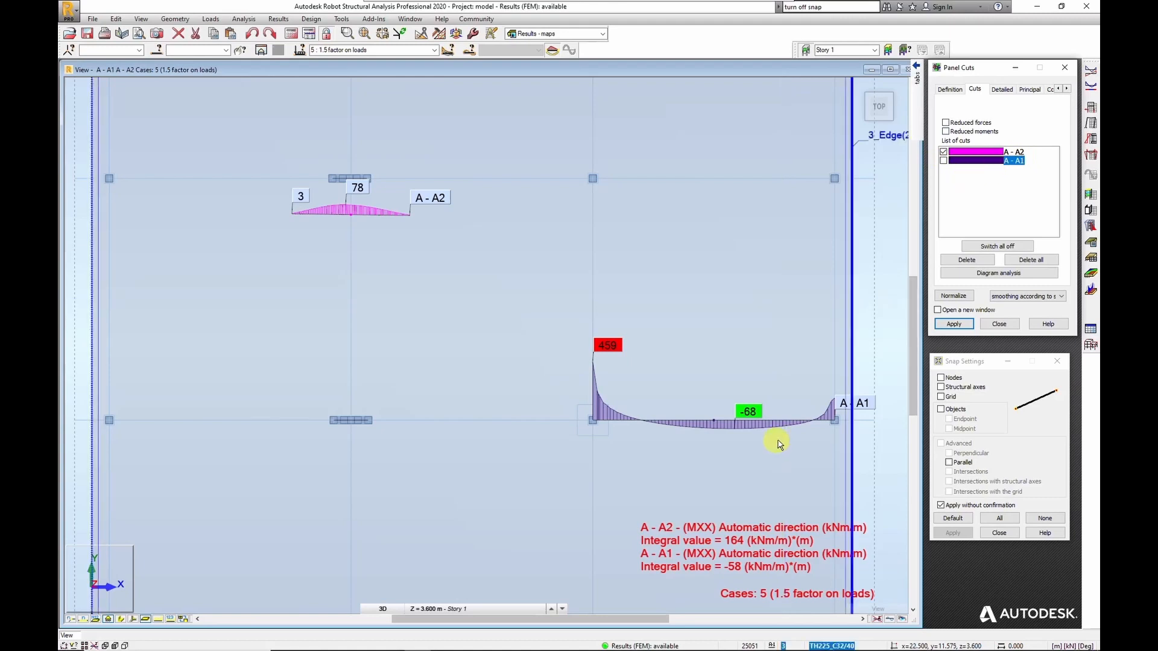
pyautogui.click(961, 326)
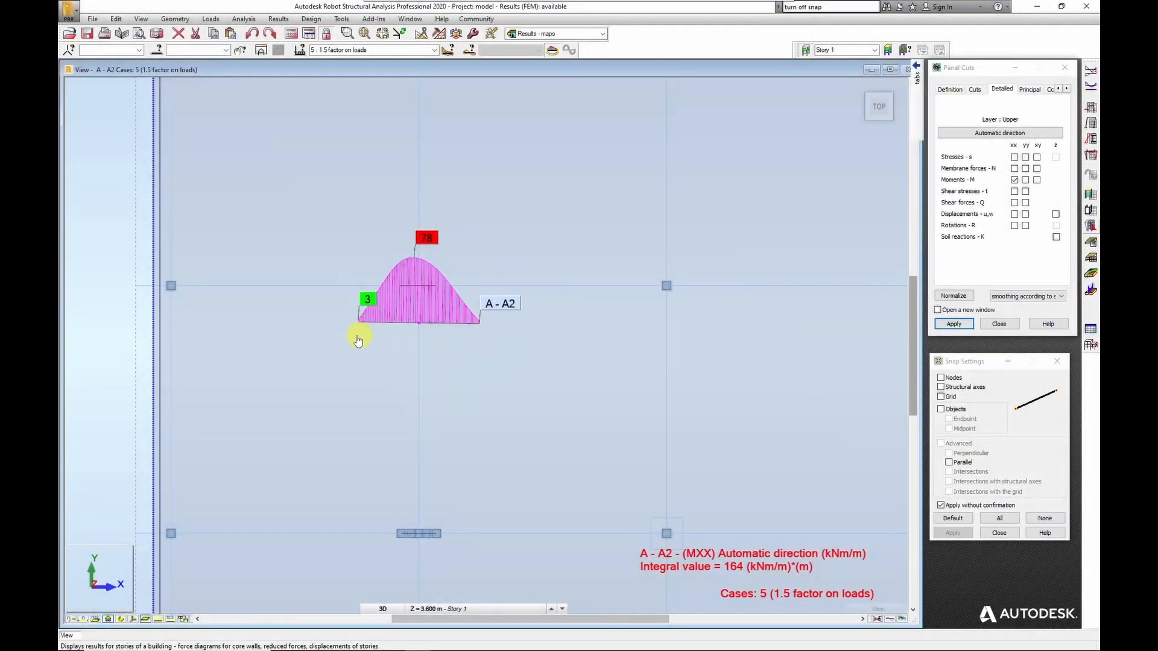
# Replace the xx moments on cut A - A2 with the principal 1-2 shear forces Q.
pyautogui.click(1014, 179)
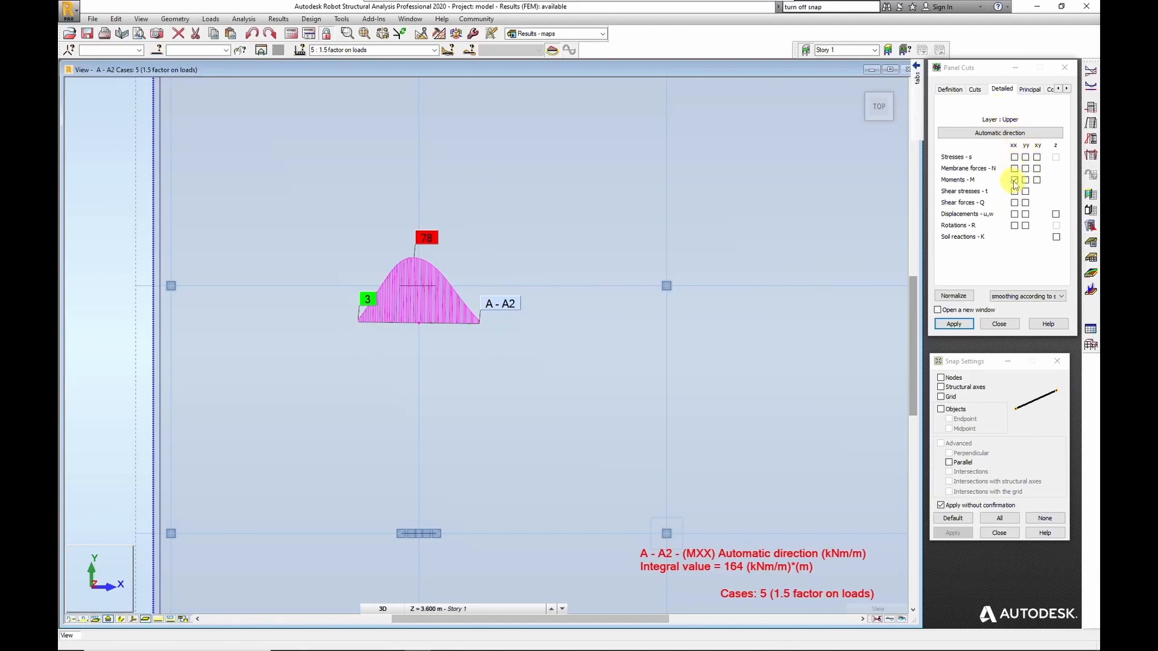
pyautogui.click(965, 324)
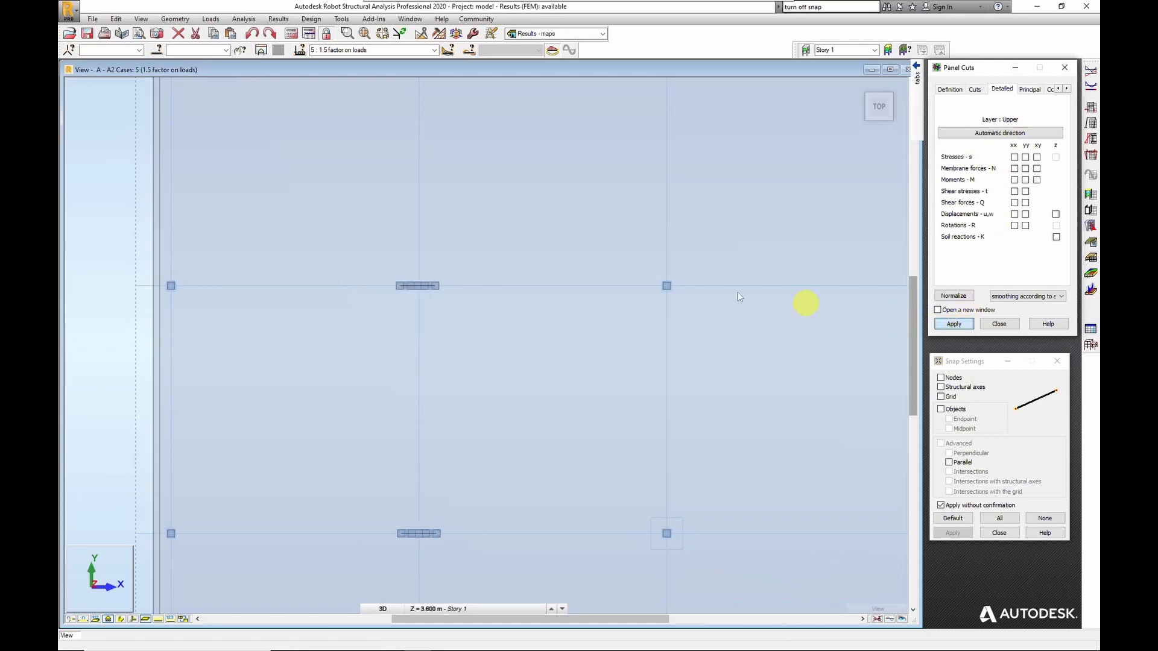
pyautogui.click(1031, 91)
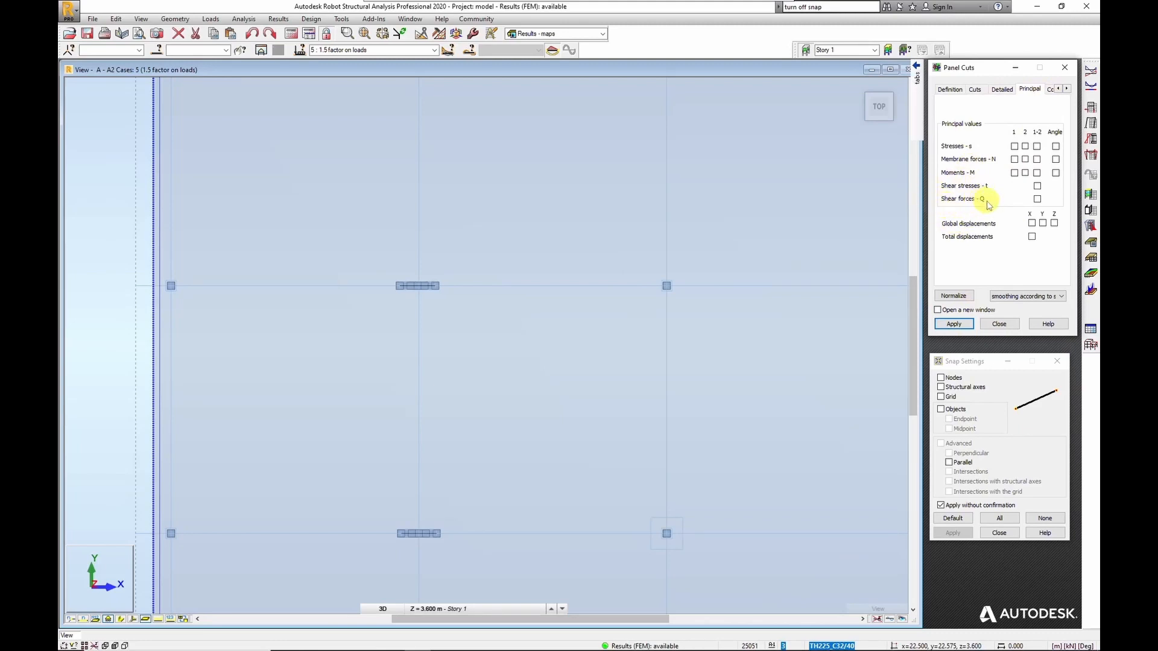
pyautogui.click(1038, 199)
pyautogui.click(964, 327)
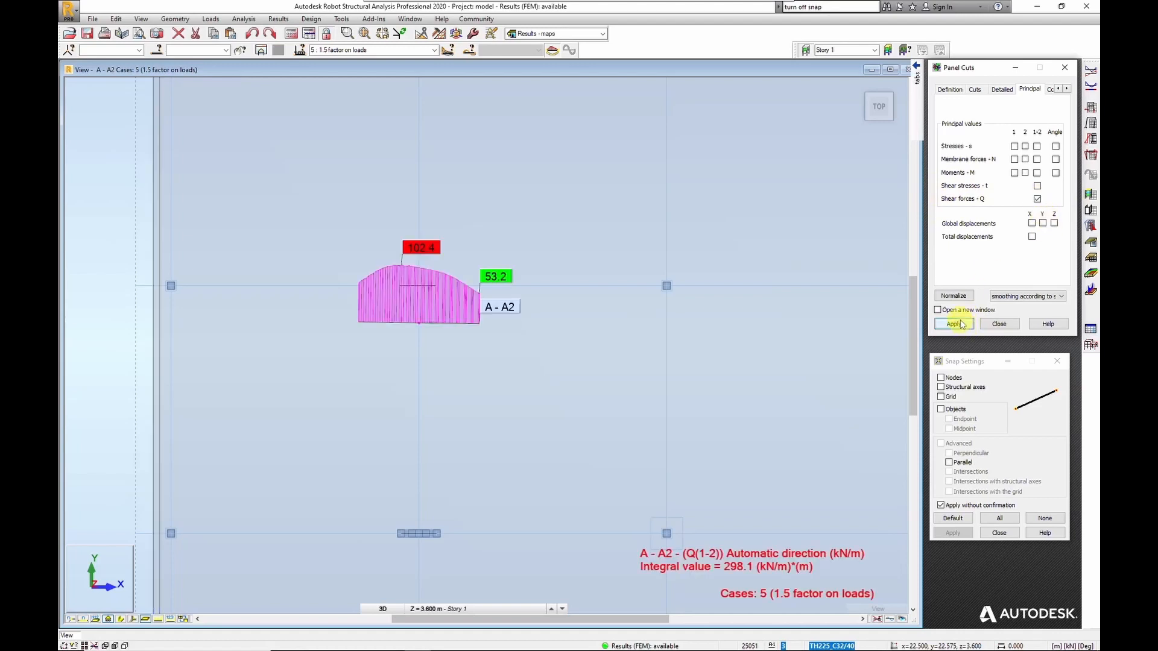
pyautogui.click(498, 347)
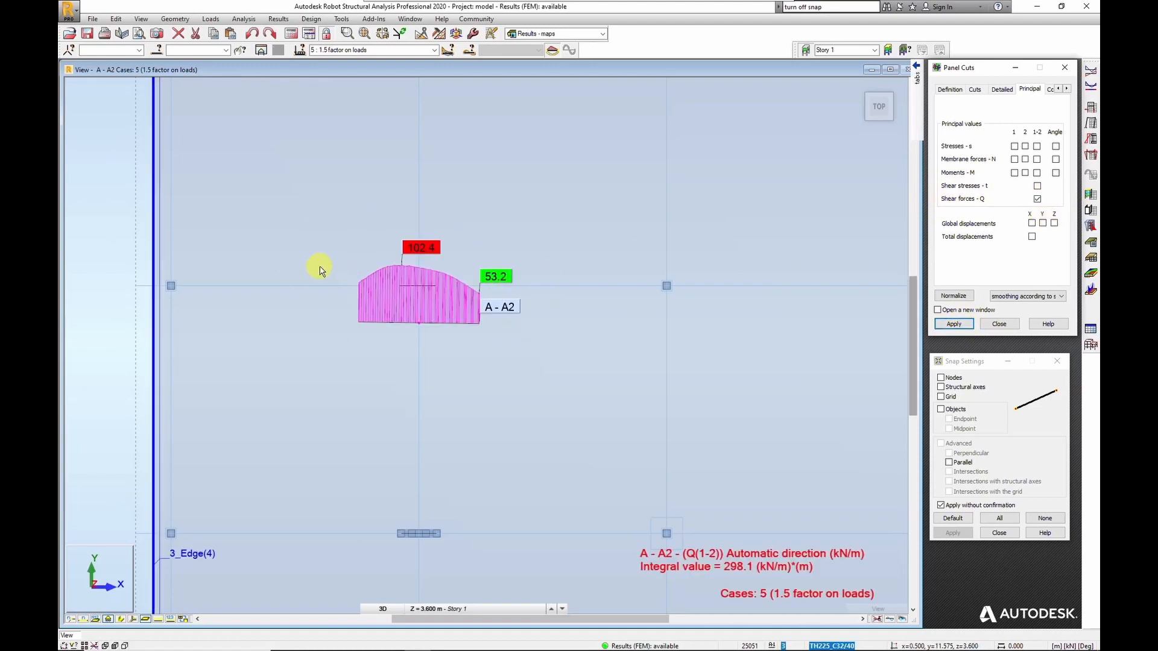